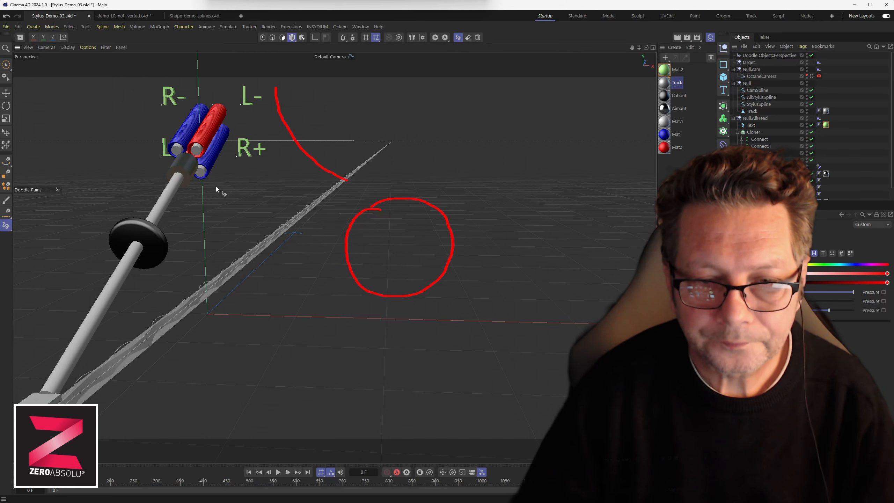
Draw red doodle annotation strokes around the circle in the perspective view, and clear the doodle
{"action": "left_click_drag", "start_coordinate": [345, 181], "coordinate": [352, 196]}
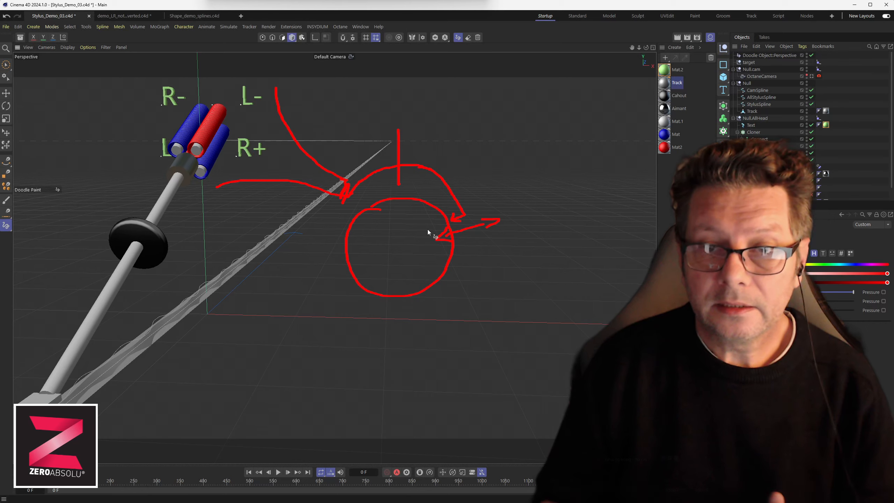
{"action": "left_click", "coordinate": [478, 37]}
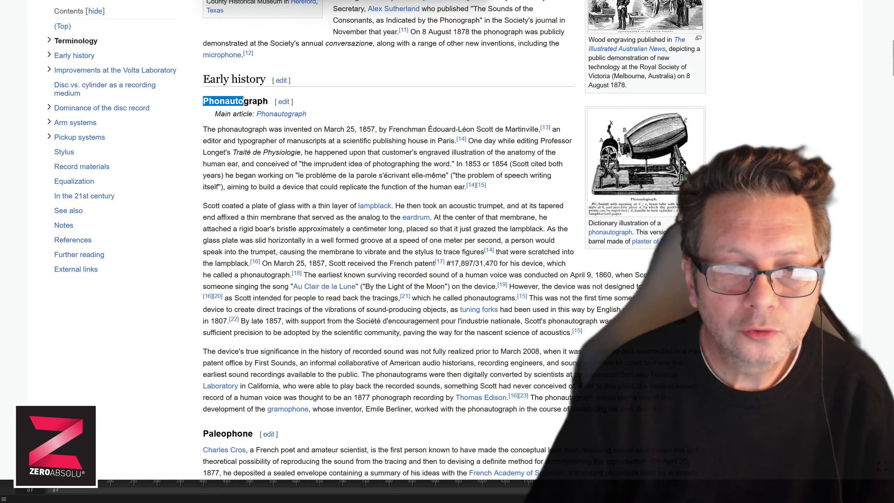
Switch to the Wikipedia phonograph article and read its Phonautograph, Paleophone and early phonographs sections
{"action": "scroll", "coordinate": [348, 262], "scroll_direction": "down", "scroll_amount": 5}
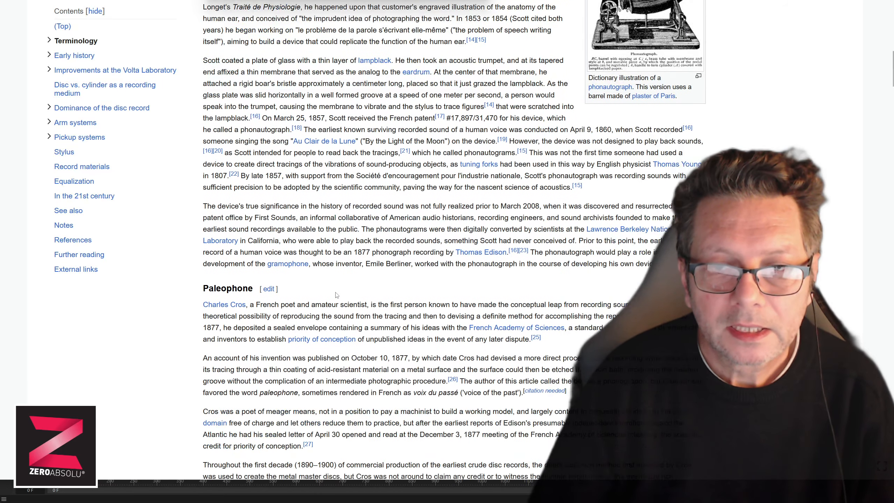
{"action": "left_click_drag", "start_coordinate": [203, 219], "coordinate": [227, 217]}
{"action": "left_click", "coordinate": [214, 217]}
{"action": "scroll", "coordinate": [364, 211], "scroll_direction": "down", "scroll_amount": 7}
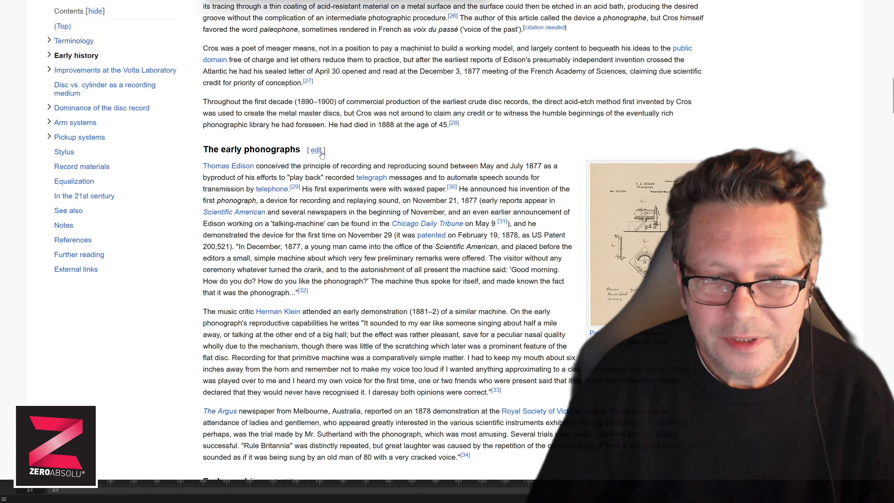
{"action": "scroll", "coordinate": [365, 140], "scroll_direction": "up", "scroll_amount": 2}
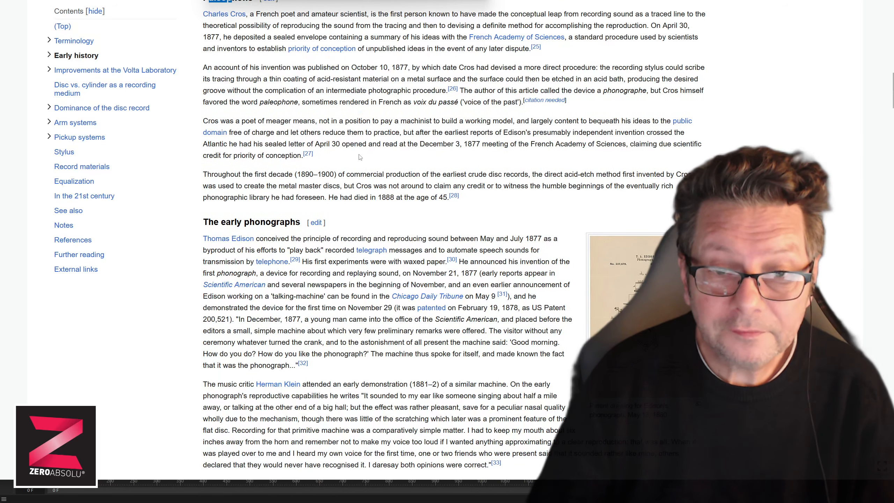
{"action": "scroll", "coordinate": [359, 158], "scroll_direction": "up", "scroll_amount": 4}
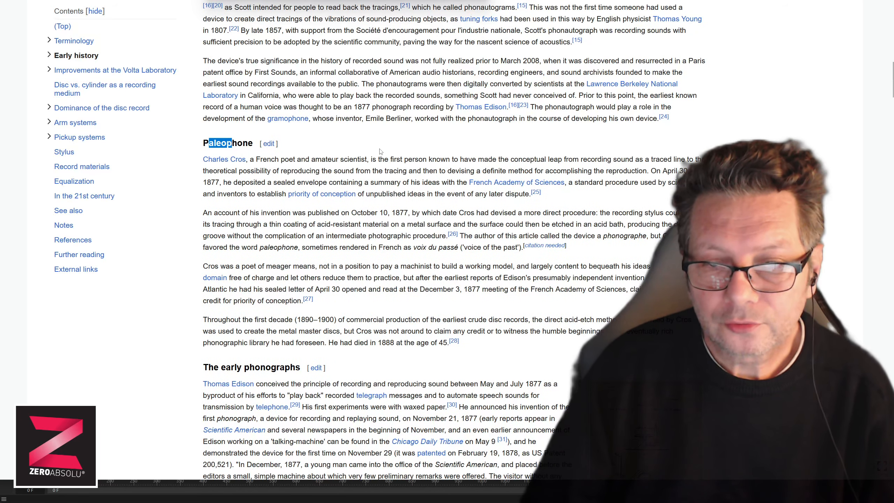
{"action": "scroll", "coordinate": [403, 181], "scroll_direction": "up", "scroll_amount": 6}
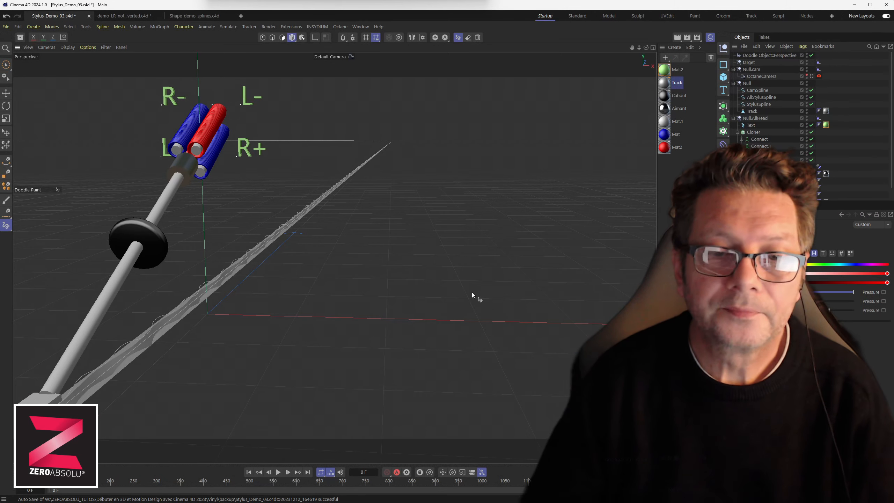
Switch to the demo_LR_not_inverted.c4d project, select the visible groove's Polygon object, and examine its V-shaped walls from above and along its length
{"action": "left_click", "coordinate": [130, 16]}
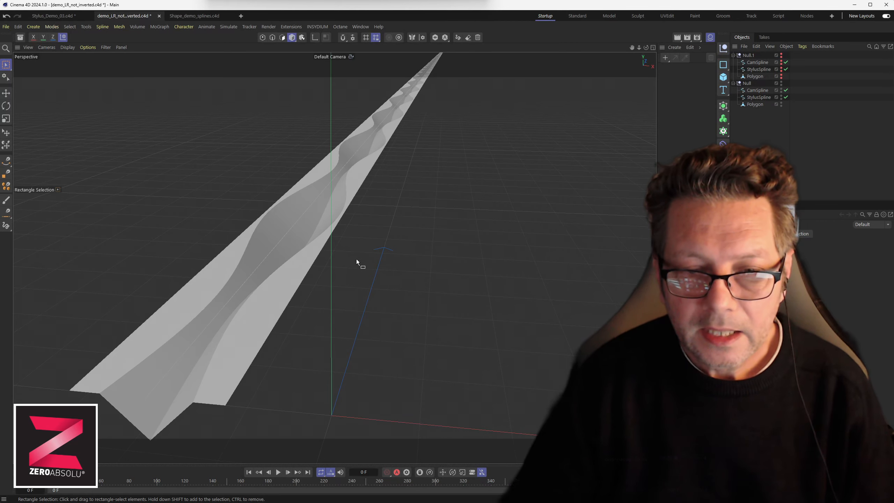
{"action": "mouse_move", "coordinate": [356, 258]}
{"action": "left_mouse_down", "text": "alt"}
{"action": "mouse_move", "coordinate": [290, 240]}
{"action": "mouse_move", "coordinate": [258, 265]}
{"action": "mouse_move", "coordinate": [377, 236]}
{"action": "left_mouse_up", "text": "alt"}
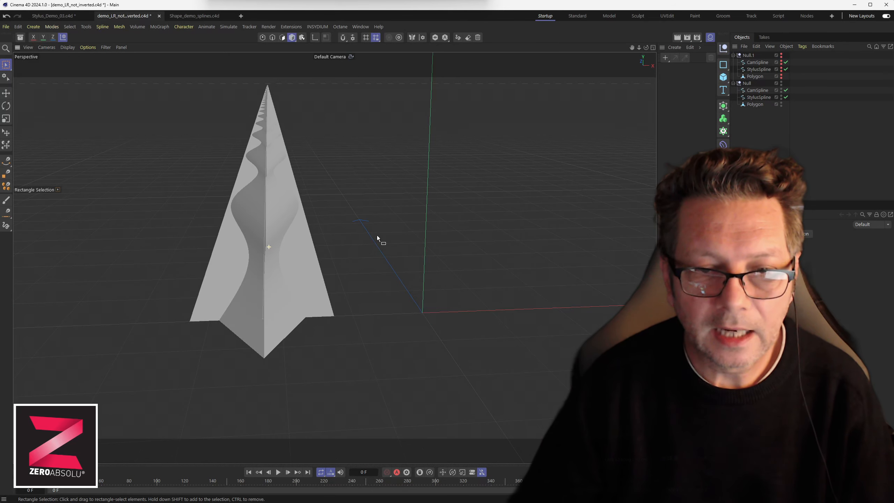
{"action": "left_click_drag", "start_coordinate": [326, 221], "coordinate": [299, 159], "text": "alt"}
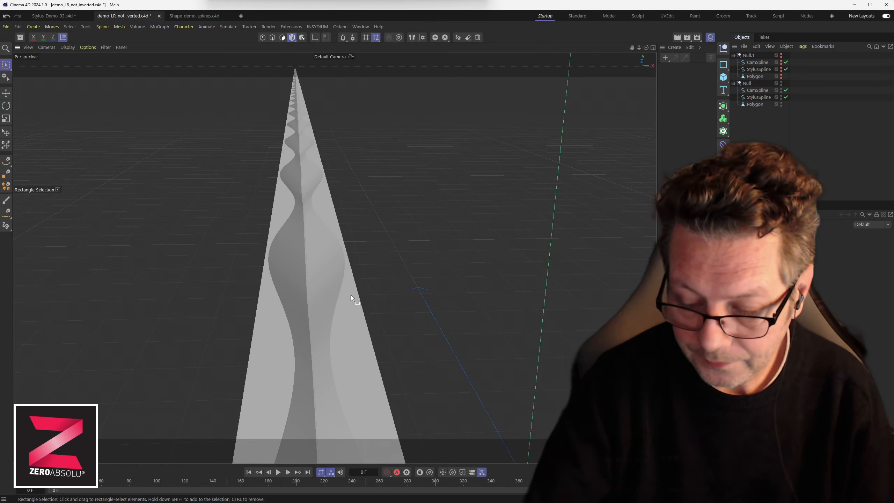
{"action": "left_click", "coordinate": [331, 301]}
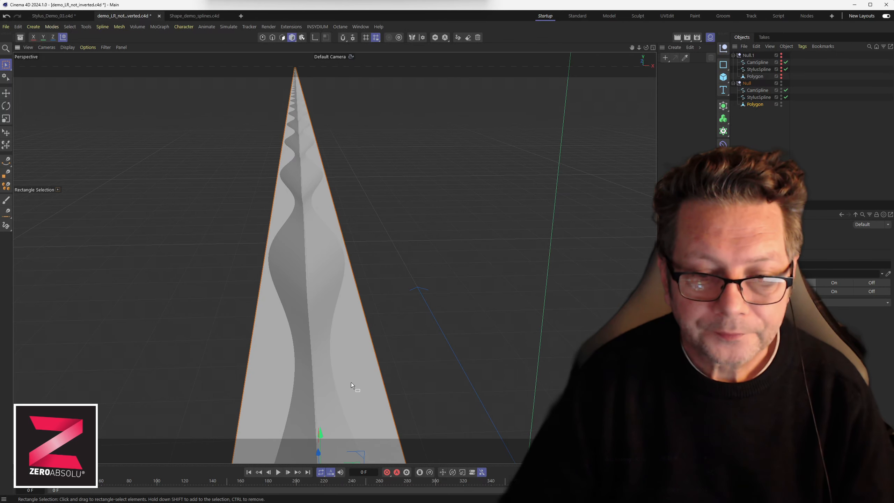
{"action": "left_click_drag", "start_coordinate": [338, 373], "coordinate": [326, 282], "text": "alt"}
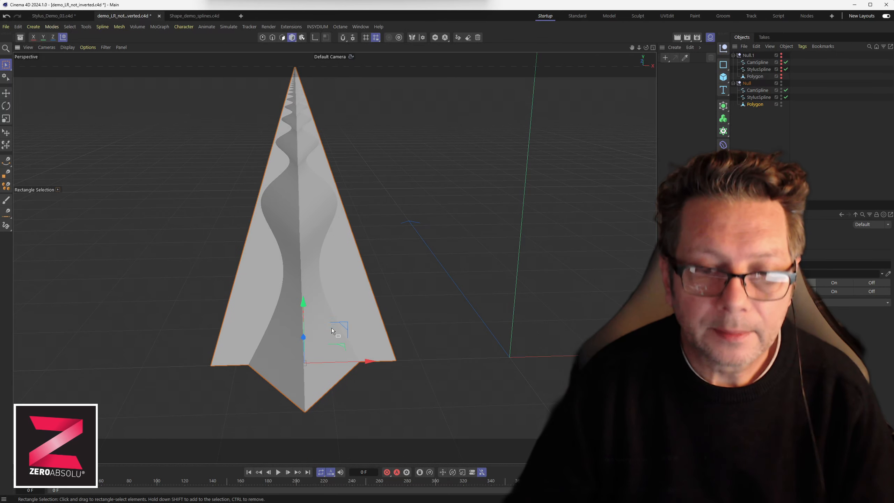
Try duplicating the groove polygon twice, side by side along the X axis, and undo both copies
{"action": "left_click_drag", "start_coordinate": [345, 361], "coordinate": [159, 351]}
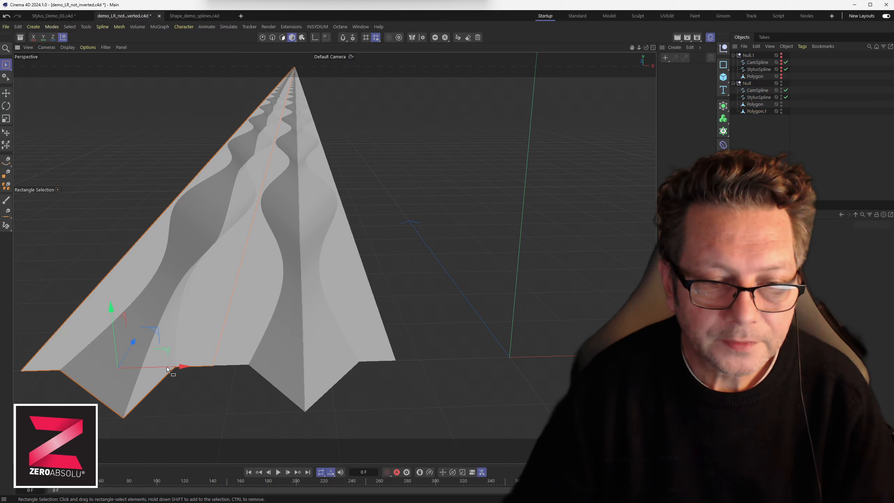
{"action": "left_click_drag", "start_coordinate": [169, 367], "coordinate": [18, 352]}
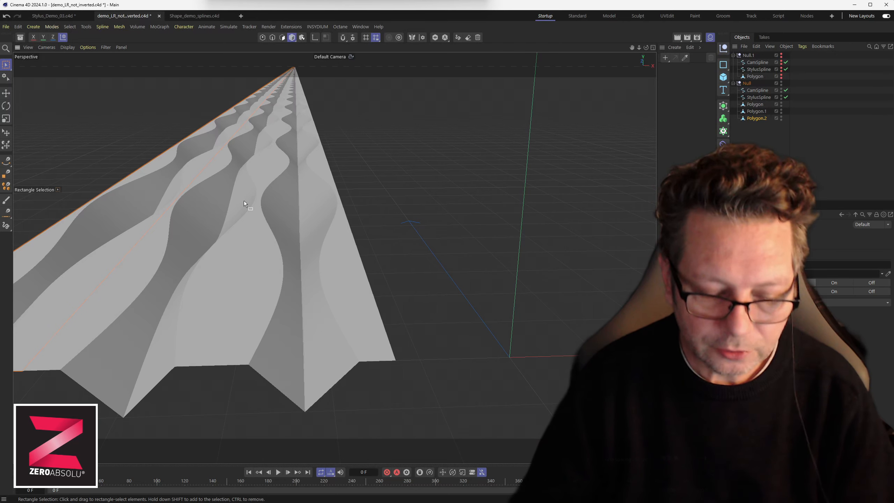
{"action": "key", "text": "ctrl+z"}
{"action": "key", "text": "ctrl+z"}
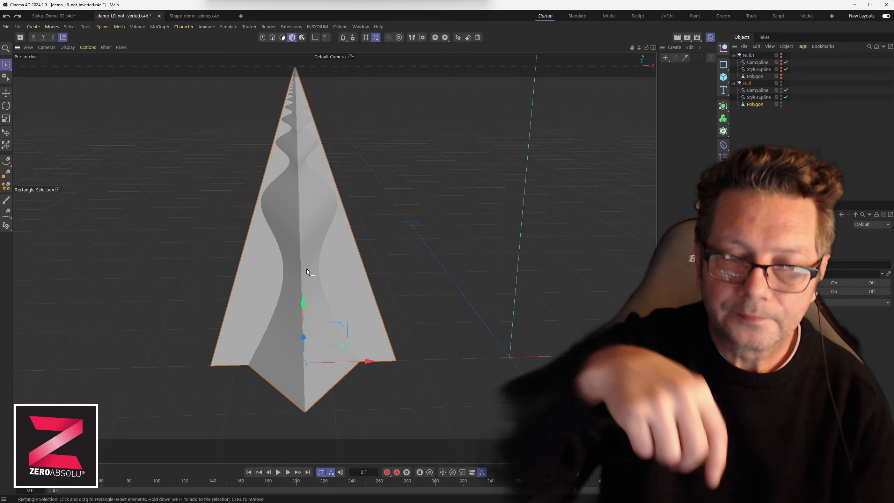
Set the groove polygon's Z scale to 0.2 to compress its waves lengthwise
{"action": "left_click_drag", "start_coordinate": [321, 299], "coordinate": [241, 268], "text": "alt"}
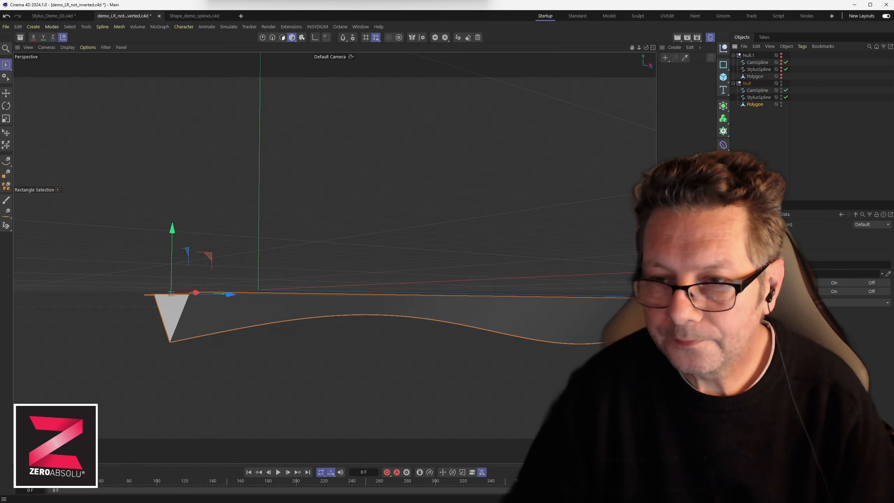
{"action": "left_click", "coordinate": [773, 124]}
{"action": "left_click", "coordinate": [754, 105]}
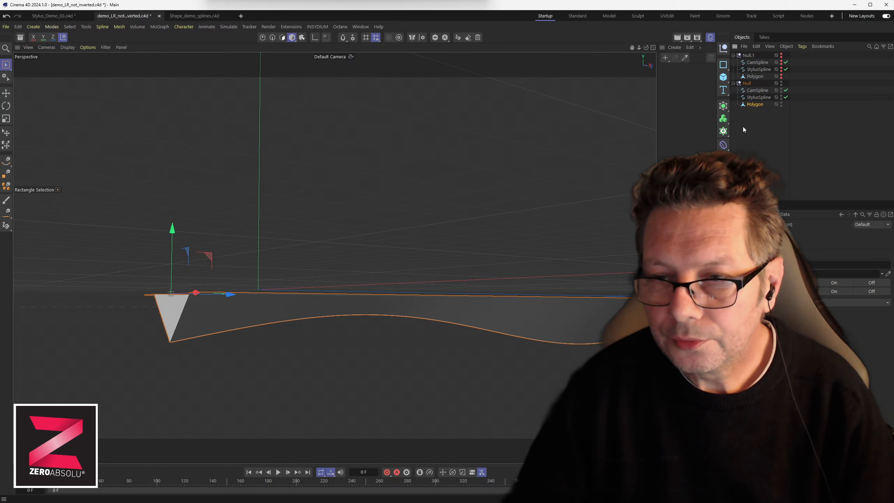
{"action": "left_click", "coordinate": [760, 234]}
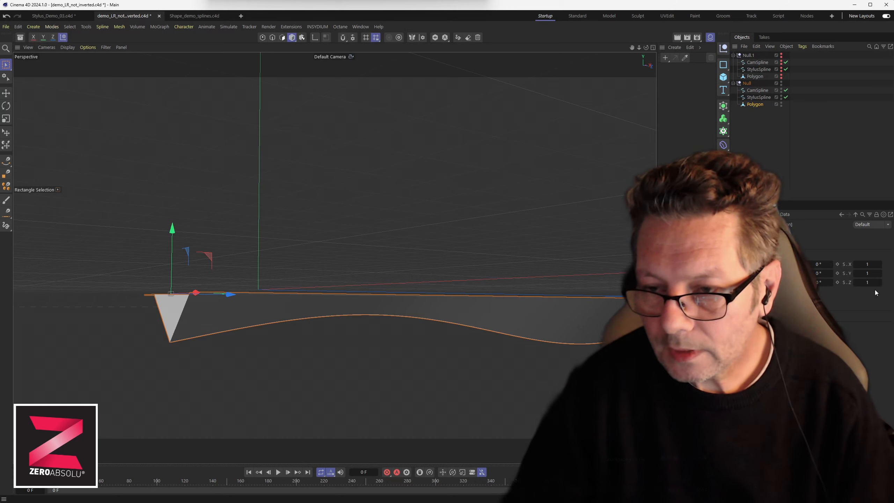
{"action": "left_click_drag", "start_coordinate": [875, 284], "coordinate": [844, 283]}
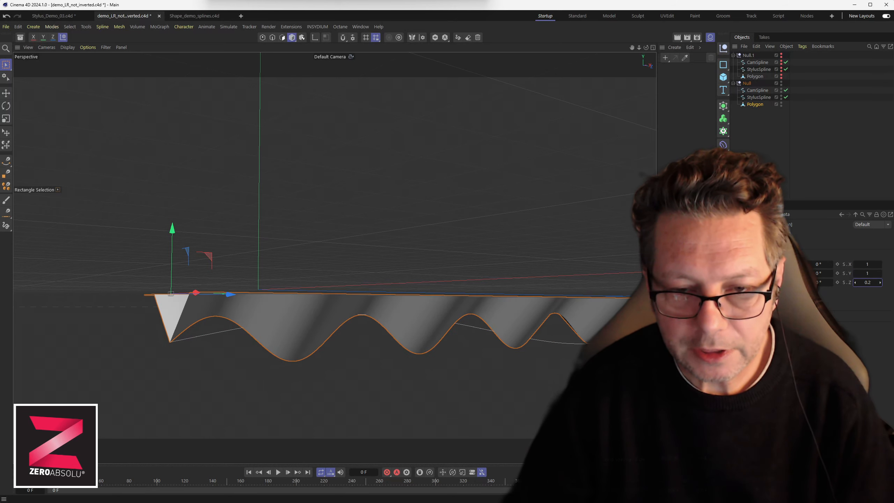
Add a Cone primitive at the groove and set its orientation to -Y so that it points down like a stylus
{"action": "left_click_drag", "start_coordinate": [486, 309], "coordinate": [459, 309], "text": "alt"}
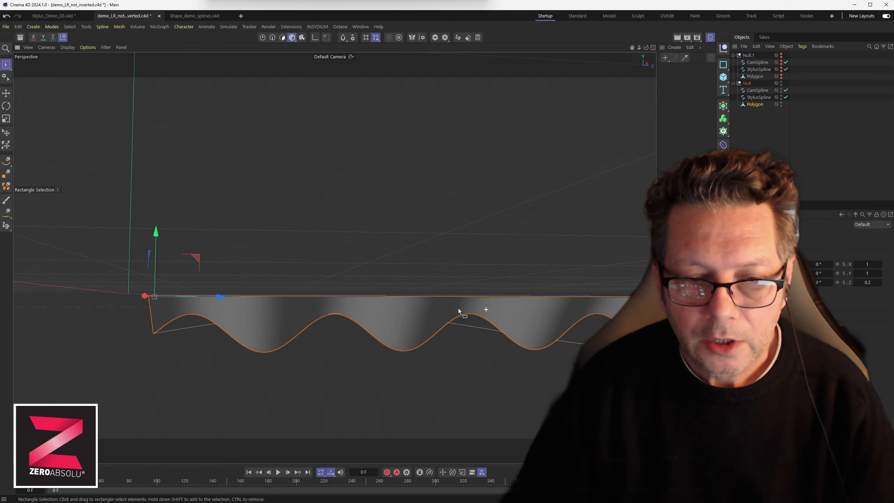
{"action": "left_click", "coordinate": [725, 78]}
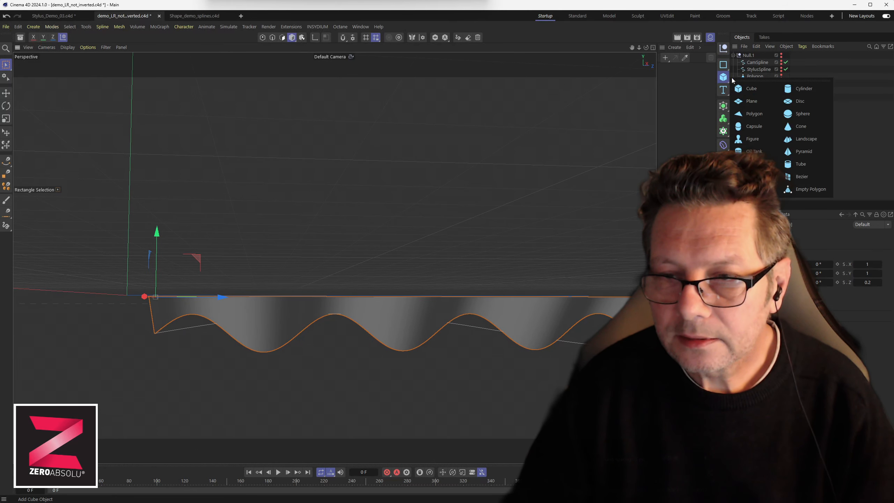
{"action": "left_click", "coordinate": [797, 127]}
{"action": "left_click", "coordinate": [799, 234]}
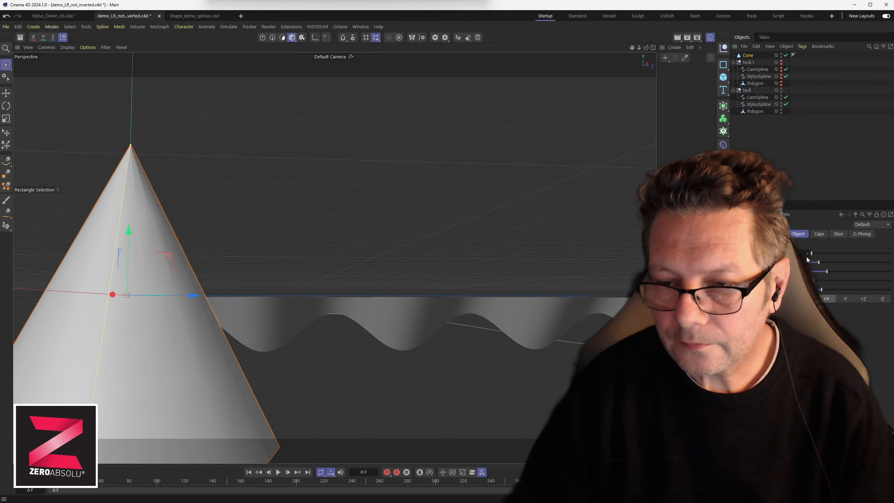
{"action": "left_click", "coordinate": [845, 298]}
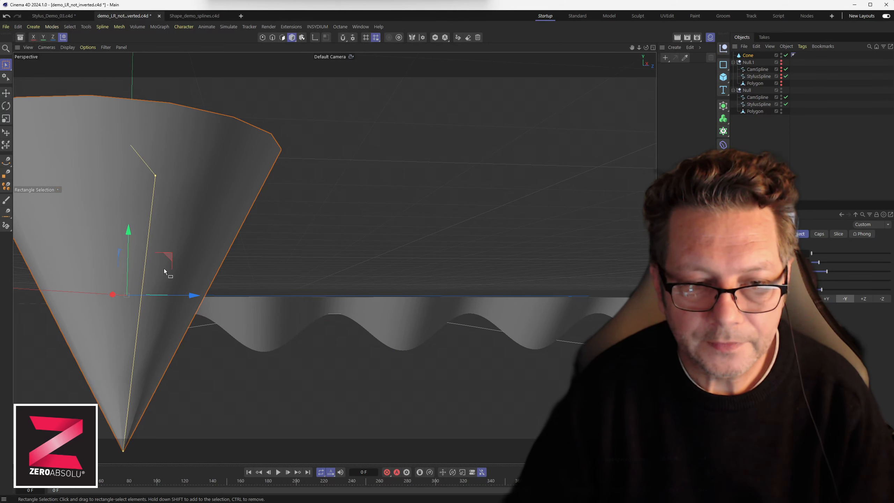
Reduce the cone's radius and height to a stylus size that fits the groove
{"action": "left_click_drag", "start_coordinate": [155, 175], "coordinate": [143, 161]}
{"action": "left_click_drag", "start_coordinate": [123, 450], "coordinate": [126, 349]}
{"action": "left_click_drag", "start_coordinate": [141, 249], "coordinate": [134, 246]}
Center the cone in the start of the groove and move it along the groove's length, following the wavy bottom with its tip
{"action": "left_click_drag", "start_coordinate": [333, 258], "coordinate": [347, 350], "text": "alt"}
{"action": "left_click_drag", "start_coordinate": [303, 331], "coordinate": [436, 363]}
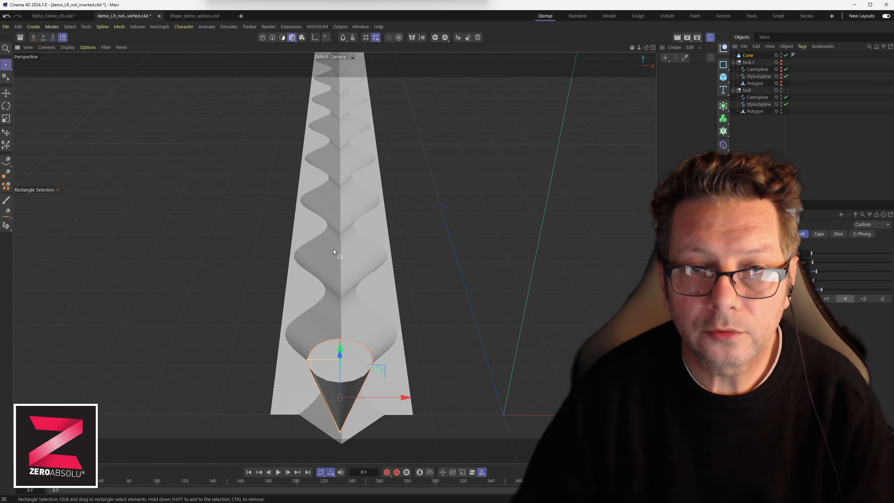
{"action": "left_click_drag", "start_coordinate": [438, 319], "coordinate": [326, 269], "text": "alt"}
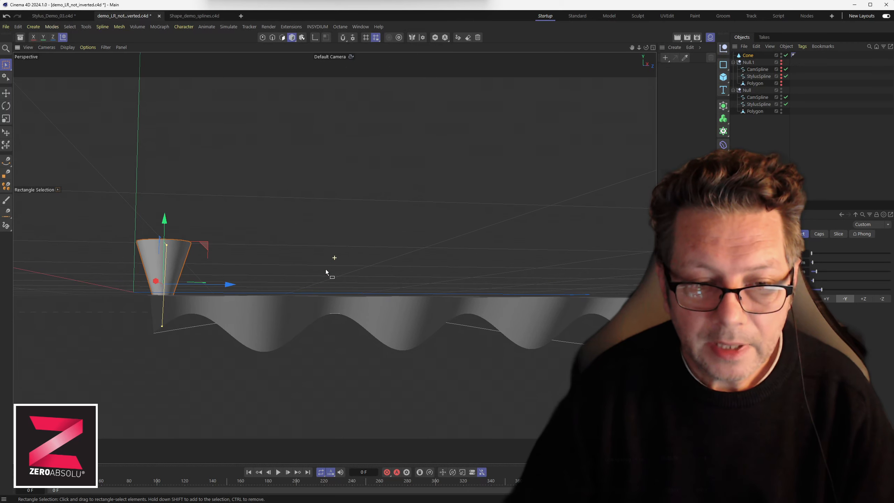
{"action": "left_click_drag", "start_coordinate": [205, 247], "coordinate": [362, 294]}
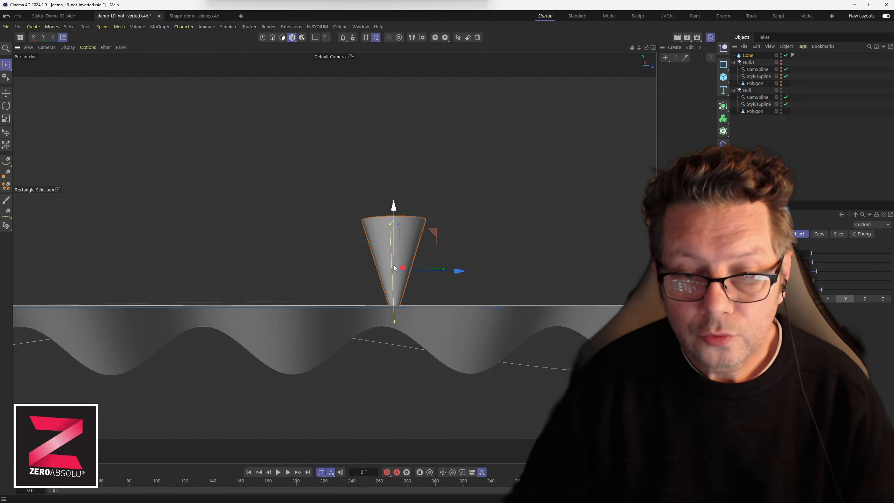
Try the Gouraud Shading (Lines) display, and set the viewport shading to Lines
{"action": "left_click", "coordinate": [72, 48]}
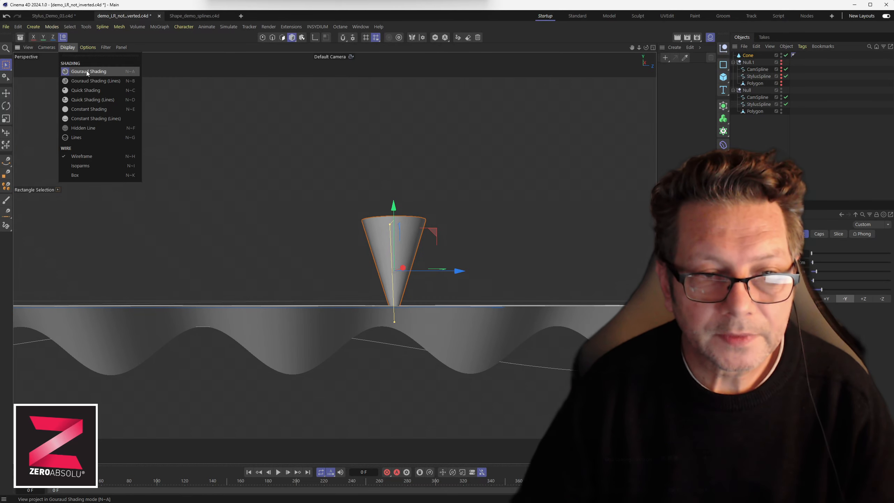
{"action": "left_click", "coordinate": [89, 81]}
{"action": "left_click", "coordinate": [68, 48]}
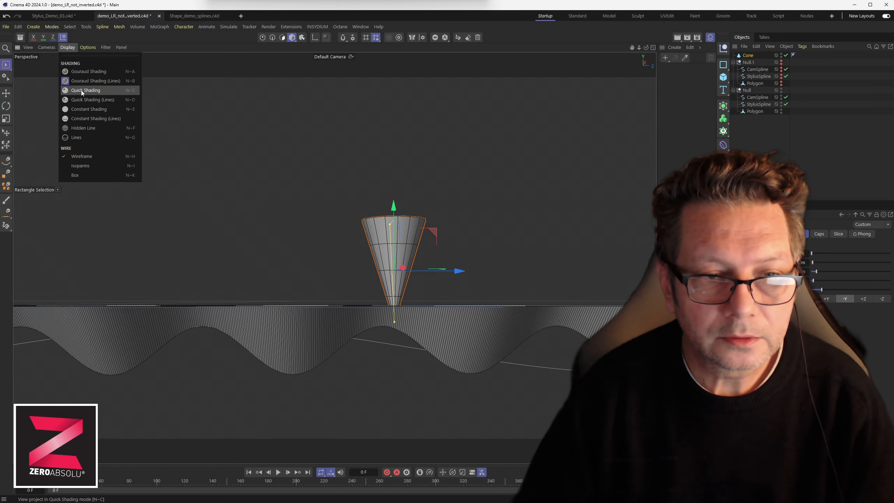
{"action": "left_click", "coordinate": [87, 133]}
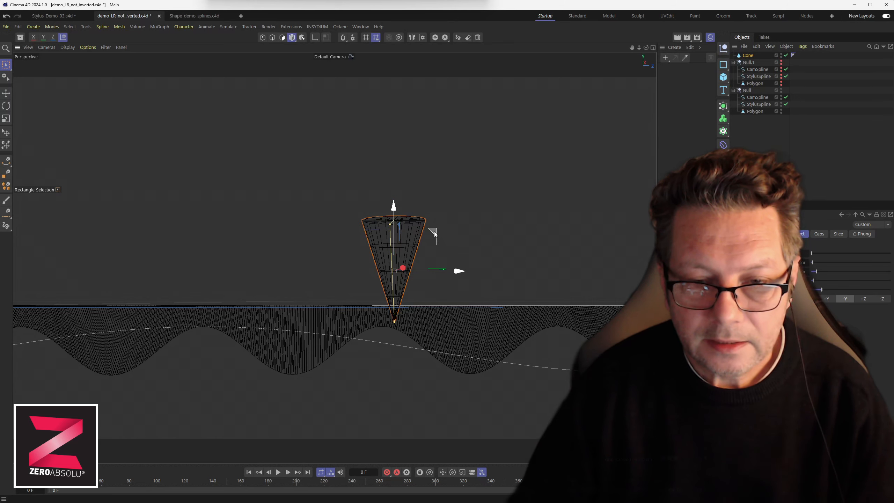
Move the cone back and forth along the groove in its vertical plane, keeping its tip on the wavy bottom
{"action": "left_click_drag", "start_coordinate": [435, 235], "coordinate": [291, 263]}
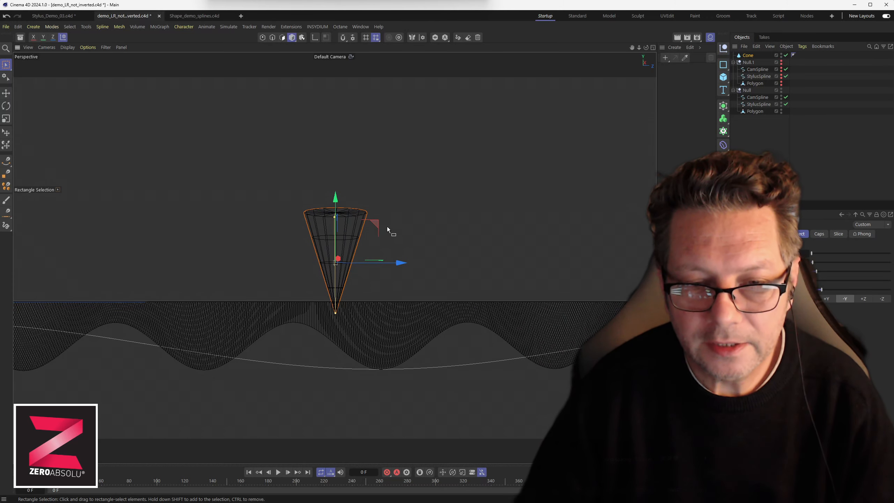
{"action": "left_click_drag", "start_coordinate": [374, 224], "coordinate": [623, 259]}
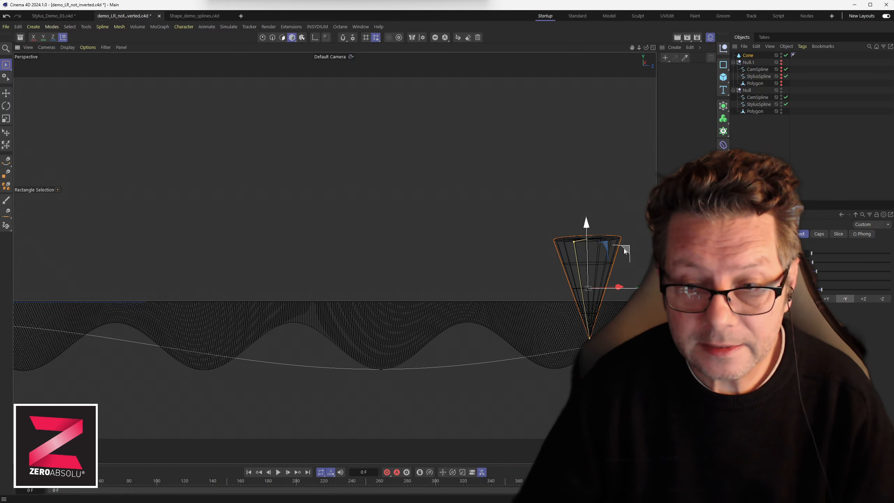
{"action": "left_click_drag", "start_coordinate": [624, 248], "coordinate": [432, 278]}
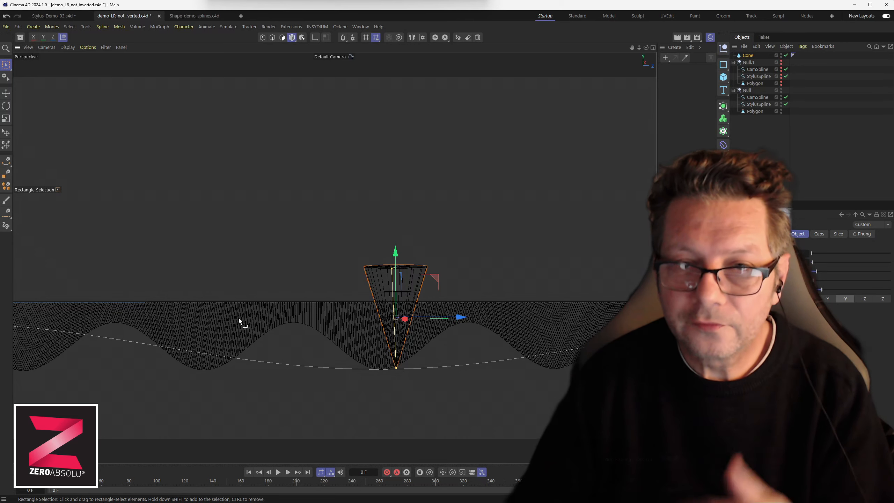
{"action": "mouse_move", "coordinate": [438, 279]}
{"action": "left_mouse_down"}
{"action": "mouse_move", "coordinate": [377, 250]}
{"action": "mouse_move", "coordinate": [445, 280]}
{"action": "left_mouse_up"}
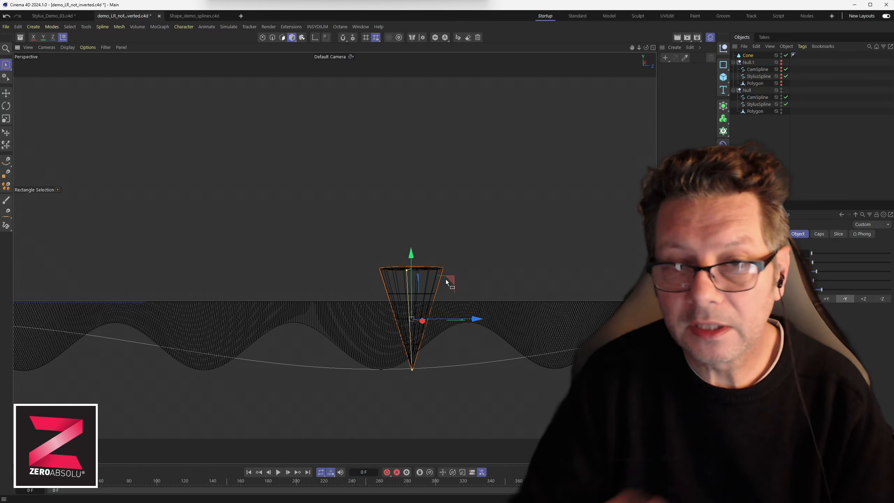
{"action": "mouse_move", "coordinate": [446, 280]}
{"action": "left_mouse_down"}
{"action": "mouse_move", "coordinate": [345, 221]}
{"action": "mouse_move", "coordinate": [314, 265]}
{"action": "mouse_move", "coordinate": [373, 299]}
{"action": "mouse_move", "coordinate": [390, 293]}
{"action": "mouse_move", "coordinate": [352, 275]}
{"action": "left_mouse_up"}
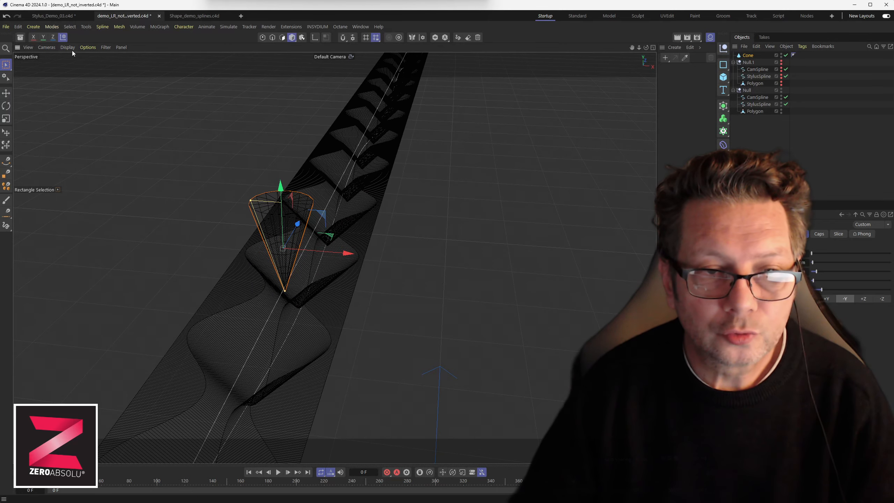
Set the viewport display to Gouraud Shading
{"action": "left_click", "coordinate": [68, 47]}
{"action": "left_click", "coordinate": [76, 73]}
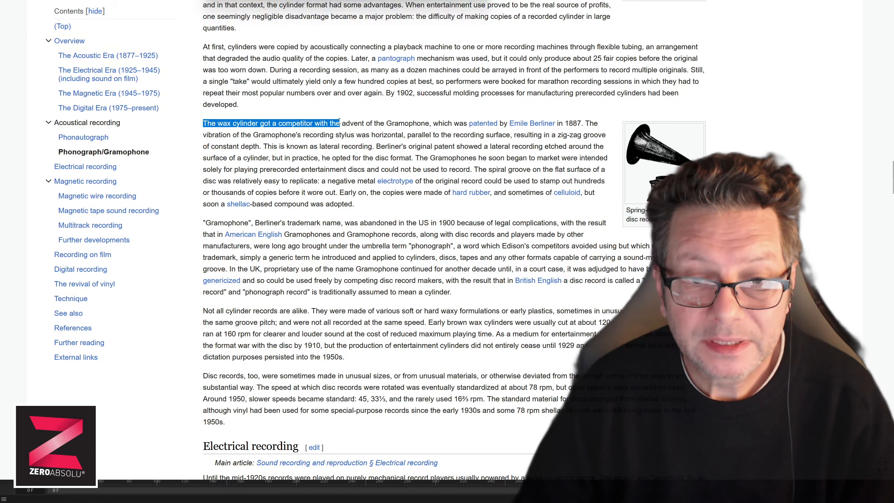
Read the Gramophone paragraph in the recording history article, highlighting the sentence about the recording stylus's horizontal vibration
{"action": "left_click", "coordinate": [384, 127]}
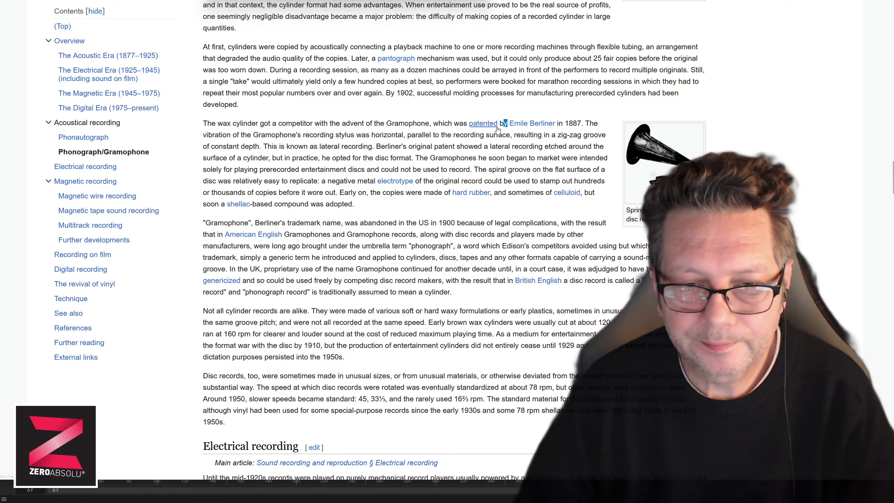
{"action": "mouse_move", "coordinate": [498, 130]}
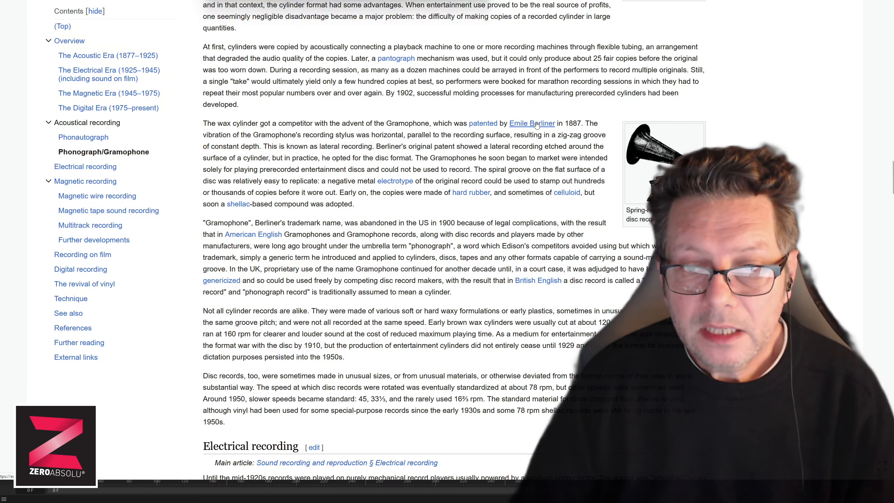
{"action": "mouse_move", "coordinate": [536, 125]}
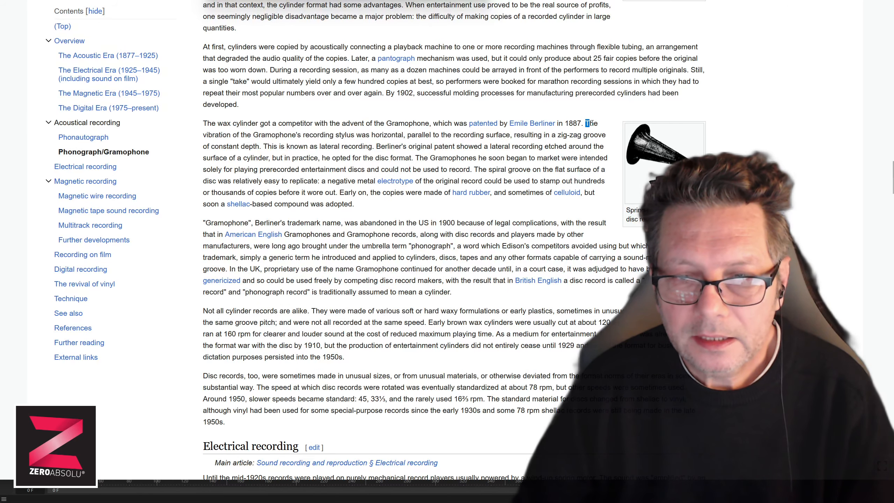
{"action": "left_click_drag", "start_coordinate": [591, 123], "coordinate": [208, 135]}
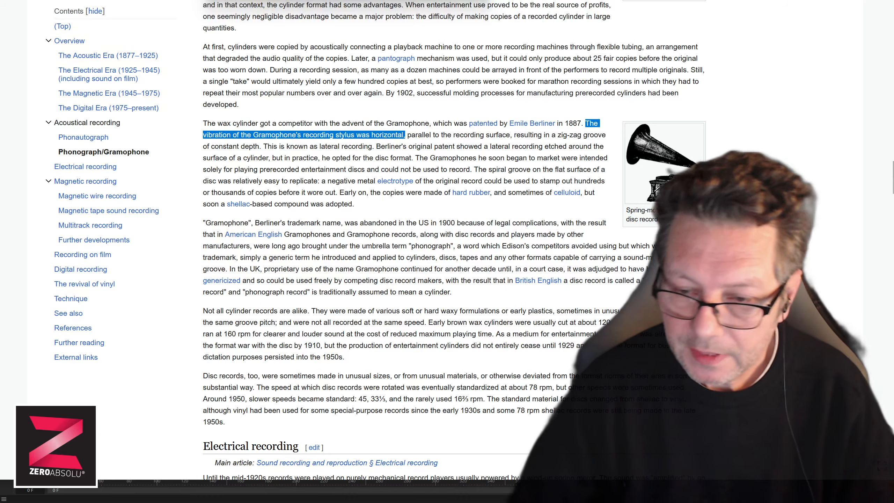
Switch to Cinema 4D and show the hidden second groove, Null.1, beside the first one
{"action": "key", "text": "alt+Tab"}
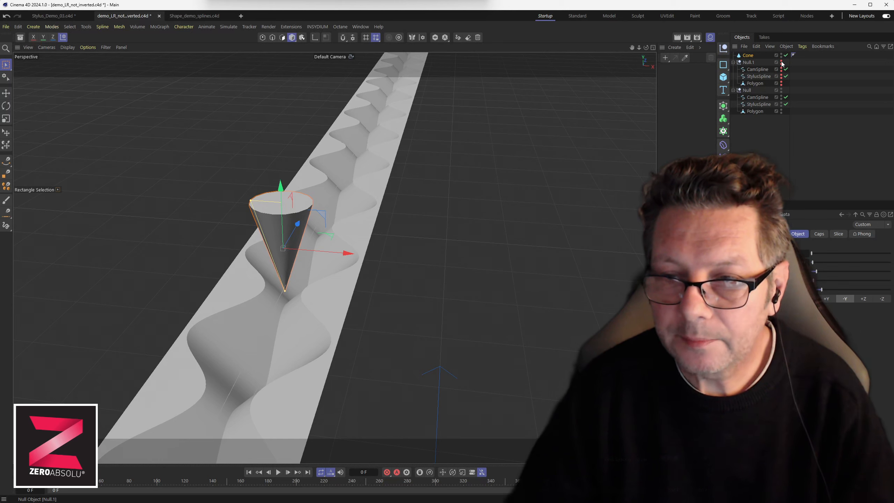
{"action": "left_click", "coordinate": [786, 77]}
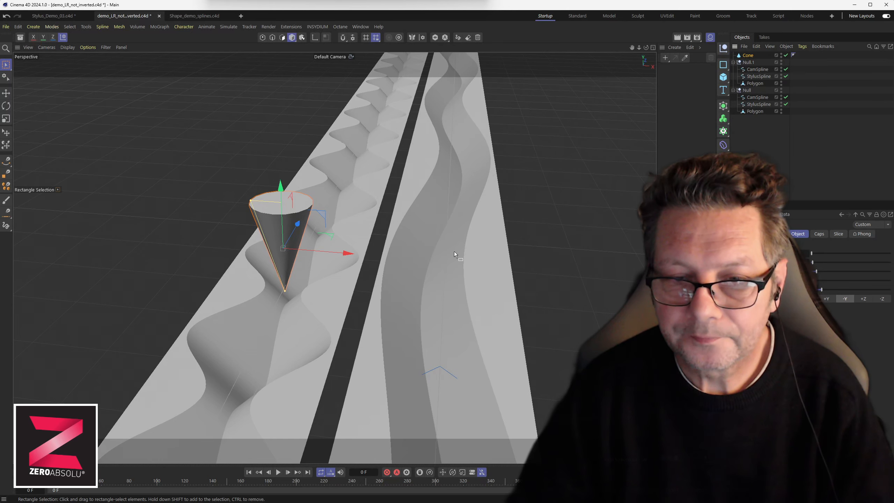
{"action": "scroll", "coordinate": [437, 254], "scroll_direction": "down", "scroll_amount": 5}
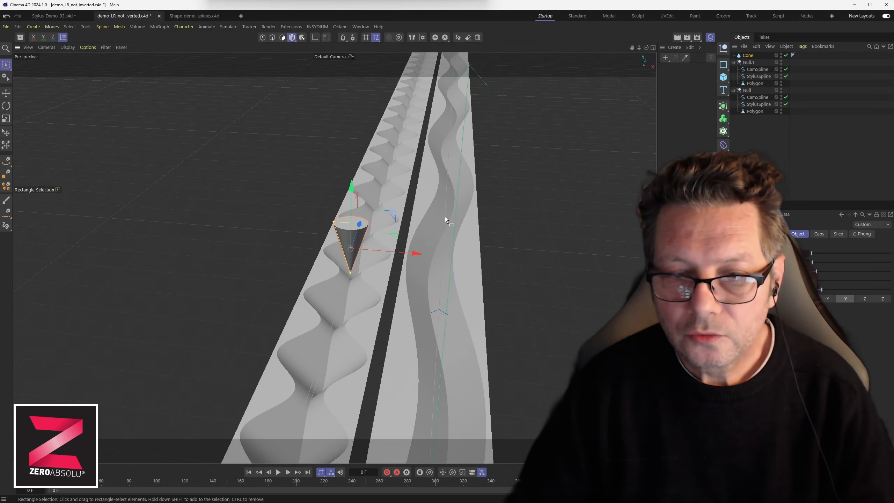
Set the Z scale of the Polygon in Null.1 to 0.2, matching the first groove
{"action": "left_click", "coordinate": [390, 208]}
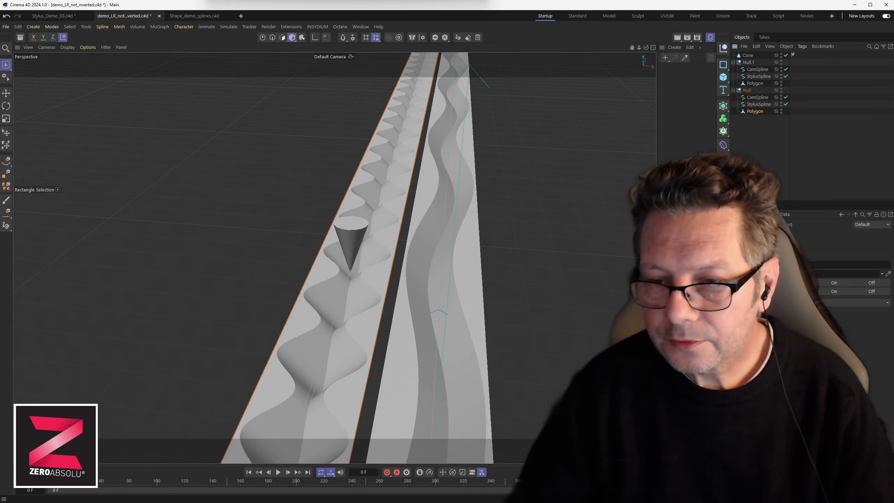
{"action": "left_click", "coordinate": [764, 237]}
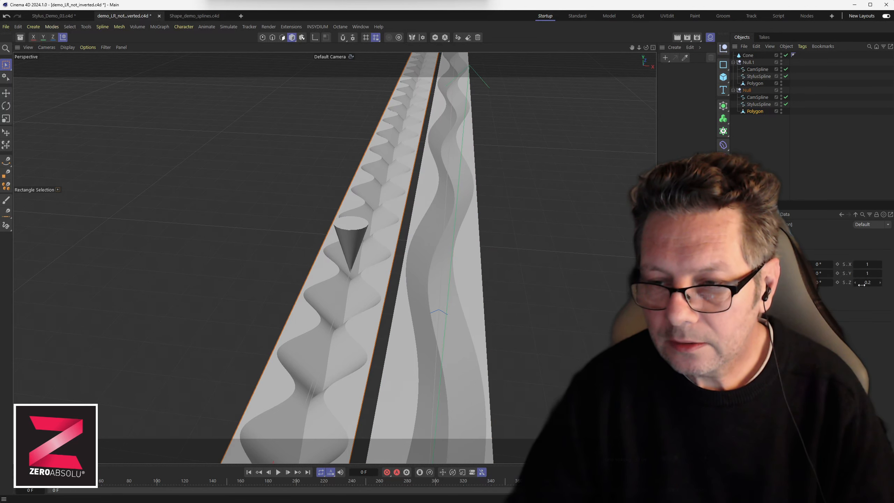
{"action": "left_click", "coordinate": [754, 84]}
{"action": "type", "text": "0.2"}
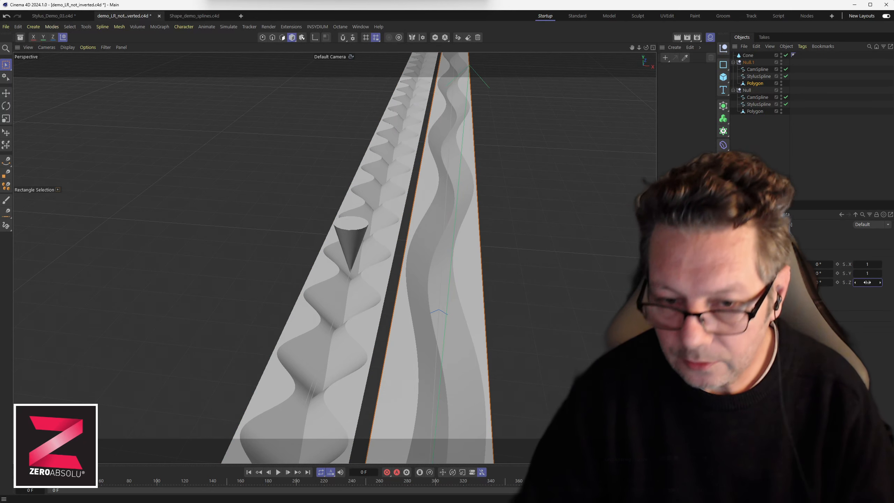
{"action": "key", "text": "Return"}
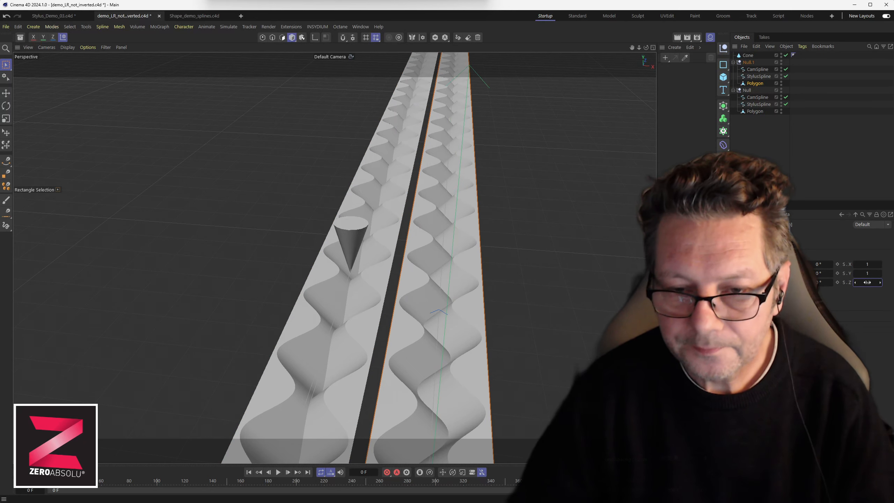
Move the cone about 111 cm sideways from the first groove onto the second groove
{"action": "left_click", "coordinate": [351, 247]}
{"action": "left_click_drag", "start_coordinate": [416, 257], "coordinate": [463, 271]}
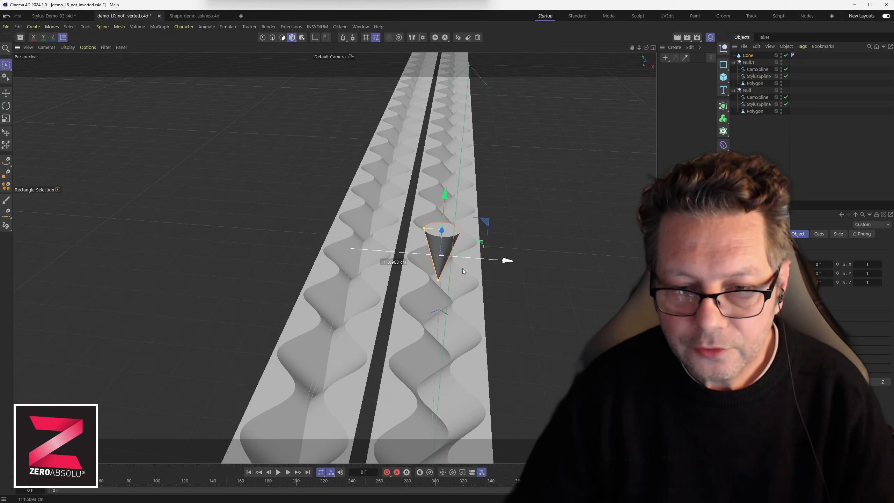
{"action": "scroll", "coordinate": [453, 314], "scroll_direction": "down", "scroll_amount": 3}
{"action": "middle_click_drag", "start_coordinate": [452, 315], "coordinate": [442, 235], "text": "alt"}
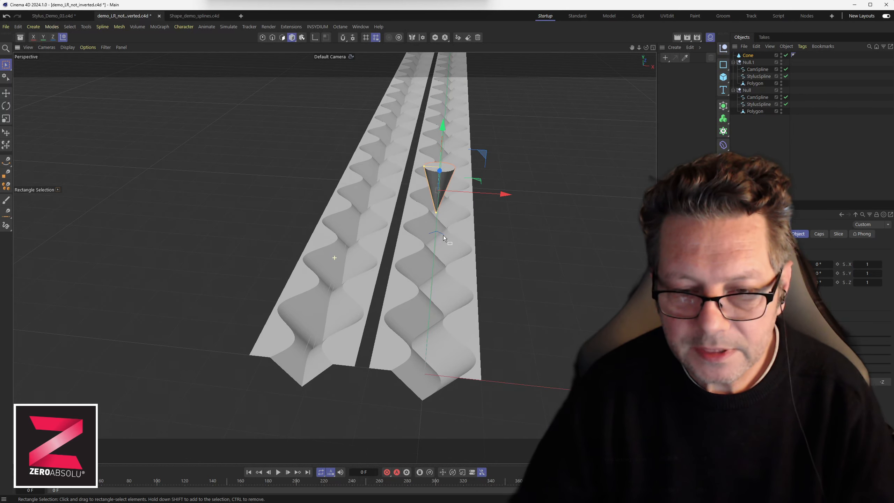
{"action": "left_click_drag", "start_coordinate": [442, 235], "coordinate": [362, 320], "text": "alt"}
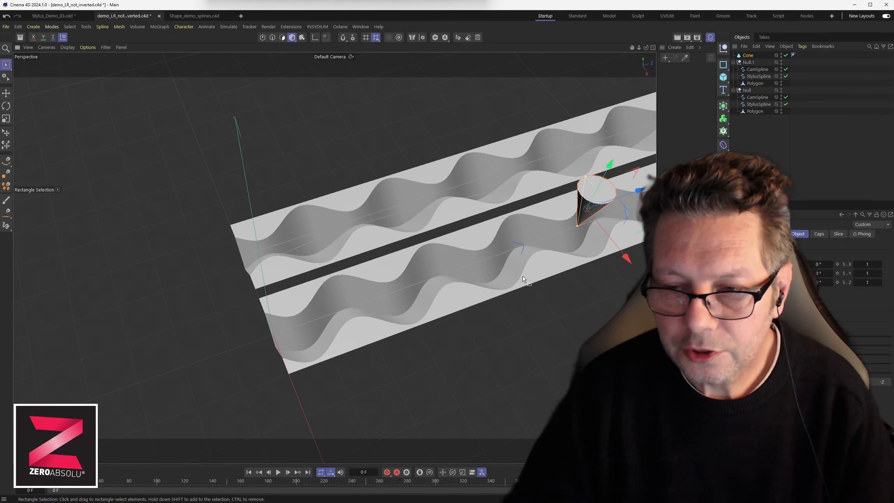
{"action": "left_click_drag", "start_coordinate": [522, 277], "coordinate": [547, 253], "text": "alt"}
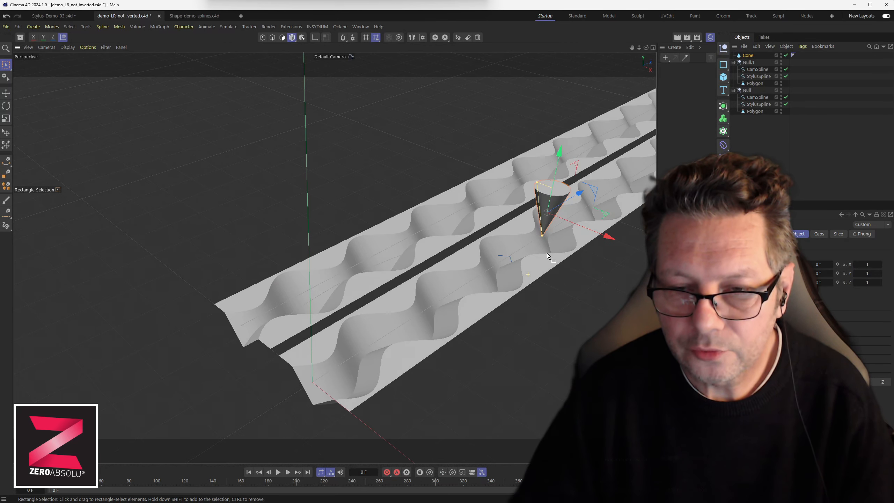
Bring the cone to the start of the second groove and center it in the V-shaped opening
{"action": "left_click_drag", "start_coordinate": [572, 200], "coordinate": [325, 319]}
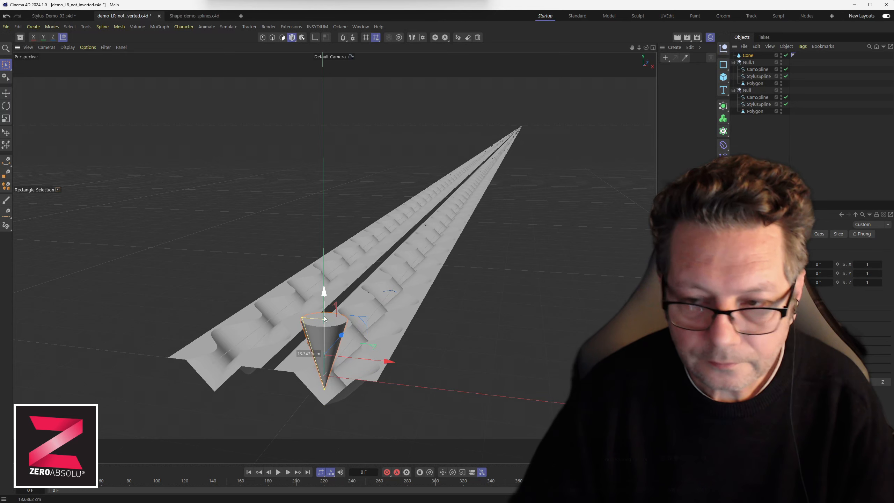
{"action": "left_click_drag", "start_coordinate": [333, 387], "coordinate": [344, 371], "text": "alt"}
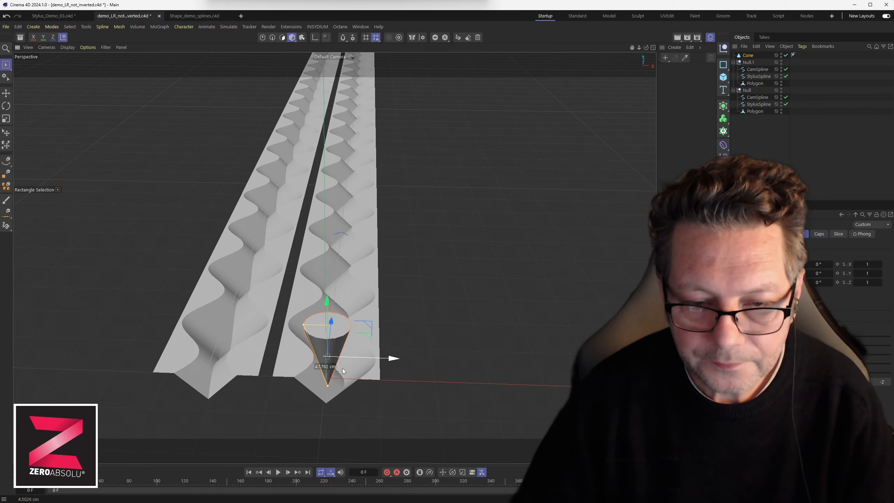
{"action": "left_click_drag", "start_coordinate": [328, 321], "coordinate": [258, 338]}
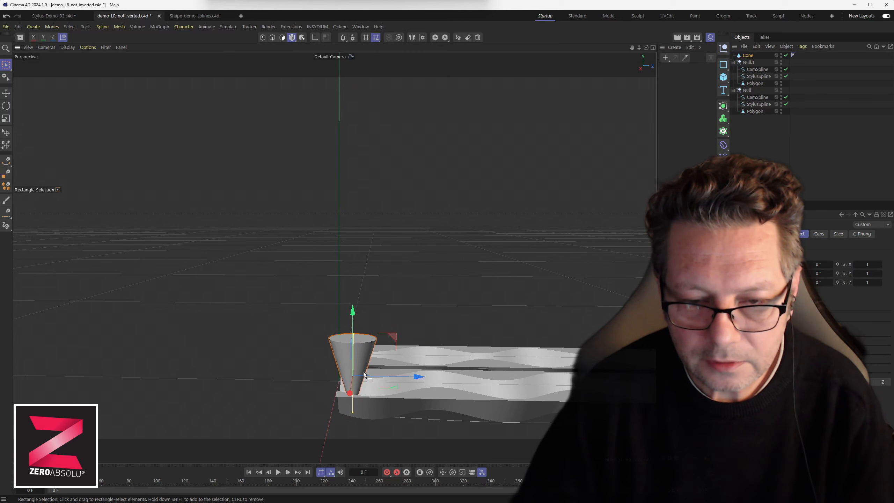
Hide the first groove's Null in the viewport, keeping Null.1 and the cone shown
{"action": "left_click_drag", "start_coordinate": [377, 369], "coordinate": [352, 157], "text": "alt"}
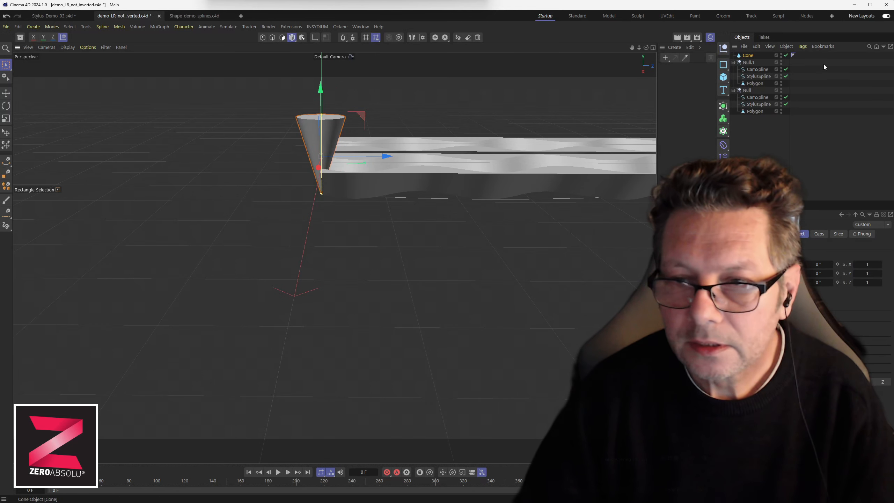
{"action": "left_click", "coordinate": [782, 62]}
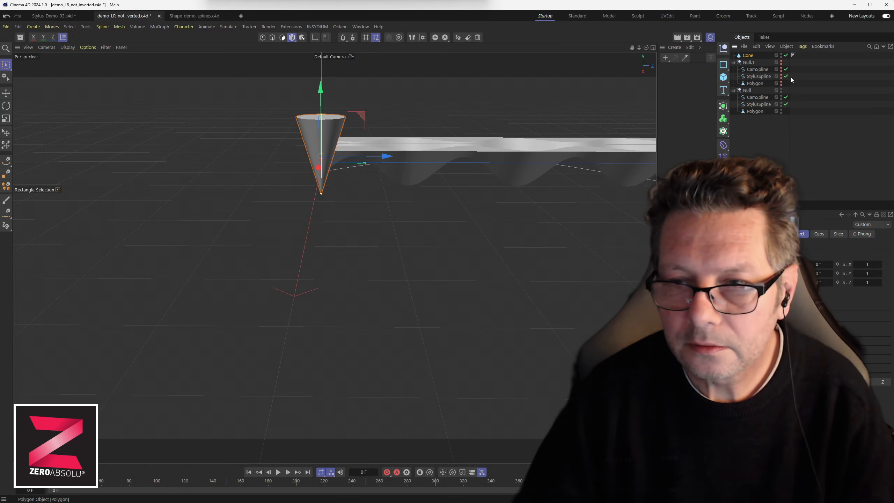
{"action": "left_click", "coordinate": [781, 62]}
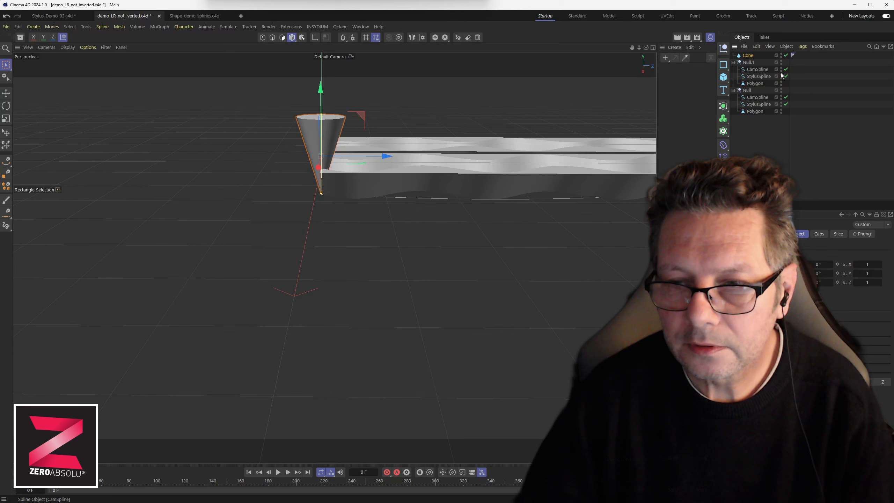
{"action": "left_click", "coordinate": [781, 90]}
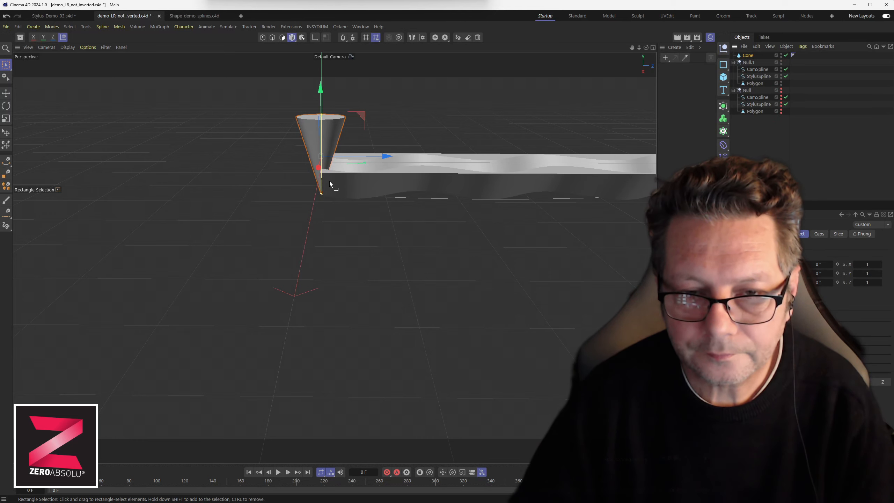
Shorten, lower and widen the cone so that its sides fit the V-shaped walls at the groove's start
{"action": "mouse_move", "coordinate": [331, 186]}
{"action": "left_mouse_down", "text": "alt"}
{"action": "mouse_move", "coordinate": [335, 210]}
{"action": "mouse_move", "coordinate": [413, 252]}
{"action": "mouse_move", "coordinate": [457, 255]}
{"action": "mouse_move", "coordinate": [450, 270]}
{"action": "mouse_move", "coordinate": [416, 253]}
{"action": "mouse_move", "coordinate": [438, 341]}
{"action": "mouse_move", "coordinate": [395, 317]}
{"action": "mouse_move", "coordinate": [396, 263]}
{"action": "mouse_move", "coordinate": [374, 230]}
{"action": "mouse_move", "coordinate": [393, 152]}
{"action": "mouse_move", "coordinate": [376, 116]}
{"action": "left_mouse_up", "text": "alt"}
{"action": "key", "text": "ctrl+z"}
{"action": "left_click_drag", "start_coordinate": [362, 374], "coordinate": [319, 329], "text": "alt"}
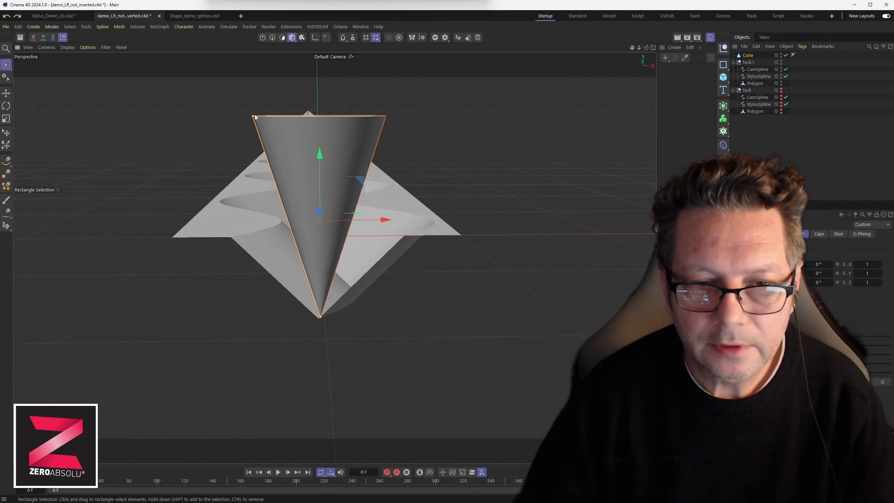
{"action": "left_click_drag", "start_coordinate": [321, 318], "coordinate": [322, 270]}
{"action": "left_click_drag", "start_coordinate": [318, 196], "coordinate": [319, 240]}
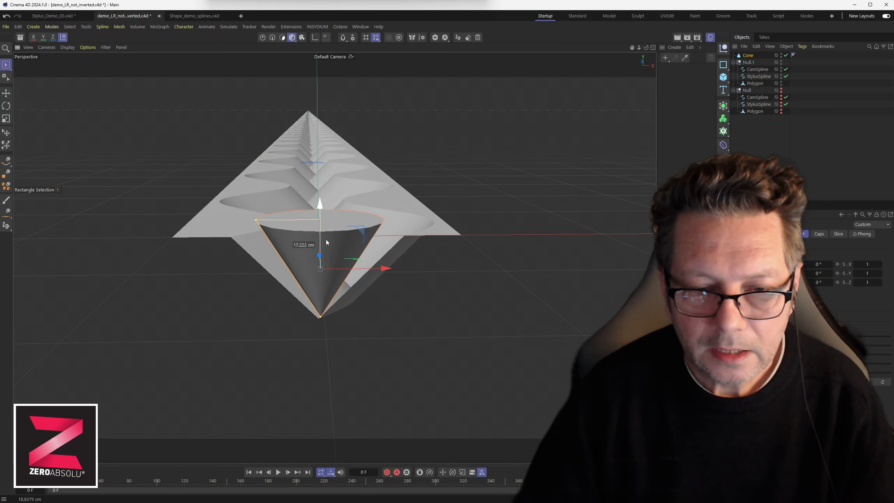
{"action": "left_click_drag", "start_coordinate": [257, 220], "coordinate": [218, 221]}
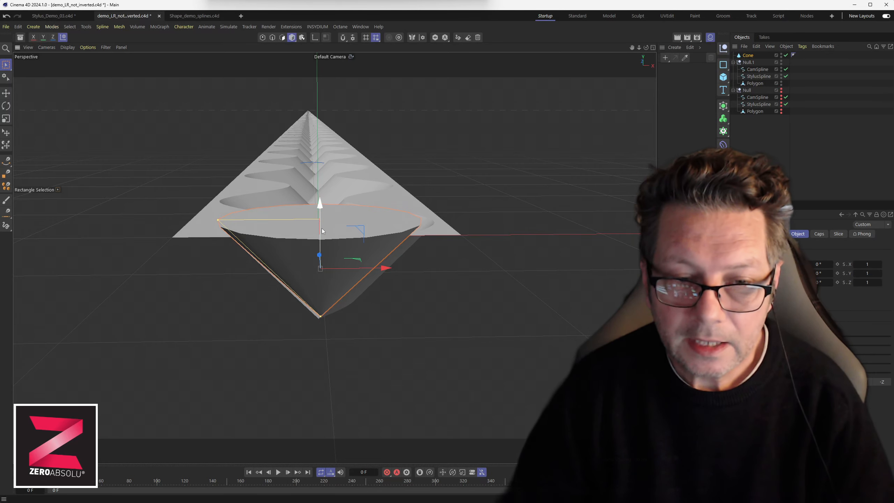
Slide the cone along the groove from above, following the side-to-side waves, and bring it back to the start
{"action": "left_click_drag", "start_coordinate": [270, 249], "coordinate": [306, 282], "text": "alt"}
{"action": "scroll", "coordinate": [439, 244], "scroll_direction": "down", "scroll_amount": 3}
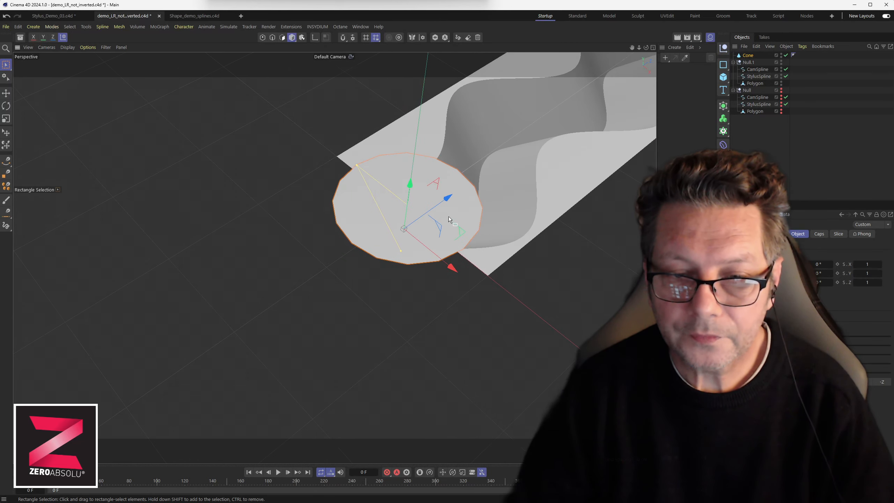
{"action": "mouse_move", "coordinate": [438, 242]}
{"action": "left_mouse_down", "text": "alt"}
{"action": "mouse_move", "coordinate": [207, 359]}
{"action": "mouse_move", "coordinate": [245, 351]}
{"action": "mouse_move", "coordinate": [302, 359]}
{"action": "mouse_move", "coordinate": [294, 340]}
{"action": "mouse_move", "coordinate": [408, 295]}
{"action": "mouse_move", "coordinate": [385, 285]}
{"action": "mouse_move", "coordinate": [387, 294]}
{"action": "mouse_move", "coordinate": [391, 260]}
{"action": "mouse_move", "coordinate": [377, 299]}
{"action": "mouse_move", "coordinate": [370, 228]}
{"action": "mouse_move", "coordinate": [401, 186]}
{"action": "mouse_move", "coordinate": [402, 155]}
{"action": "mouse_move", "coordinate": [373, 83]}
{"action": "mouse_move", "coordinate": [382, 105]}
{"action": "mouse_move", "coordinate": [375, 159]}
{"action": "mouse_move", "coordinate": [388, 136]}
{"action": "mouse_move", "coordinate": [393, 189]}
{"action": "left_mouse_up", "text": "alt"}
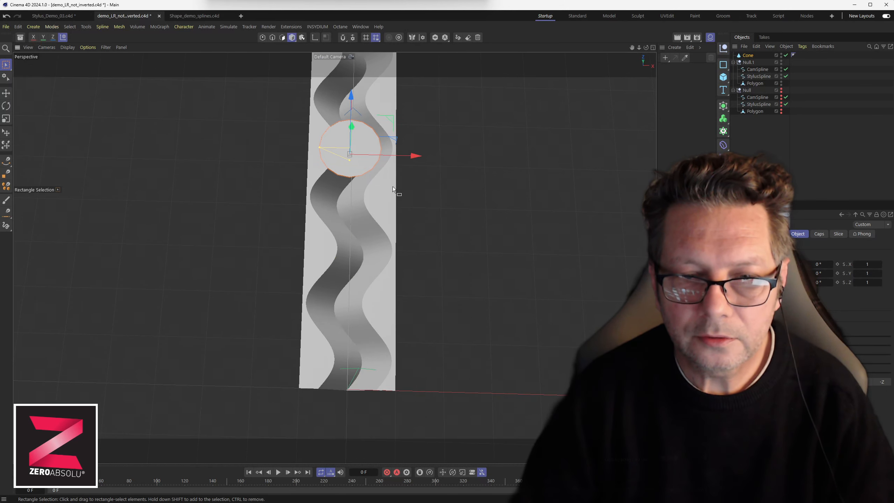
{"action": "mouse_move", "coordinate": [391, 120]}
{"action": "left_mouse_down"}
{"action": "mouse_move", "coordinate": [382, 169]}
{"action": "mouse_move", "coordinate": [399, 226]}
{"action": "mouse_move", "coordinate": [378, 291]}
{"action": "mouse_move", "coordinate": [394, 333]}
{"action": "left_mouse_up"}
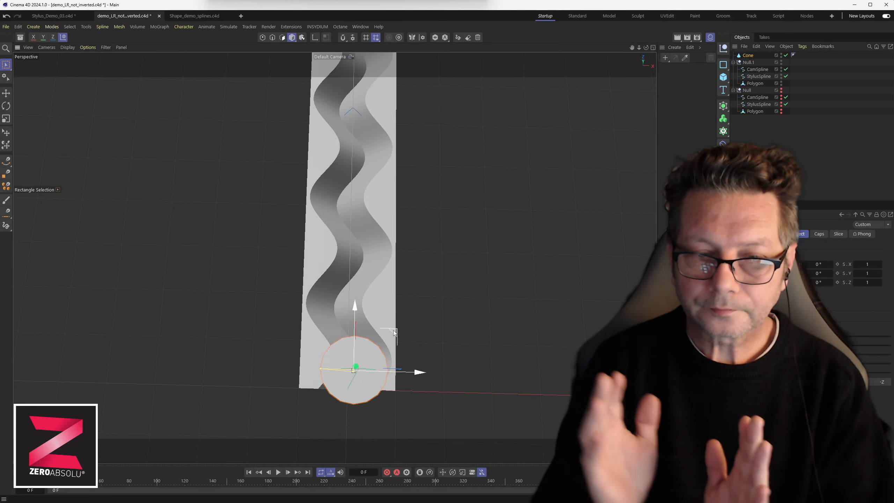
Move the cone up, down and sideways in the plane of the groove's V-shaped cross-section, viewed from its front end
{"action": "mouse_move", "coordinate": [394, 333]}
{"action": "left_mouse_down", "text": "alt"}
{"action": "mouse_move", "coordinate": [338, 296]}
{"action": "mouse_move", "coordinate": [353, 388]}
{"action": "mouse_move", "coordinate": [376, 317]}
{"action": "mouse_move", "coordinate": [374, 291]}
{"action": "left_mouse_up", "text": "alt"}
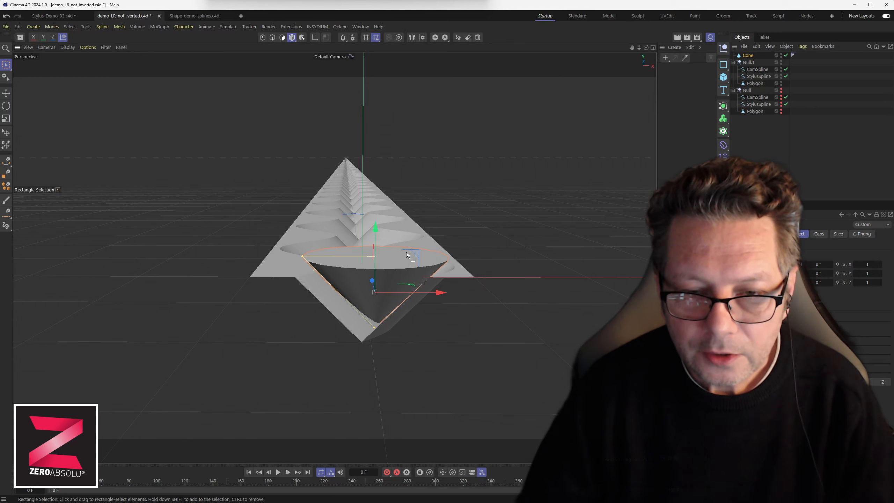
{"action": "left_click_drag", "start_coordinate": [415, 255], "coordinate": [385, 198]}
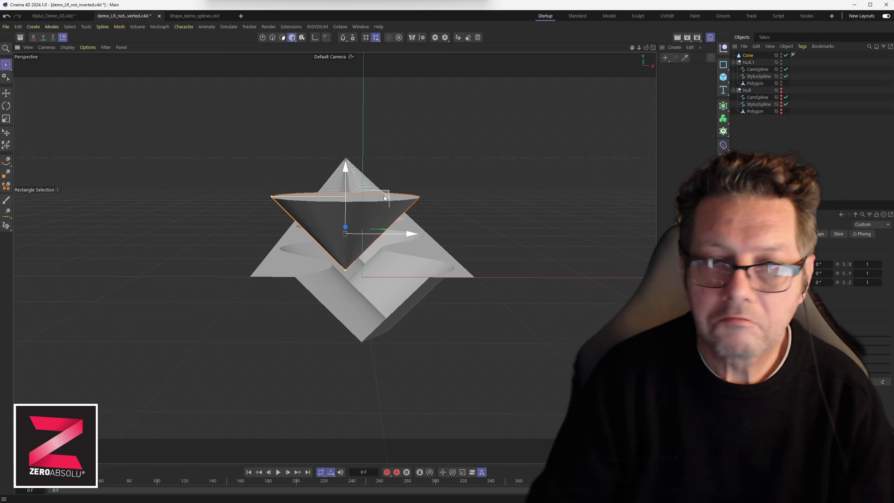
{"action": "left_click_drag", "start_coordinate": [346, 188], "coordinate": [429, 251]}
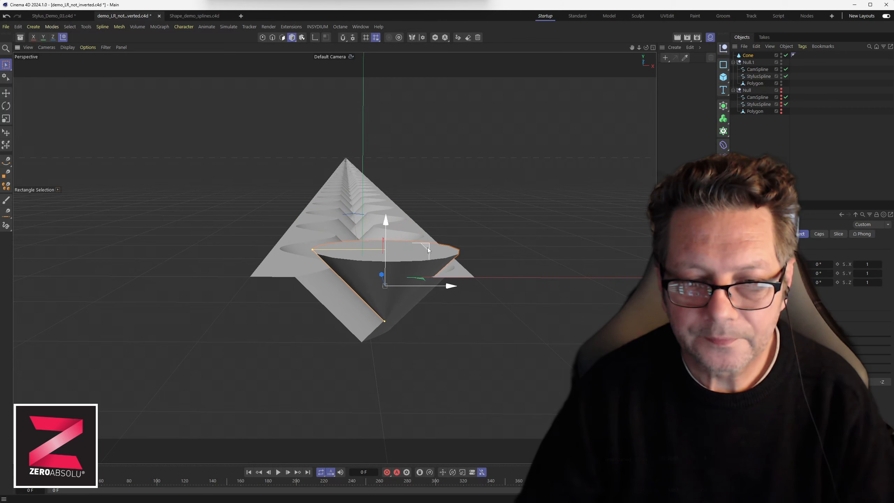
{"action": "left_click_drag", "start_coordinate": [436, 290], "coordinate": [401, 289]}
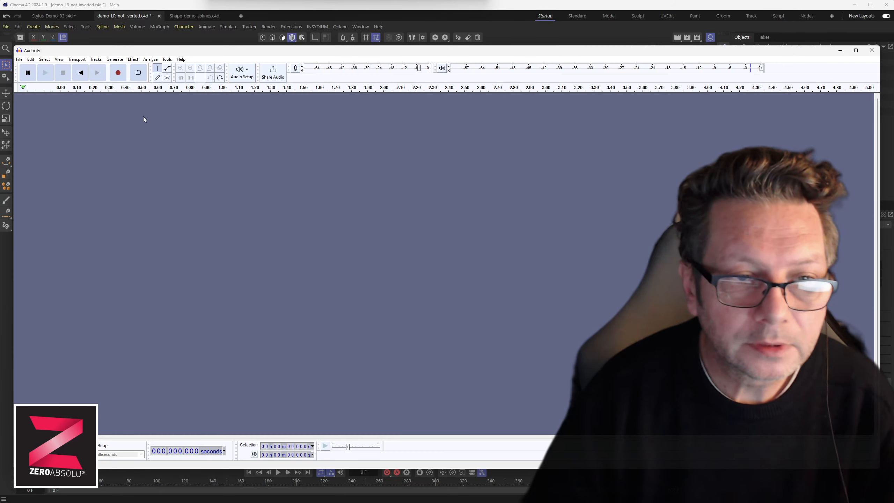
Generate a sine tone at 440 Hz with an amplitude of 0.5 and a duration of 3 seconds
{"action": "left_click", "coordinate": [115, 59]}
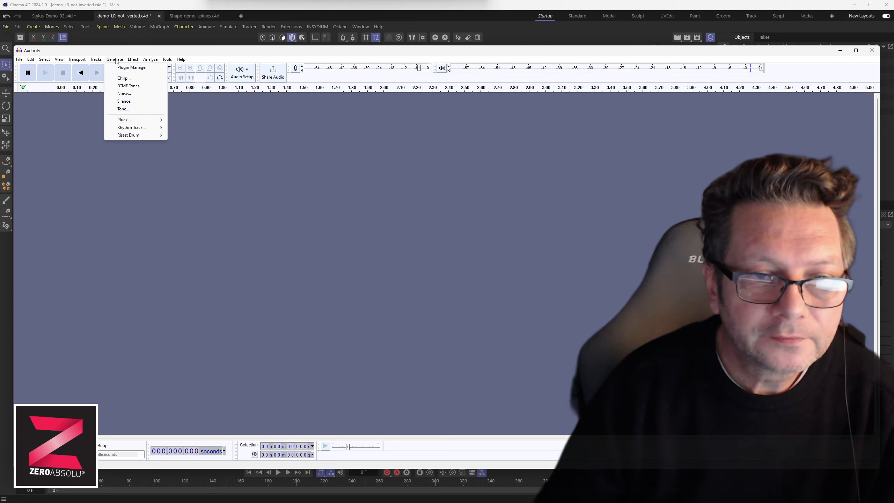
{"action": "left_click", "coordinate": [122, 109]}
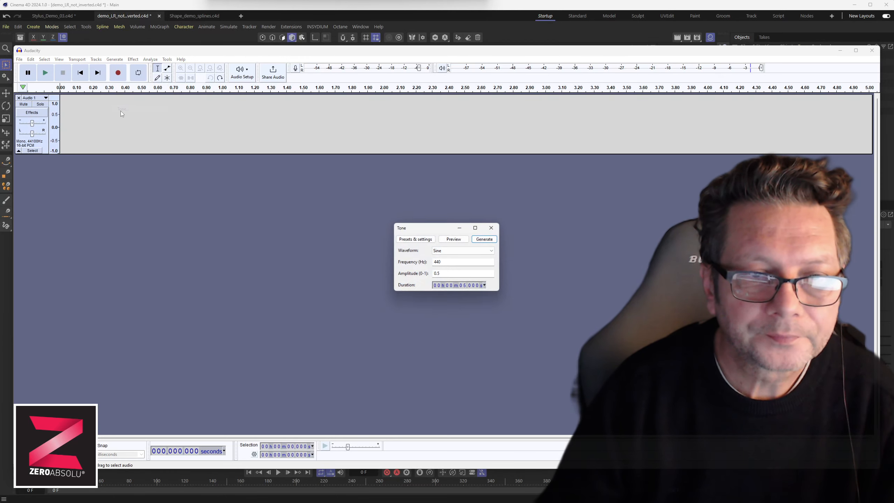
{"action": "left_click", "coordinate": [444, 251]}
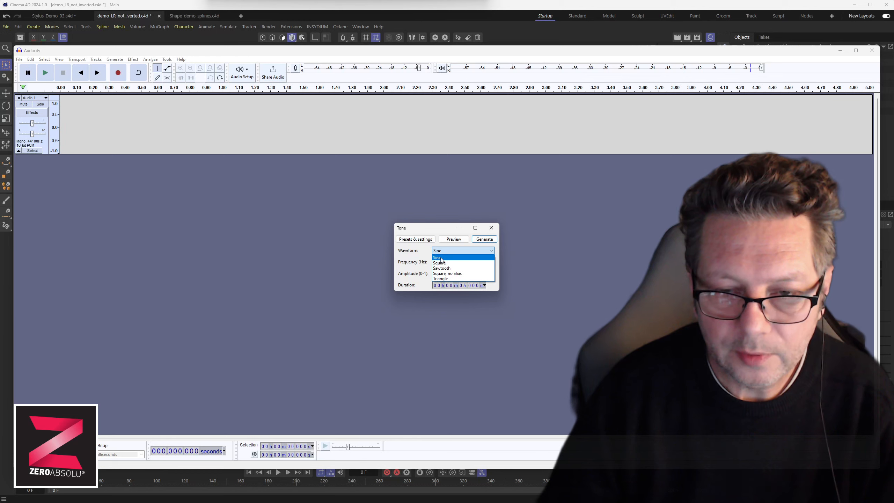
{"action": "left_click", "coordinate": [438, 258]}
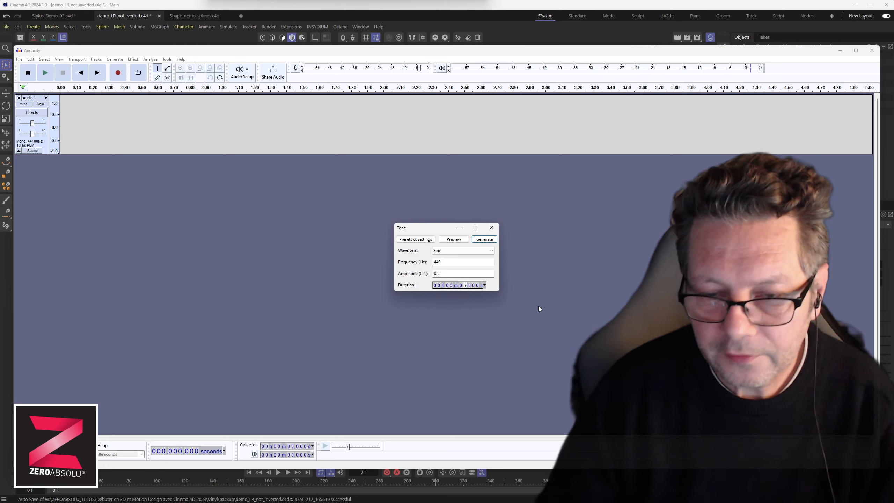
{"action": "type", "text": "3"}
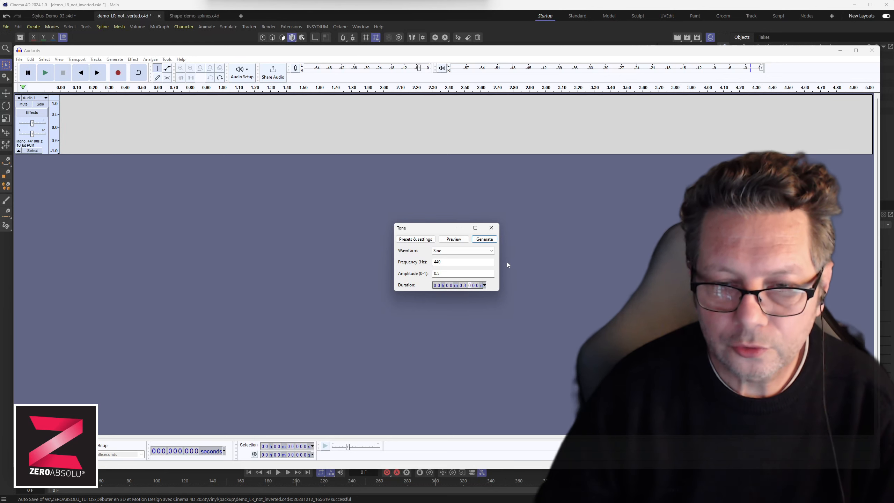
{"action": "left_click", "coordinate": [484, 239]}
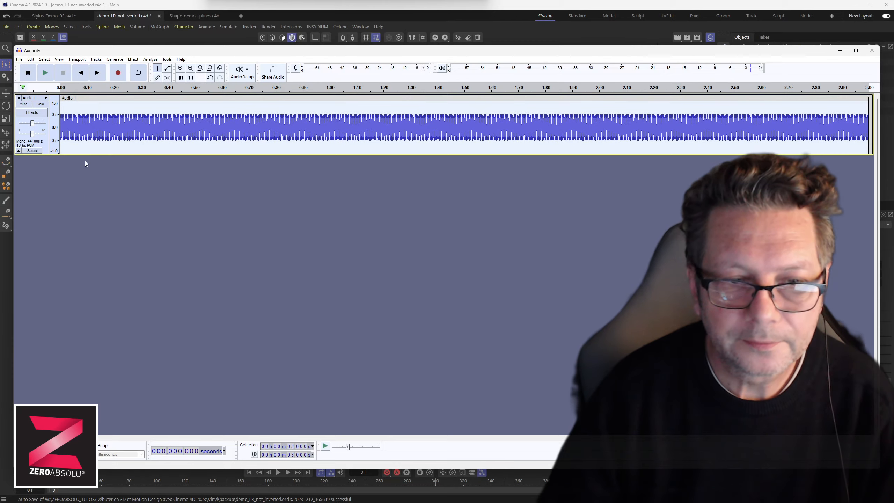
Enlarge the audio track's height and show the individual sine cycles at the very start of the tone
{"action": "left_click_drag", "start_coordinate": [81, 154], "coordinate": [83, 398]}
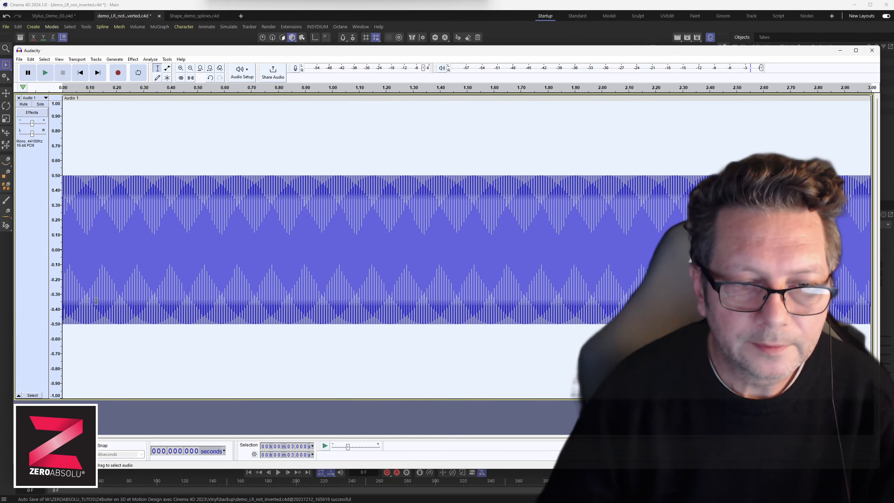
{"action": "scroll", "coordinate": [137, 258], "scroll_direction": "up", "scroll_amount": 2, "text": "ctrl"}
{"action": "scroll", "coordinate": [185, 253], "scroll_direction": "left", "scroll_amount": 9}
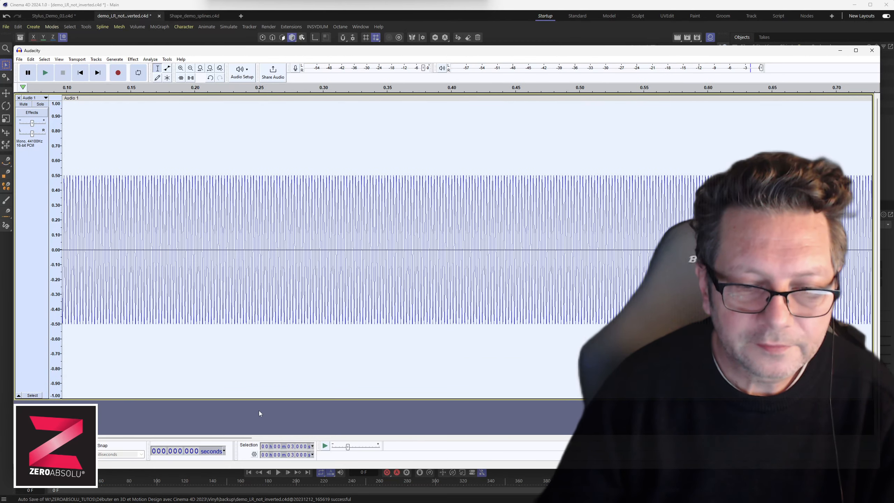
{"action": "left_click_drag", "start_coordinate": [165, 440], "coordinate": [107, 441]}
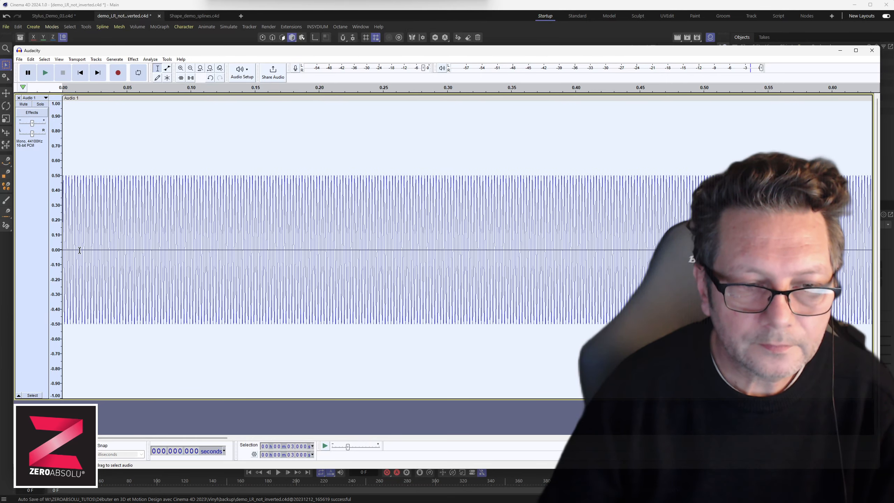
{"action": "left_click_drag", "start_coordinate": [72, 250], "coordinate": [63, 249]}
{"action": "scroll", "coordinate": [73, 249], "scroll_direction": "up", "scroll_amount": 5, "text": "ctrl"}
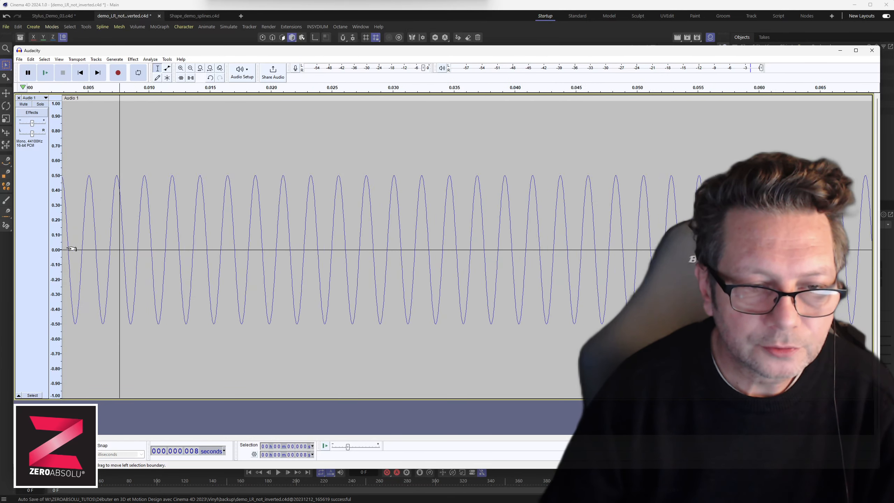
{"action": "scroll", "coordinate": [207, 271], "scroll_direction": "left", "scroll_amount": 3, "text": "shift"}
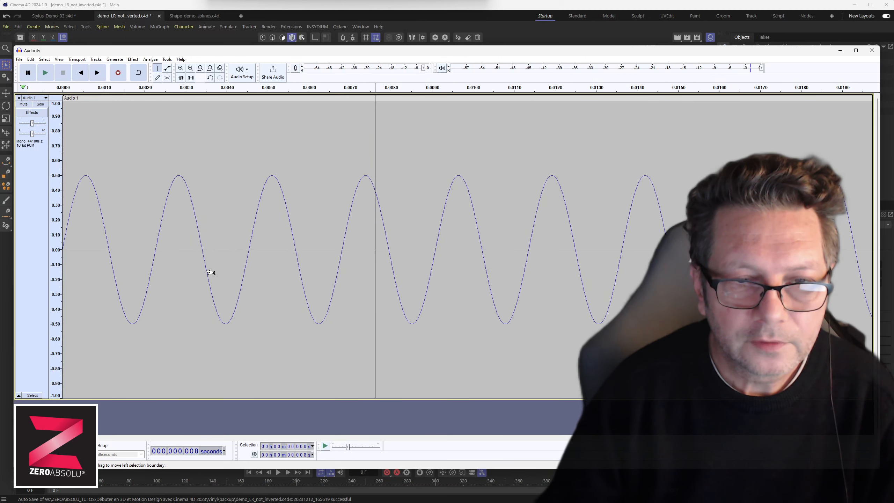
Clear the playback loop on the timeline and select the whole tone clip
{"action": "right_click", "coordinate": [75, 92]}
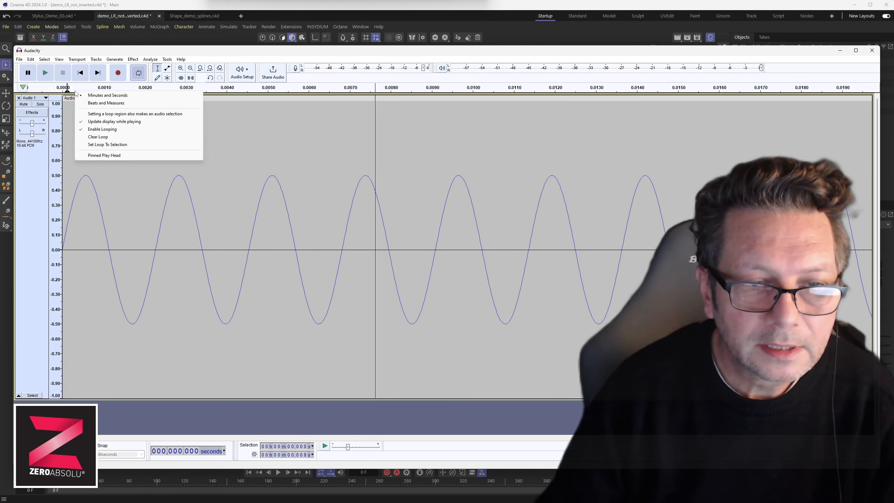
{"action": "left_click", "coordinate": [102, 137]}
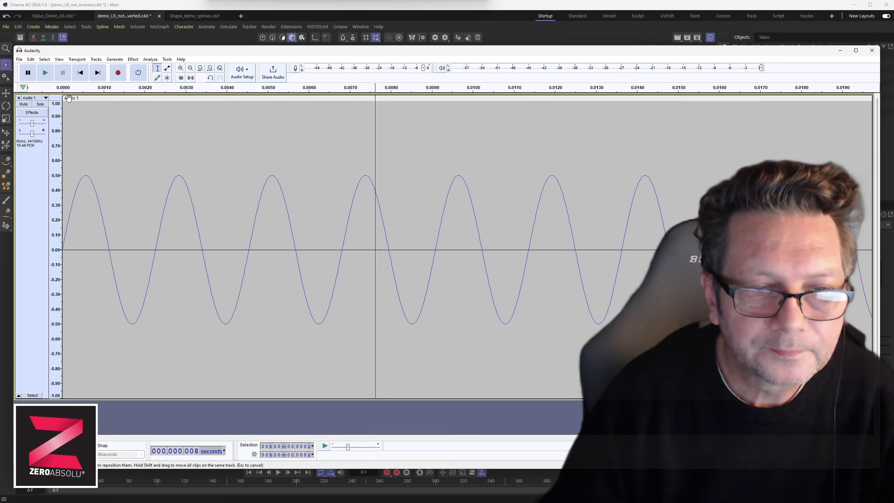
{"action": "left_click", "coordinate": [69, 99]}
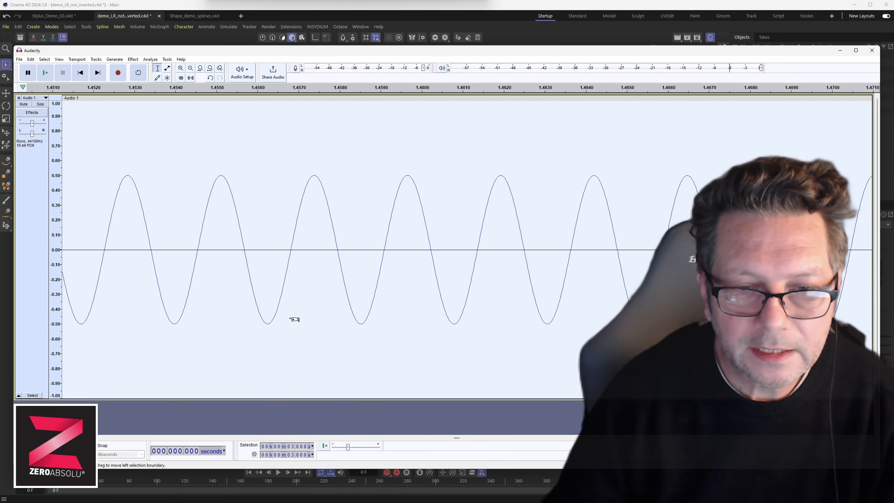
Play the generated tone twice and stop playback
{"action": "key", "text": "space"}
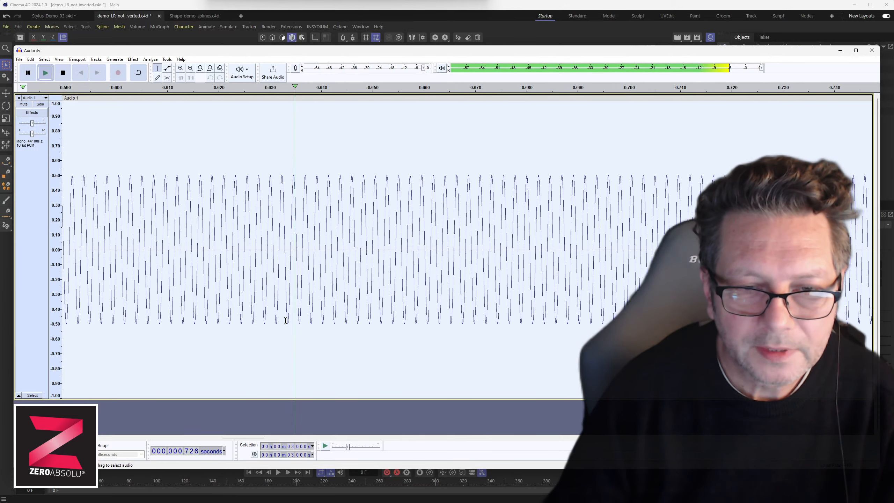
{"action": "key", "text": "space"}
{"action": "scroll", "coordinate": [289, 317], "scroll_direction": "down", "scroll_amount": 2, "text": "ctrl"}
{"action": "key", "text": "space"}
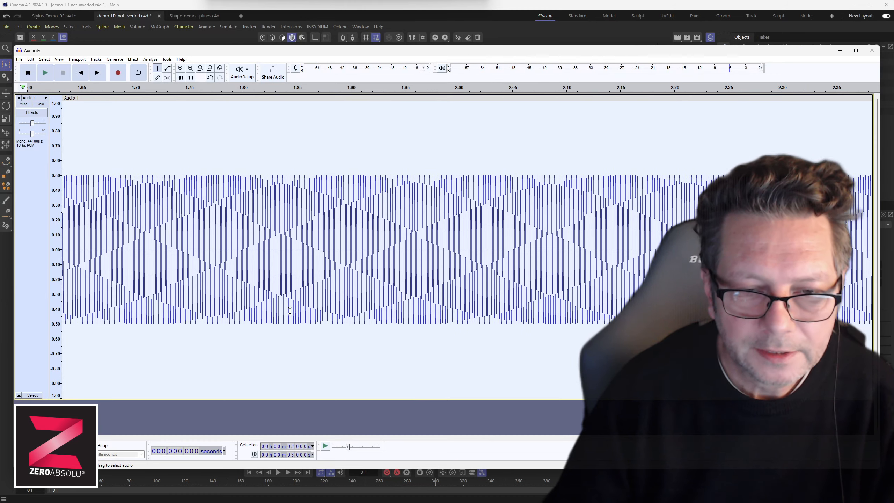
{"action": "key", "text": "space"}
Bring the start of the waveform back up at single-cycle scale and clear the audio selection
{"action": "scroll", "coordinate": [223, 333], "scroll_direction": "left", "scroll_amount": 5, "text": "shift"}
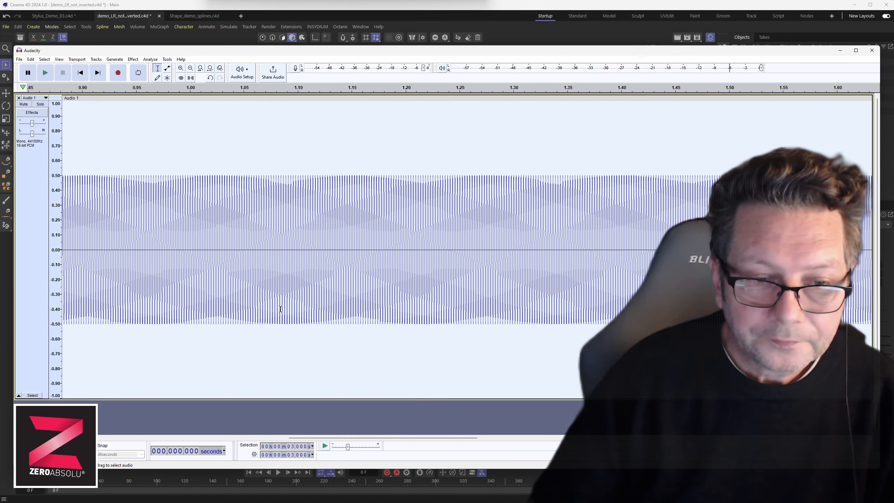
{"action": "scroll", "coordinate": [65, 283], "scroll_direction": "up", "scroll_amount": 5, "text": "ctrl"}
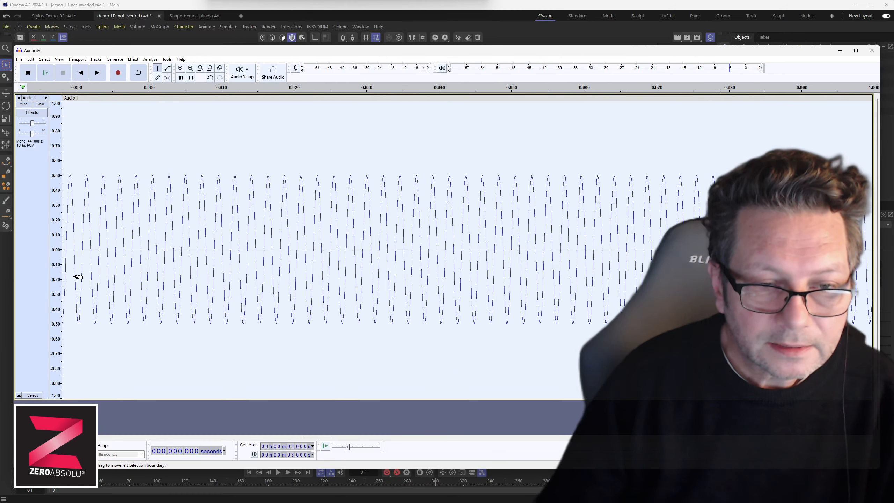
{"action": "scroll", "coordinate": [100, 265], "scroll_direction": "left", "scroll_amount": 8, "text": "shift"}
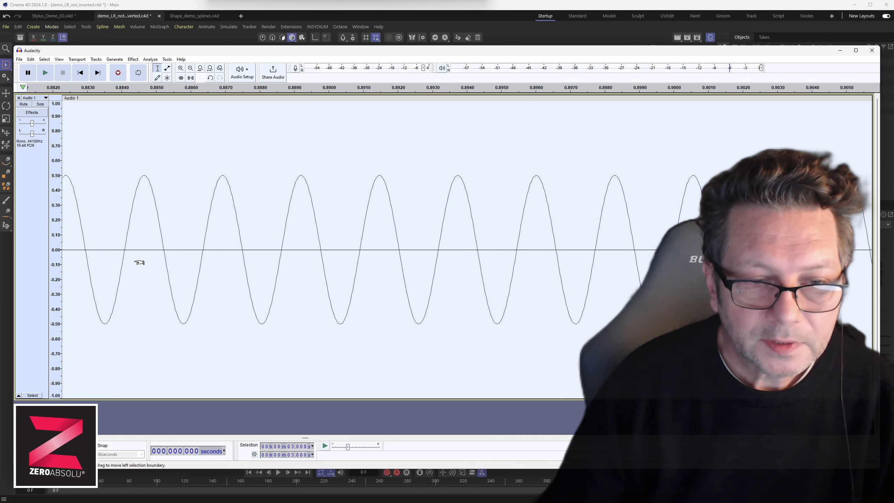
{"action": "scroll", "coordinate": [157, 254], "scroll_direction": "left", "scroll_amount": 8, "text": "shift"}
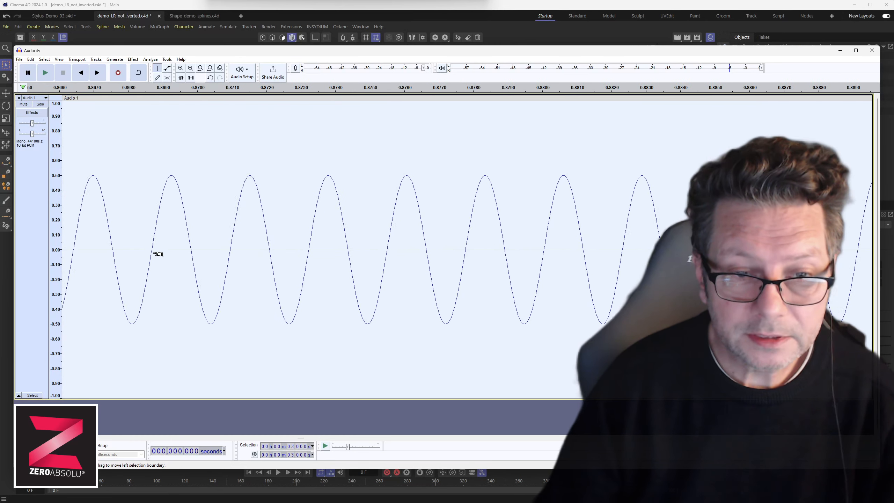
{"action": "scroll", "coordinate": [158, 253], "scroll_direction": "left", "scroll_amount": 8, "text": "shift"}
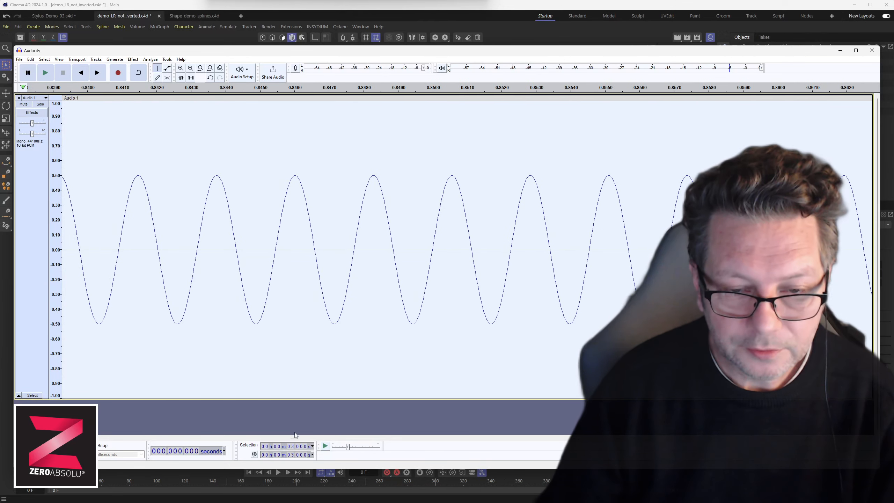
{"action": "key", "text": "Home"}
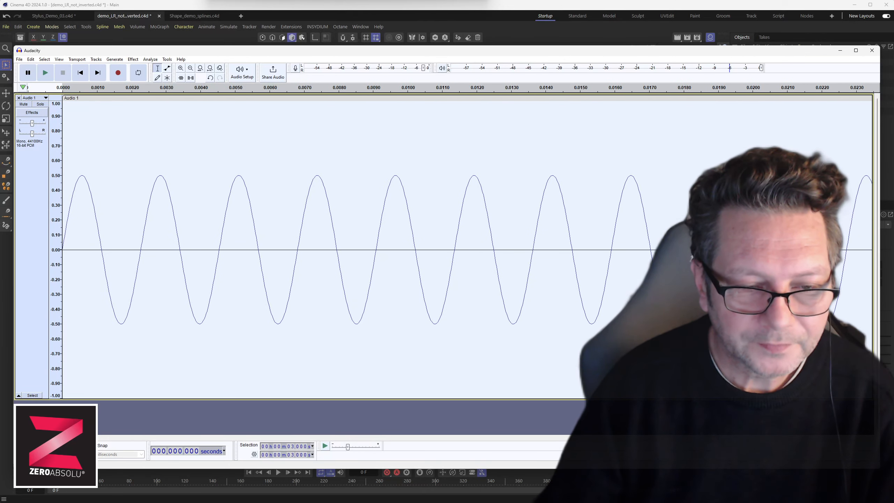
{"action": "key", "text": "ctrl+shift+a"}
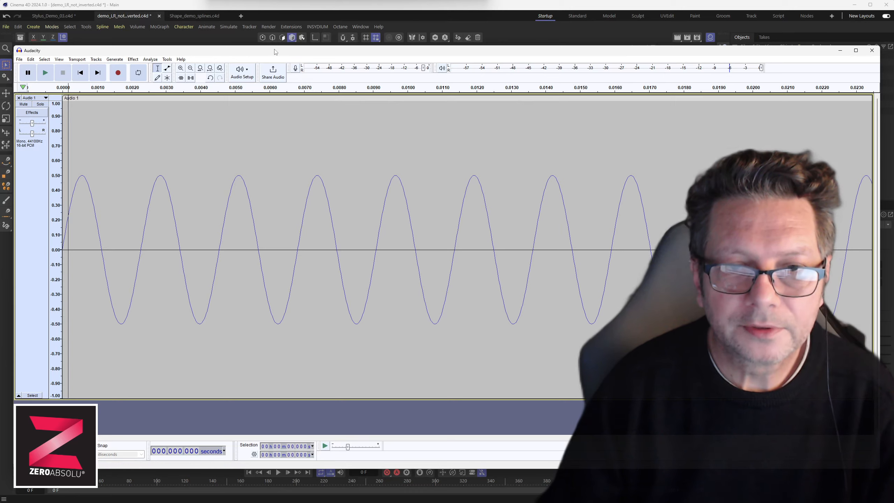
Compare the lateral groove in Cinema 4D, seen from above and from its front end, with the sine wave in Audacity, ending in Cinema 4D
{"action": "left_click", "coordinate": [104, 5]}
{"action": "mouse_move", "coordinate": [336, 191]}
{"action": "left_mouse_down", "text": "alt"}
{"action": "mouse_move", "coordinate": [314, 219]}
{"action": "mouse_move", "coordinate": [240, 246]}
{"action": "mouse_move", "coordinate": [218, 294]}
{"action": "mouse_move", "coordinate": [231, 280]}
{"action": "left_mouse_up", "text": "alt"}
{"action": "middle_click_drag", "start_coordinate": [230, 280], "coordinate": [468, 300], "text": "alt"}
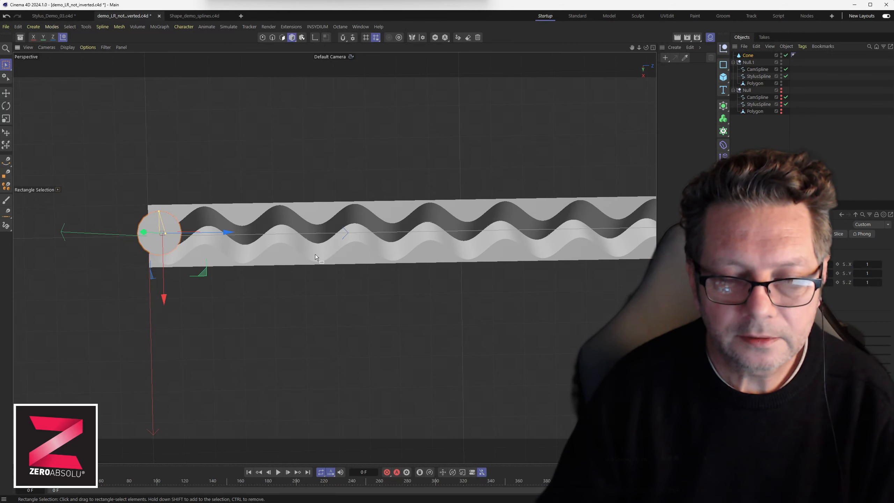
{"action": "mouse_move", "coordinate": [227, 320]}
{"action": "left_mouse_down", "text": "alt"}
{"action": "mouse_move", "coordinate": [302, 253]}
{"action": "mouse_move", "coordinate": [196, 272]}
{"action": "mouse_move", "coordinate": [138, 240]}
{"action": "mouse_move", "coordinate": [158, 248]}
{"action": "left_mouse_up", "text": "alt"}
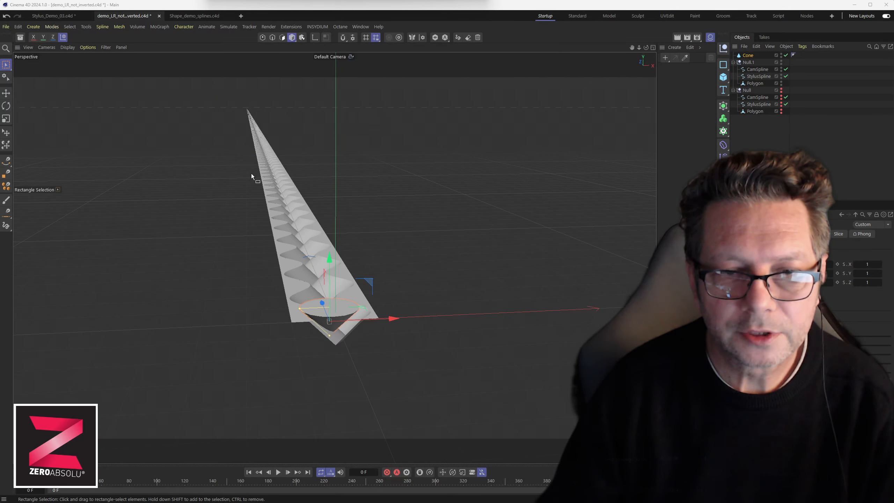
{"action": "key", "text": "alt+Tab"}
{"action": "left_click_drag", "start_coordinate": [63, 242], "coordinate": [62, 242]}
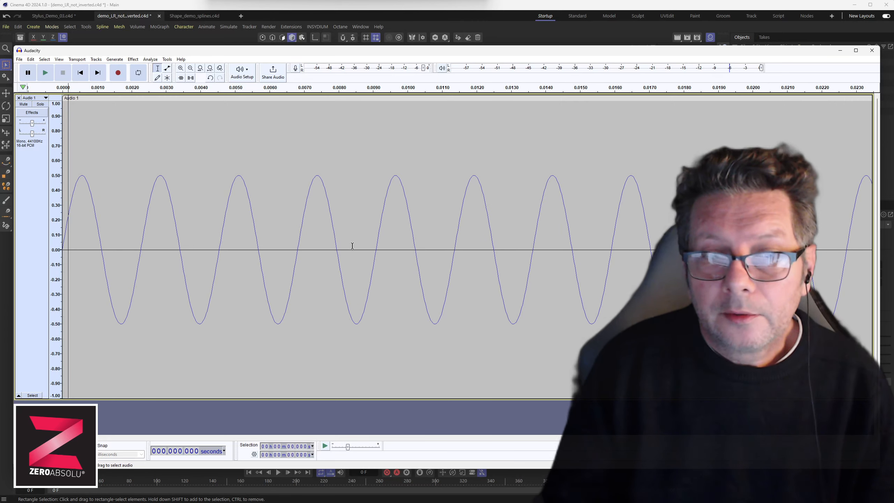
{"action": "left_click", "coordinate": [137, 2]}
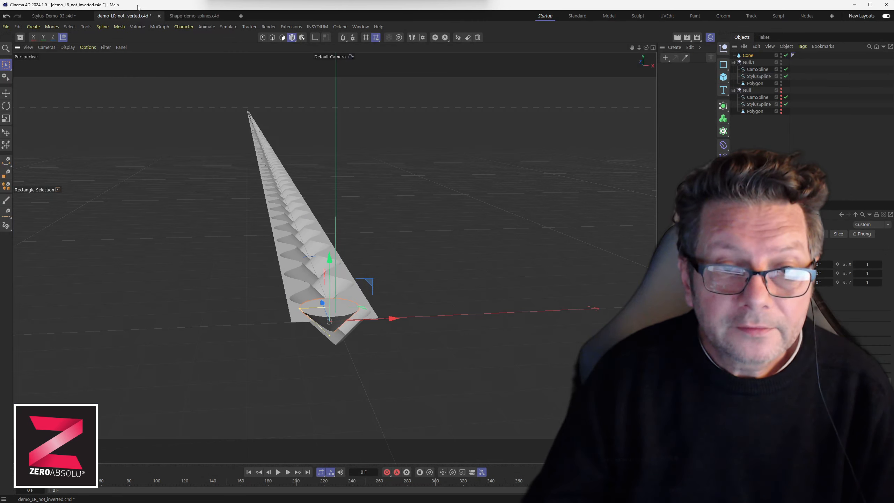
Try sliding the cone from the groove's front end towards its far end, viewed at a low angle, and undo the move
{"action": "left_click_drag", "start_coordinate": [319, 298], "coordinate": [310, 326], "text": "alt"}
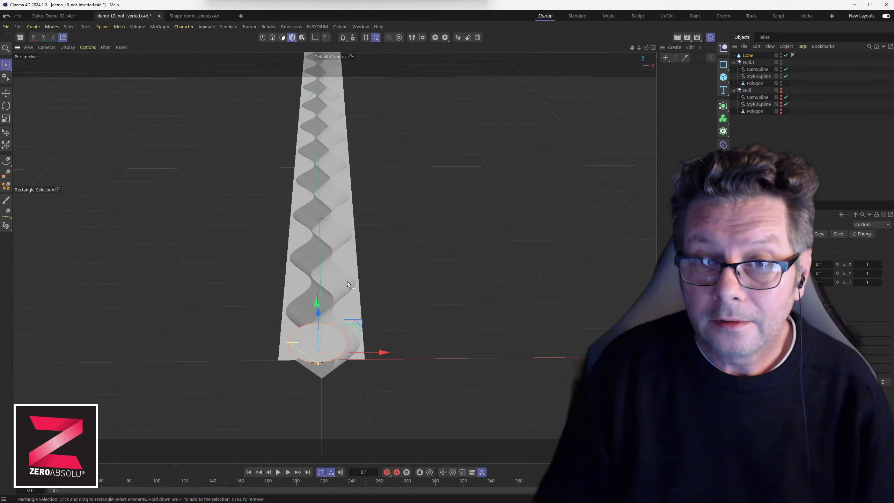
{"action": "left_click_drag", "start_coordinate": [320, 313], "coordinate": [283, 290], "text": "alt"}
{"action": "scroll", "coordinate": [298, 363], "scroll_direction": "up", "scroll_amount": 7}
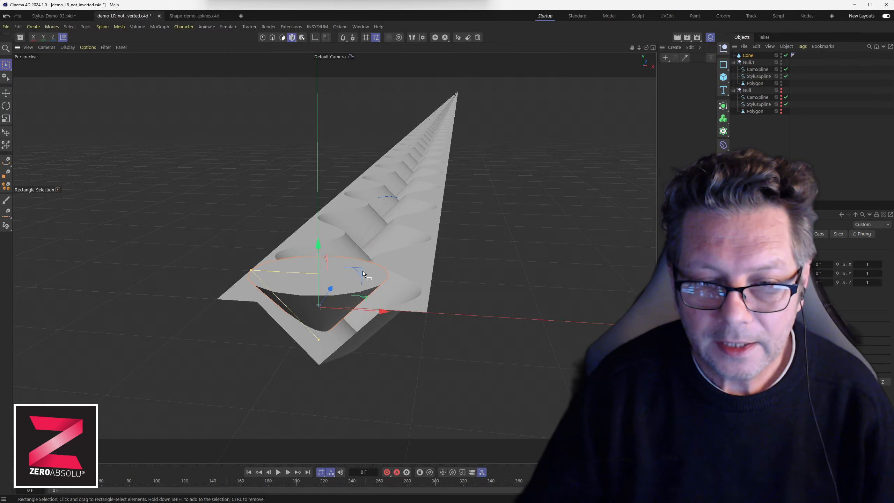
{"action": "left_click_drag", "start_coordinate": [363, 298], "coordinate": [450, 172]}
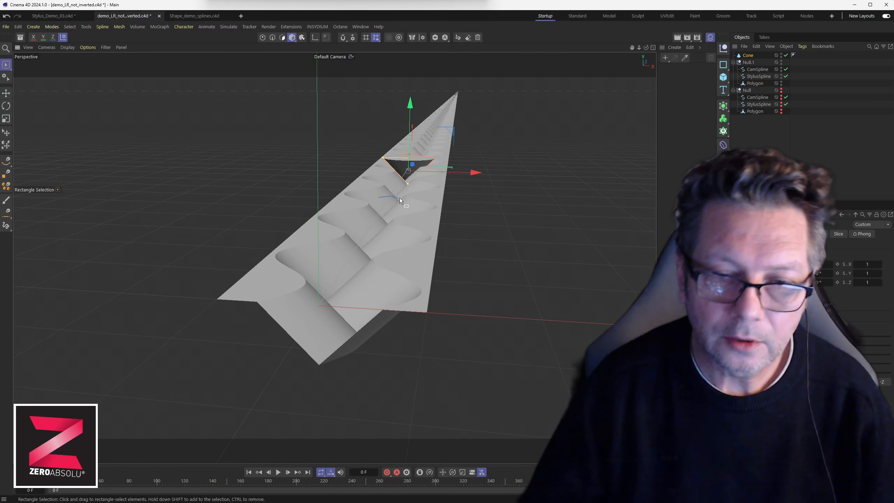
{"action": "key", "text": "ctrl+z"}
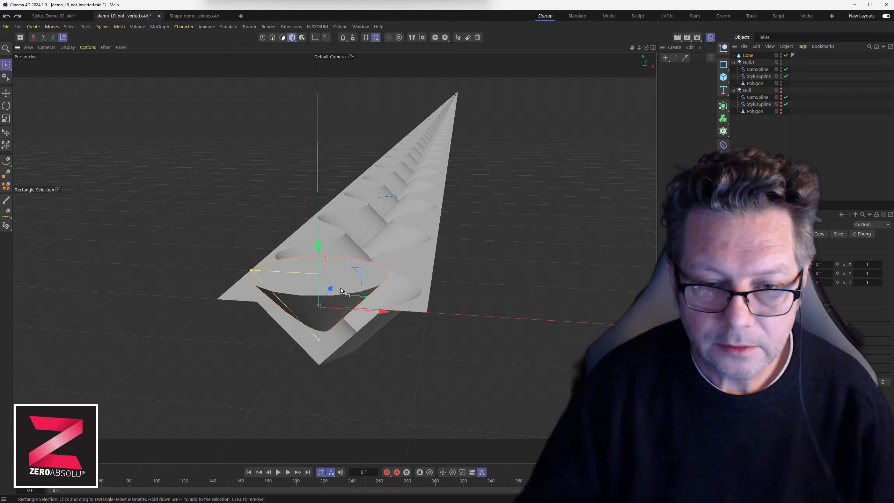
Convert the cone to an editable polygon object and enable modification of its axis
{"action": "left_click_drag", "start_coordinate": [341, 288], "coordinate": [381, 277], "text": "alt"}
{"action": "mouse_move", "coordinate": [379, 281]}
{"action": "left_mouse_down", "text": "alt"}
{"action": "mouse_move", "coordinate": [446, 285]}
{"action": "mouse_move", "coordinate": [392, 327]}
{"action": "mouse_move", "coordinate": [590, 245]}
{"action": "left_mouse_up", "text": "alt"}
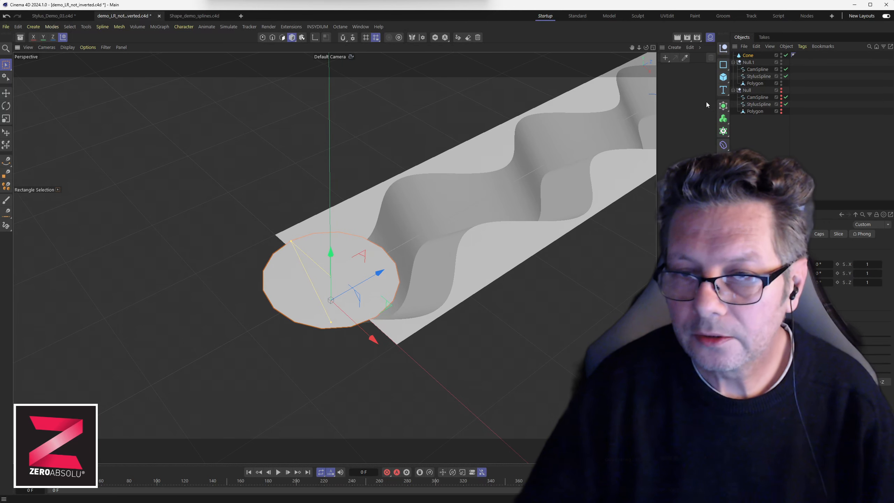
{"action": "right_click", "coordinate": [749, 56]}
{"action": "left_click", "coordinate": [381, 180]}
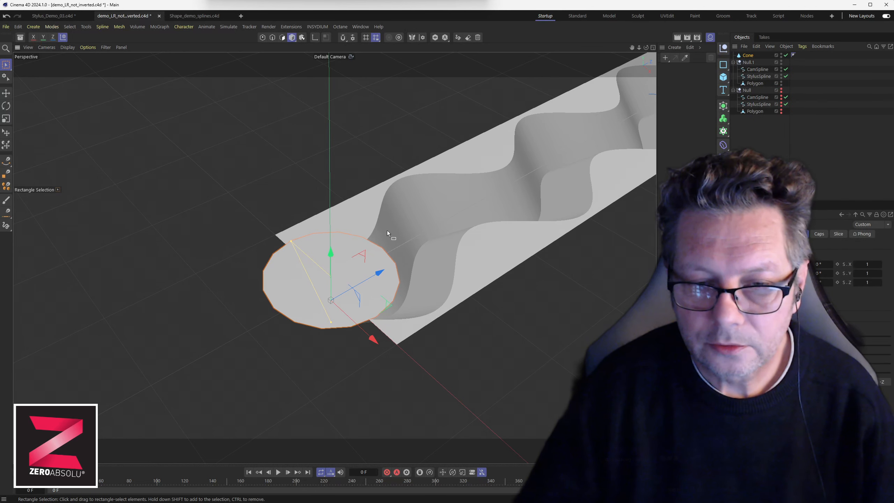
{"action": "left_click_drag", "start_coordinate": [387, 231], "coordinate": [394, 184], "text": "alt"}
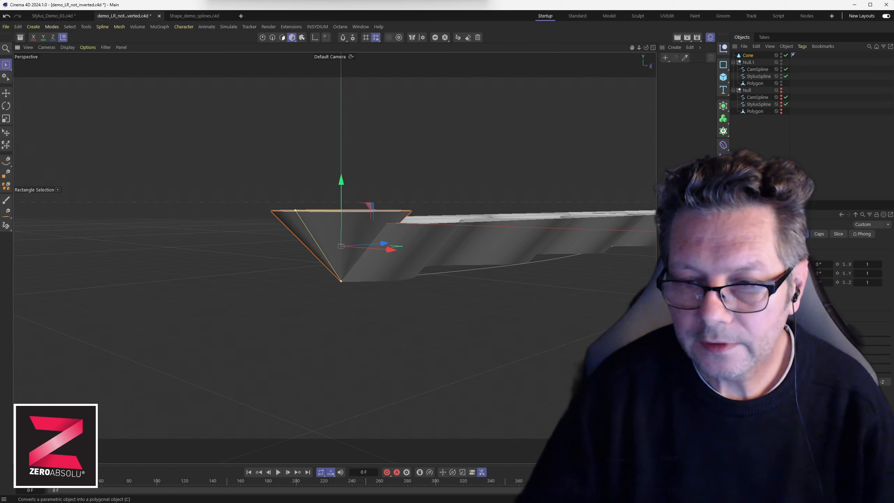
{"action": "key", "text": "c"}
{"action": "left_click", "coordinate": [314, 38]}
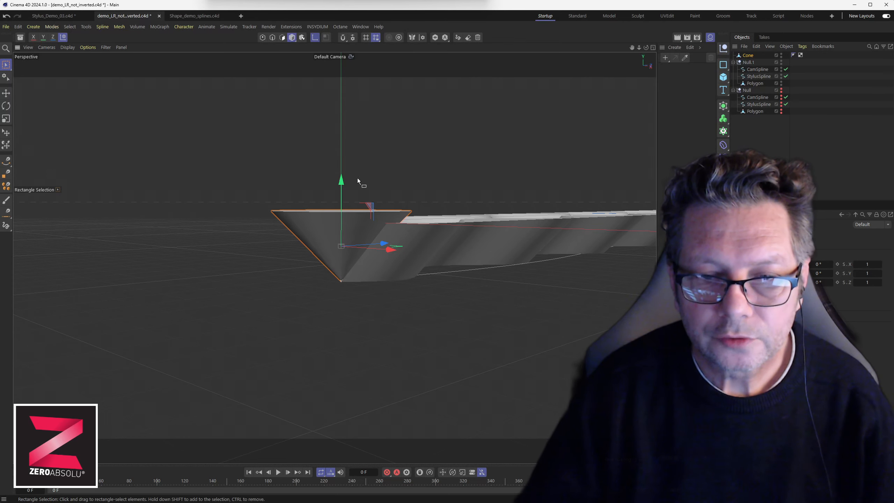
Move the cone's axis down to its tip and give the cone an Align to Spline tag that uses StylusSpline
{"action": "left_click_drag", "start_coordinate": [342, 206], "coordinate": [341, 241]}
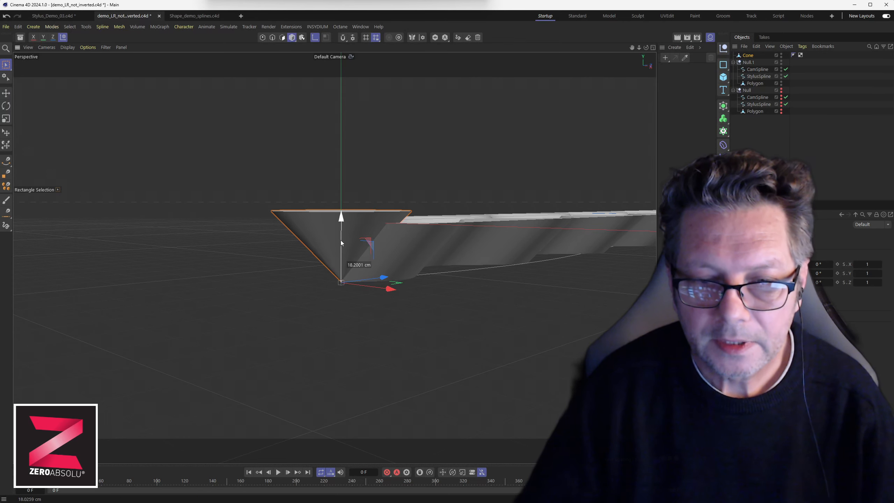
{"action": "right_click", "coordinate": [747, 56]}
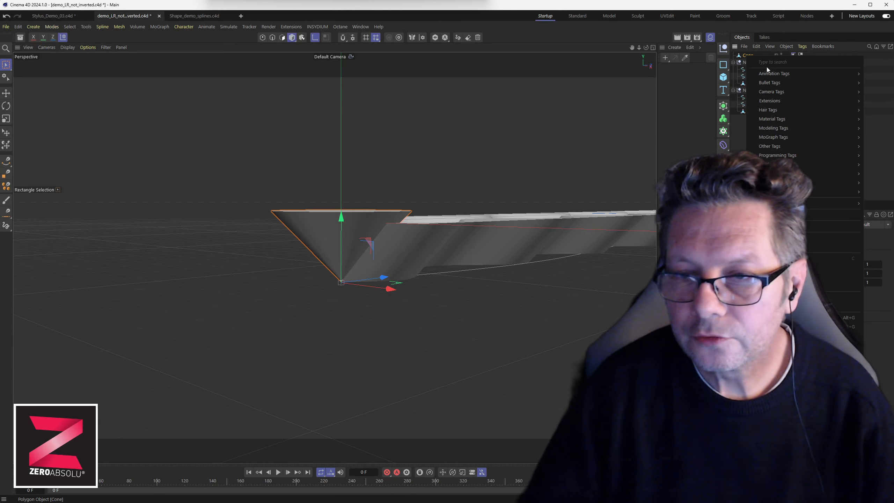
{"action": "mouse_move", "coordinate": [795, 75]}
{"action": "left_click", "coordinate": [892, 91]}
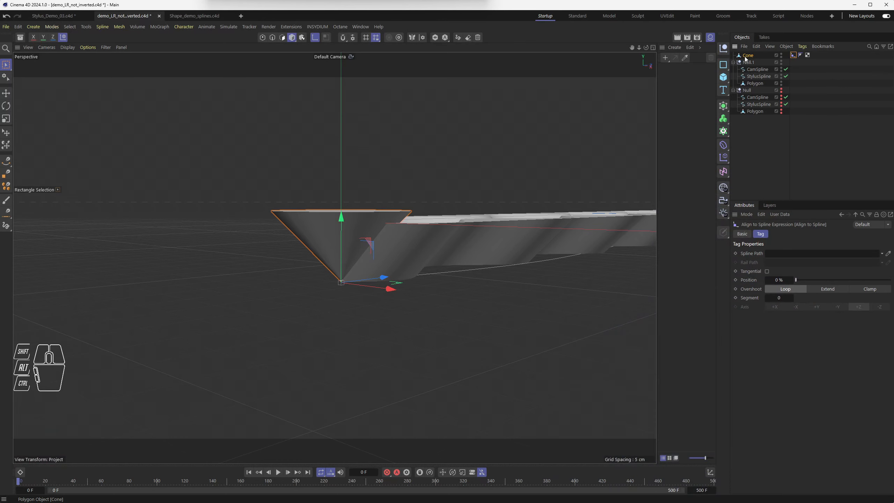
{"action": "left_click", "coordinate": [755, 78]}
{"action": "left_click_drag", "start_coordinate": [777, 214], "coordinate": [770, 253]}
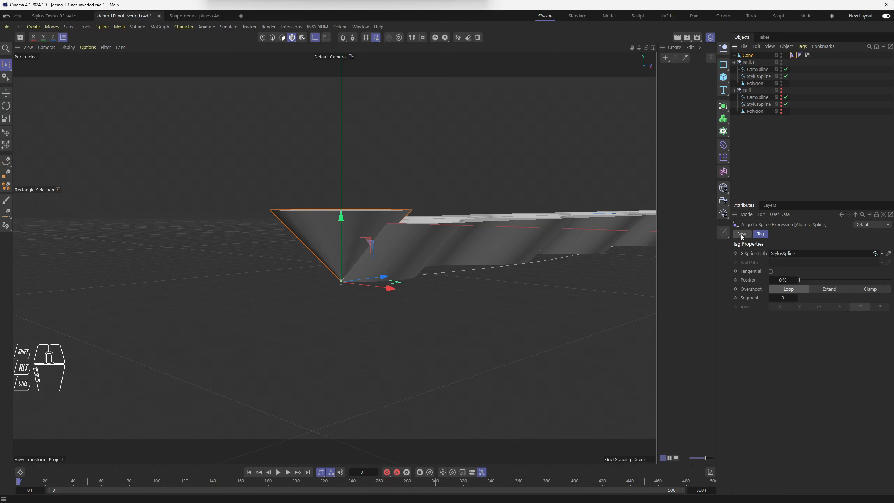
Try shifting the cone along StylusSpline with the tag's Position value and return it to 0 %
{"action": "left_click_drag", "start_coordinate": [376, 306], "coordinate": [517, 352], "text": "alt"}
{"action": "left_click_drag", "start_coordinate": [795, 280], "coordinate": [800, 280], "text": "alt"}
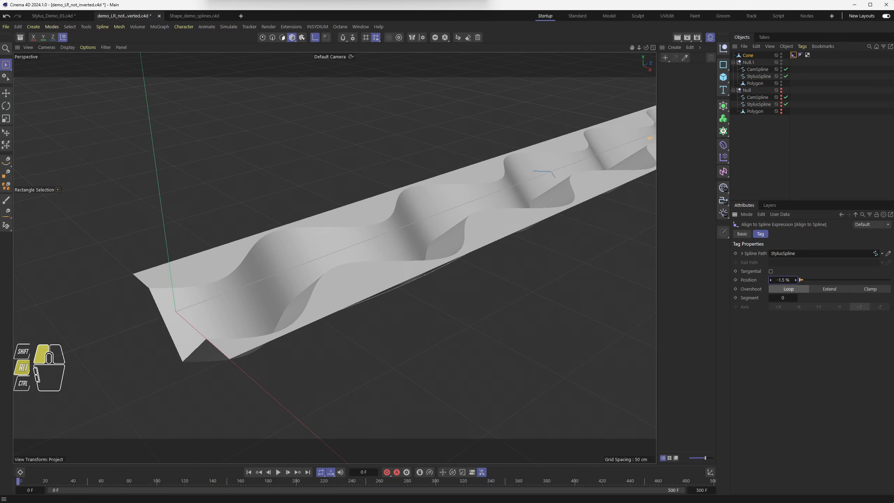
{"action": "left_click_drag", "start_coordinate": [796, 279], "coordinate": [783, 280], "text": "alt"}
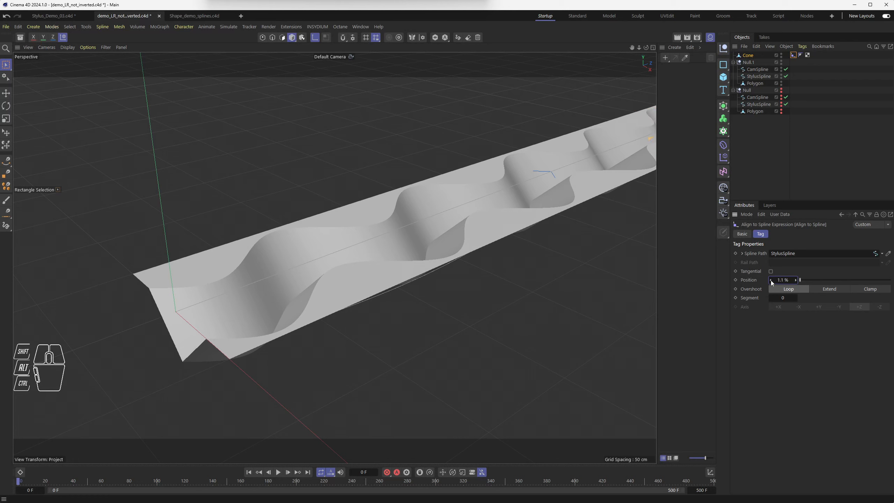
{"action": "left_click", "coordinate": [770, 280]}
{"action": "key", "text": "Return"}
Examine how far the groove runs beyond the cone, close up and from a distance, with the visible groove polygon selected
{"action": "scroll", "coordinate": [447, 265], "scroll_direction": "down", "scroll_amount": 6}
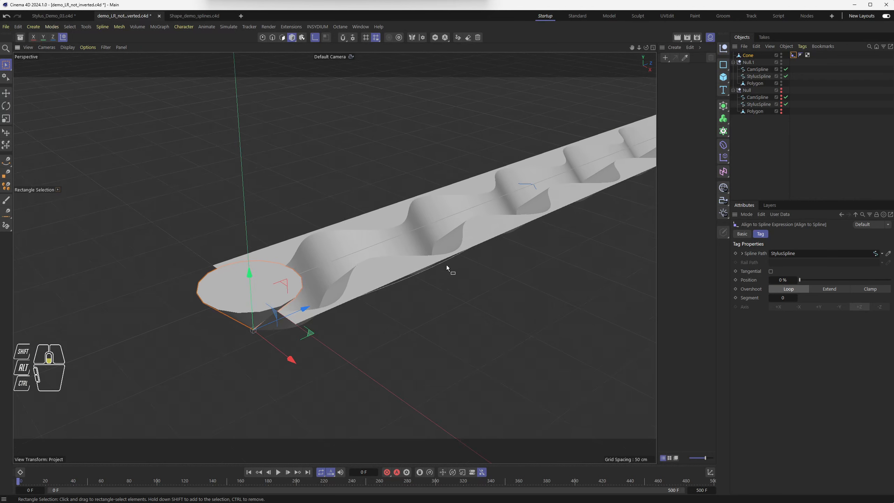
{"action": "scroll", "coordinate": [447, 266], "scroll_direction": "down", "scroll_amount": 8}
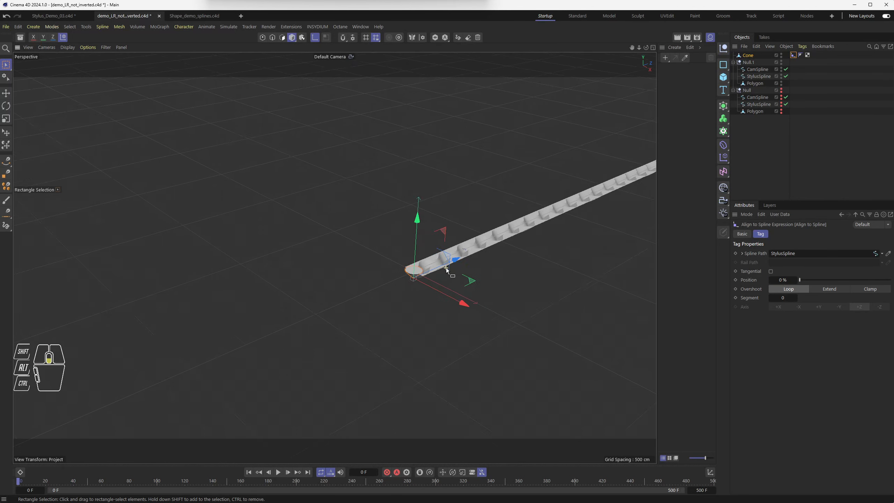
{"action": "scroll", "coordinate": [294, 278], "scroll_direction": "up", "scroll_amount": 10}
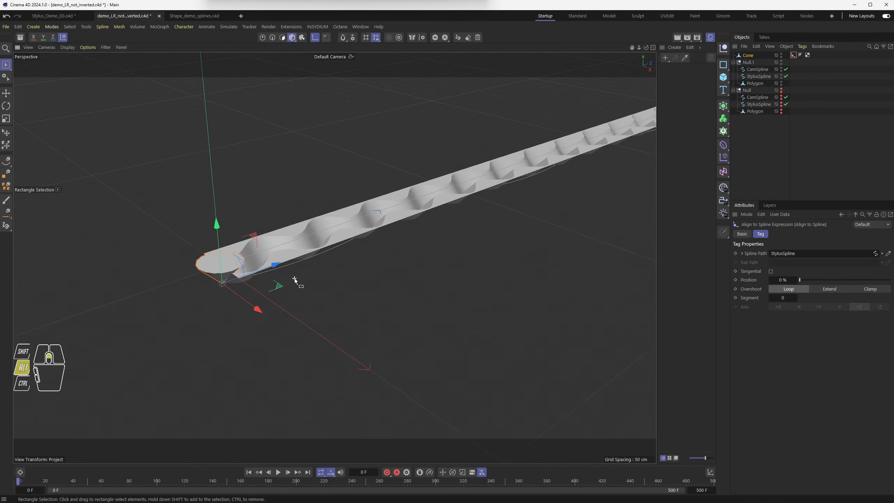
{"action": "scroll", "coordinate": [296, 275], "scroll_direction": "up", "scroll_amount": 2}
{"action": "scroll", "coordinate": [296, 276], "scroll_direction": "down", "scroll_amount": 1}
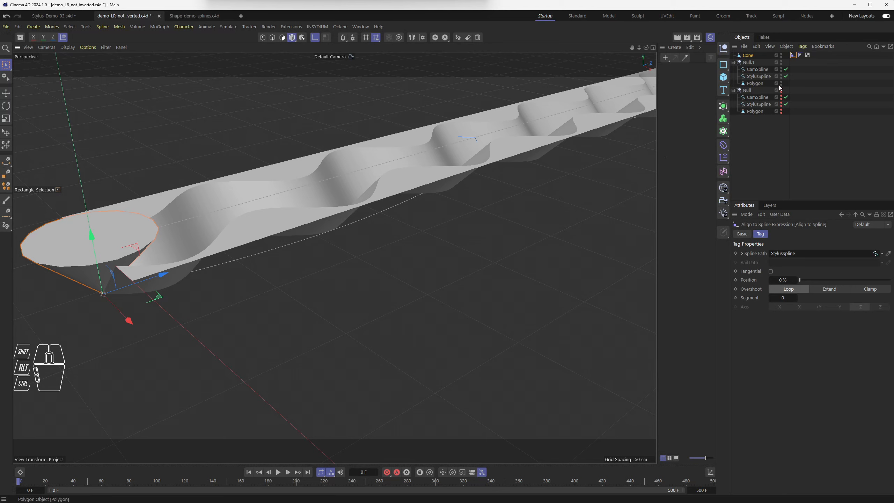
{"action": "left_click", "coordinate": [754, 83]}
{"action": "mouse_move", "coordinate": [436, 225]}
{"action": "left_mouse_down", "text": "alt"}
{"action": "mouse_move", "coordinate": [468, 241]}
{"action": "mouse_move", "coordinate": [451, 229]}
{"action": "left_mouse_up", "text": "alt"}
{"action": "middle_click_drag", "start_coordinate": [451, 228], "coordinate": [350, 333], "text": "alt"}
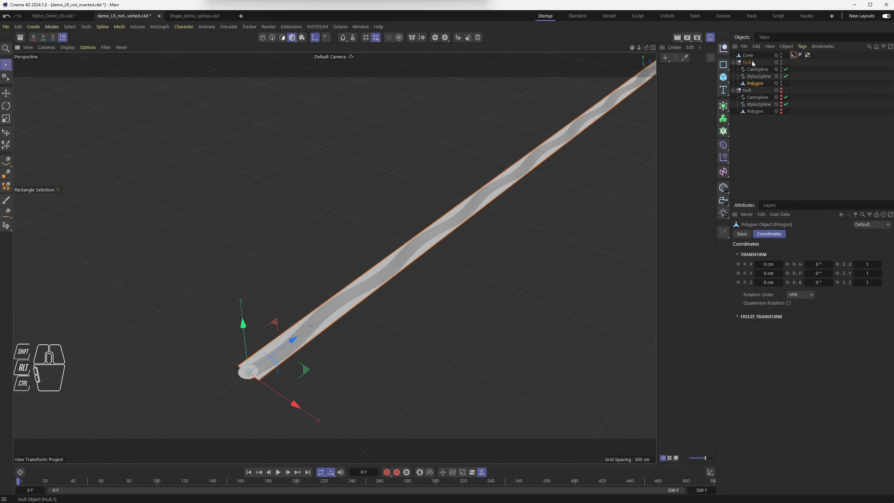
Try a Position of 0.5 % in the cone's Align to Spline tag and undo it
{"action": "left_click", "coordinate": [794, 55]}
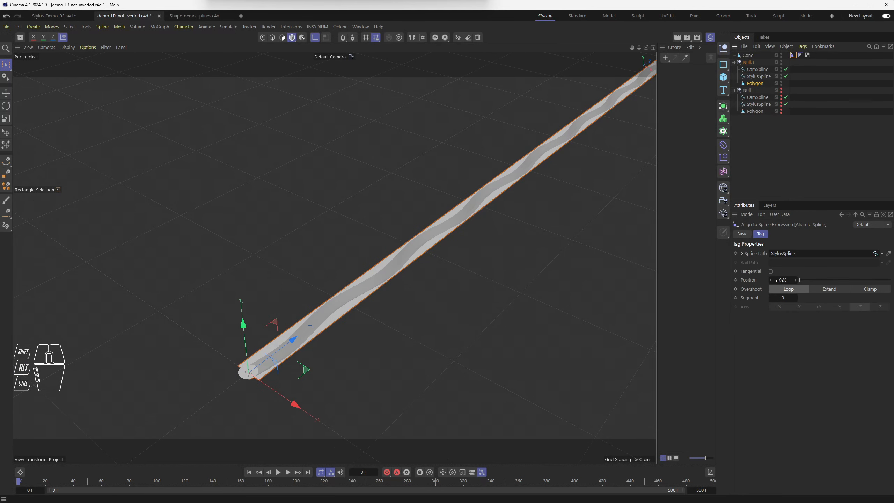
{"action": "left_click_drag", "start_coordinate": [800, 280], "coordinate": [804, 280], "text": "alt"}
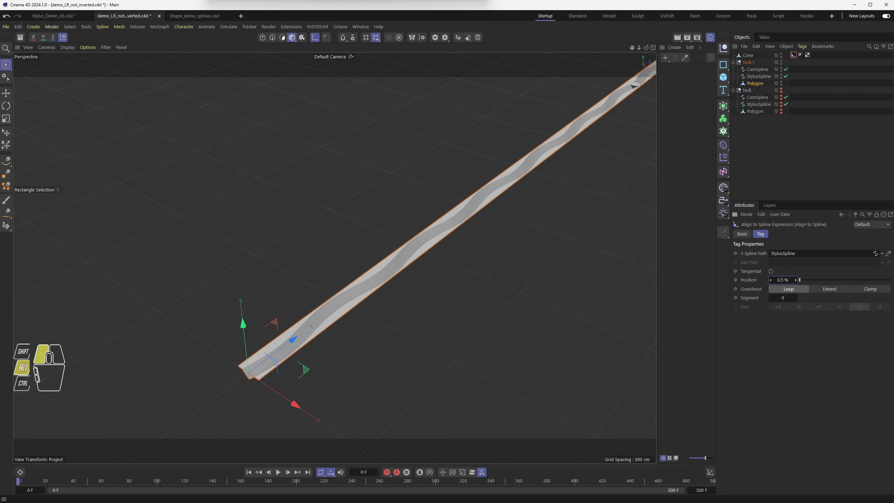
{"action": "key", "text": "ctrl+z"}
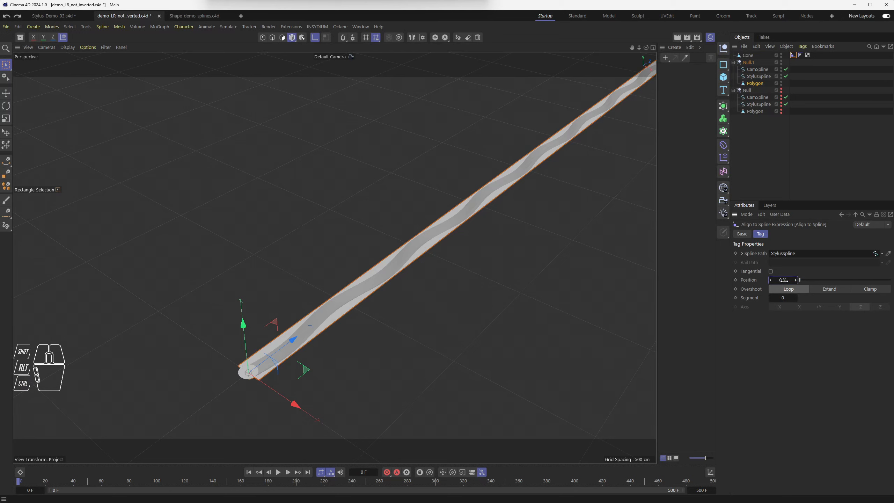
Set the project frame rate to 200 FPS
{"action": "key", "text": "ctrl+d"}
{"action": "double_click", "coordinate": [785, 294]}
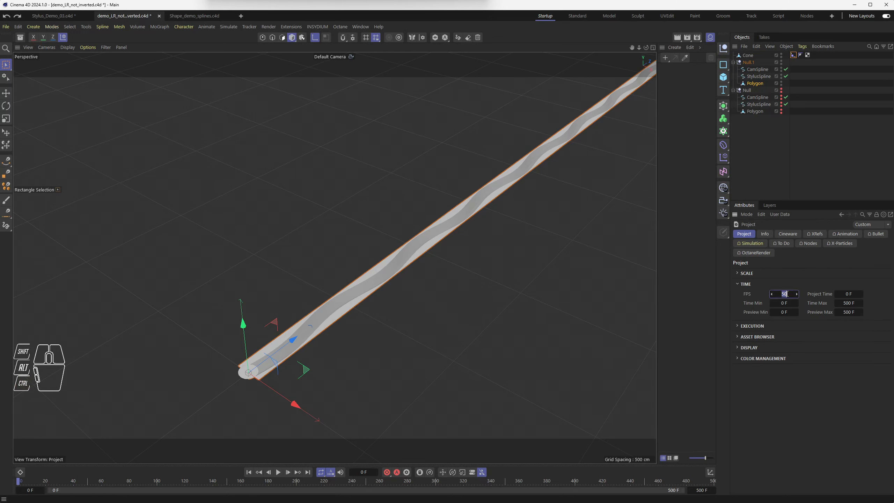
{"action": "type", "text": "200"}
{"action": "key", "text": "Return"}
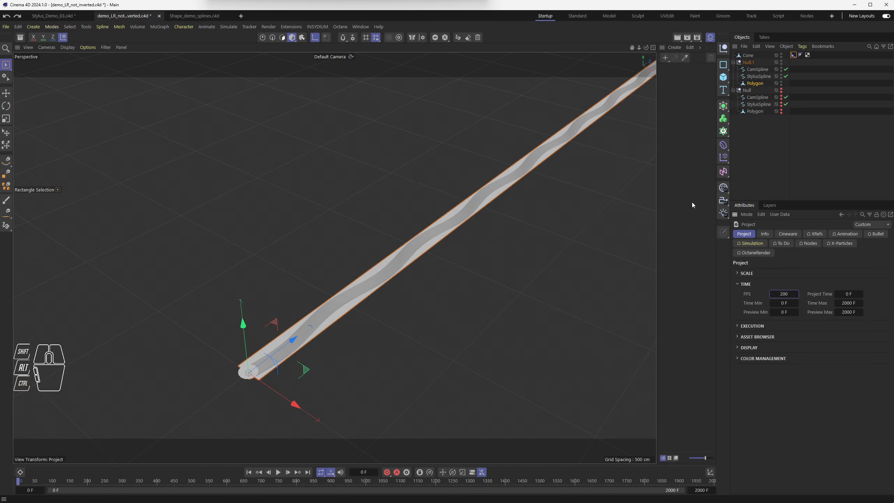
Set the cone's Align to Spline Position to 0.1 % and view the cone along the groove from the front end
{"action": "left_click", "coordinate": [794, 56]}
{"action": "mouse_move", "coordinate": [782, 278]}
{"action": "left_mouse_down"}
{"action": "mouse_move", "coordinate": [797, 278]}
{"action": "mouse_move", "coordinate": [788, 280]}
{"action": "left_mouse_up"}
{"action": "key", "text": "ctrl+z"}
{"action": "scroll", "coordinate": [420, 251], "scroll_direction": "up", "scroll_amount": 5, "text": "alt"}
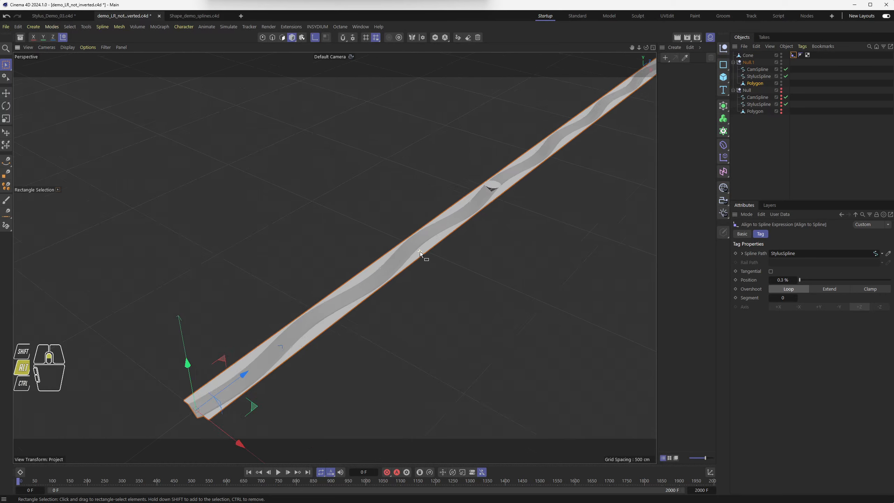
{"action": "middle_click_drag", "start_coordinate": [423, 268], "coordinate": [483, 190], "text": "alt"}
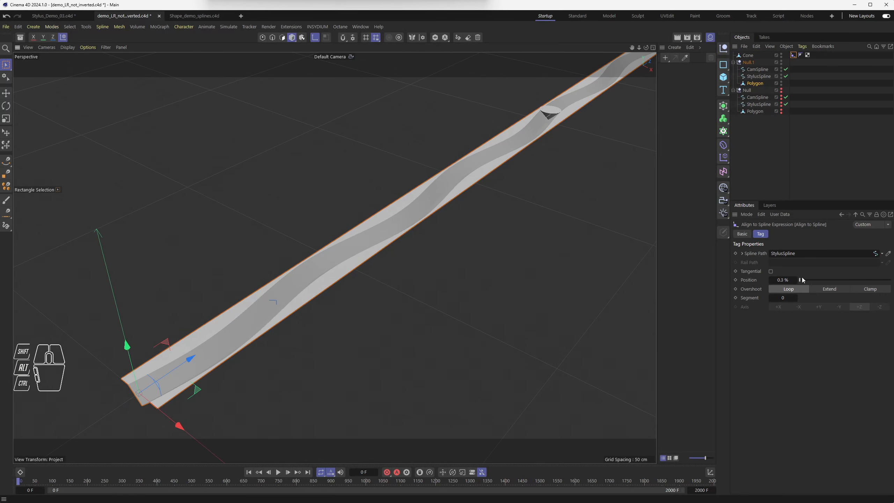
{"action": "left_click_drag", "start_coordinate": [788, 280], "coordinate": [787, 279], "text": "alt"}
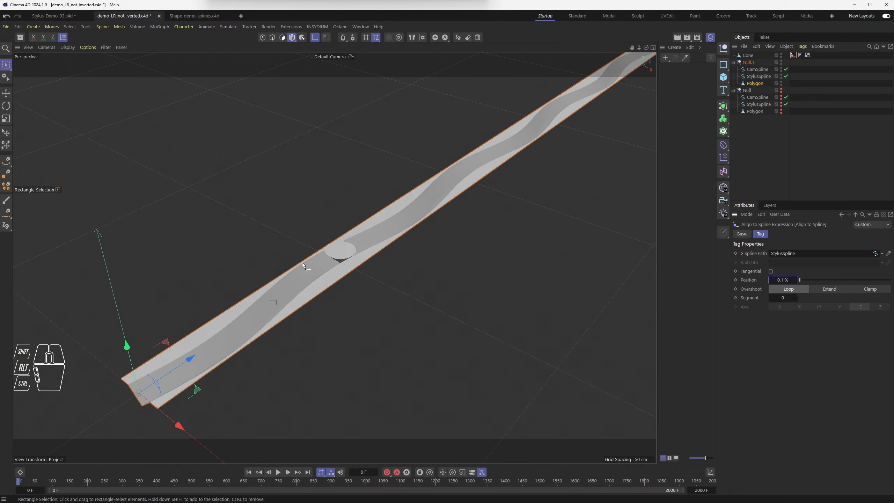
{"action": "left_click_drag", "start_coordinate": [302, 262], "coordinate": [382, 235], "text": "alt"}
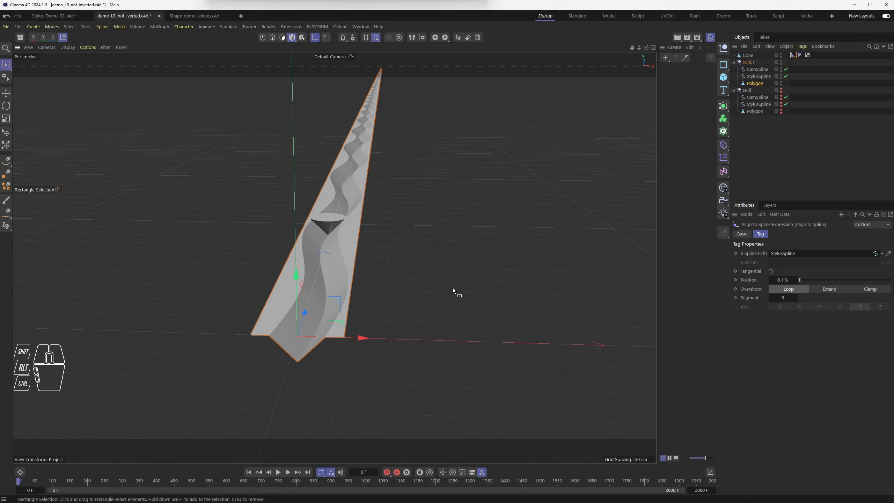
{"action": "scroll", "coordinate": [294, 330], "scroll_direction": "up", "scroll_amount": 6}
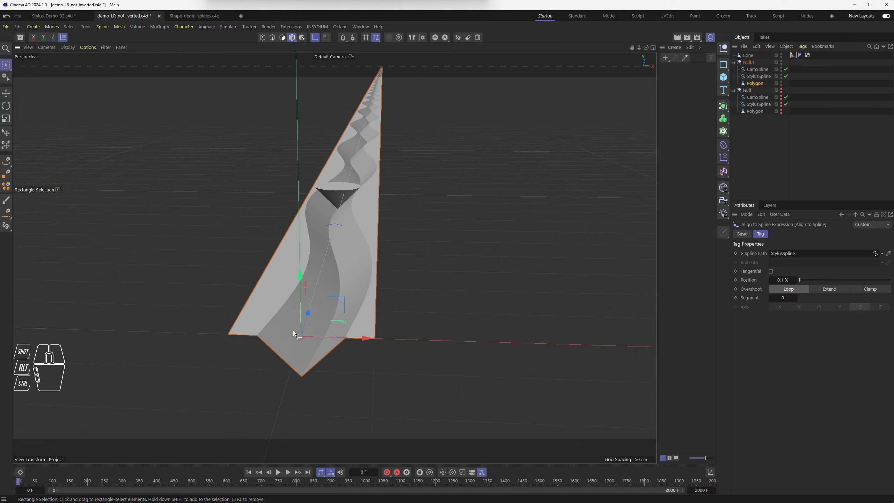
{"action": "scroll", "coordinate": [296, 331], "scroll_direction": "up", "scroll_amount": 2}
{"action": "mouse_move", "coordinate": [305, 341]}
{"action": "left_mouse_down", "text": "alt"}
{"action": "mouse_move", "coordinate": [319, 312]}
{"action": "mouse_move", "coordinate": [314, 331]}
{"action": "left_mouse_up", "text": "alt"}
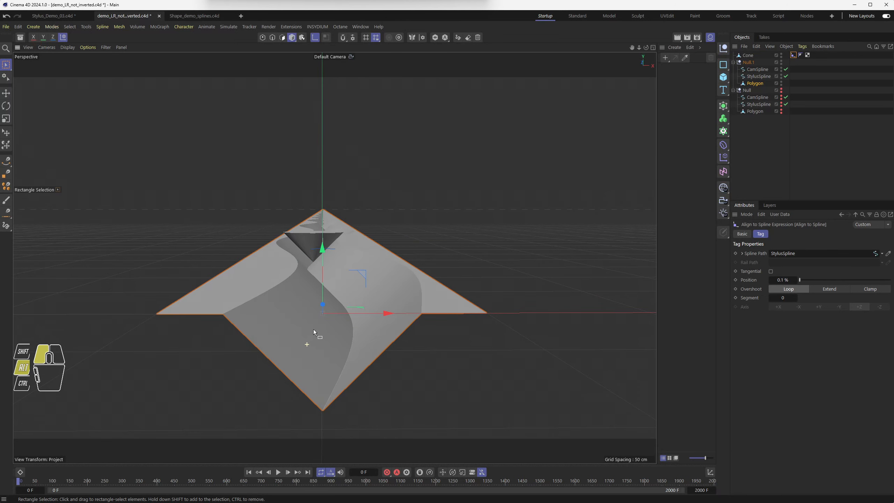
{"action": "left_click", "coordinate": [305, 243]}
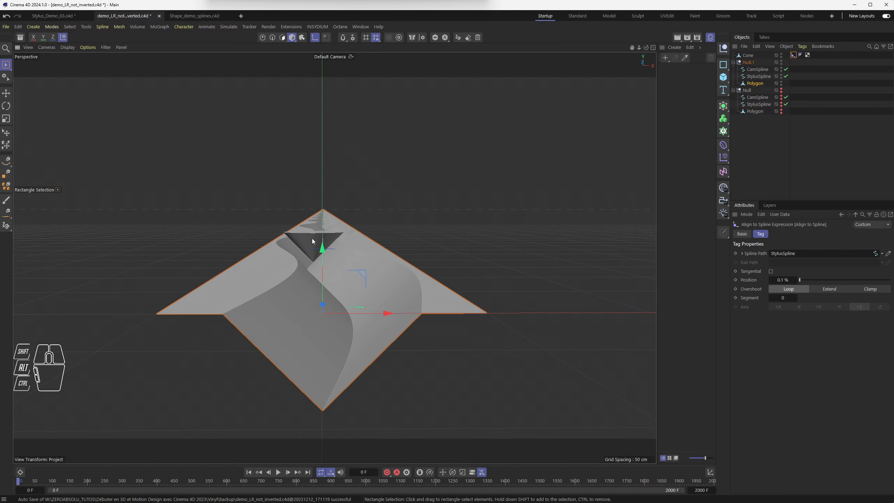
Reset the cone's Align to Spline Position to 0 % and delete the tag from the cone
{"action": "left_click", "coordinate": [312, 241]}
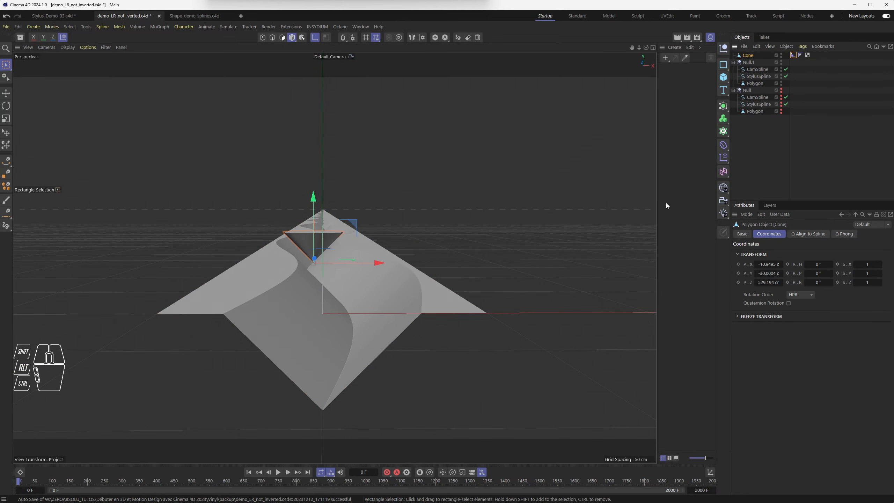
{"action": "left_click", "coordinate": [794, 55]}
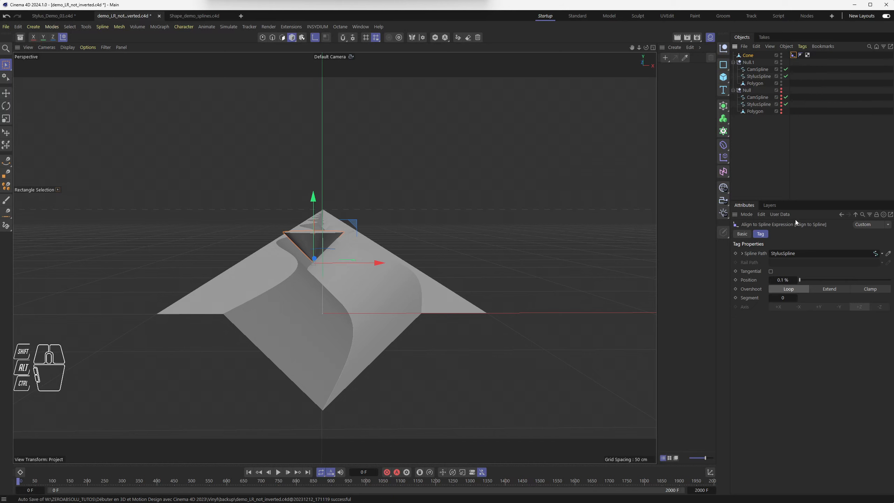
{"action": "left_click", "coordinate": [783, 280]}
{"action": "type", "text": "0"}
{"action": "key", "text": "Return"}
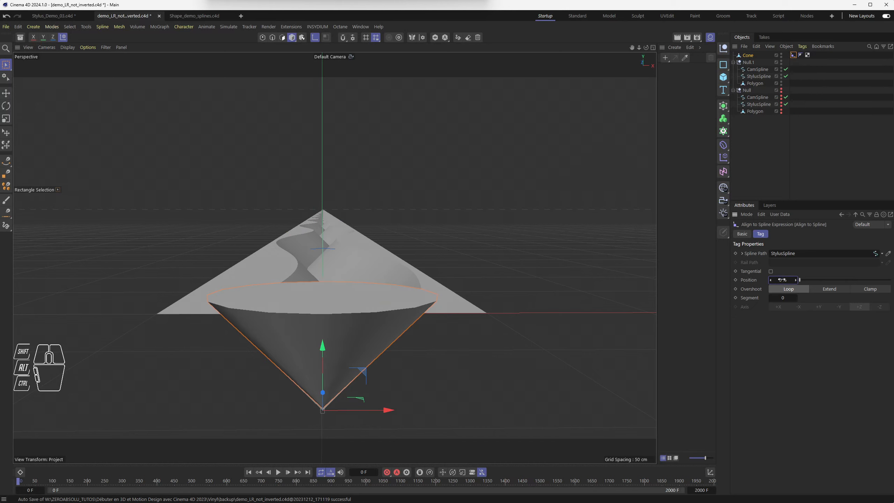
{"action": "left_click", "coordinate": [793, 56]}
{"action": "key", "text": "Delete"}
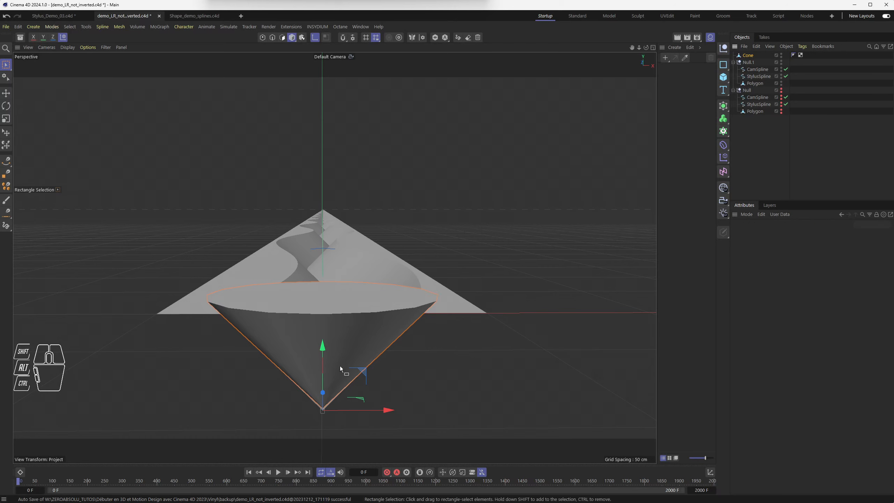
Try moving the cone by hand, undo the move, and show the shaded objects with their mesh lines
{"action": "mouse_move", "coordinate": [361, 369]}
{"action": "left_mouse_down"}
{"action": "mouse_move", "coordinate": [387, 370]}
{"action": "mouse_move", "coordinate": [319, 371]}
{"action": "mouse_move", "coordinate": [408, 372]}
{"action": "mouse_move", "coordinate": [367, 375]}
{"action": "mouse_move", "coordinate": [347, 358]}
{"action": "mouse_move", "coordinate": [317, 378]}
{"action": "left_mouse_up"}
{"action": "key", "text": "ctrl+z"}
{"action": "left_click", "coordinate": [68, 47]}
{"action": "left_click", "coordinate": [84, 81]}
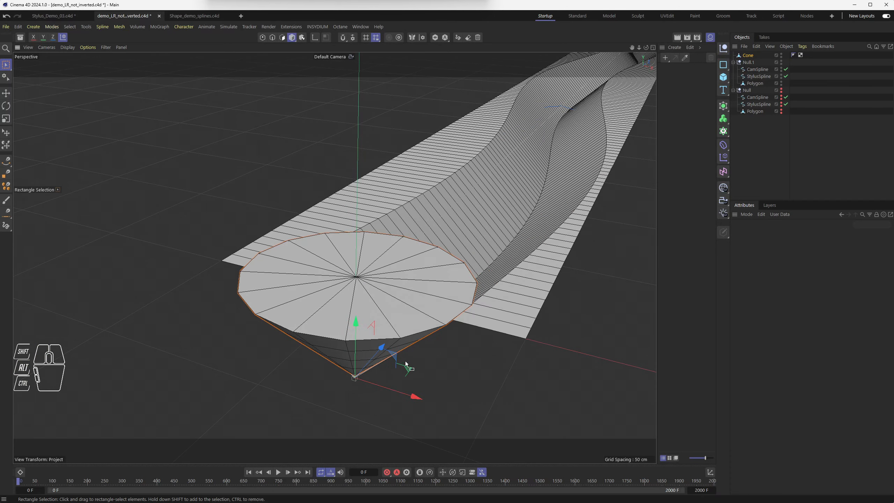
Move the cone by hand into the groove, just behind its front end and against the wall
{"action": "left_click_drag", "start_coordinate": [389, 354], "coordinate": [504, 192]}
{"action": "left_click_drag", "start_coordinate": [461, 282], "coordinate": [481, 269], "text": "alt"}
{"action": "left_click_drag", "start_coordinate": [475, 256], "coordinate": [508, 259]}
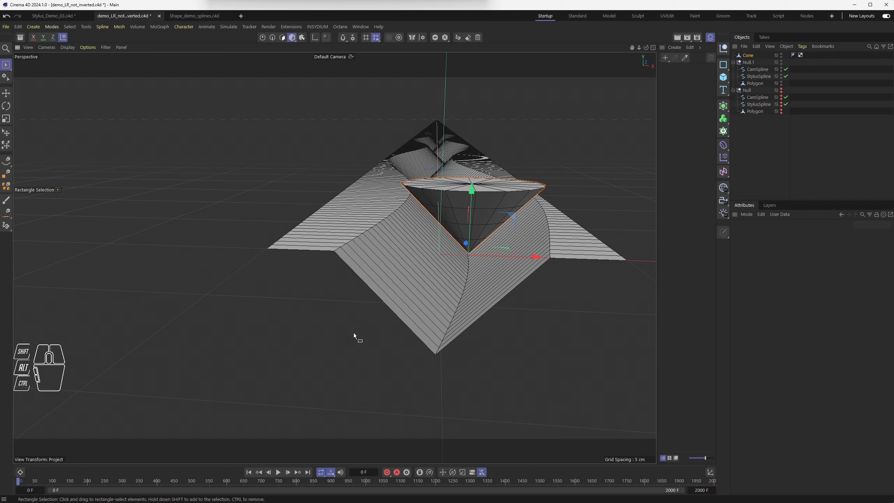
Put the groove mesh in polygon mode and use Brush Selection to point out single faces on the wall beside the cone
{"action": "left_click", "coordinate": [394, 264]}
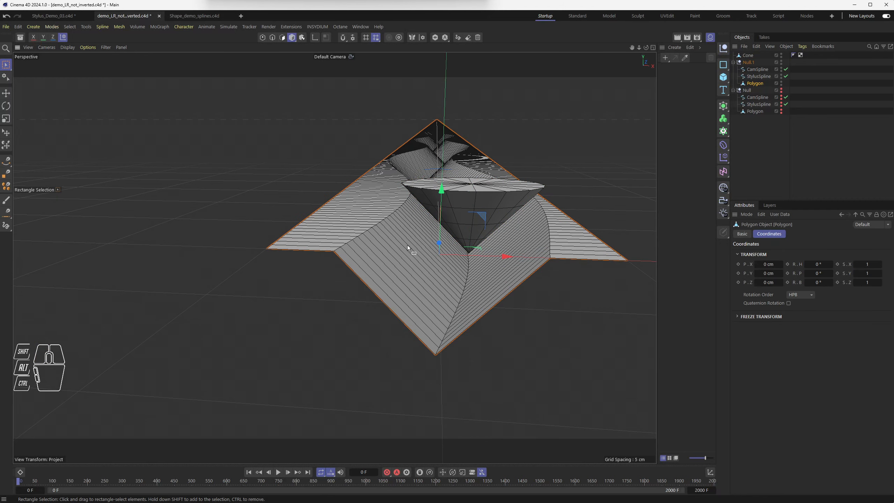
{"action": "left_click_drag", "start_coordinate": [407, 245], "coordinate": [319, 283], "text": "alt"}
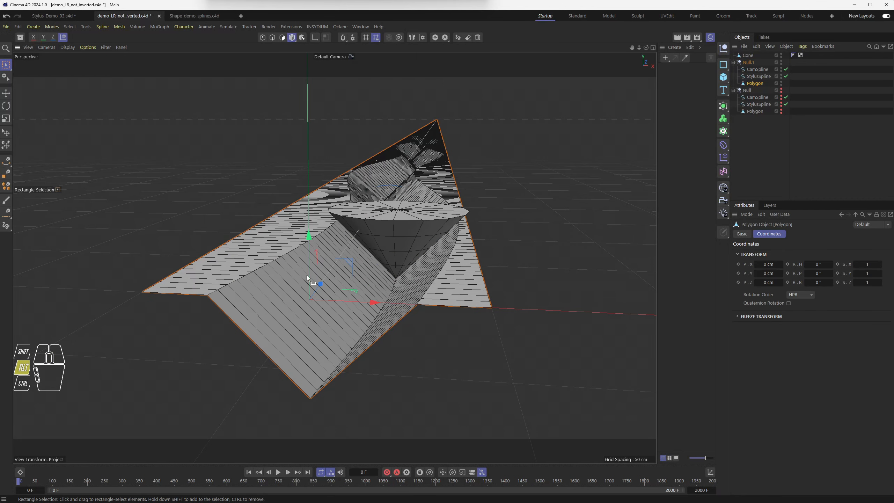
{"action": "left_click", "coordinate": [282, 38]}
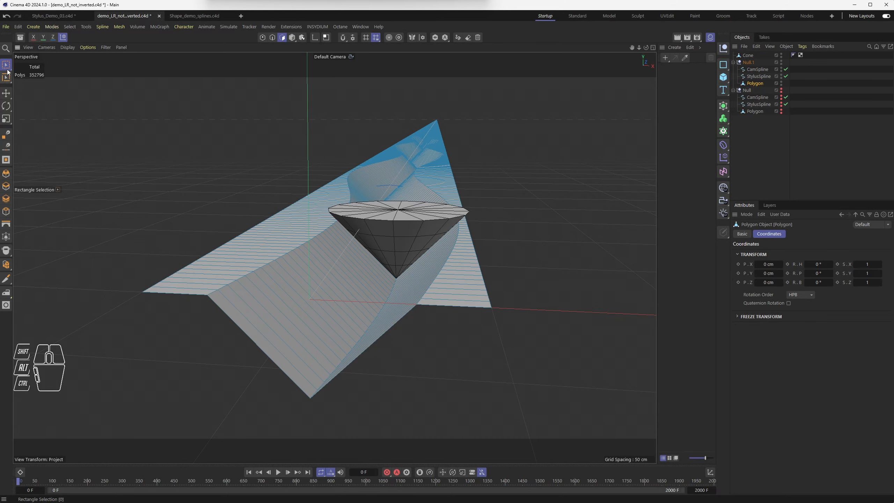
{"action": "left_click_drag", "start_coordinate": [7, 68], "coordinate": [49, 75]}
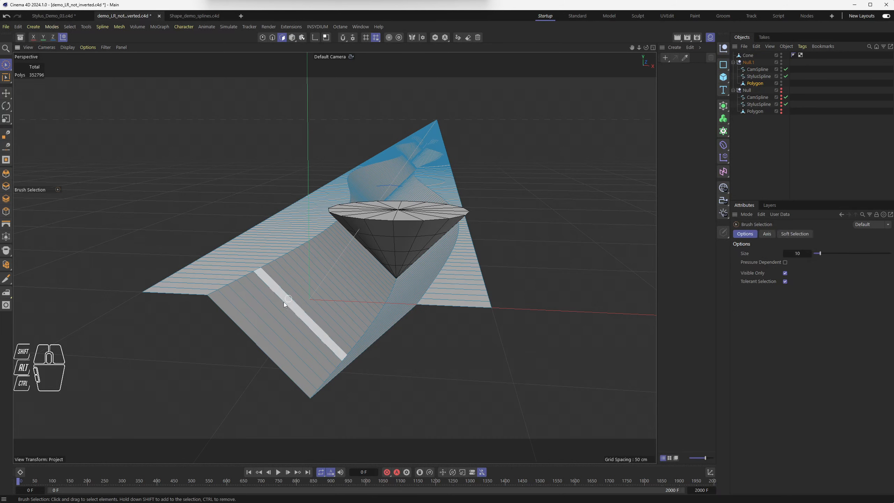
{"action": "left_click_drag", "start_coordinate": [284, 304], "coordinate": [282, 305]}
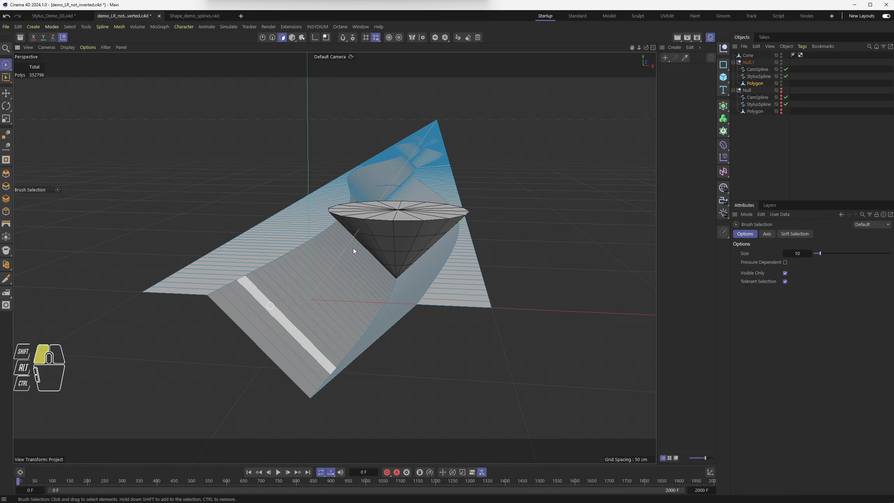
{"action": "left_click_drag", "start_coordinate": [353, 248], "coordinate": [357, 246]}
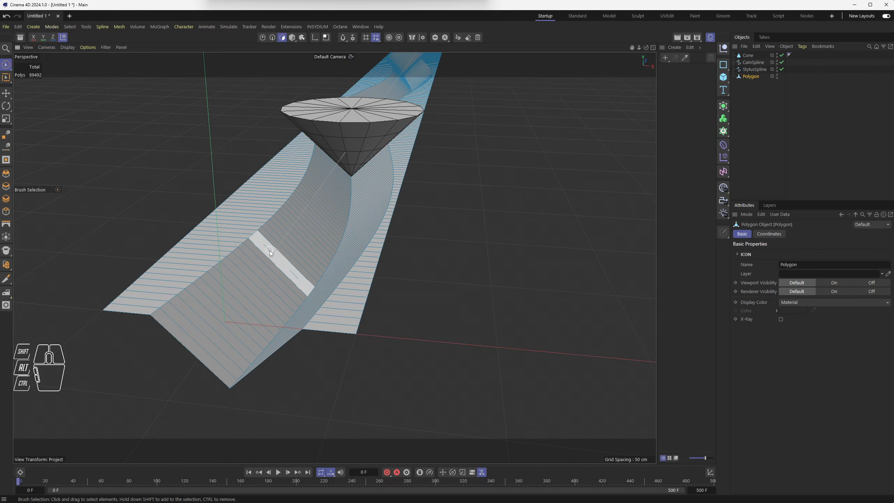
Brush-select the polygons along the groove's inner wall, from its front end up to the cone
{"action": "left_click_drag", "start_coordinate": [270, 250], "coordinate": [289, 239], "text": "alt"}
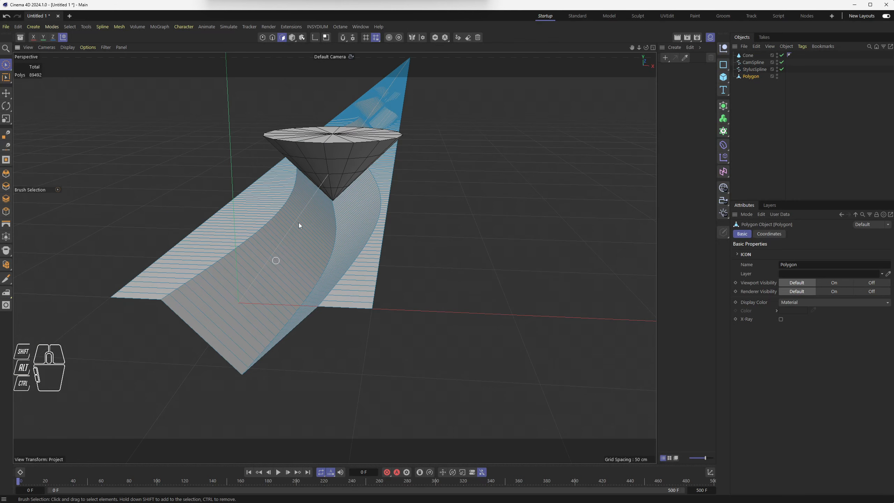
{"action": "left_click", "coordinate": [211, 303]}
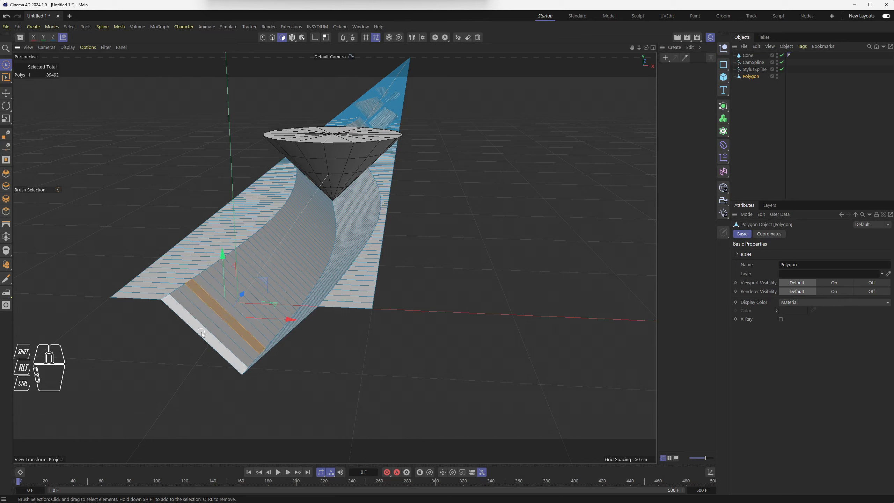
{"action": "left_click_drag", "start_coordinate": [202, 334], "coordinate": [281, 259]}
{"action": "left_click_drag", "start_coordinate": [313, 197], "coordinate": [313, 197]}
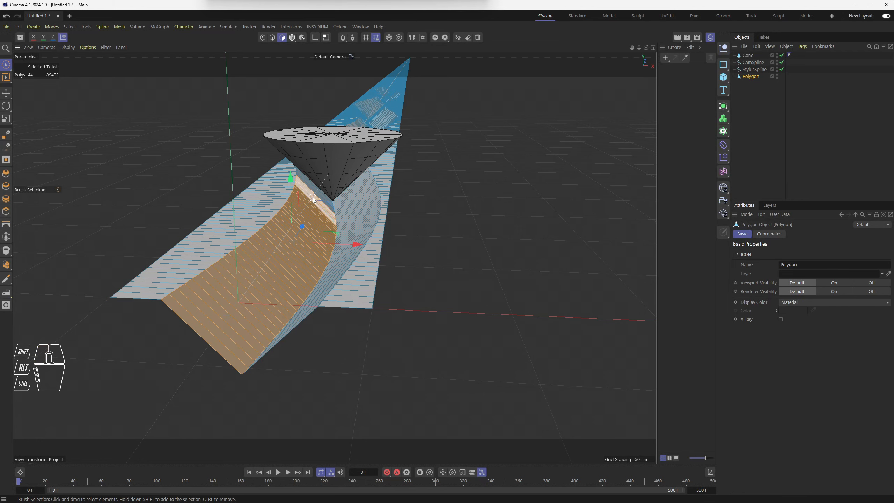
Replace the selection by brushing over the polygons of the groove's opposite wall and compare both walls from the front
{"action": "left_click_drag", "start_coordinate": [282, 313], "coordinate": [305, 308], "text": "alt"}
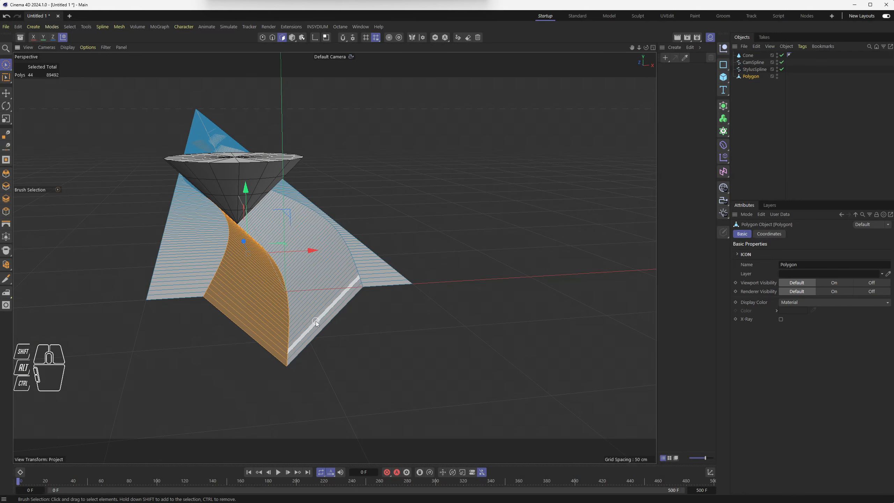
{"action": "left_click_drag", "start_coordinate": [315, 321], "coordinate": [311, 289]}
{"action": "left_click_drag", "start_coordinate": [272, 233], "coordinate": [271, 233]}
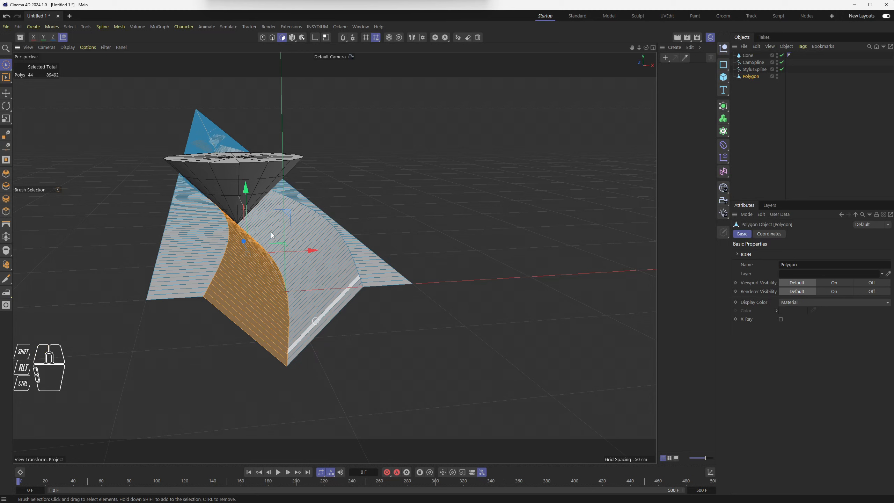
{"action": "left_click", "coordinate": [315, 321]}
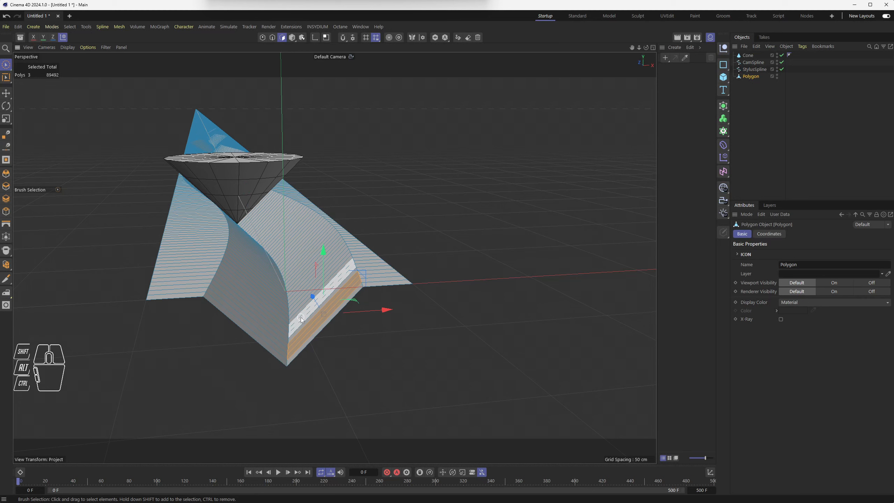
{"action": "left_click_drag", "start_coordinate": [304, 321], "coordinate": [299, 282]}
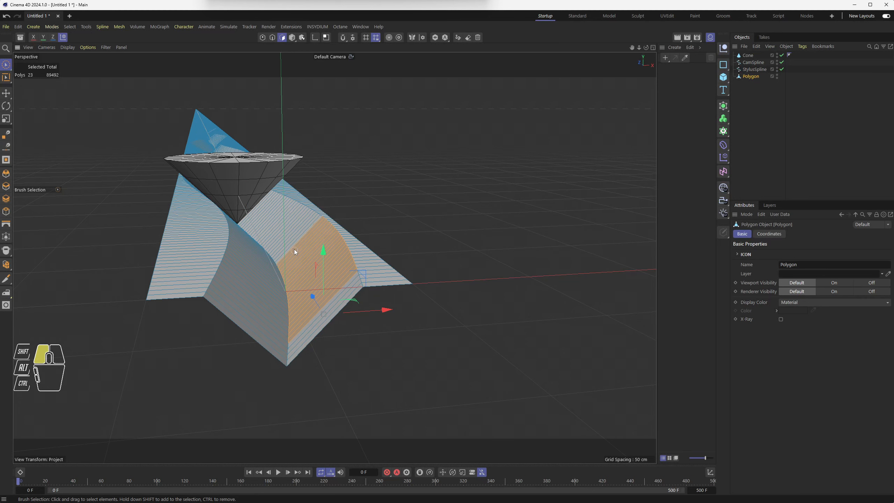
{"action": "left_click_drag", "start_coordinate": [279, 232], "coordinate": [280, 245]}
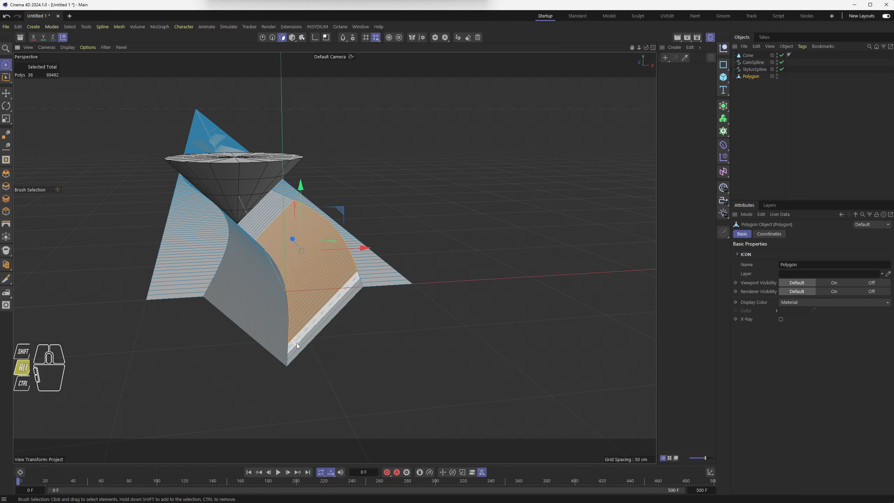
{"action": "mouse_move", "coordinate": [296, 343]}
{"action": "left_mouse_down", "text": "alt"}
{"action": "mouse_move", "coordinate": [275, 346]}
{"action": "mouse_move", "coordinate": [285, 344]}
{"action": "mouse_move", "coordinate": [287, 319]}
{"action": "left_mouse_up", "text": "alt"}
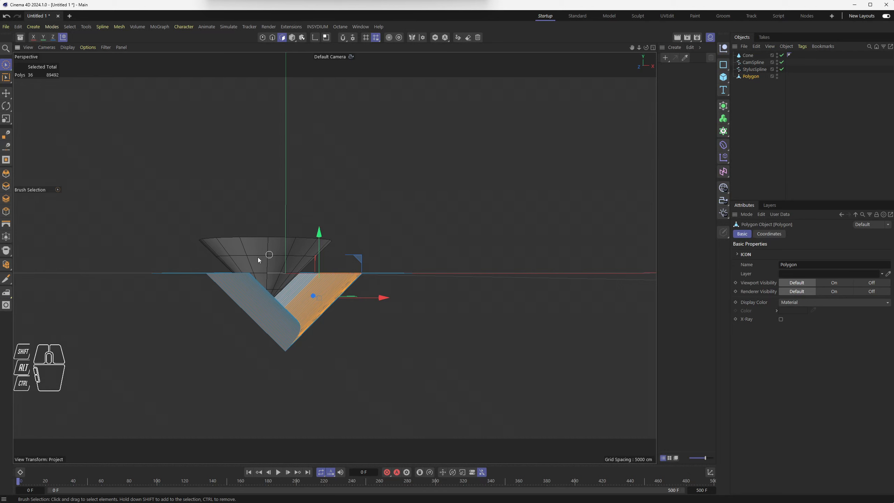
In model mode, move the cone to the groove's front end and seat its tip at the bottom of the V
{"action": "left_click", "coordinate": [292, 37]}
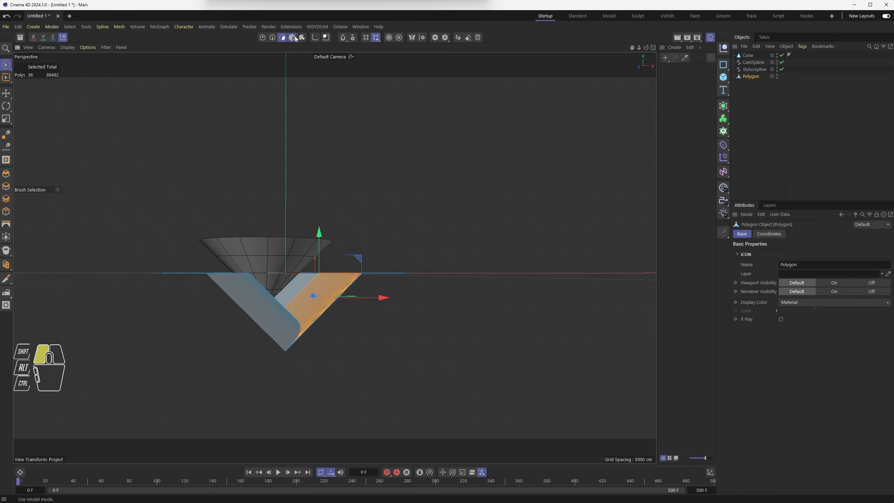
{"action": "left_click", "coordinate": [265, 253]}
{"action": "left_click_drag", "start_coordinate": [301, 254], "coordinate": [242, 332], "text": "alt"}
{"action": "middle_click_drag", "start_coordinate": [243, 331], "coordinate": [389, 190], "text": "alt"}
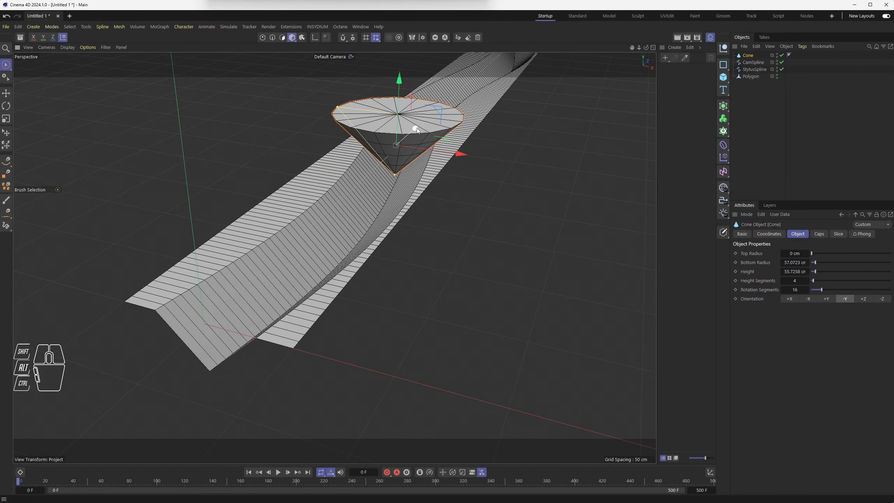
{"action": "left_click_drag", "start_coordinate": [418, 128], "coordinate": [263, 298]}
{"action": "mouse_move", "coordinate": [263, 298]}
{"action": "middle_mouse_down", "text": "alt"}
{"action": "mouse_move", "coordinate": [342, 233]}
{"action": "mouse_move", "coordinate": [388, 169]}
{"action": "middle_mouse_up", "text": "alt"}
{"action": "left_click_drag", "start_coordinate": [360, 173], "coordinate": [368, 182], "text": "alt"}
{"action": "left_click_drag", "start_coordinate": [337, 223], "coordinate": [351, 222], "text": "alt"}
{"action": "mouse_move", "coordinate": [322, 249]}
{"action": "left_mouse_down", "text": "alt"}
{"action": "mouse_move", "coordinate": [325, 260]}
{"action": "mouse_move", "coordinate": [320, 254]}
{"action": "left_mouse_up", "text": "alt"}
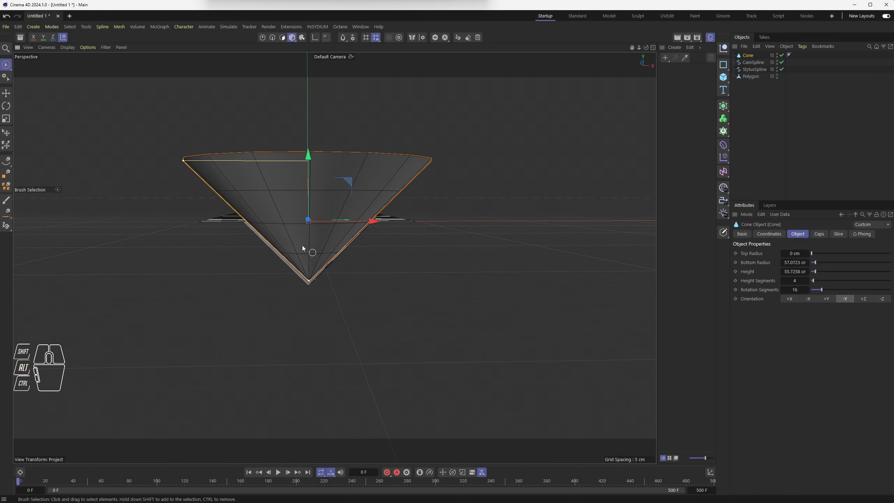
{"action": "mouse_move", "coordinate": [348, 184]}
{"action": "left_mouse_down"}
{"action": "mouse_move", "coordinate": [386, 150]}
{"action": "mouse_move", "coordinate": [323, 204]}
{"action": "mouse_move", "coordinate": [355, 168]}
{"action": "mouse_move", "coordinate": [348, 182]}
{"action": "mouse_move", "coordinate": [310, 137]}
{"action": "mouse_move", "coordinate": [382, 198]}
{"action": "mouse_move", "coordinate": [315, 144]}
{"action": "mouse_move", "coordinate": [355, 177]}
{"action": "mouse_move", "coordinate": [334, 162]}
{"action": "mouse_move", "coordinate": [351, 183]}
{"action": "left_mouse_up"}
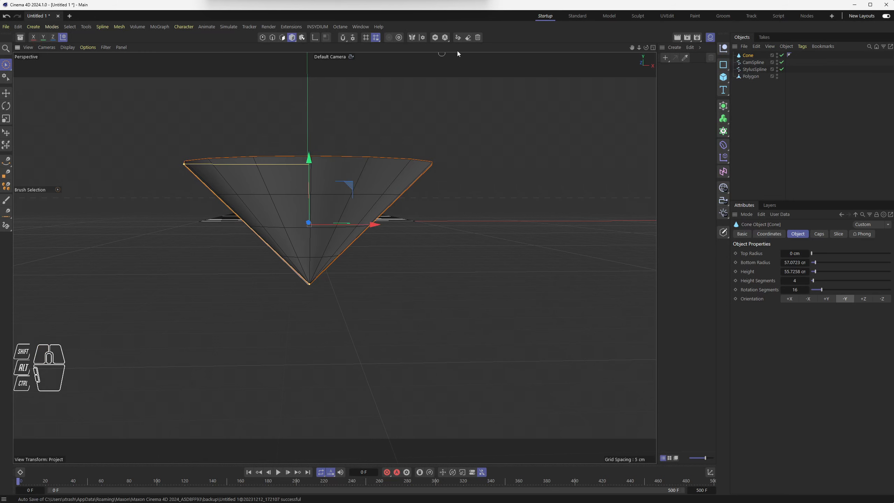
Use Doodle Paint to draw two red double-headed arrows, one across each sloping side of the cone's tip
{"action": "left_click", "coordinate": [457, 37]}
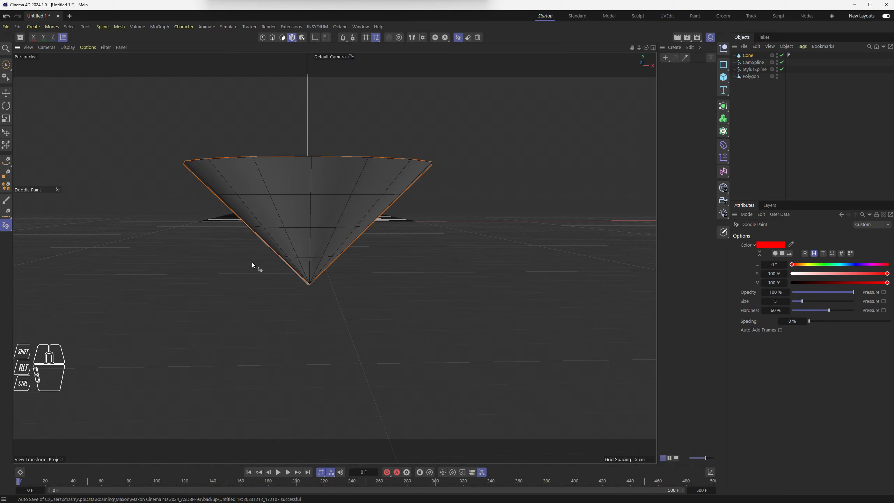
{"action": "mouse_move", "coordinate": [245, 273]}
{"action": "left_mouse_down"}
{"action": "mouse_move", "coordinate": [313, 213]}
{"action": "mouse_move", "coordinate": [301, 215]}
{"action": "mouse_move", "coordinate": [319, 214]}
{"action": "mouse_move", "coordinate": [310, 235]}
{"action": "left_mouse_up"}
{"action": "left_click_drag", "start_coordinate": [252, 252], "coordinate": [252, 276]}
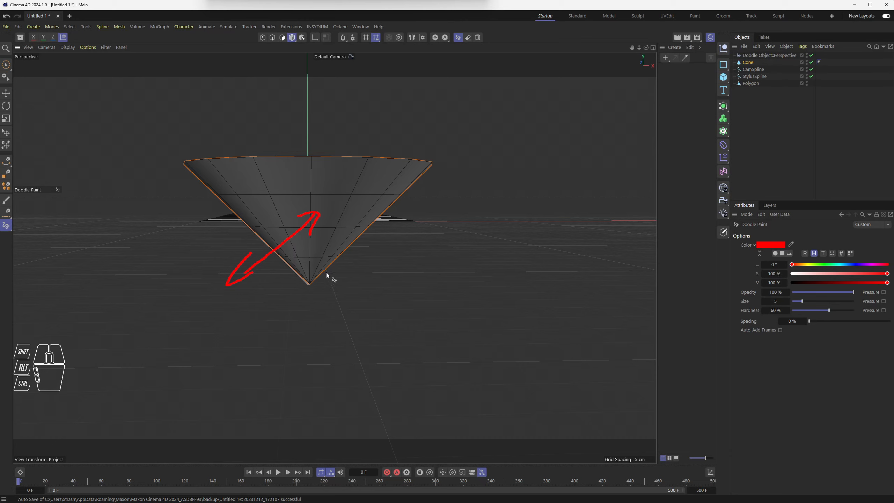
{"action": "mouse_move", "coordinate": [366, 265]}
{"action": "left_mouse_down"}
{"action": "mouse_move", "coordinate": [323, 218]}
{"action": "mouse_move", "coordinate": [351, 225]}
{"action": "left_mouse_up"}
{"action": "mouse_move", "coordinate": [352, 263]}
{"action": "left_mouse_down"}
{"action": "mouse_move", "coordinate": [379, 279]}
{"action": "mouse_move", "coordinate": [377, 244]}
{"action": "left_mouse_up"}
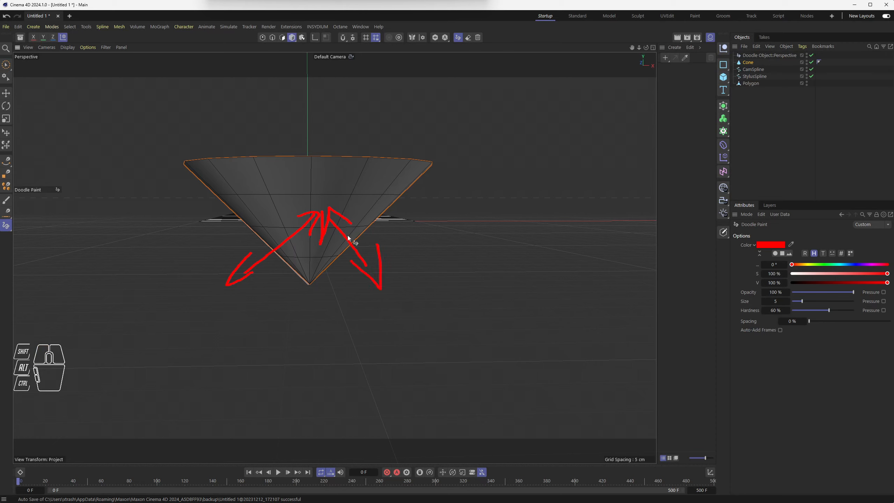
Clear the painted arrows from the doodle frame while viewing the cone and groove from above
{"action": "left_click_drag", "start_coordinate": [348, 239], "coordinate": [319, 300], "text": "alt"}
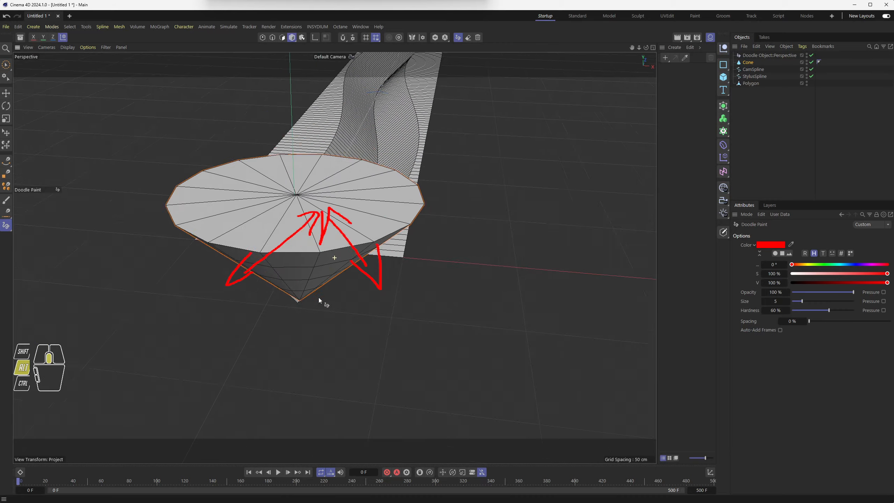
{"action": "middle_click_drag", "start_coordinate": [319, 300], "coordinate": [270, 368], "text": "alt"}
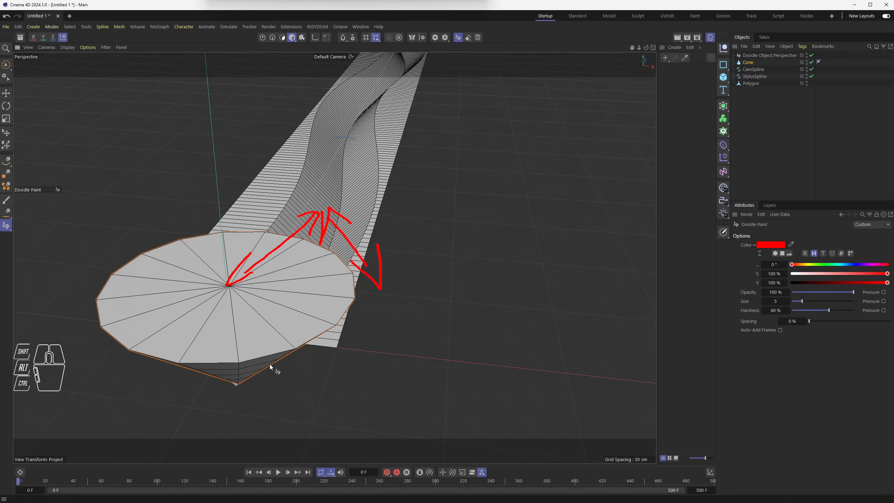
{"action": "left_click", "coordinate": [477, 38]}
{"action": "left_click", "coordinate": [458, 39]}
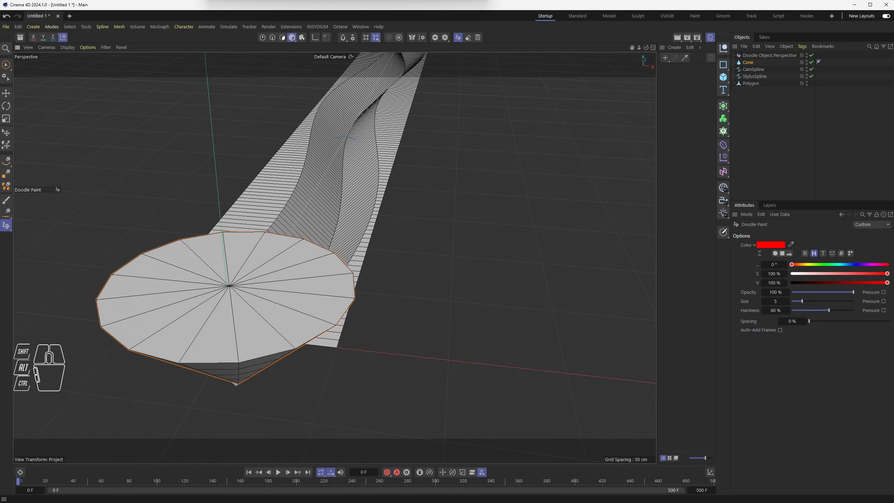
Switch to Audacity, reduce the height of the sine track and pan it fully left
{"action": "left_click", "coordinate": [649, 502]}
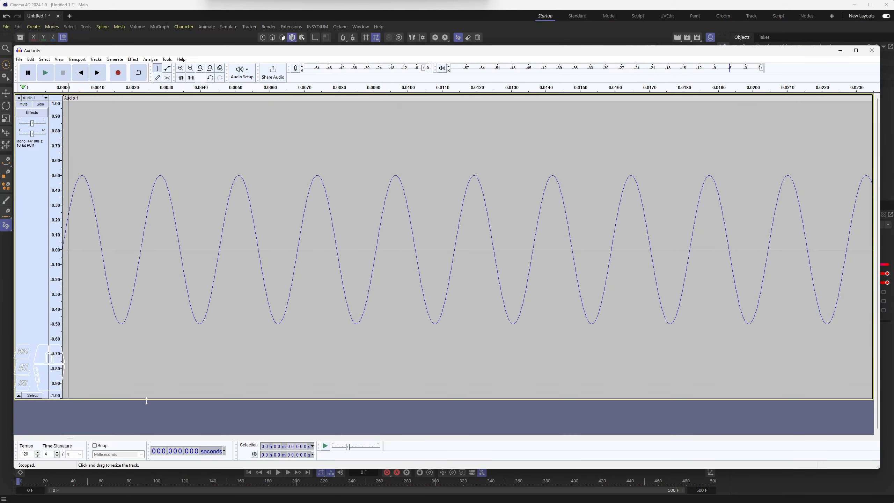
{"action": "left_click_drag", "start_coordinate": [157, 399], "coordinate": [163, 210]}
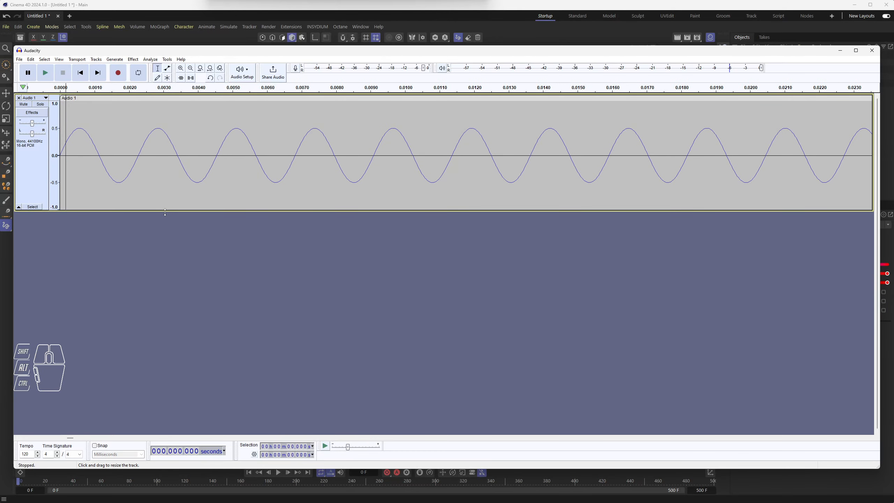
{"action": "left_click_drag", "start_coordinate": [32, 136], "coordinate": [19, 136]}
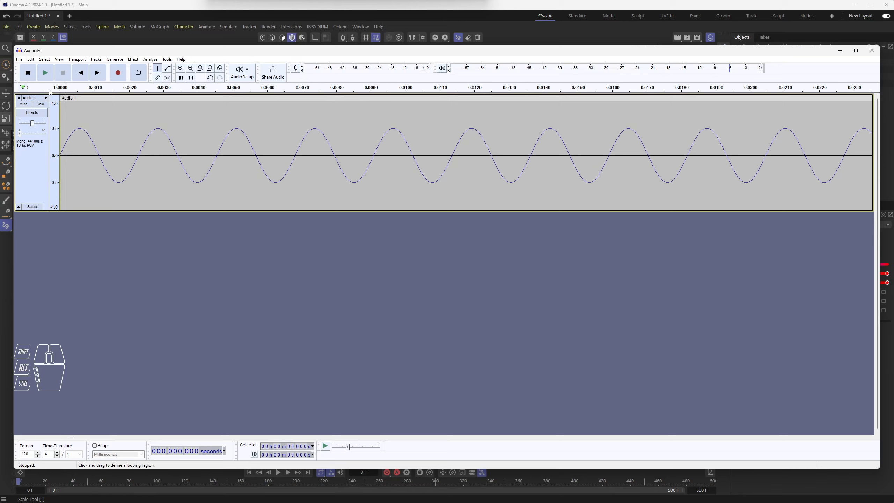
{"action": "left_click", "coordinate": [114, 217]}
Generate a sine tone at 960 Hz with amplitude 0.5 as a second track
{"action": "left_click", "coordinate": [113, 62]}
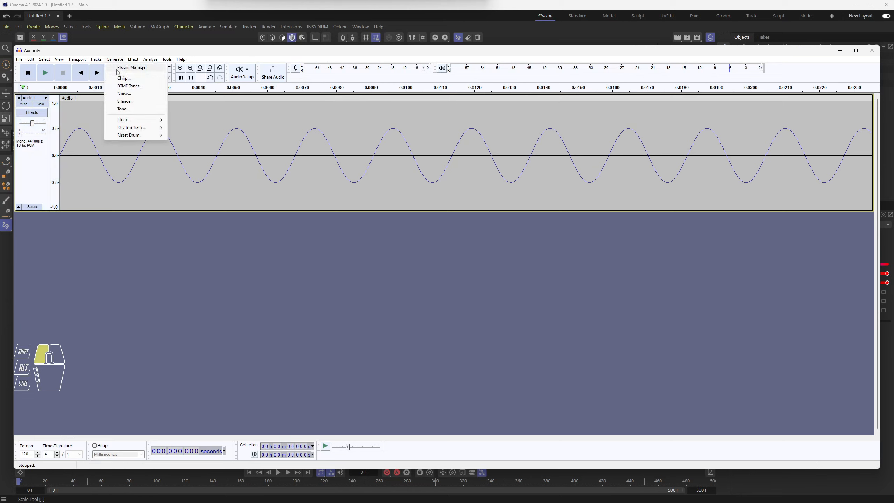
{"action": "left_click", "coordinate": [127, 109]}
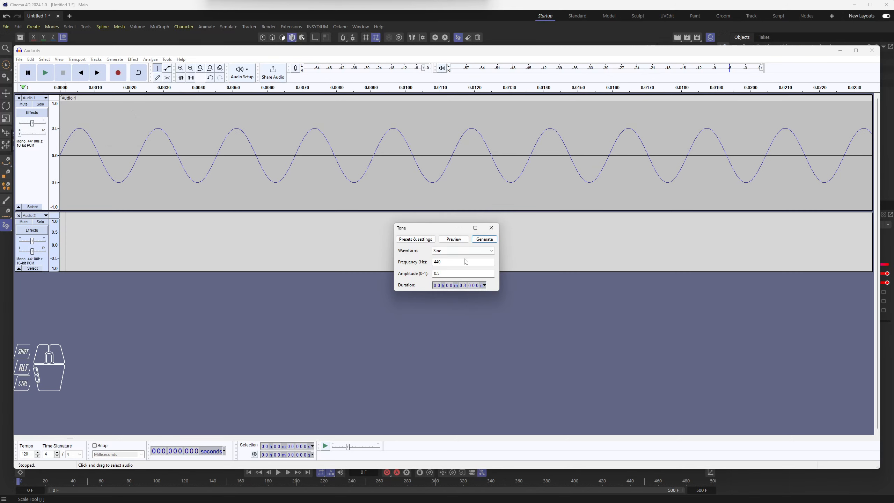
{"action": "left_click_drag", "start_coordinate": [452, 262], "coordinate": [378, 266]}
{"action": "type", "text": "8"}
{"action": "key", "text": "BackSpace"}
{"action": "type", "text": "960"}
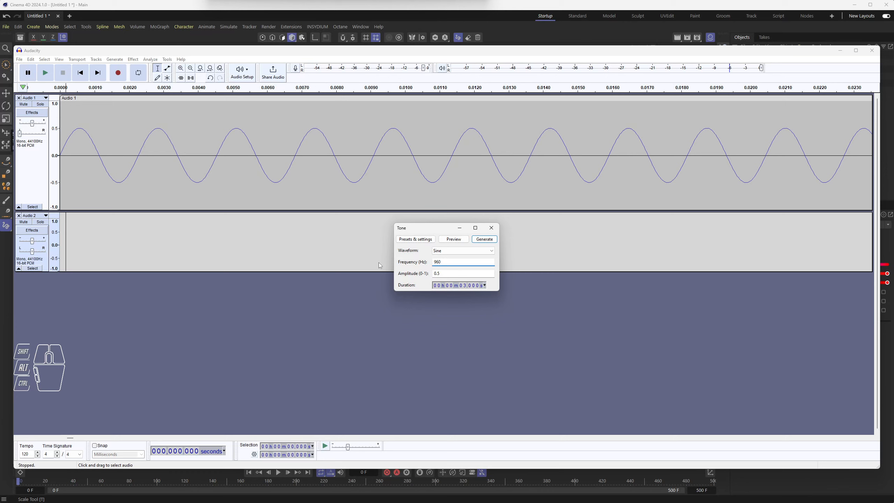
{"action": "left_click", "coordinate": [485, 239]}
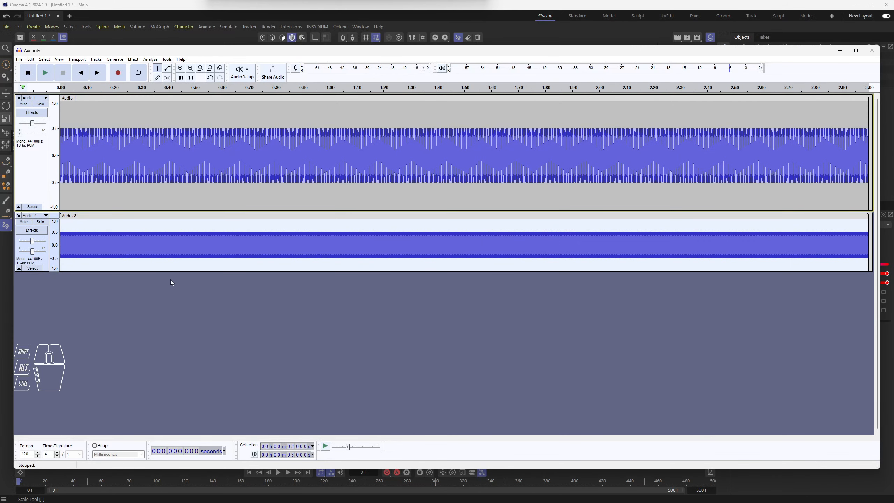
Enlarge the 960 Hz track's height and compare the single wave cycles of both tracks up close
{"action": "left_click_drag", "start_coordinate": [67, 271], "coordinate": [71, 344]}
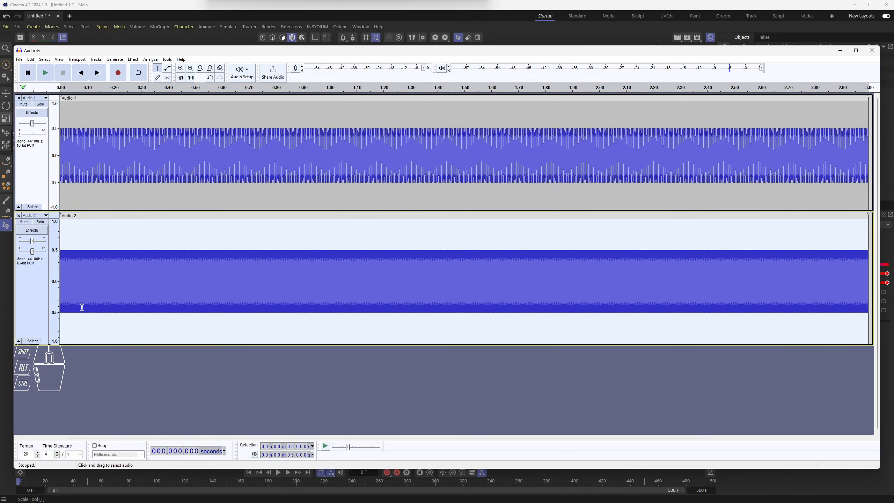
{"action": "left_click_drag", "start_coordinate": [69, 278], "coordinate": [59, 278]}
{"action": "scroll", "coordinate": [67, 277], "scroll_direction": "up", "scroll_amount": 5, "text": "ctrl+alt"}
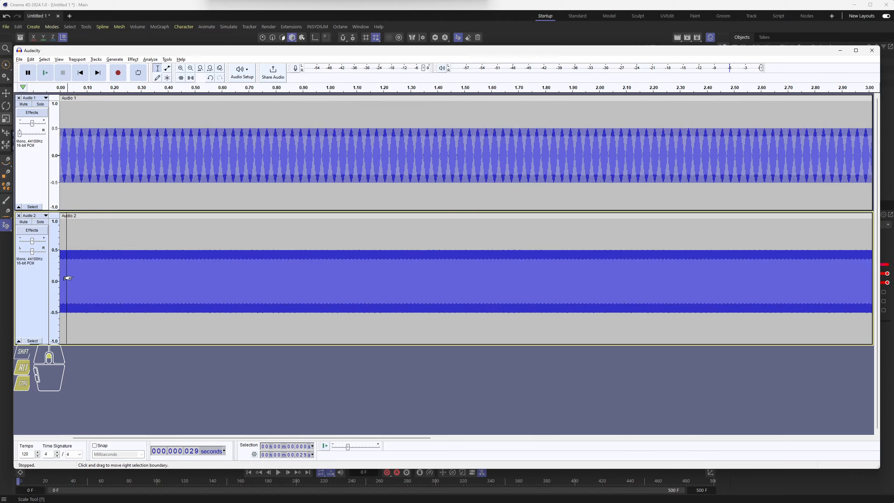
{"action": "scroll", "coordinate": [68, 279], "scroll_direction": "up", "scroll_amount": 1, "text": "ctrl+alt"}
{"action": "scroll", "coordinate": [125, 278], "scroll_direction": "up", "scroll_amount": 7, "text": "shift"}
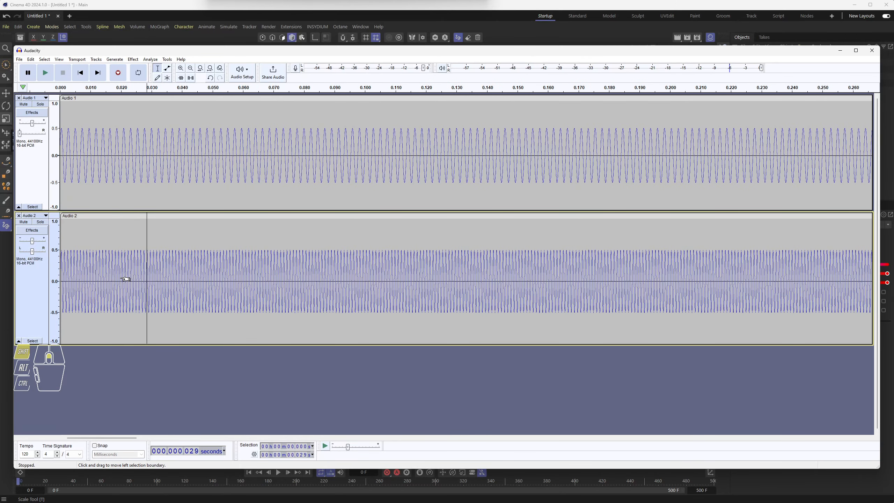
{"action": "scroll", "coordinate": [125, 278], "scroll_direction": "up", "scroll_amount": 4, "text": "ctrl+alt"}
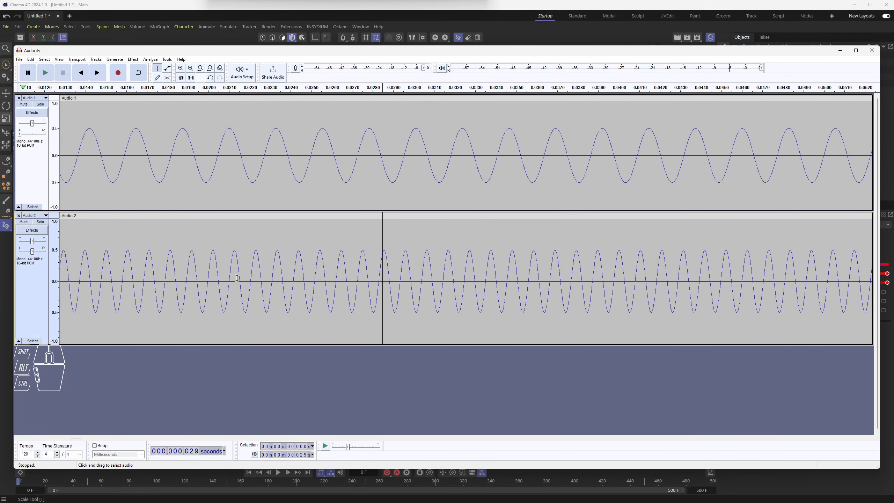
{"action": "scroll", "coordinate": [209, 279], "scroll_direction": "down", "scroll_amount": 4, "text": "ctrl+alt"}
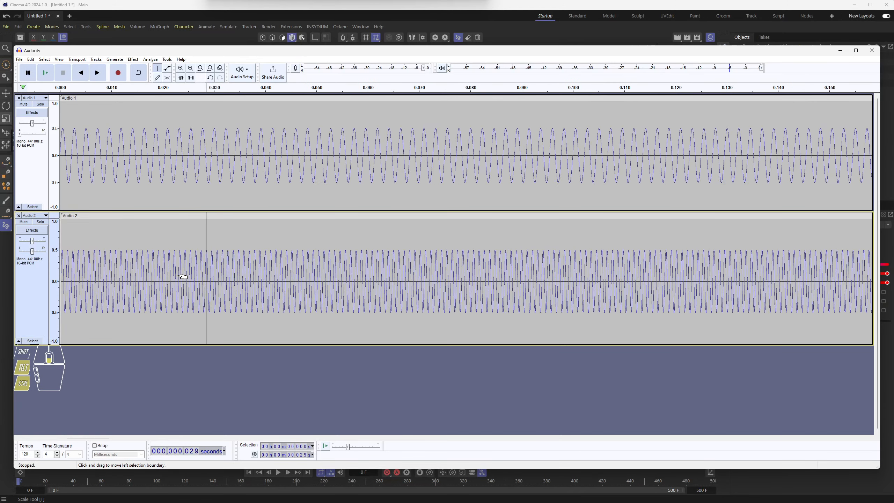
Copy the whole clip of the first track and paste it as a third track
{"action": "left_click", "coordinate": [92, 99]}
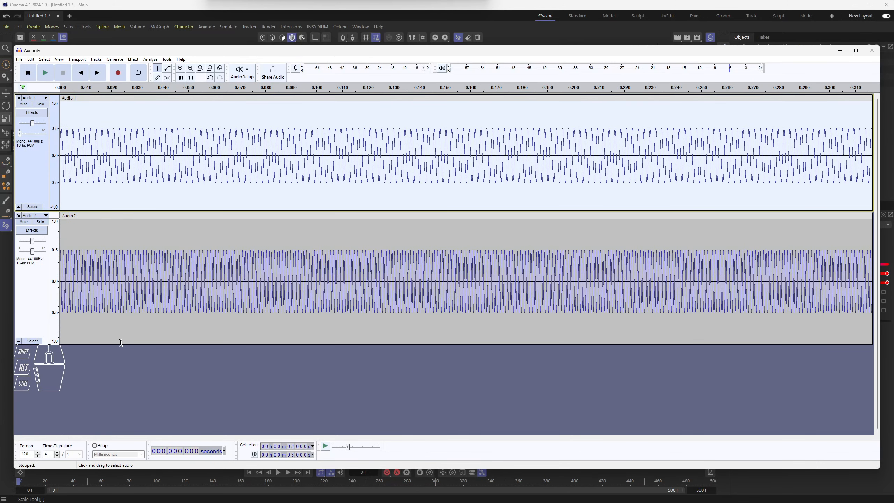
{"action": "left_click", "coordinate": [114, 374]}
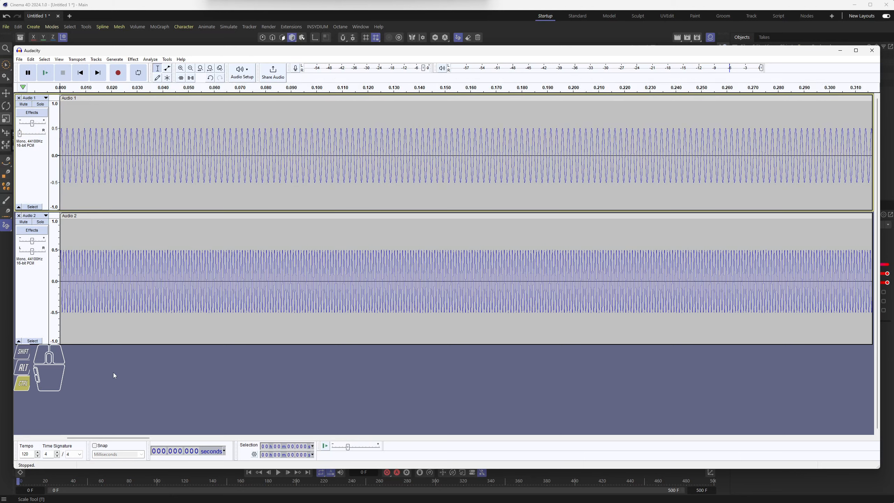
{"action": "key", "text": "ctrl+v"}
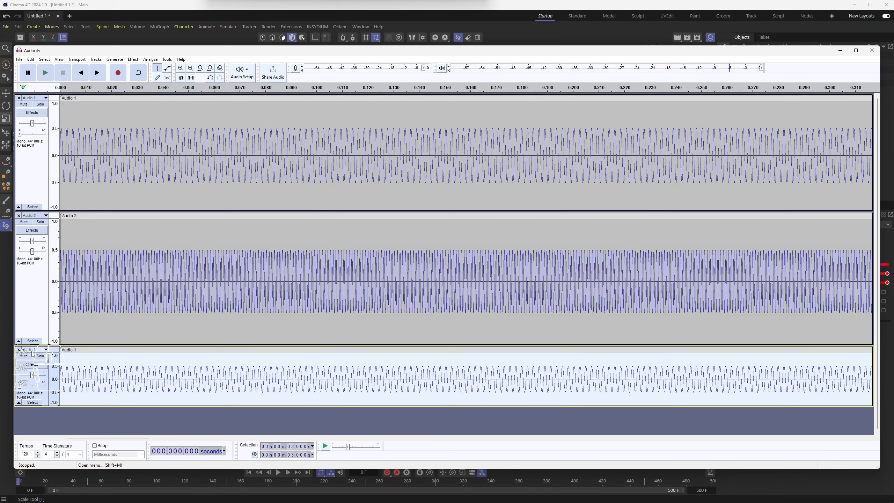
Pan the 960 Hz track and the pasted third track fully right, with the first track fully left
{"action": "left_click", "coordinate": [99, 151]}
{"action": "left_click_drag", "start_coordinate": [121, 151], "coordinate": [203, 151]}
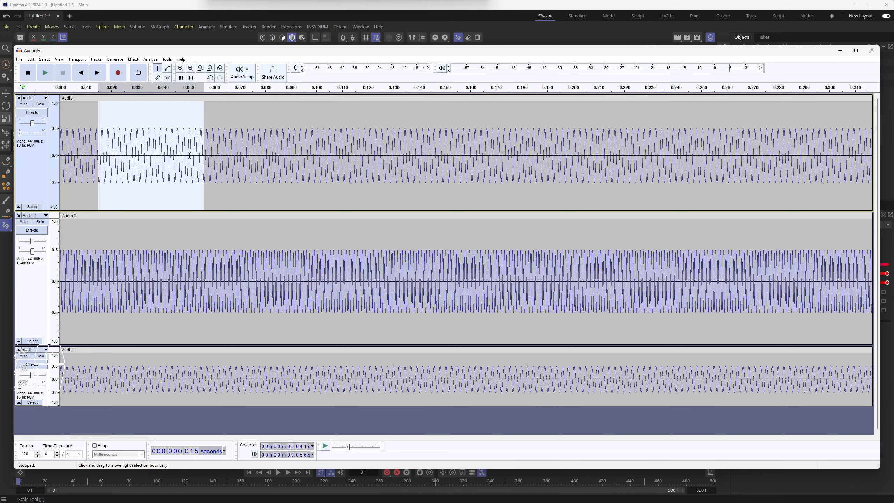
{"action": "mouse_move", "coordinate": [20, 133]}
{"action": "left_mouse_down"}
{"action": "mouse_move", "coordinate": [33, 137]}
{"action": "mouse_move", "coordinate": [18, 139]}
{"action": "left_mouse_up"}
{"action": "left_click_drag", "start_coordinate": [31, 253], "coordinate": [45, 251]}
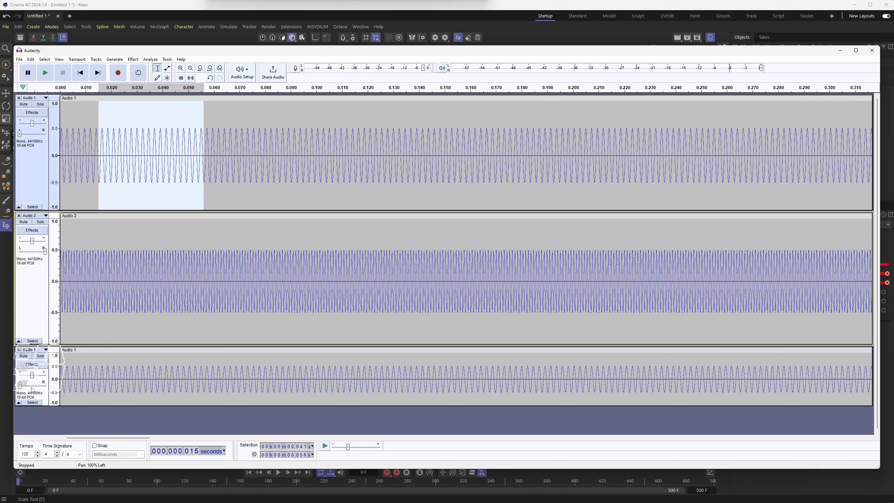
{"action": "left_click_drag", "start_coordinate": [20, 386], "coordinate": [50, 386]}
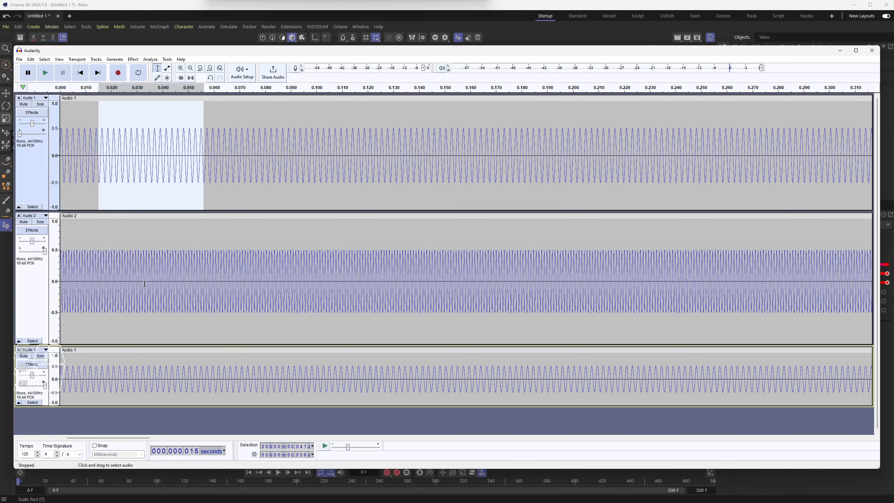
Solo the third track and play it back several times to check its sound
{"action": "left_click", "coordinate": [163, 297]}
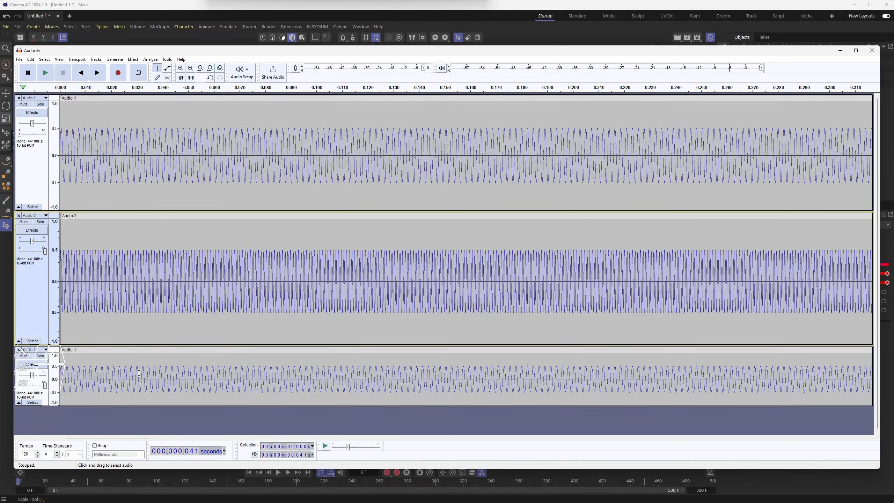
{"action": "left_click_drag", "start_coordinate": [139, 373], "coordinate": [358, 376]}
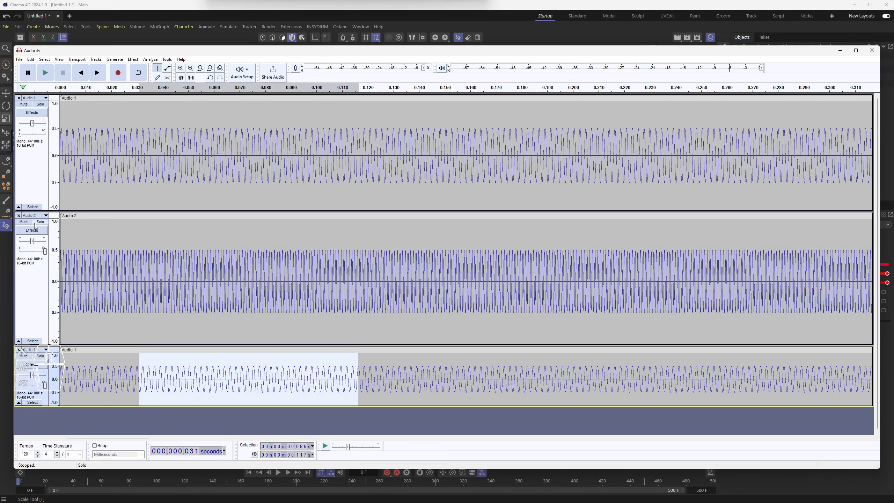
{"action": "left_click", "coordinate": [41, 355]}
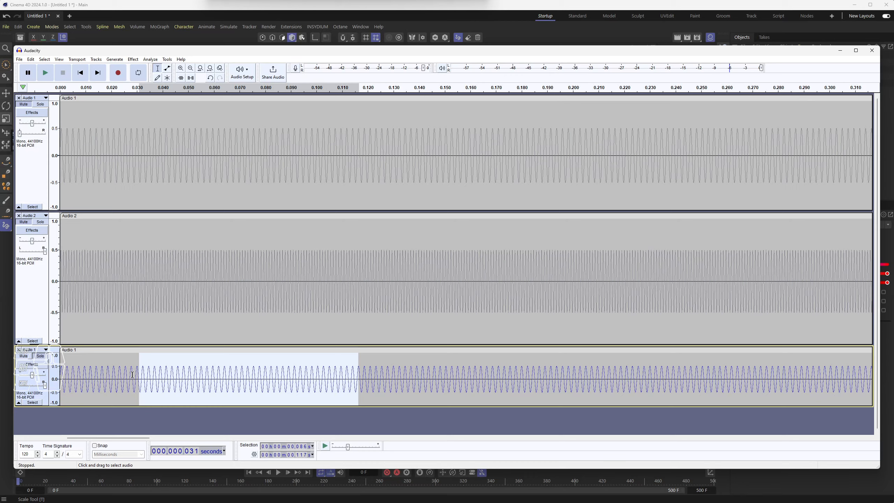
{"action": "key", "text": "space"}
{"action": "left_click", "coordinate": [105, 382]}
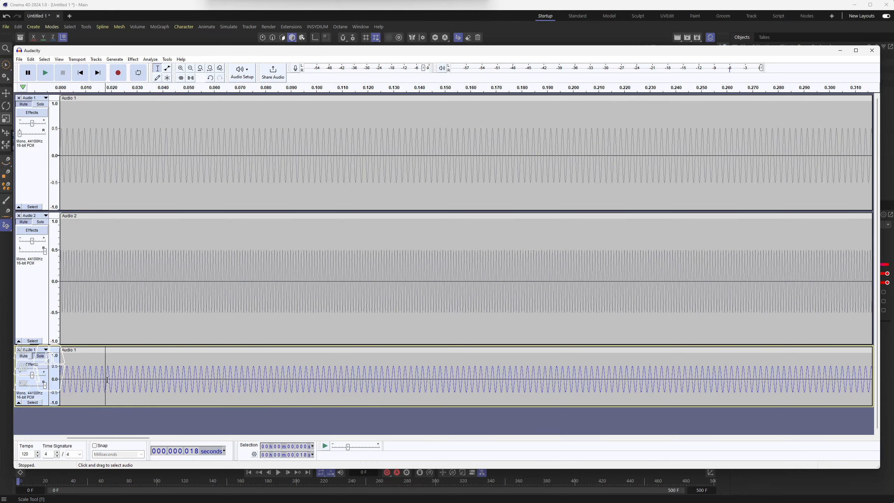
{"action": "key", "text": "space"}
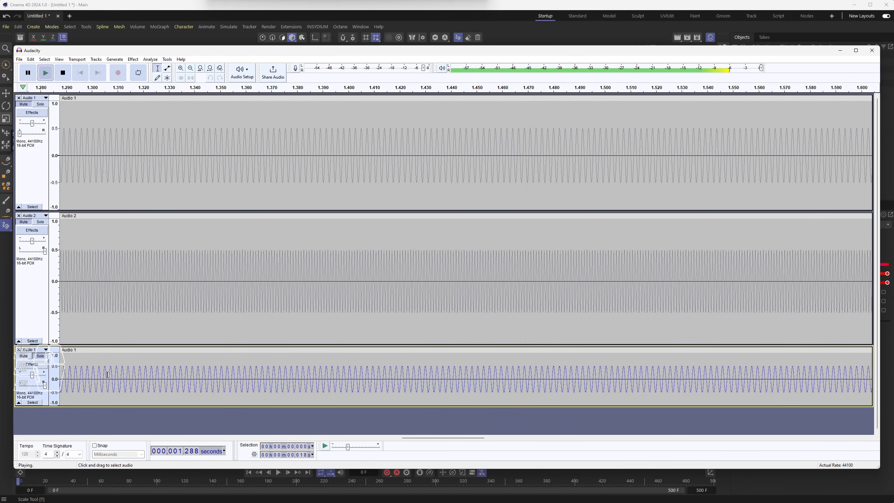
{"action": "key", "text": "space"}
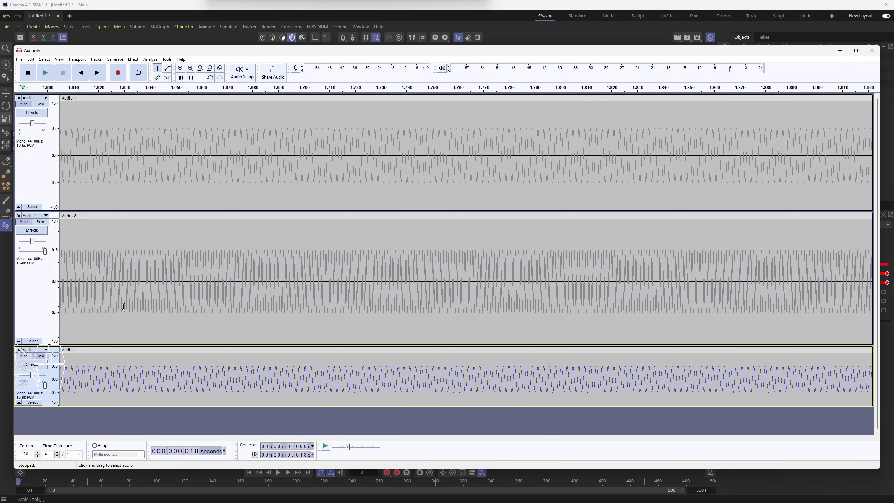
{"action": "scroll", "coordinate": [124, 306], "scroll_direction": "down", "scroll_amount": 5, "text": "ctrl"}
{"action": "key", "text": "space"}
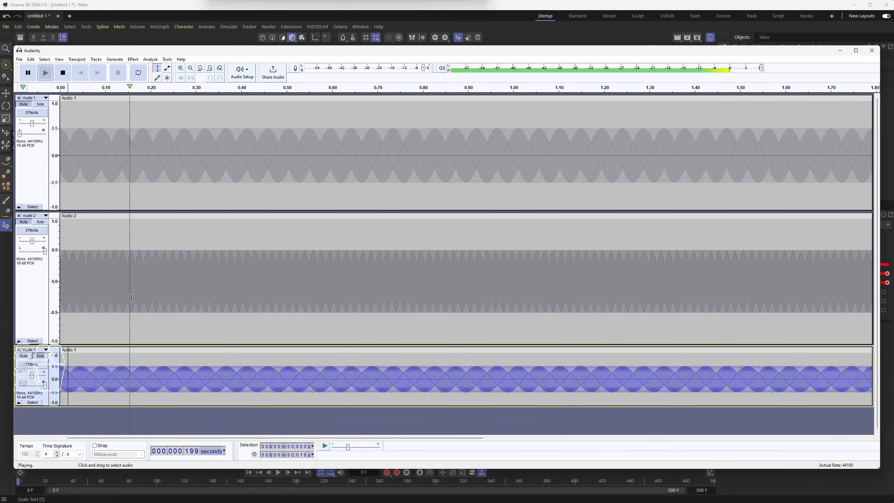
{"action": "key", "text": "space"}
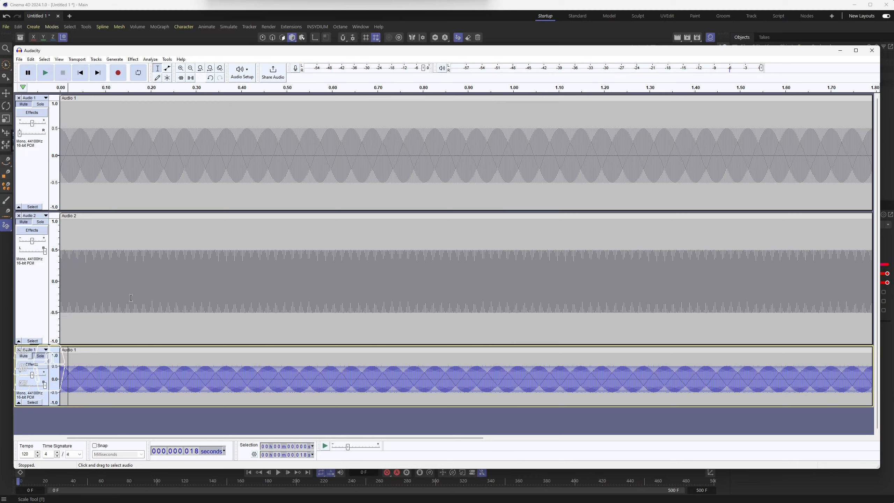
{"action": "key", "text": "space"}
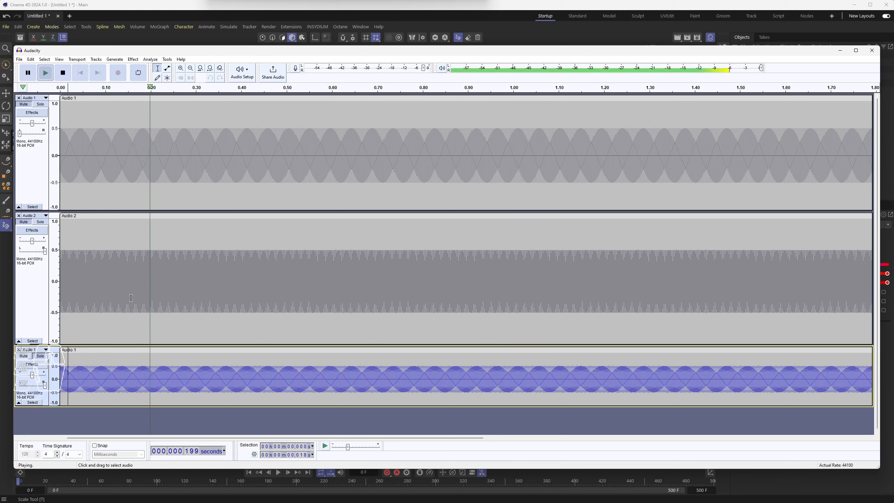
{"action": "key", "text": "space"}
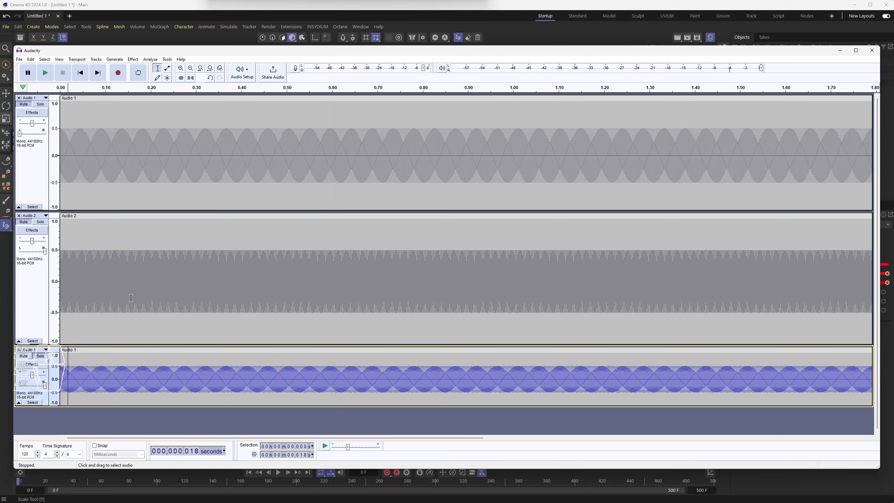
Unmute the 960 Hz track alongside the third track and reduce the heights of the first two tracks
{"action": "left_click", "coordinate": [117, 280]}
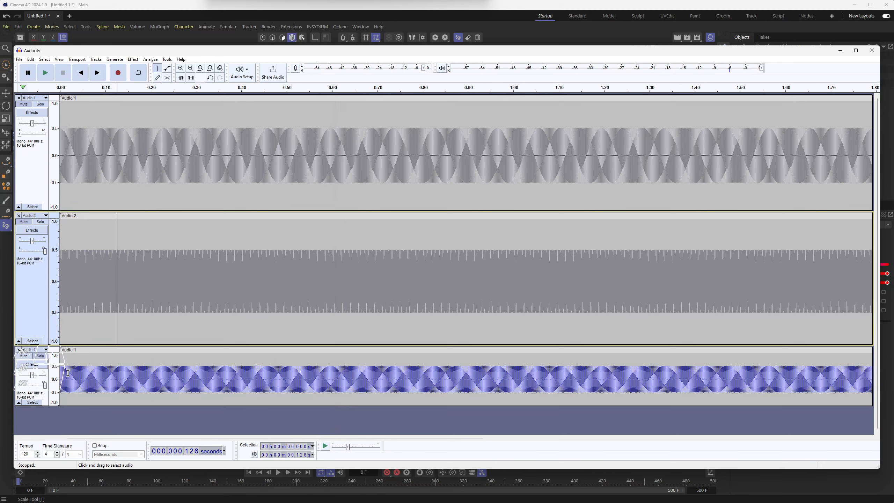
{"action": "left_click", "coordinate": [83, 350]}
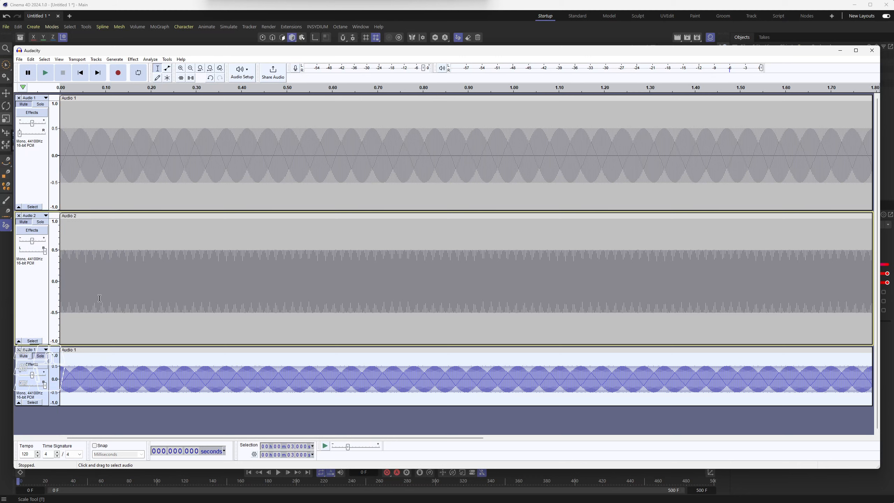
{"action": "left_click", "coordinate": [25, 223]}
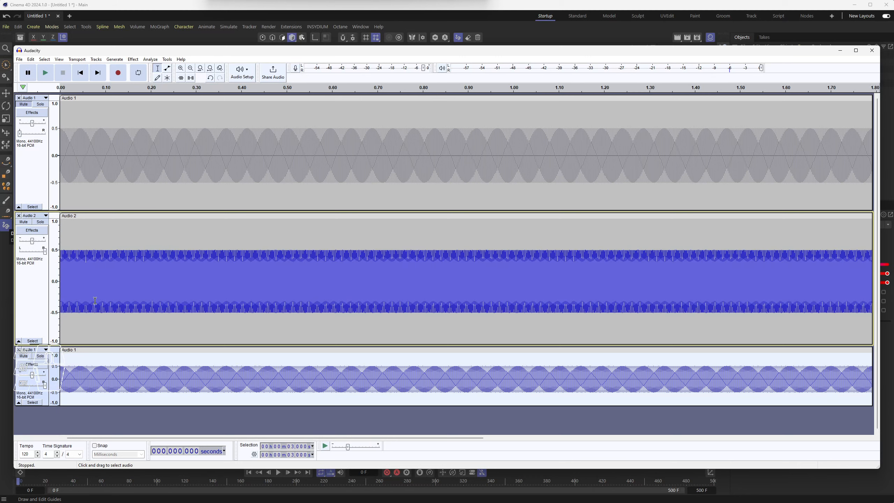
{"action": "left_click_drag", "start_coordinate": [39, 344], "coordinate": [39, 294]}
{"action": "left_click_drag", "start_coordinate": [40, 210], "coordinate": [40, 174]}
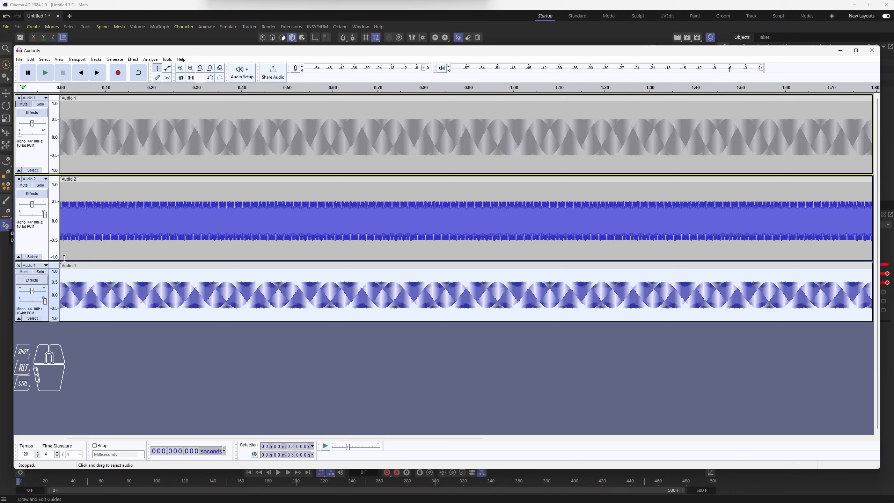
Select the 960 Hz clip in the second track and amplify it by -3 dB
{"action": "left_click", "coordinate": [88, 179]}
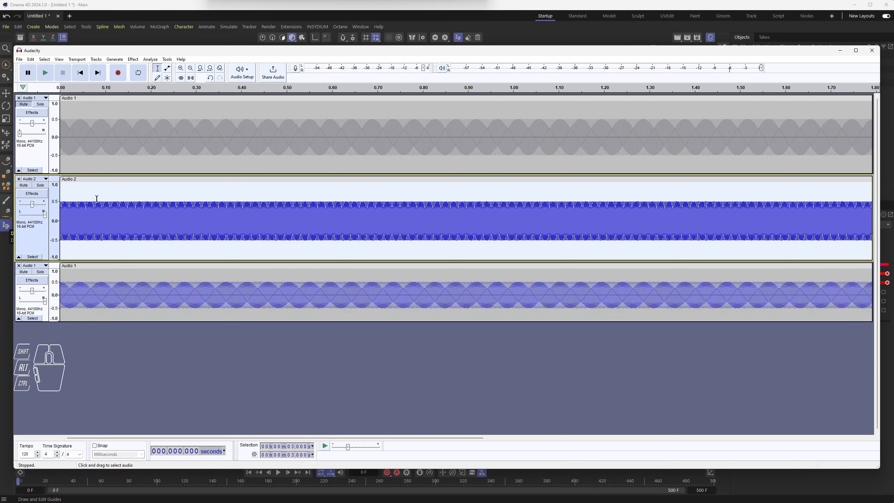
{"action": "left_click", "coordinate": [104, 265]}
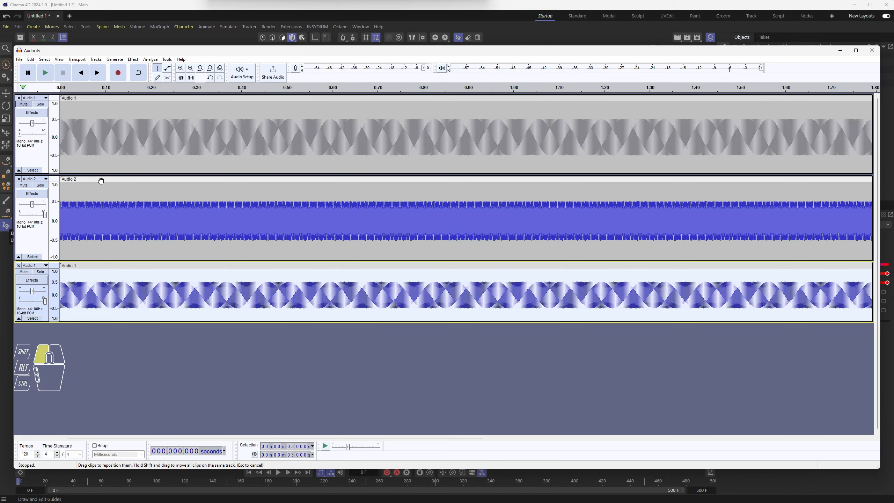
{"action": "left_click", "coordinate": [99, 180]}
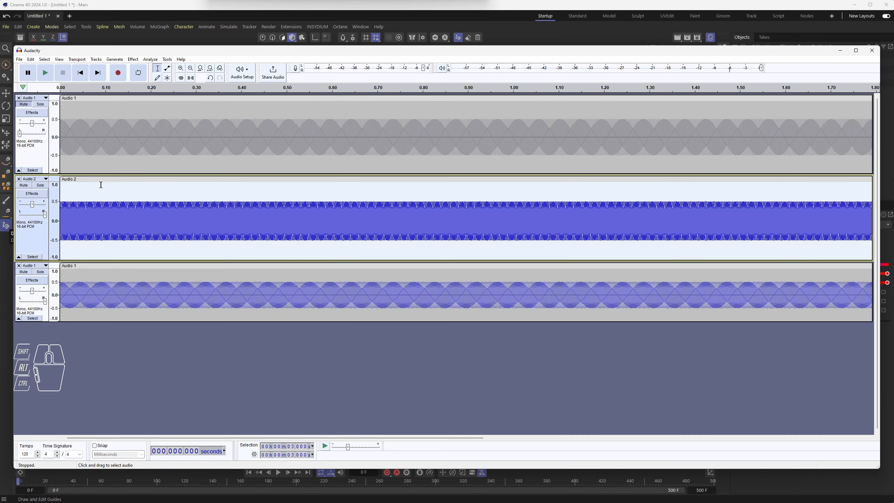
{"action": "left_click", "coordinate": [114, 60]}
{"action": "mouse_move", "coordinate": [133, 60]}
{"action": "left_click", "coordinate": [146, 99]}
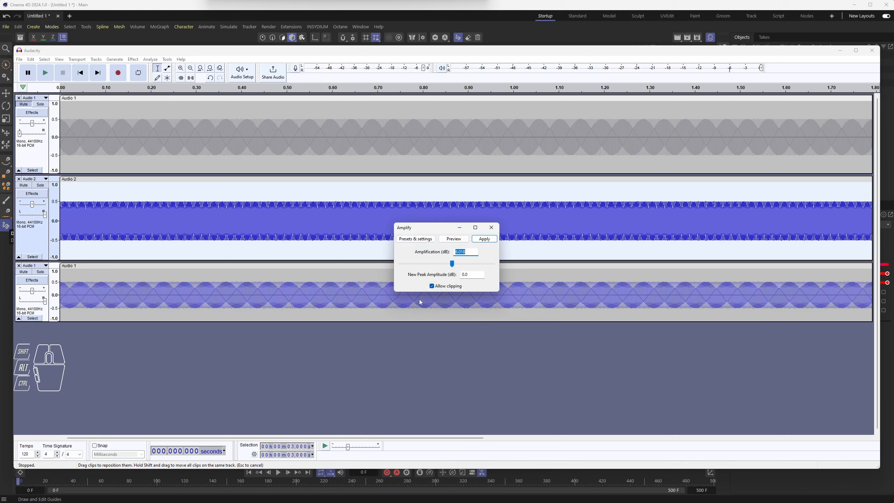
{"action": "type", "text": "-3"}
{"action": "key", "text": "Return"}
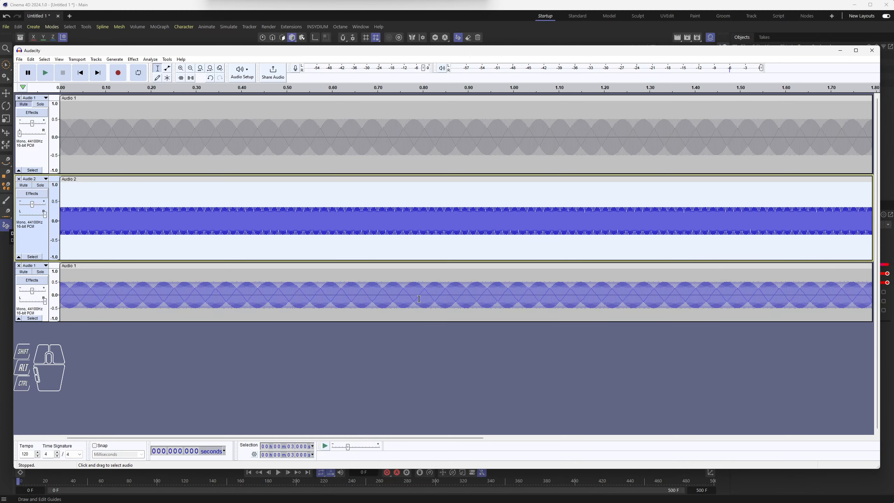
Select the clip in the third track, amplify it by -3 dB and deselect it
{"action": "left_click", "coordinate": [254, 269]}
{"action": "left_click", "coordinate": [175, 265]}
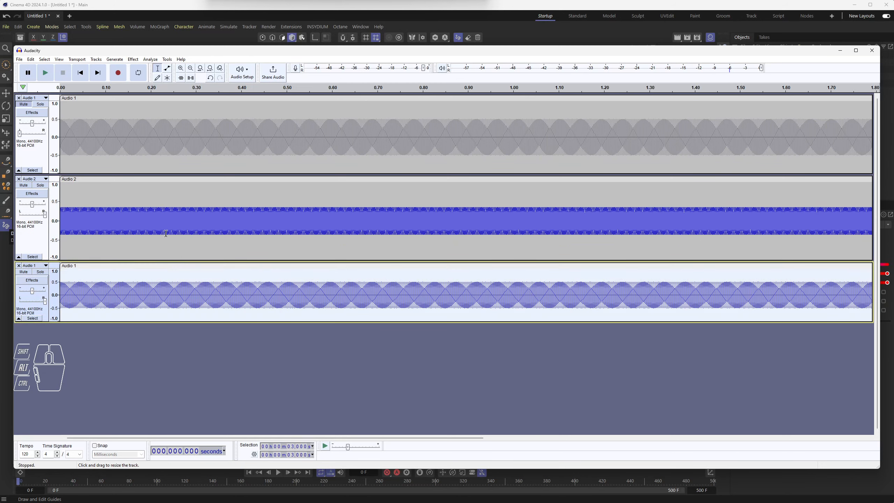
{"action": "left_click", "coordinate": [133, 60]}
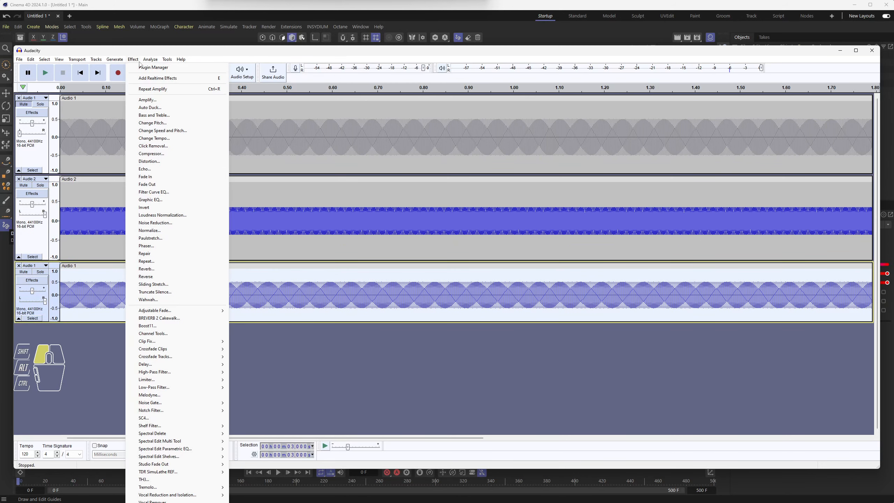
{"action": "left_click", "coordinate": [146, 100]}
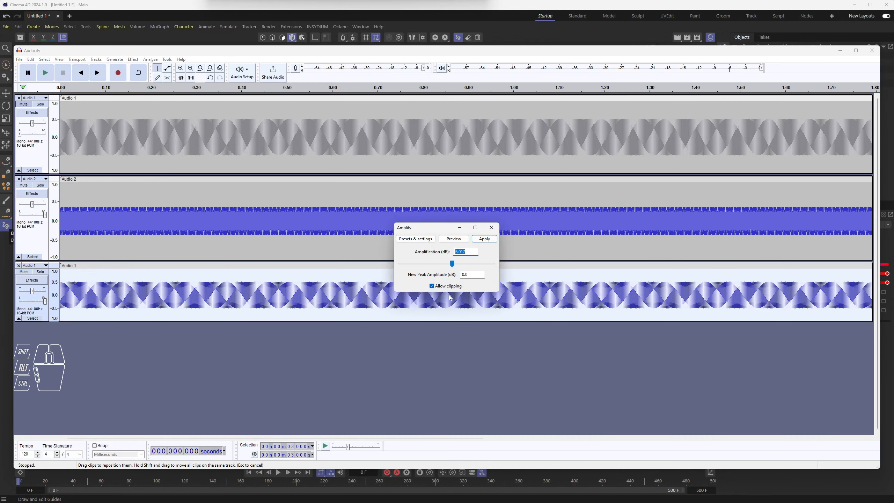
{"action": "type", "text": "-3"}
{"action": "key", "text": "Return"}
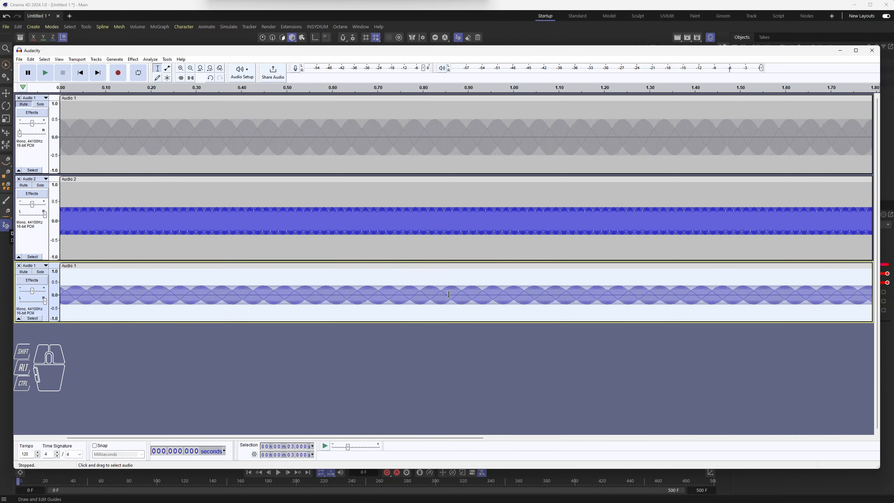
{"action": "left_click", "coordinate": [219, 365]}
Export the entire project as the stereo WAV file DoubleWave01.wav
{"action": "left_click", "coordinate": [20, 59]}
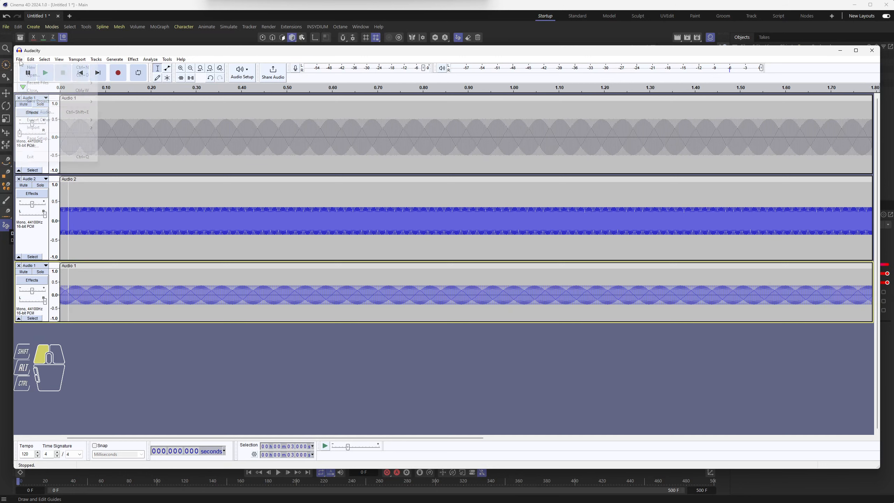
{"action": "left_click", "coordinate": [39, 112]}
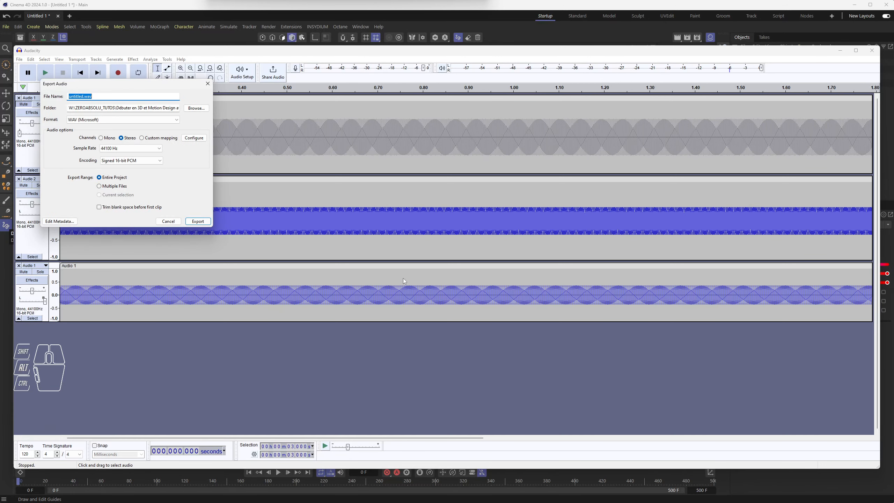
{"action": "double_click", "coordinate": [84, 96]}
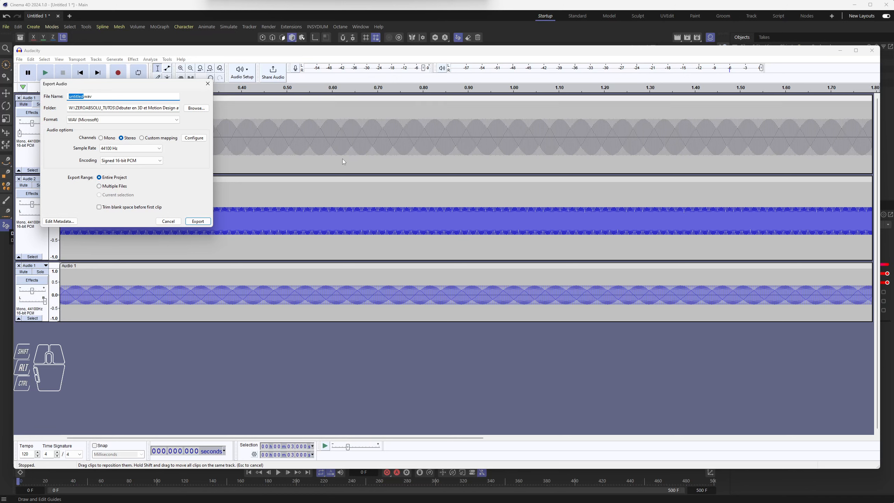
{"action": "type", "text": "Wave0"}
{"action": "type", "text": "Double"}
{"action": "key", "text": "Return"}
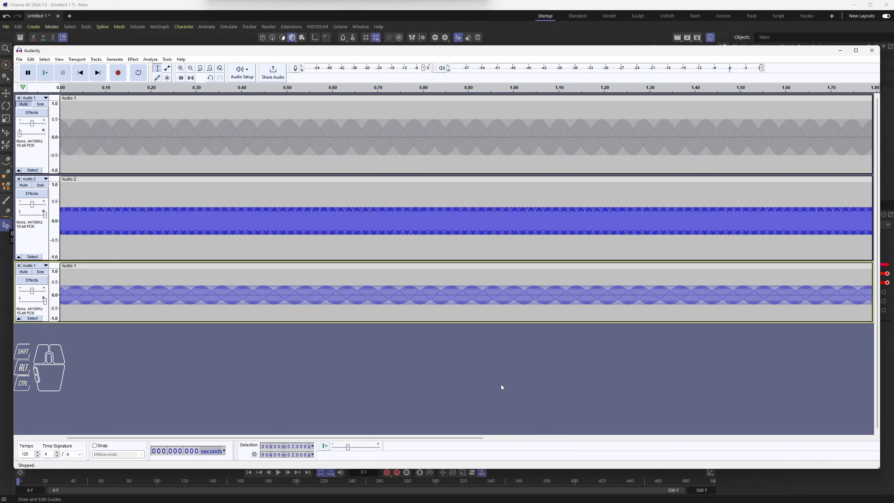
Create a new project, import DoubleWave01.wav from the file manager and enlarge the height of its stereo track
{"action": "key", "text": "ctrl+n"}
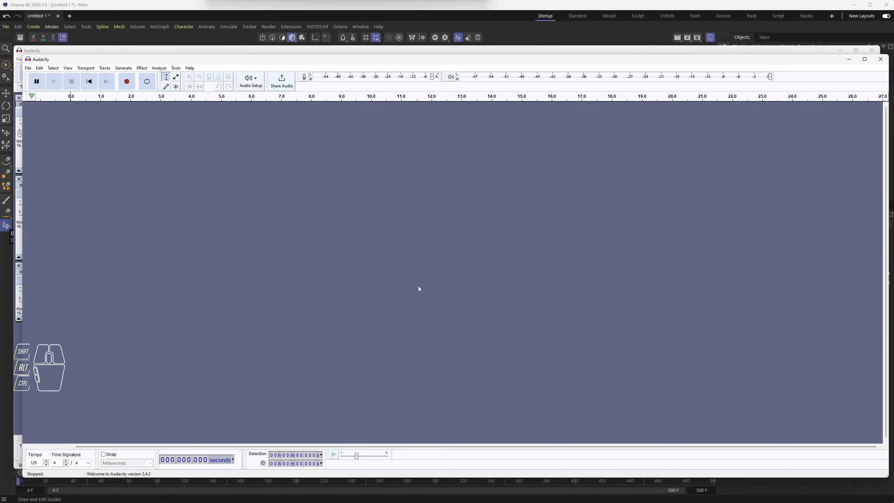
{"action": "key", "text": "alt+Tab"}
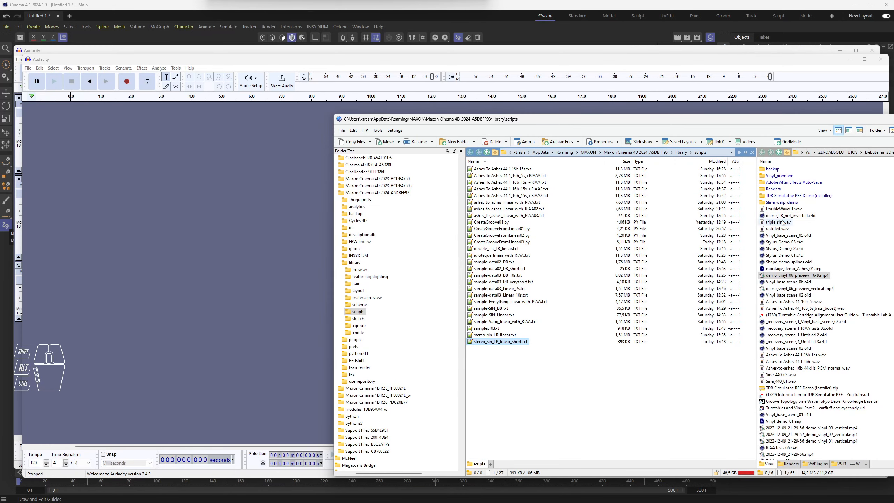
{"action": "left_click_drag", "start_coordinate": [788, 210], "coordinate": [169, 227]}
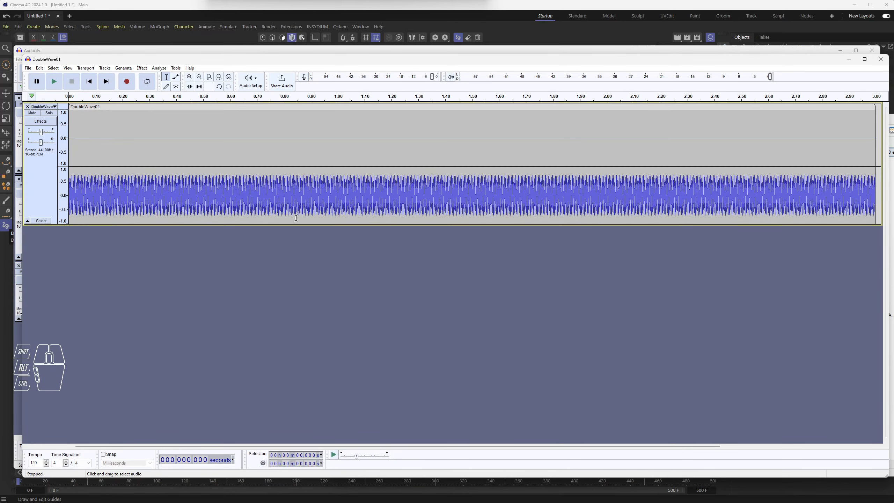
{"action": "left_click_drag", "start_coordinate": [89, 225], "coordinate": [89, 367]}
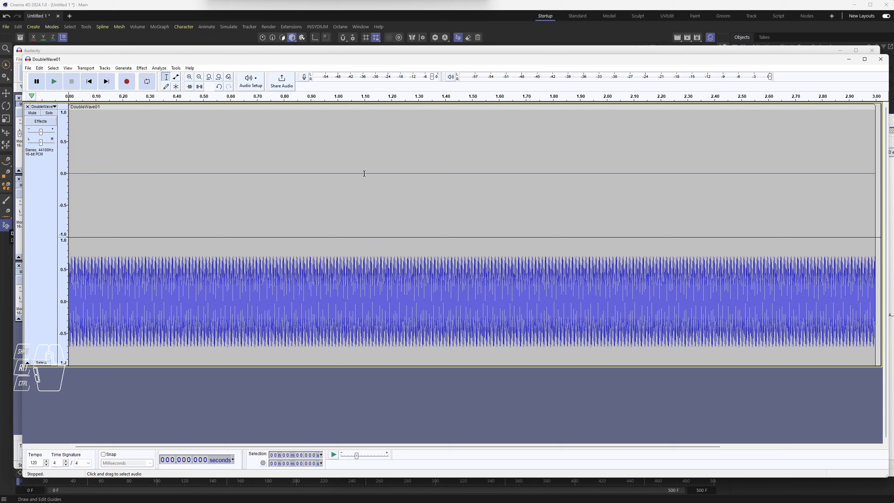
Play the imported DoubleWave01 track briefly and view its whole length on the timeline
{"action": "key", "text": "space"}
{"action": "key", "text": "space"}
{"action": "scroll", "coordinate": [358, 194], "scroll_direction": "down", "scroll_amount": 2, "text": "ctrl+alt"}
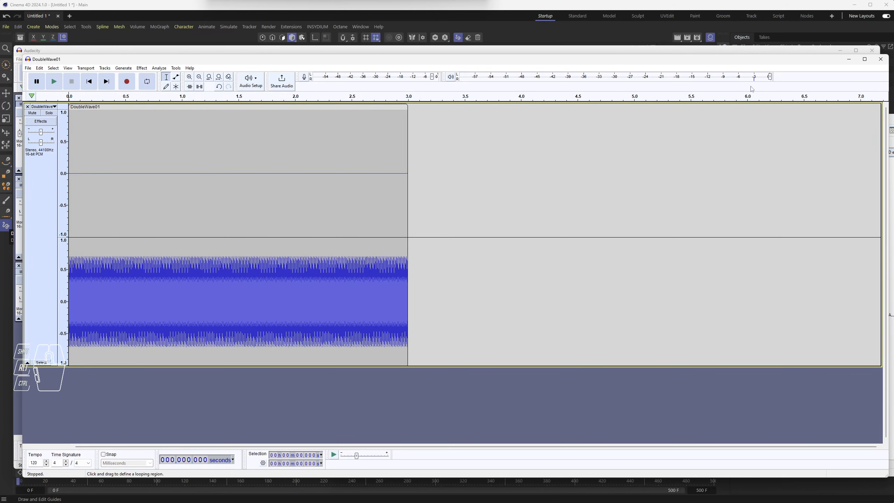
Close the DoubleWave01 project without saving it, and unmute the first track in the original three-track project
{"action": "left_click", "coordinate": [881, 58]}
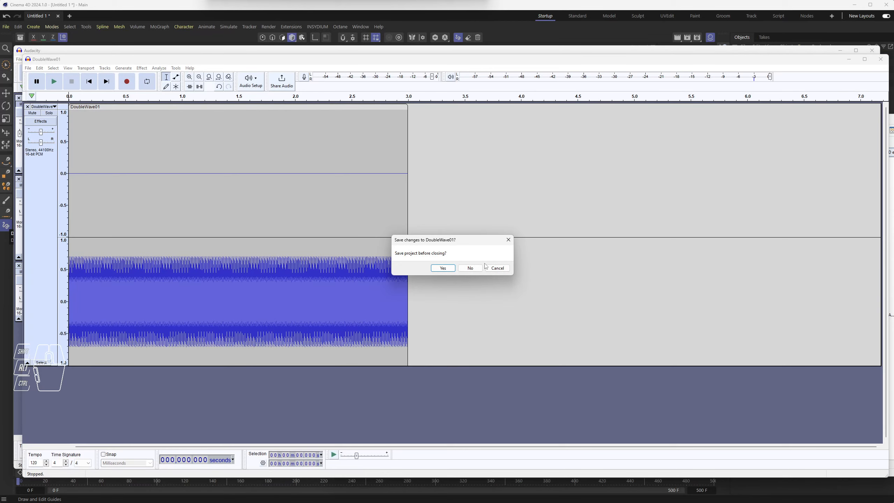
{"action": "left_click", "coordinate": [471, 268]}
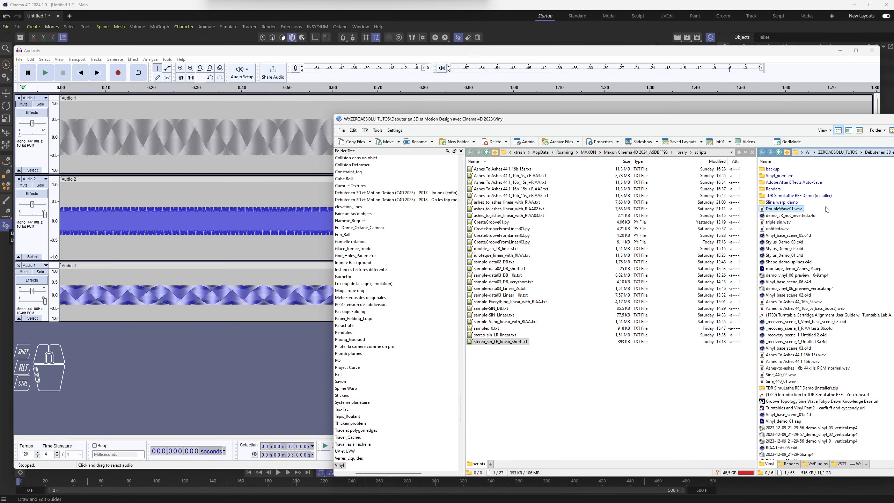
{"action": "left_click", "coordinate": [784, 208], "text": "ctrl"}
{"action": "left_click", "coordinate": [211, 132]}
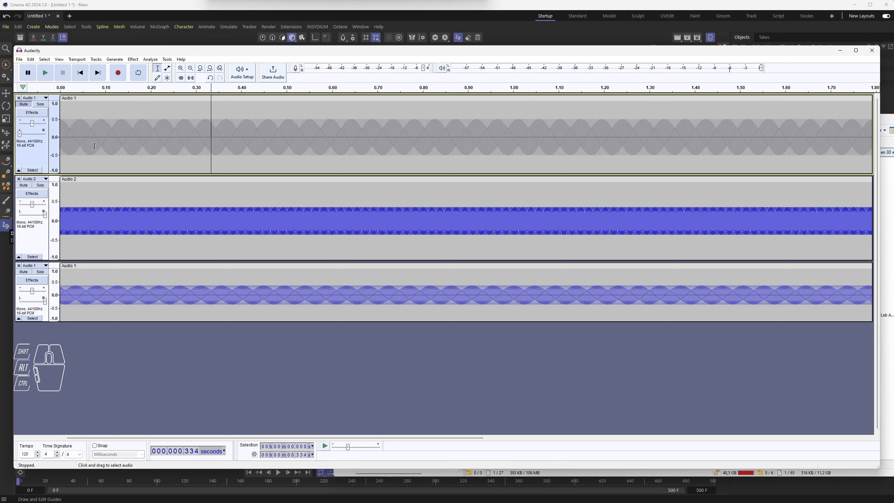
{"action": "left_click", "coordinate": [24, 105]}
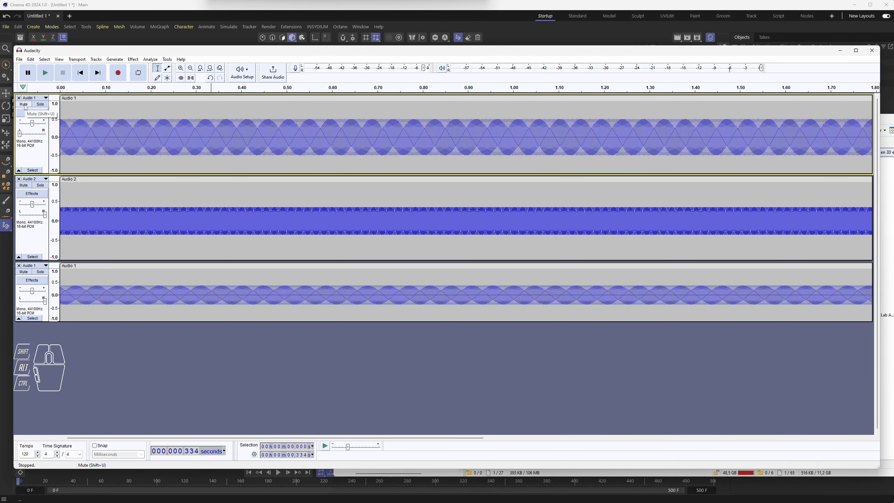
Export the entire three-track project as a stereo 16-bit WAV named DoubleWave01.wav, replacing the existing file
{"action": "left_click", "coordinate": [20, 59]}
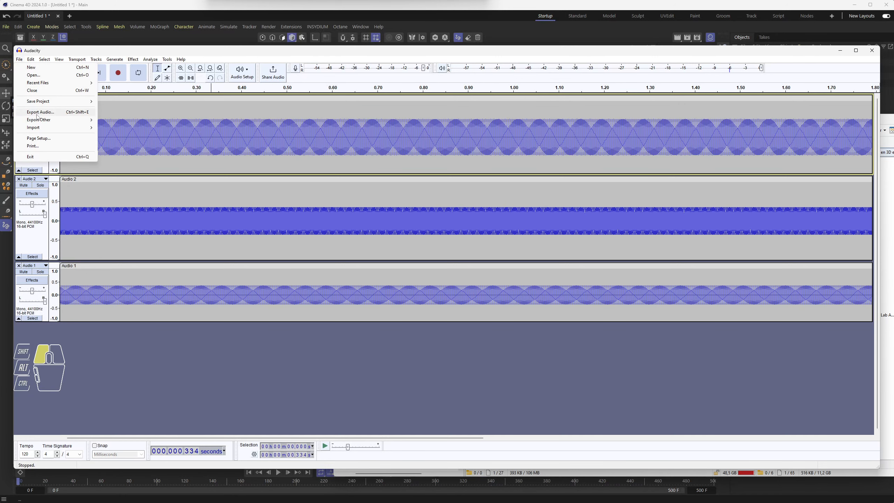
{"action": "left_click", "coordinate": [395, 417]}
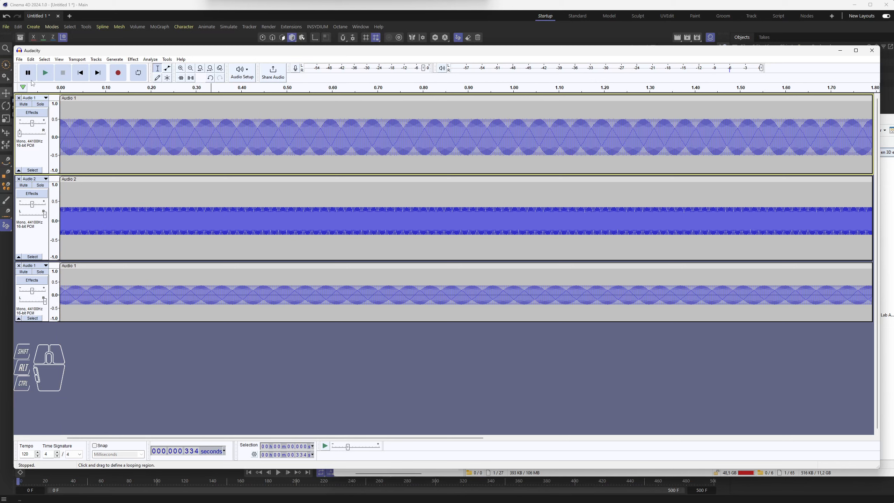
{"action": "left_click", "coordinate": [19, 59]}
{"action": "left_click", "coordinate": [28, 111]}
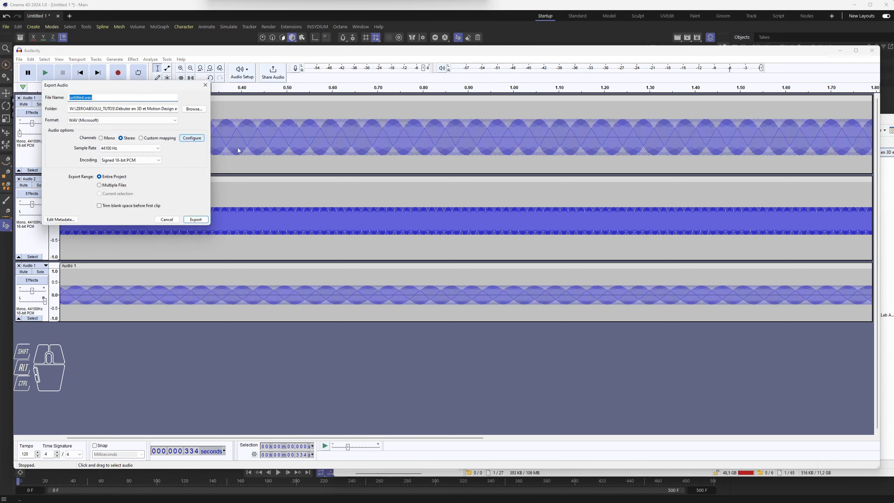
{"action": "type", "text": "DoubleWave01"}
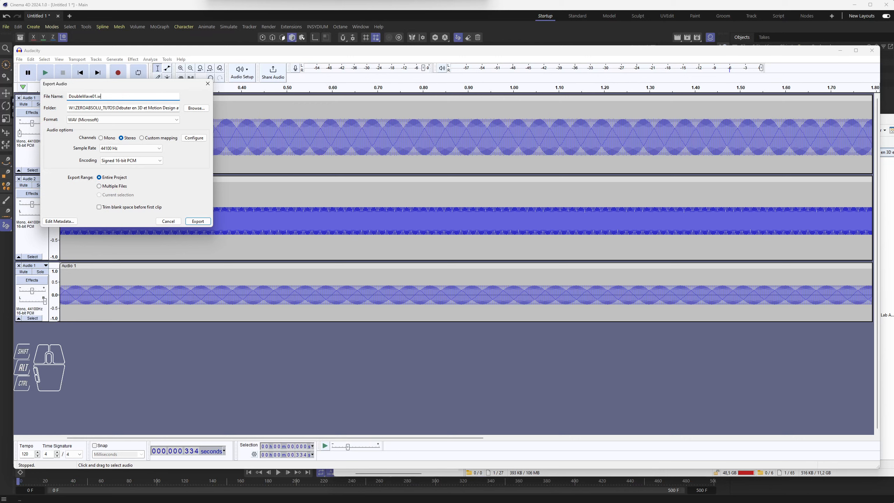
{"action": "key", "text": "Return"}
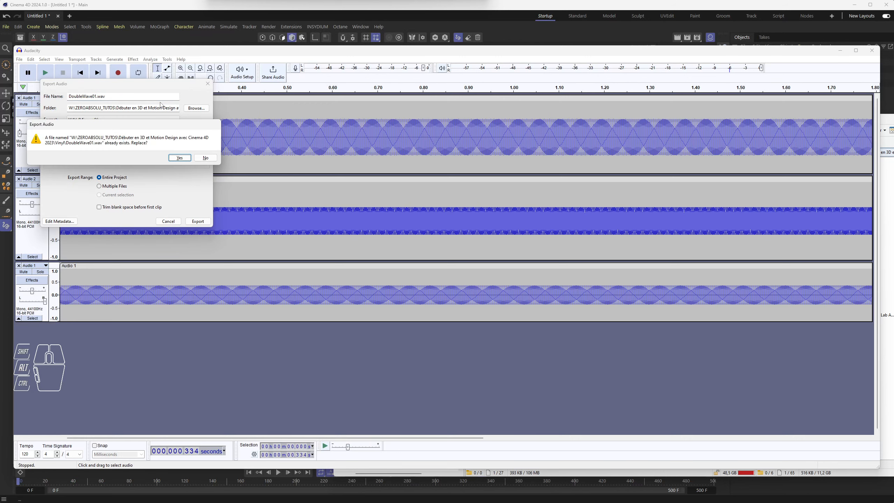
{"action": "key", "text": "Return"}
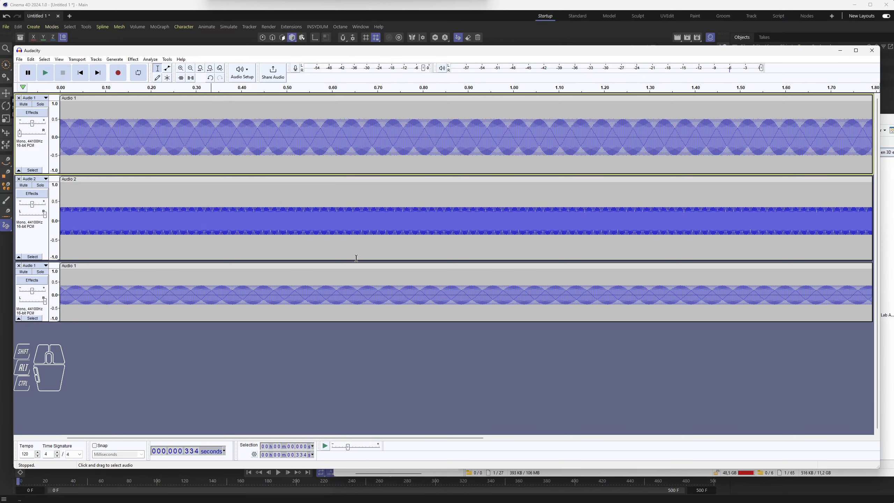
Import the DoubleWave01 stereo audio file into a new project and increase its track's height
{"action": "key", "text": "ctrl+n"}
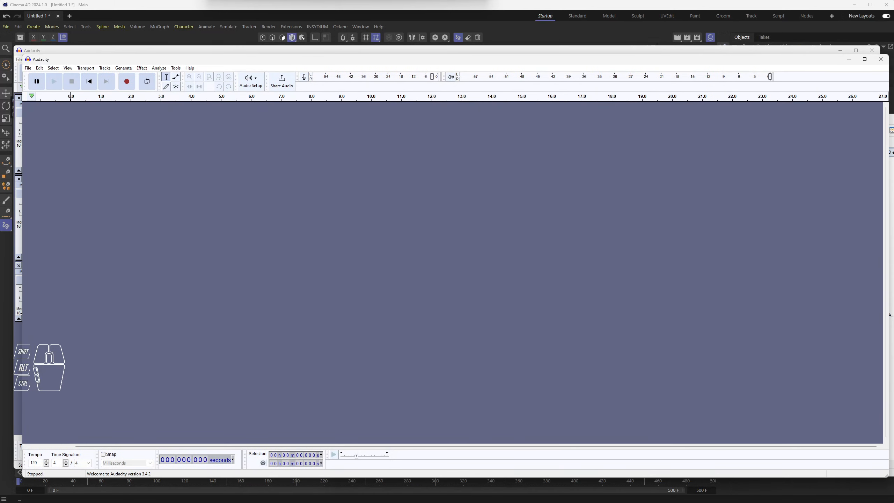
{"action": "key", "text": "alt+Tab"}
{"action": "left_click_drag", "start_coordinate": [772, 208], "coordinate": [226, 220]}
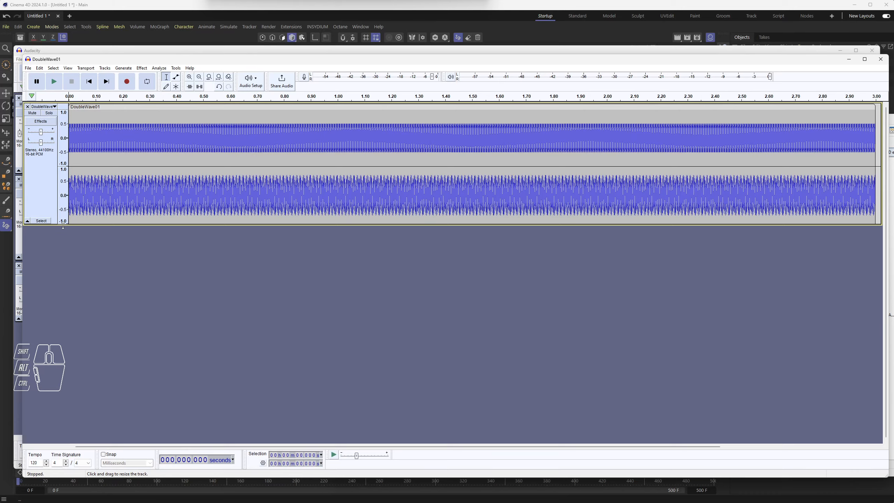
{"action": "left_click_drag", "start_coordinate": [103, 223], "coordinate": [84, 353]}
Examine the individual wave cycles of both channels at the start of the DoubleWave01 clip
{"action": "left_click", "coordinate": [78, 211]}
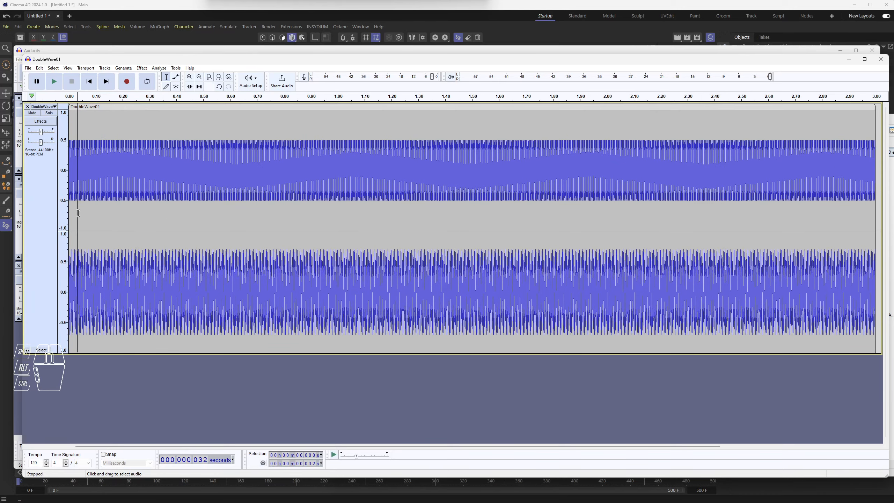
{"action": "scroll", "coordinate": [88, 239], "scroll_direction": "up", "scroll_amount": 6, "text": "ctrl+alt"}
{"action": "scroll", "coordinate": [147, 248], "scroll_direction": "up", "scroll_amount": 2, "text": "shift"}
{"action": "scroll", "coordinate": [148, 248], "scroll_direction": "up", "scroll_amount": 4, "text": "shift"}
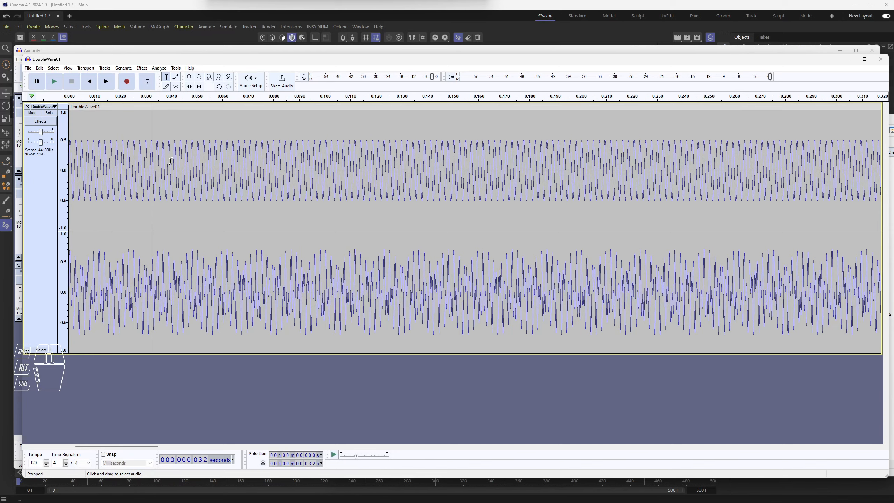
{"action": "scroll", "coordinate": [148, 225], "scroll_direction": "up", "scroll_amount": 5, "text": "ctrl+alt"}
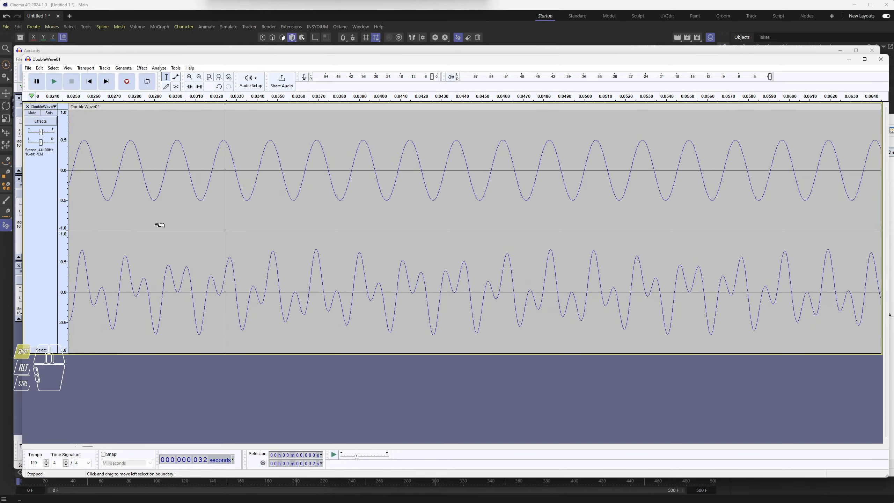
{"action": "scroll", "coordinate": [159, 225], "scroll_direction": "up", "scroll_amount": 6, "text": "shift"}
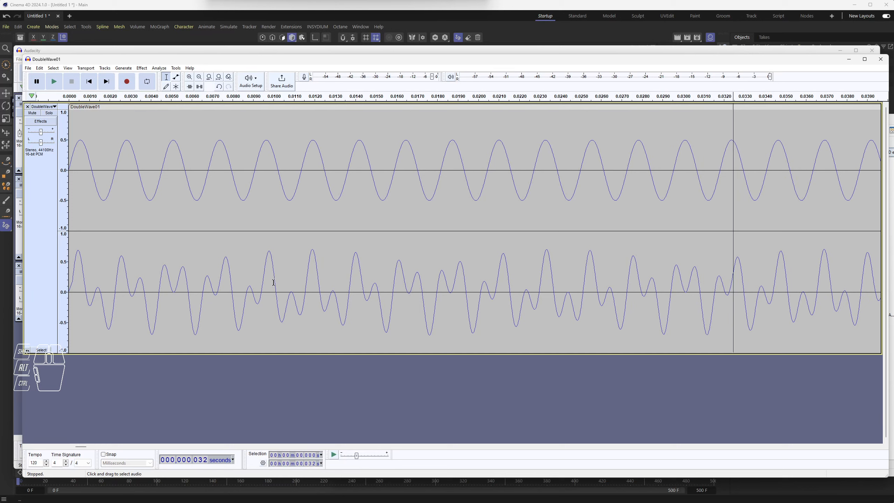
{"action": "left_click_drag", "start_coordinate": [102, 152], "coordinate": [116, 153]}
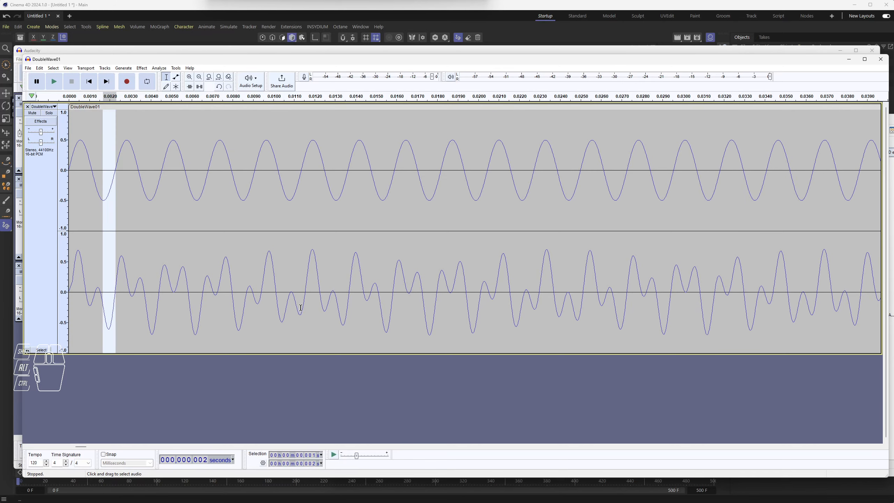
{"action": "left_click", "coordinate": [261, 374]}
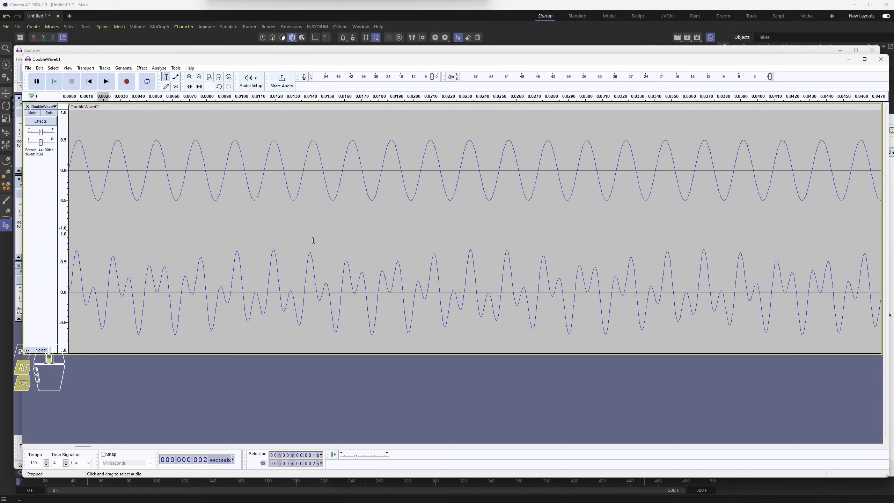
Trim the end of the DoubleWave01 clip so that it is about 1 second long
{"action": "scroll", "coordinate": [312, 239], "scroll_direction": "down", "scroll_amount": 5, "text": "ctrl+alt"}
{"action": "scroll", "coordinate": [313, 239], "scroll_direction": "down", "scroll_amount": 3, "text": "ctrl+alt"}
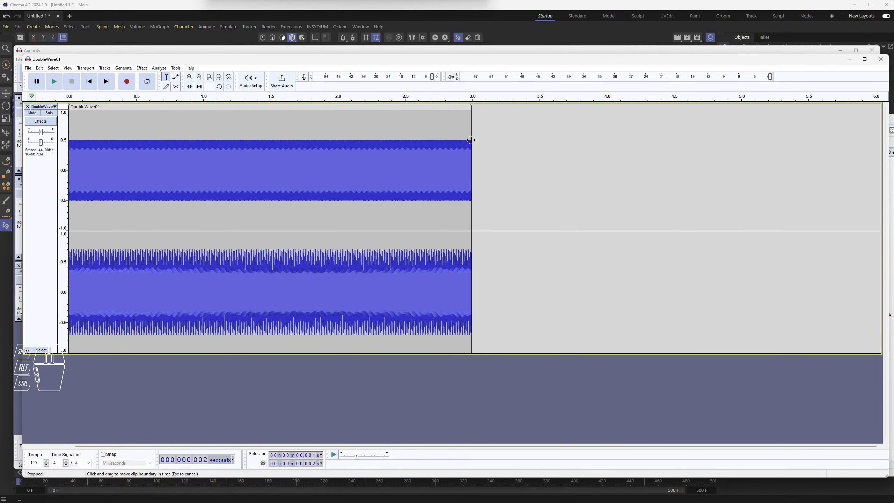
{"action": "left_click_drag", "start_coordinate": [469, 140], "coordinate": [203, 139]}
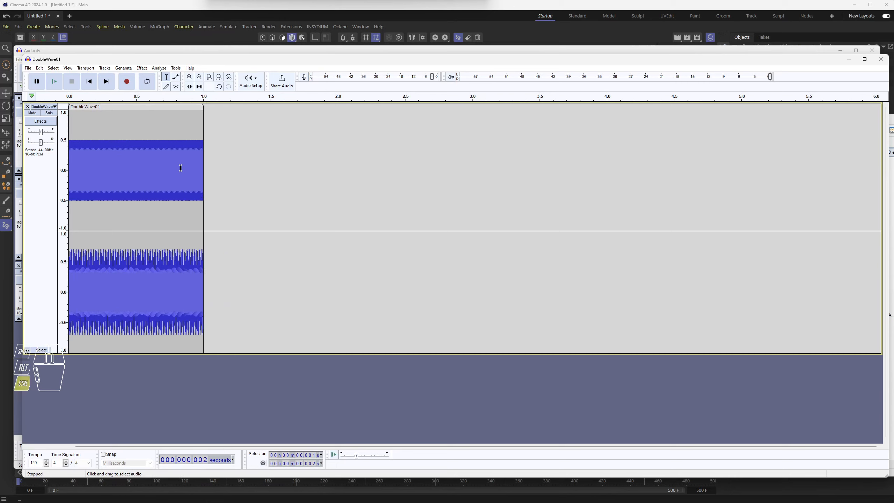
Export the entire project as the stereo file DoubleWave01.wav in WAV (Microsoft) format, at 44100 Hz with Signed 16-bit PCM encoding
{"action": "key", "text": "ctrl+s"}
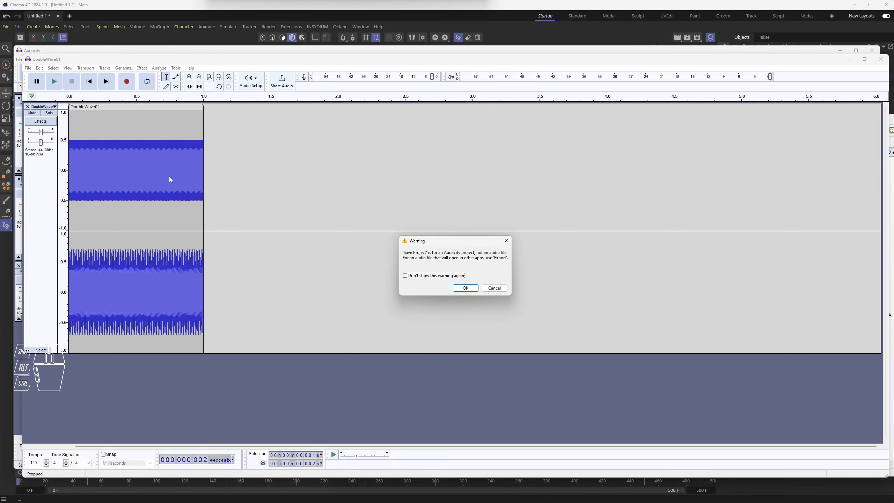
{"action": "left_click", "coordinate": [499, 290]}
{"action": "left_click", "coordinate": [28, 68]}
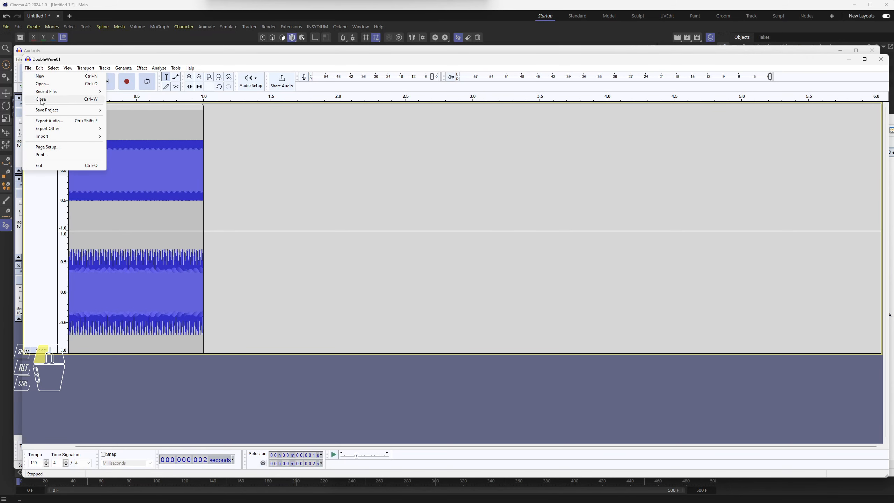
{"action": "left_click", "coordinate": [49, 121]}
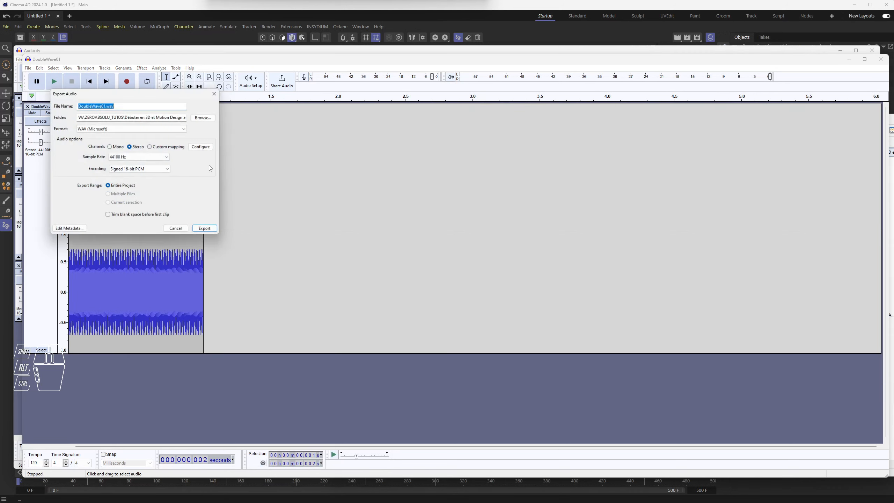
{"action": "left_click", "coordinate": [210, 231]}
{"action": "left_click", "coordinate": [190, 167]}
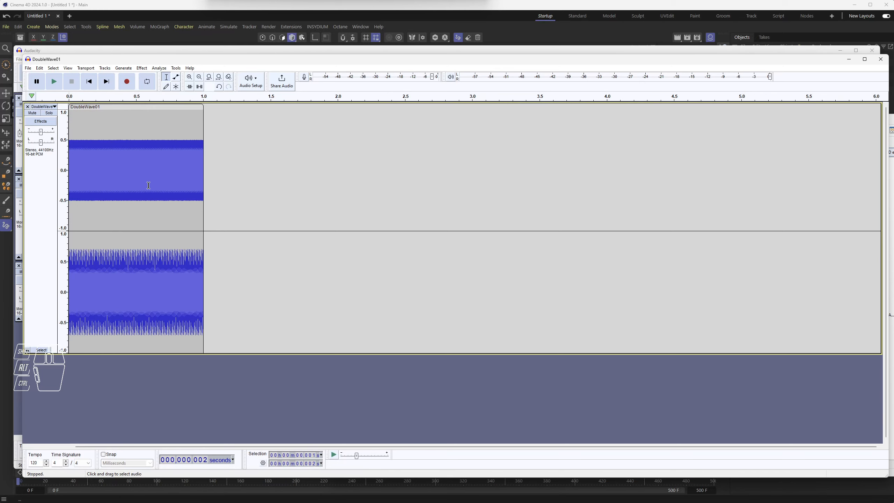
Select the whole DoubleWave01 clip and open Sample Data Export using the plug-in from C:\Program Files\Audacity\plug-ins
{"action": "scroll", "coordinate": [197, 211], "scroll_direction": "up", "scroll_amount": 3, "text": "ctrl"}
{"action": "scroll", "coordinate": [266, 227], "scroll_direction": "up", "scroll_amount": 1, "text": "shift"}
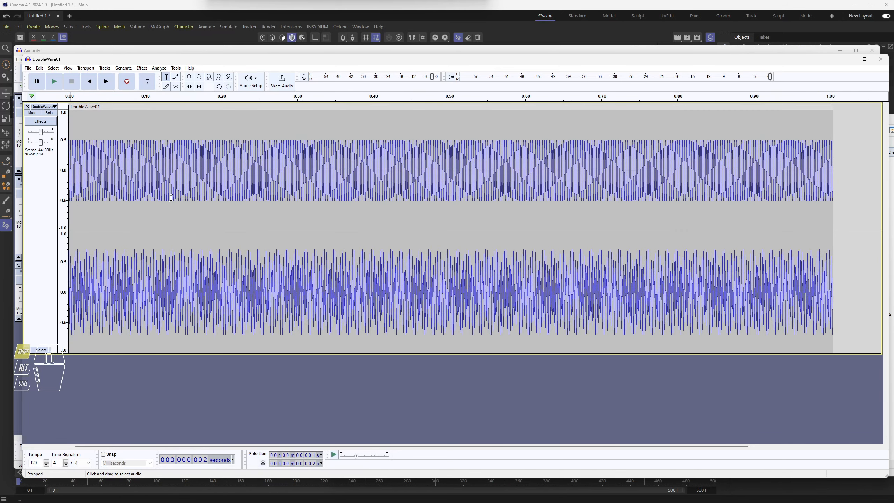
{"action": "left_click", "coordinate": [125, 107]}
{"action": "left_click", "coordinate": [176, 68]}
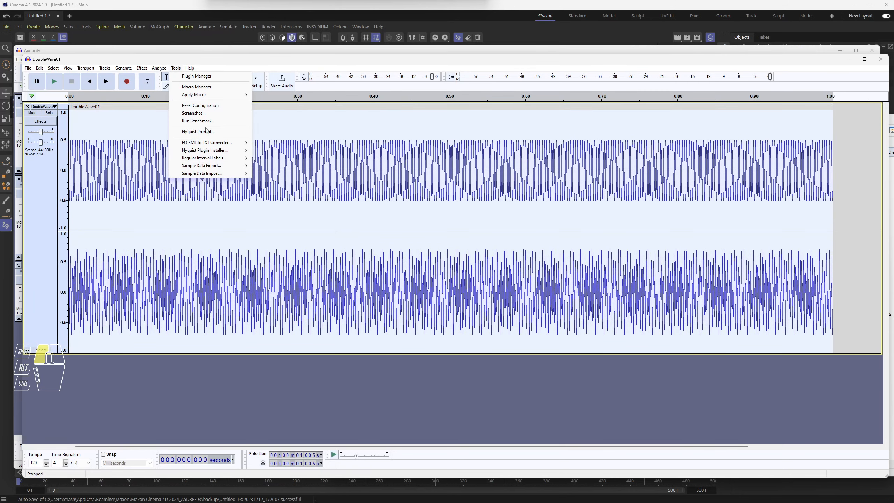
{"action": "mouse_move", "coordinate": [207, 152]}
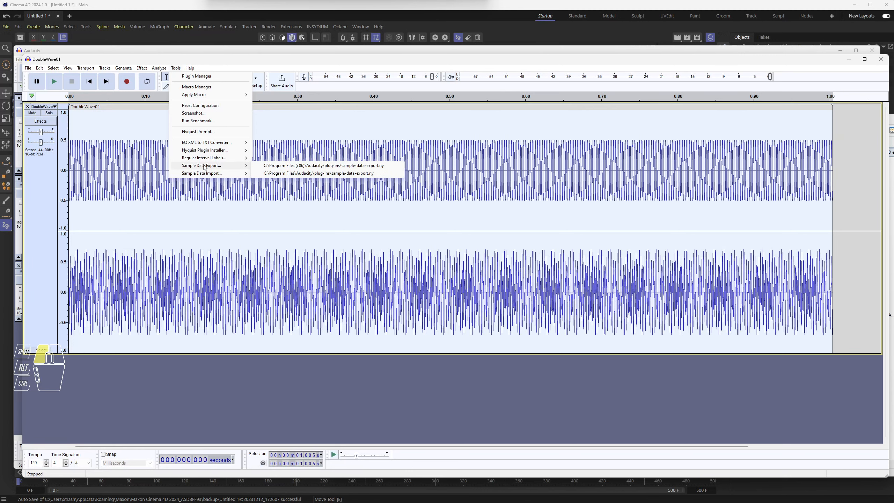
{"action": "left_click", "coordinate": [113, 157]}
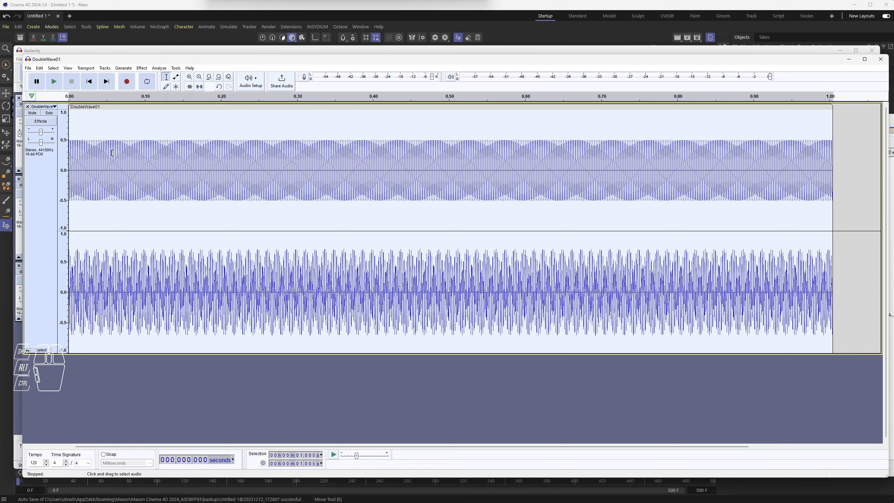
{"action": "left_click", "coordinate": [176, 68]}
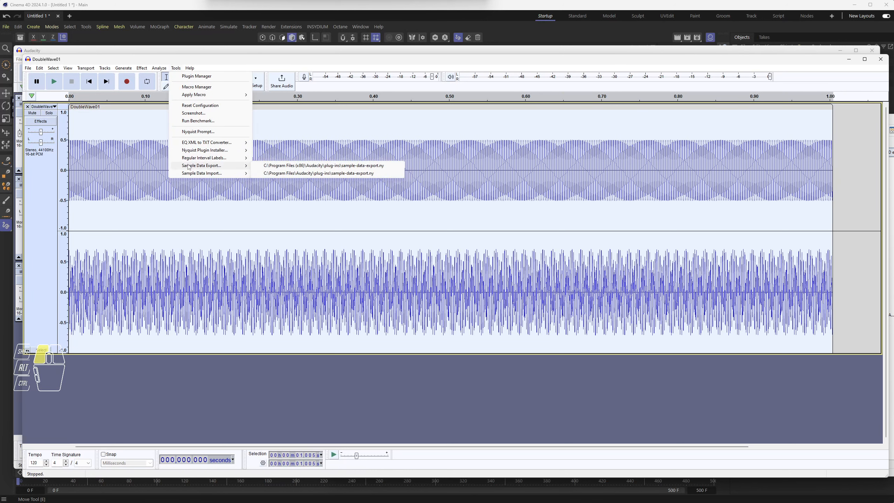
{"action": "left_click", "coordinate": [324, 178]}
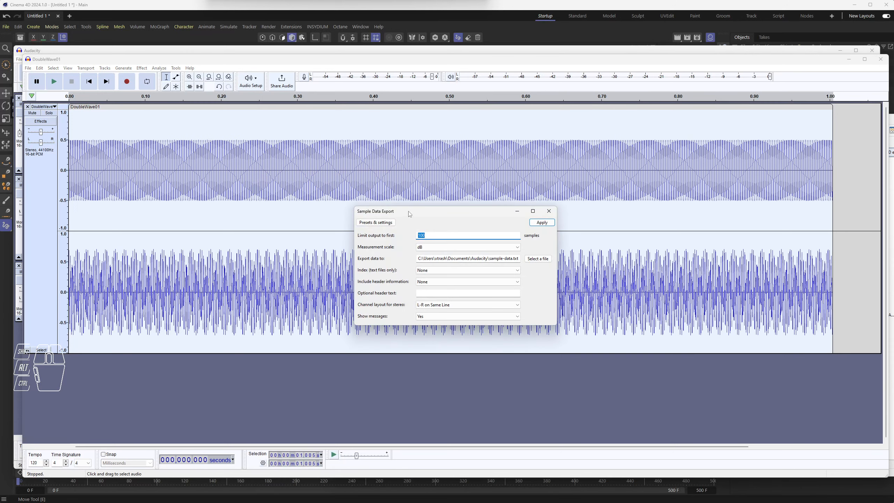
{"action": "left_click_drag", "start_coordinate": [408, 214], "coordinate": [229, 171]}
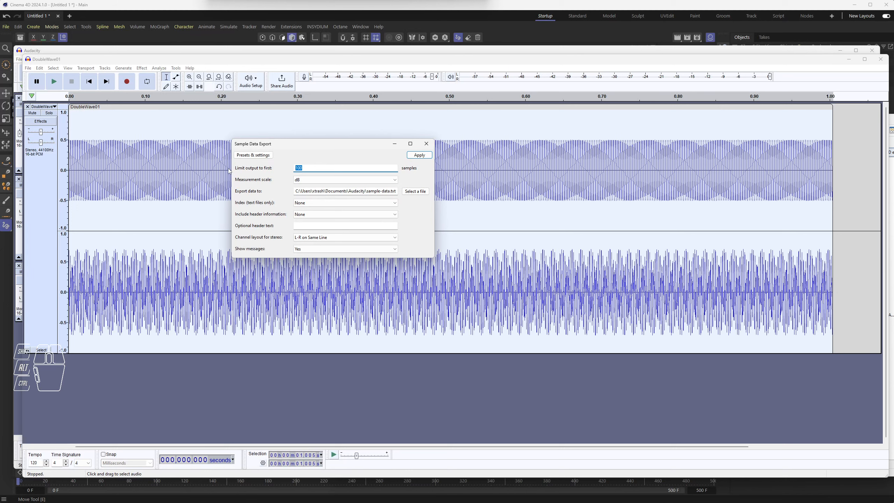
Limit the sample data output to the first 100000 samples and set the measurement scale to Linear
{"action": "type", "text": "10"}
{"action": "left_click", "coordinate": [387, 182]}
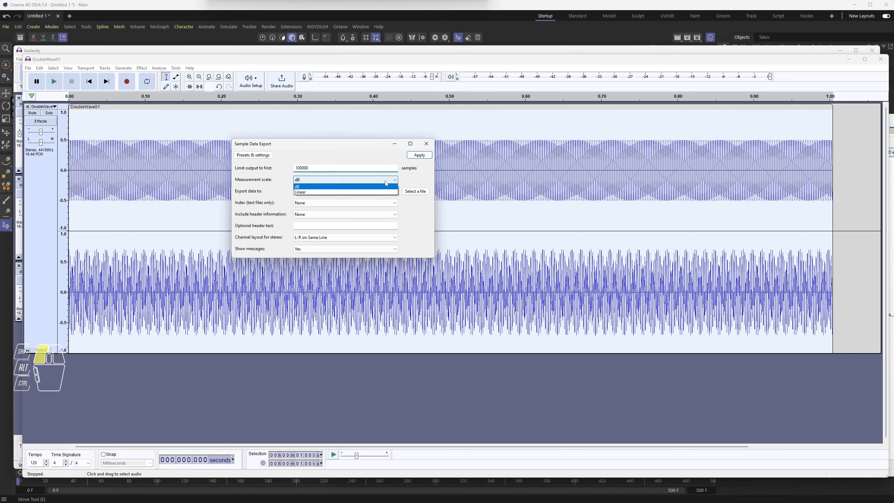
{"action": "left_click", "coordinate": [363, 192]}
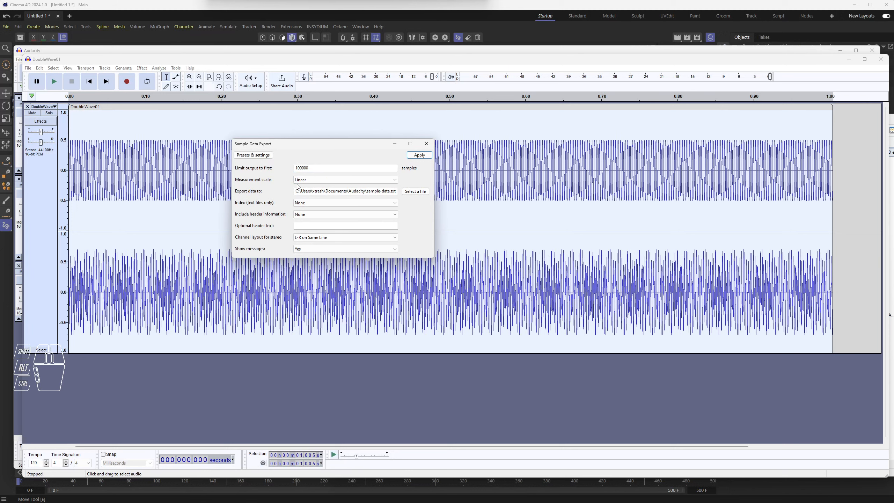
Replace the sample data export path with w\DoubleWave01.txt
{"action": "left_click_drag", "start_coordinate": [365, 190], "coordinate": [298, 191]}
{"action": "type", "text": "w"}
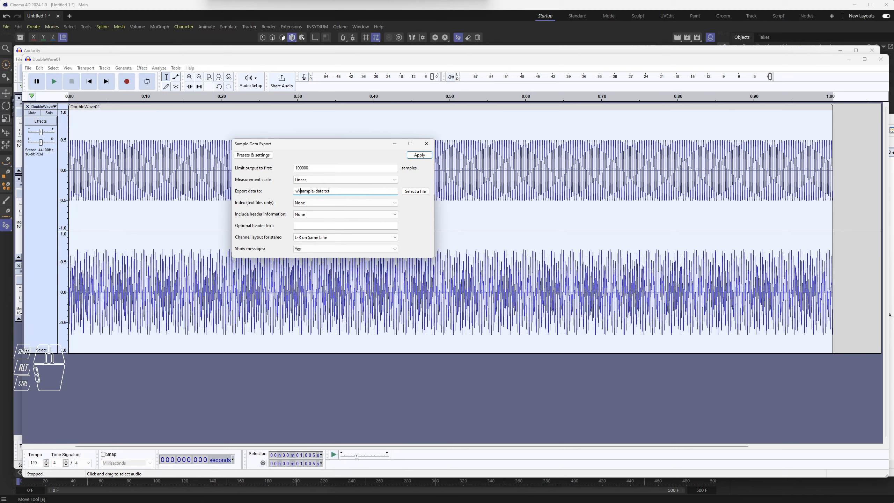
{"action": "key", "text": "ctrl+shift+Right"}
{"action": "key", "text": "ctrl+shift+Right"}
{"action": "type", "text": "Double_Wave"}
{"action": "type", "text": "01"}
Choose L-R on Same Line as the stereo channel layout and try to run the sample data export
{"action": "left_click", "coordinate": [314, 239]}
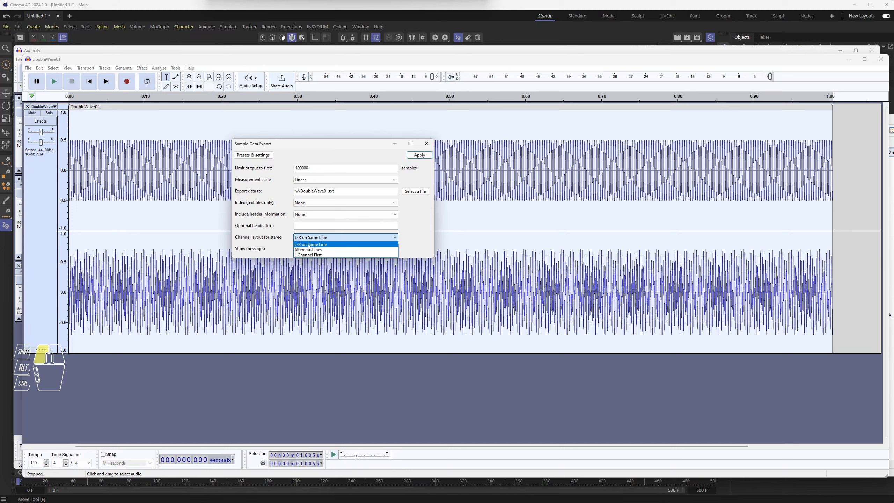
{"action": "left_click", "coordinate": [312, 247]}
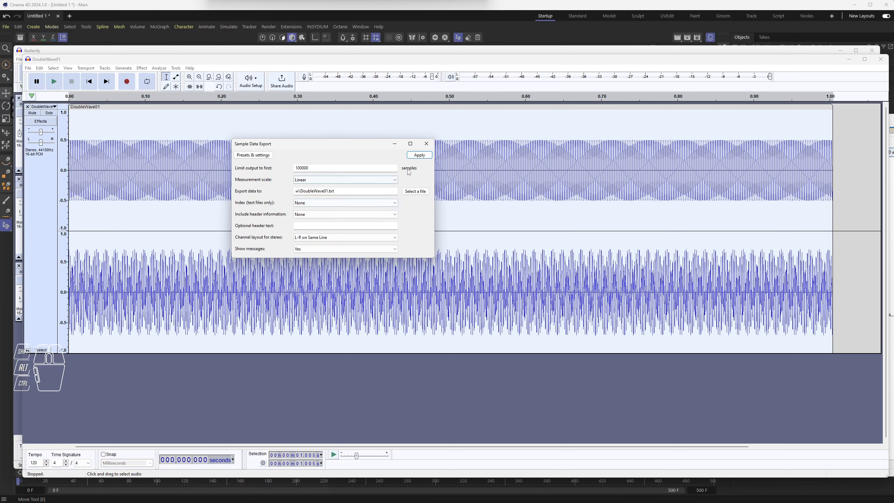
{"action": "left_click", "coordinate": [420, 156]}
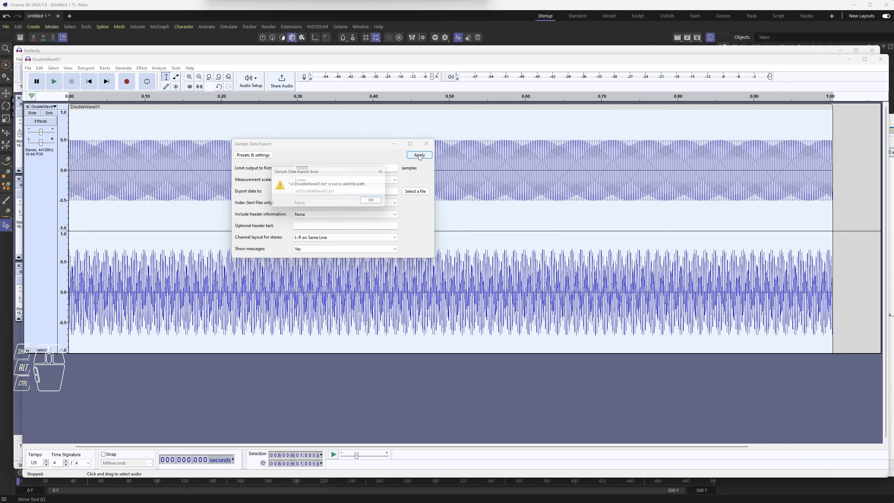
{"action": "left_click", "coordinate": [376, 202]}
Correct the export path to w:\DoubleWave01.txt and write the sample data to that file
{"action": "left_click", "coordinate": [300, 191]}
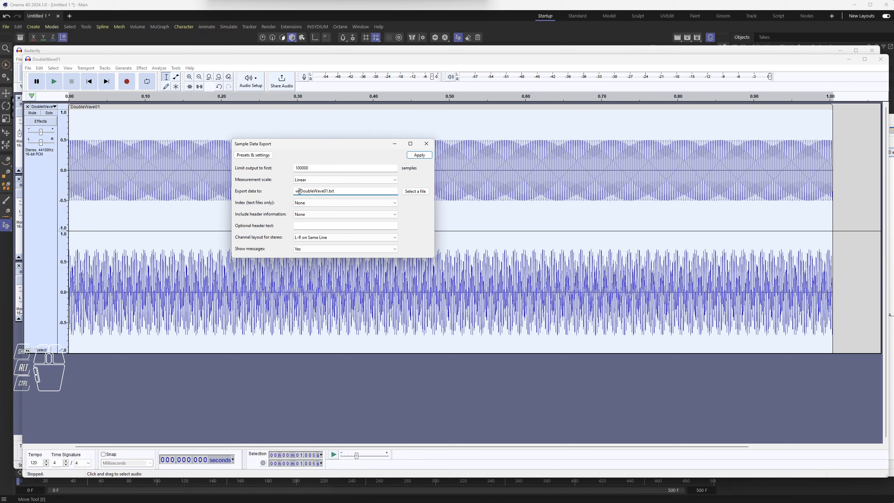
{"action": "type", "text": ":\\"}
{"action": "left_click", "coordinate": [419, 156]}
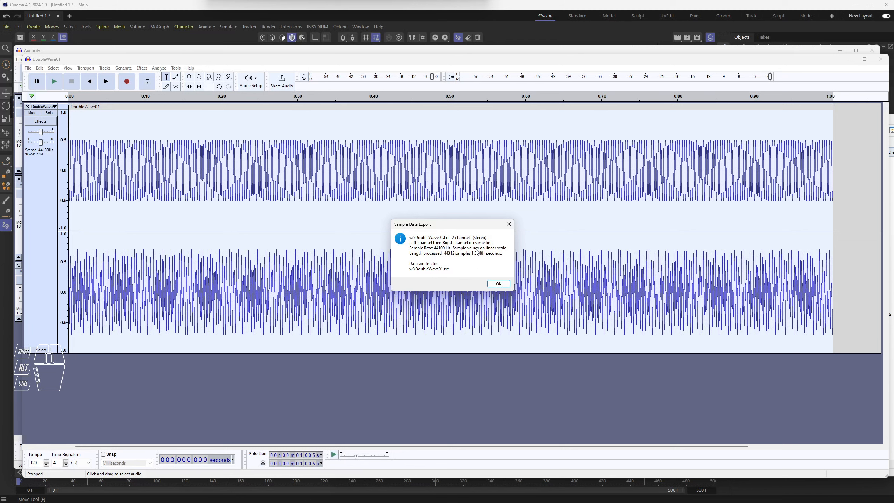
{"action": "left_click", "coordinate": [499, 283]}
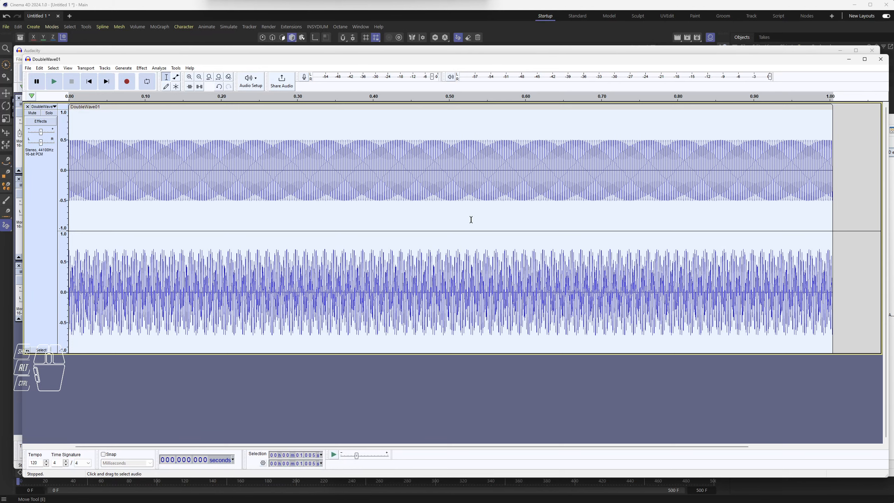
In the file manager, copy the name of DoubleWave01.txt in the Cinema 4D scripts folder and return to Cinema 4D
{"action": "key", "text": "alt+Tab"}
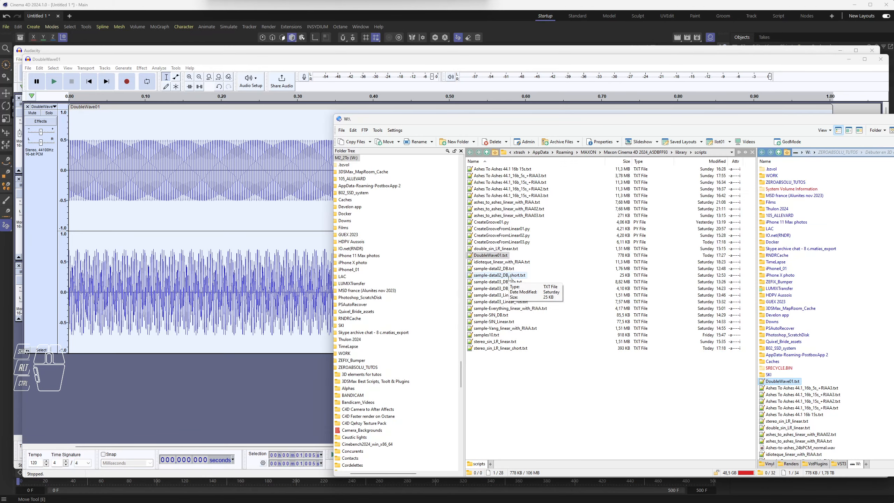
{"action": "left_click", "coordinate": [484, 257]}
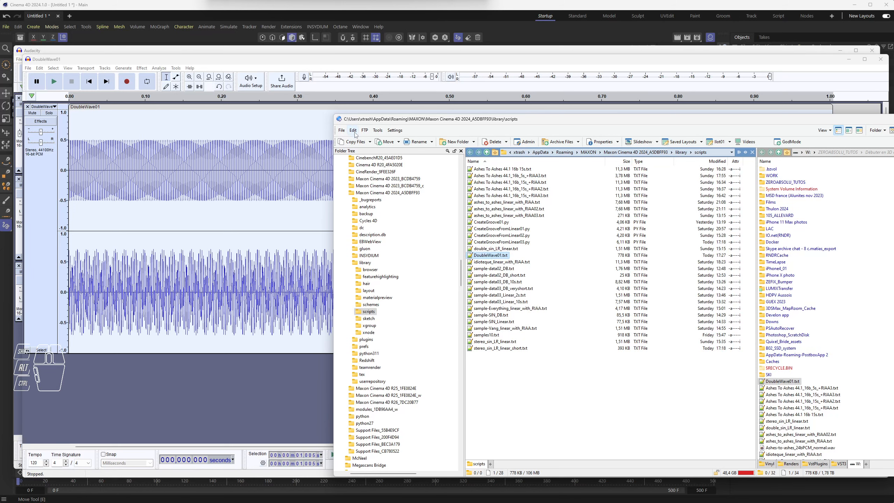
{"action": "left_click", "coordinate": [492, 256]}
{"action": "key", "text": "ctrl+c"}
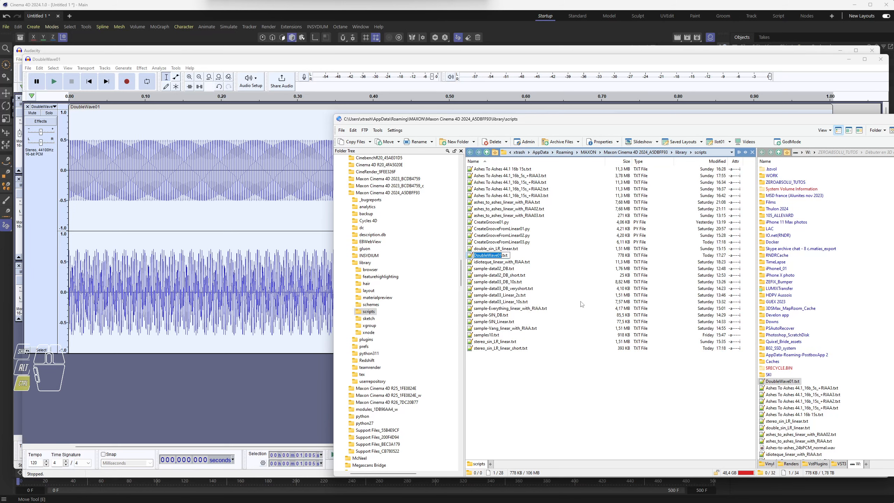
{"action": "key", "text": "Escape"}
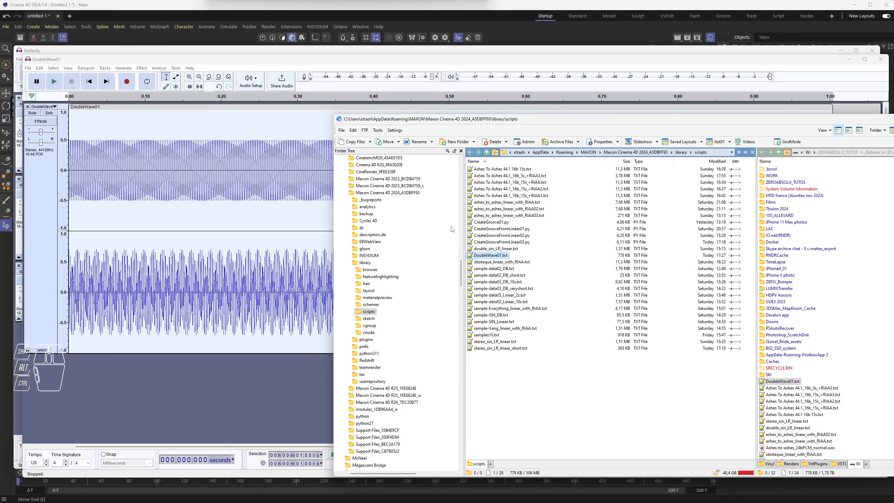
{"action": "left_click", "coordinate": [179, 1]}
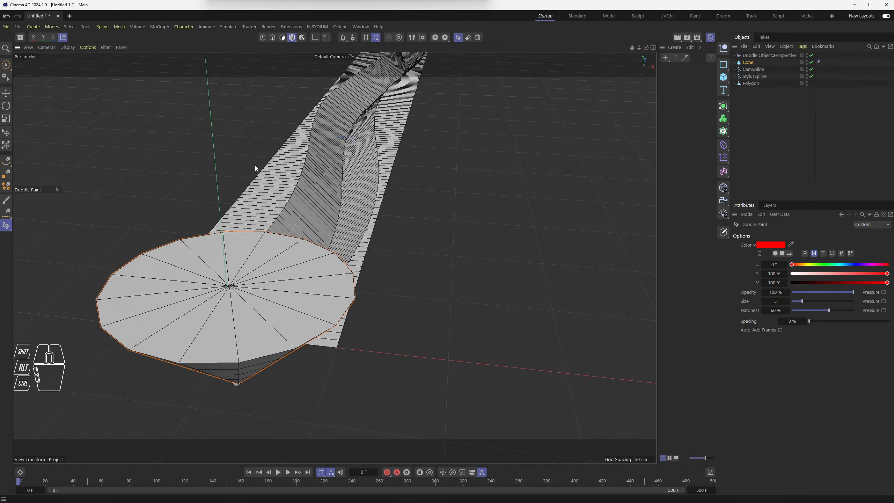
Create a new empty project, open the Script Manager on CreateGrooveFromLinear03, and move and enlarge its window to show more code
{"action": "left_click", "coordinate": [58, 16]}
{"action": "key", "text": "n"}
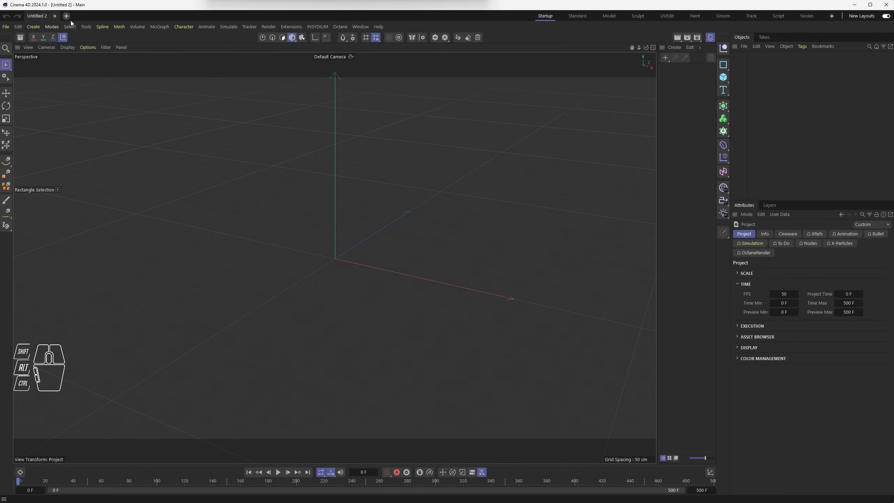
{"action": "left_click", "coordinate": [289, 27]}
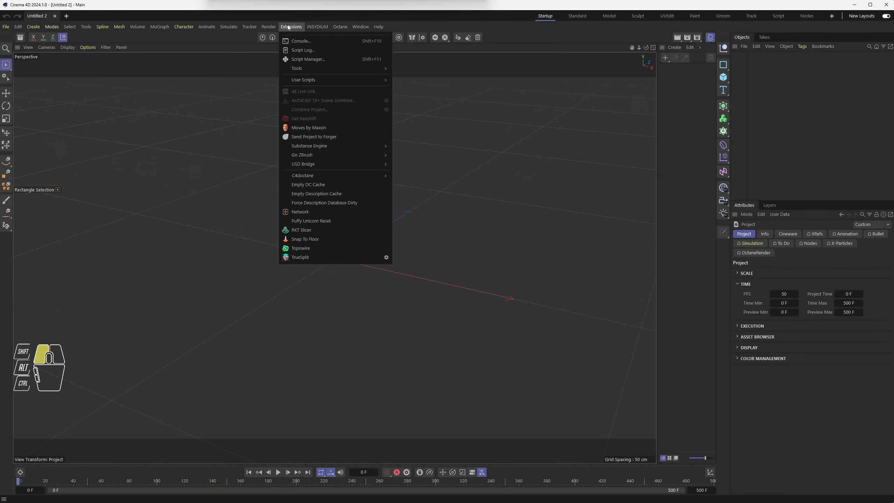
{"action": "left_click", "coordinate": [314, 60]}
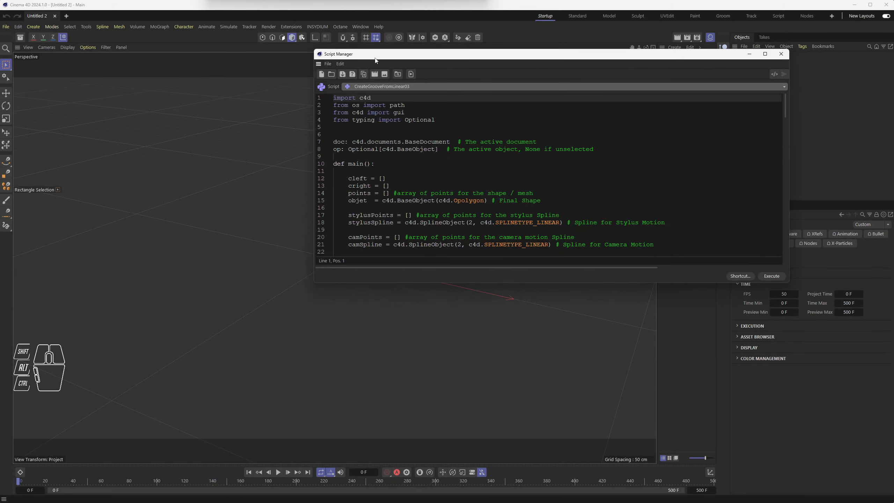
{"action": "left_click_drag", "start_coordinate": [374, 55], "coordinate": [0, 30]}
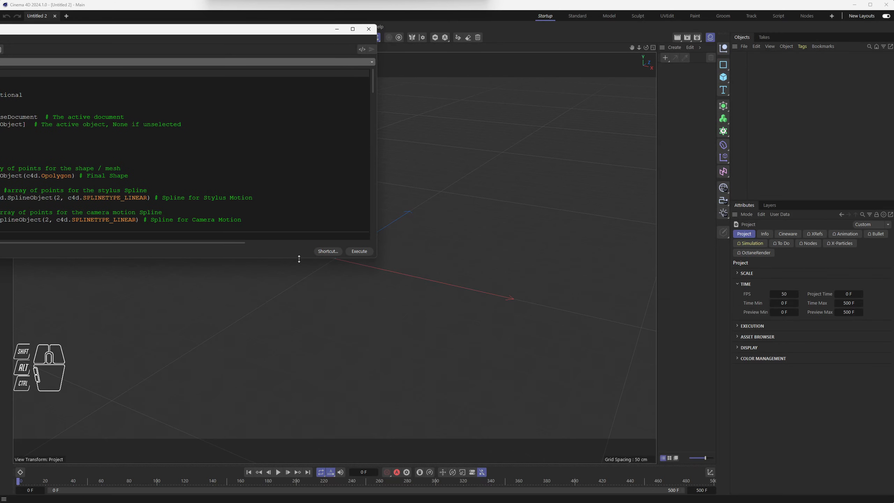
{"action": "left_click_drag", "start_coordinate": [303, 257], "coordinate": [283, 413]}
In the script's path.join line, replace the file name stereo_sin_LR_linear_short with DoubleWave01, keeping the .txt extension
{"action": "double_click", "coordinate": [132, 241]}
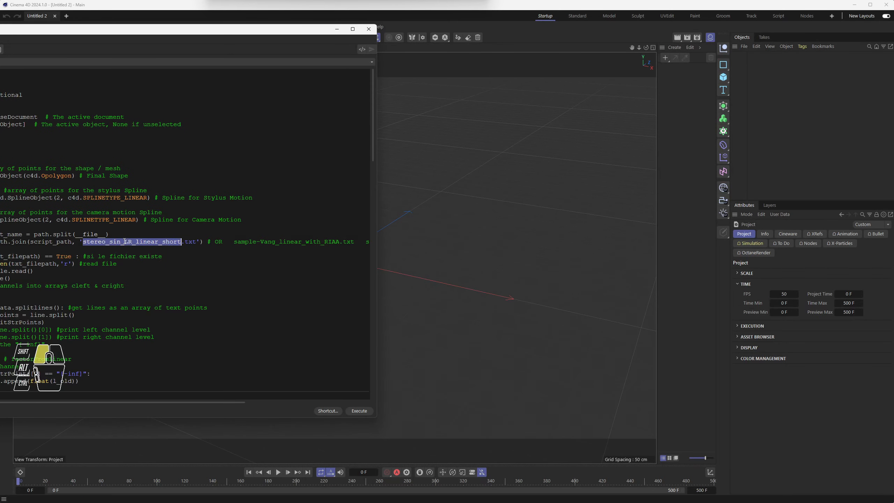
{"action": "key", "text": "ctrl+v"}
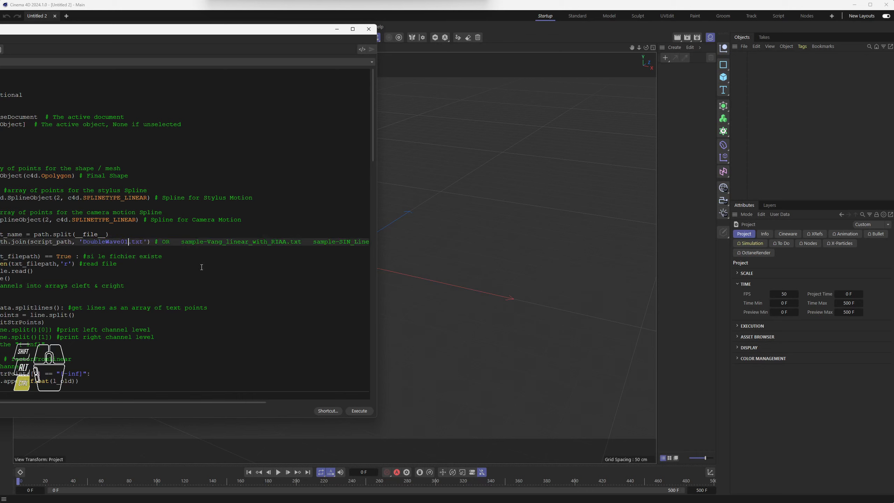
{"action": "left_click_drag", "start_coordinate": [83, 242], "coordinate": [140, 244]}
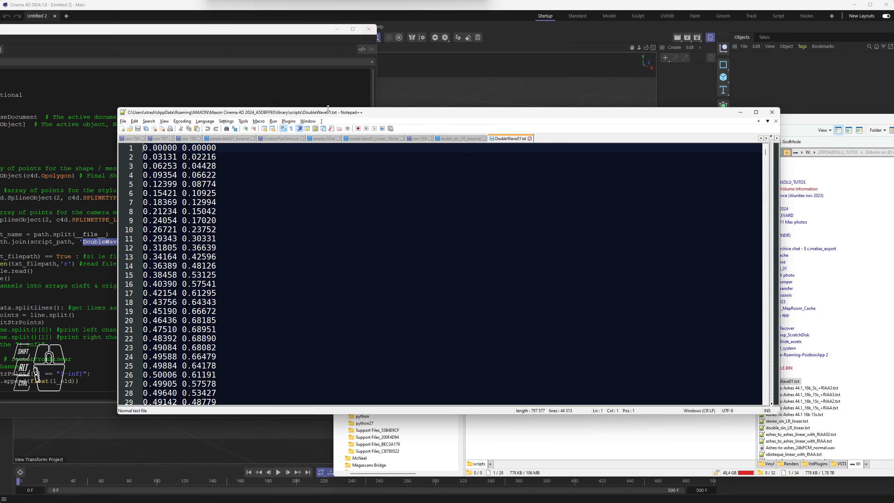
In Notepad++, examine the value pairs on the first two lines of DoubleWave01.txt
{"action": "left_click_drag", "start_coordinate": [148, 149], "coordinate": [217, 150]}
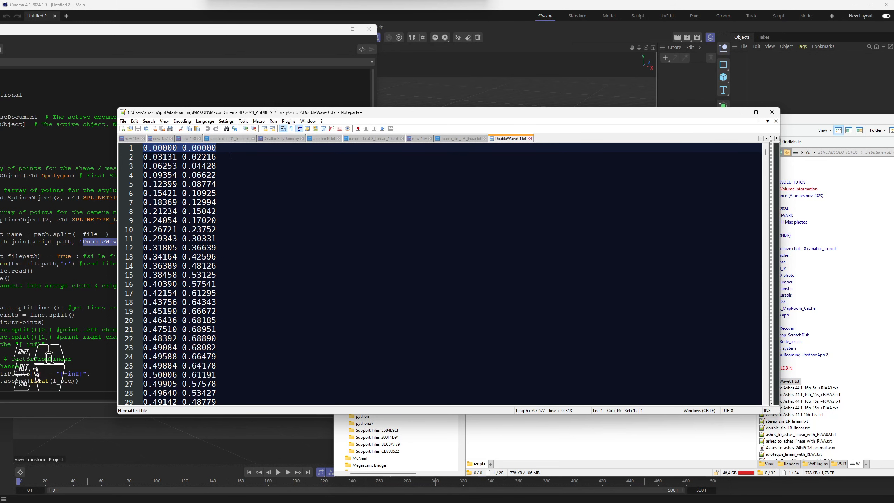
{"action": "left_click_drag", "start_coordinate": [147, 157], "coordinate": [216, 162]}
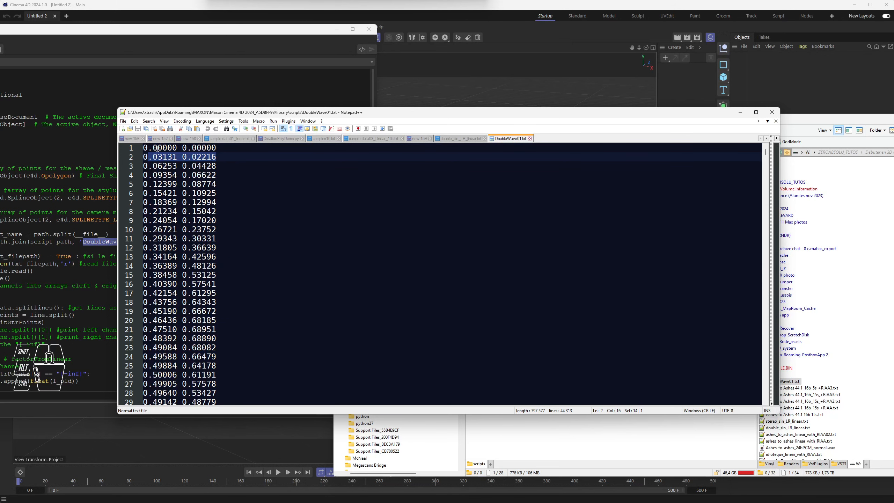
{"action": "left_click_drag", "start_coordinate": [148, 149], "coordinate": [177, 150]}
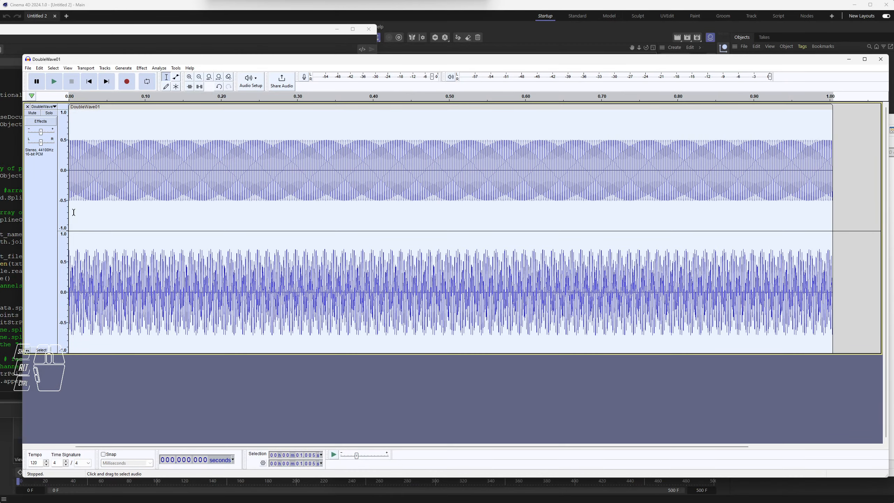
In Audacity, examine the individual samples at the start of both DoubleWave01 channels, with the full amplitude range in view
{"action": "left_click", "coordinate": [74, 212]}
{"action": "scroll", "coordinate": [240, 402], "scroll_direction": "up", "scroll_amount": 5, "text": "ctrl"}
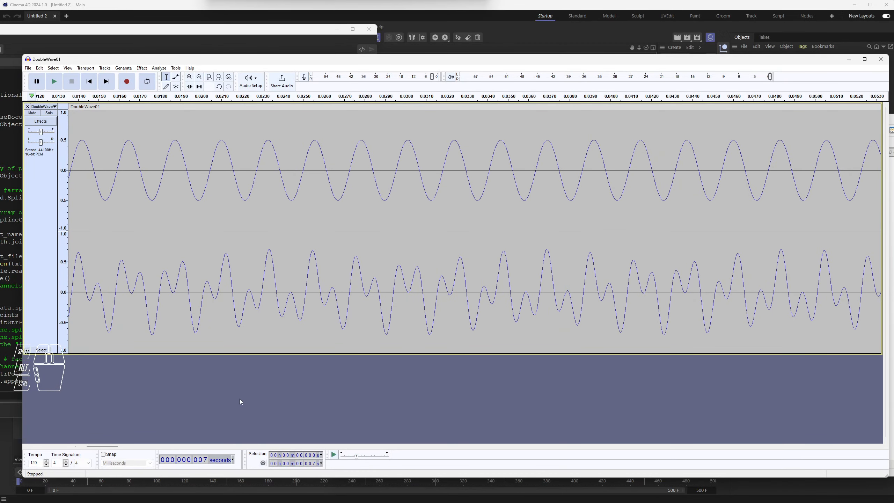
{"action": "key", "text": "Home"}
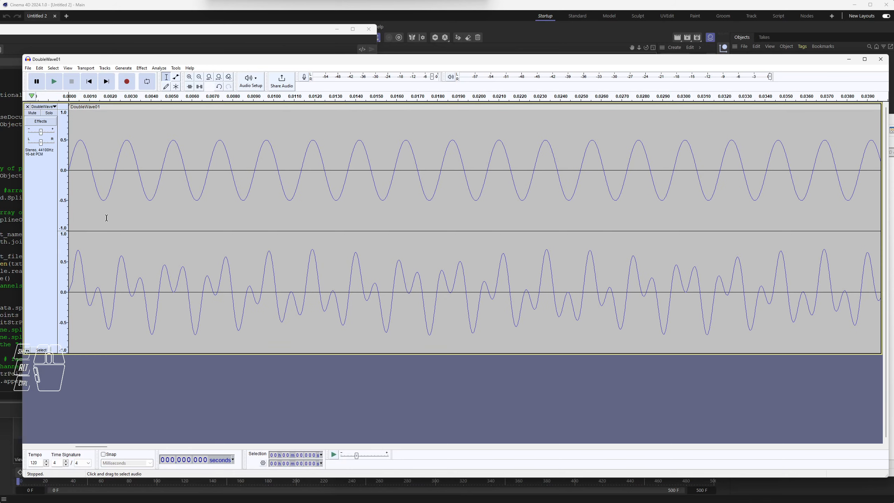
{"action": "scroll", "coordinate": [60, 181], "scroll_direction": "up", "scroll_amount": 3, "text": "ctrl"}
{"action": "scroll", "coordinate": [100, 184], "scroll_direction": "up", "scroll_amount": 5, "text": "ctrl+alt"}
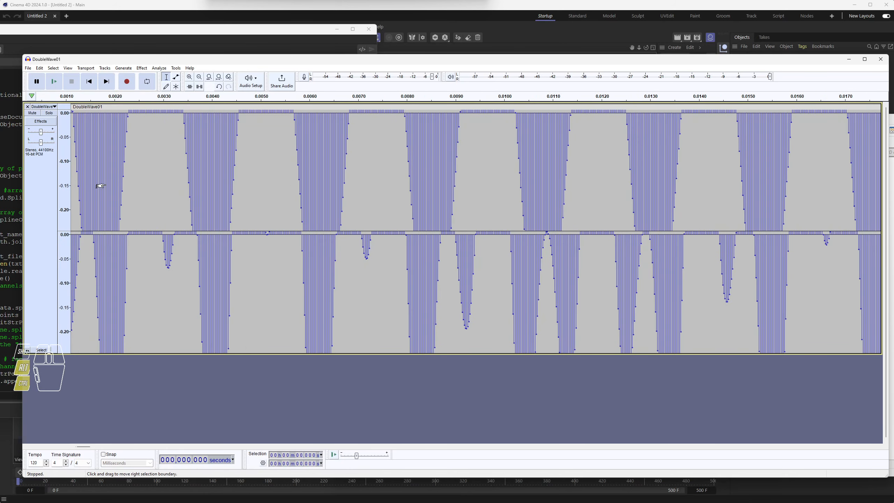
{"action": "scroll", "coordinate": [64, 204], "scroll_direction": "down", "scroll_amount": 2, "text": "ctrl+alt"}
{"action": "scroll", "coordinate": [65, 204], "scroll_direction": "down", "scroll_amount": 1, "text": "ctrl+alt"}
{"action": "scroll", "coordinate": [92, 202], "scroll_direction": "up", "scroll_amount": 2, "text": "shift"}
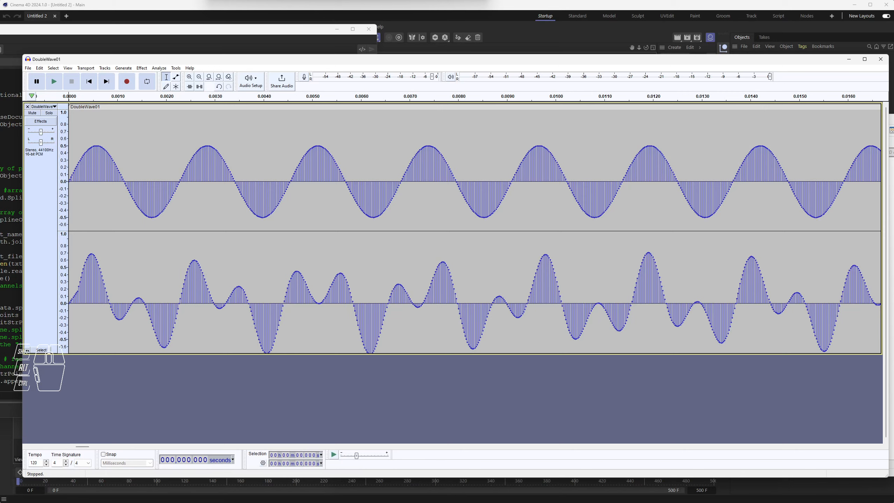
Place DoubleWave01.txt in Notepad++ beside the waveform and compare its left and right value columns with the two channels
{"action": "left_click", "coordinate": [179, 502]}
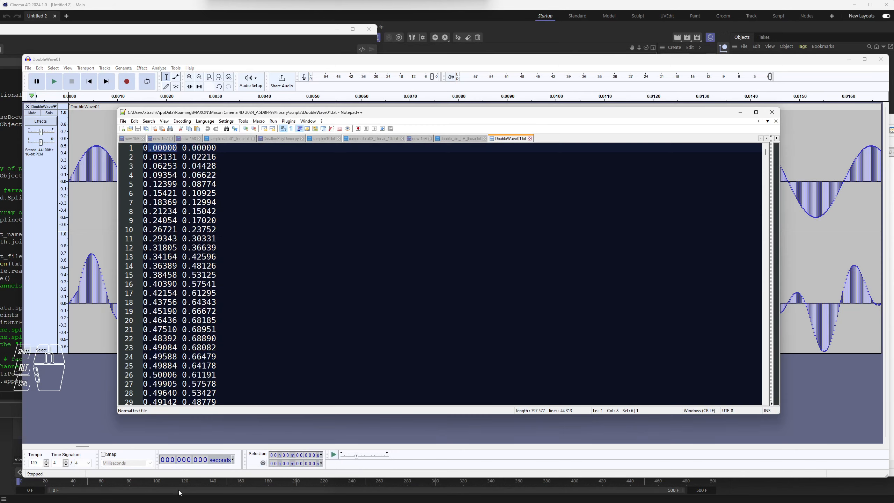
{"action": "left_click", "coordinate": [153, 151]}
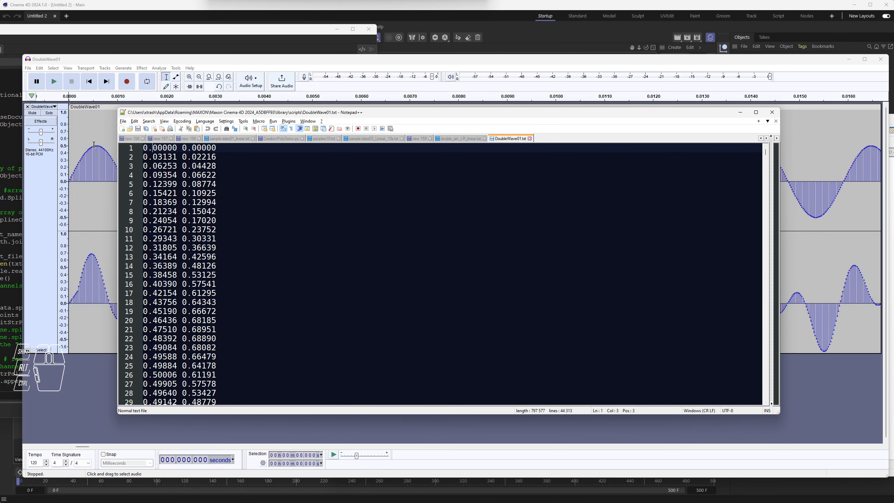
{"action": "left_click_drag", "start_coordinate": [183, 112], "coordinate": [341, 109]}
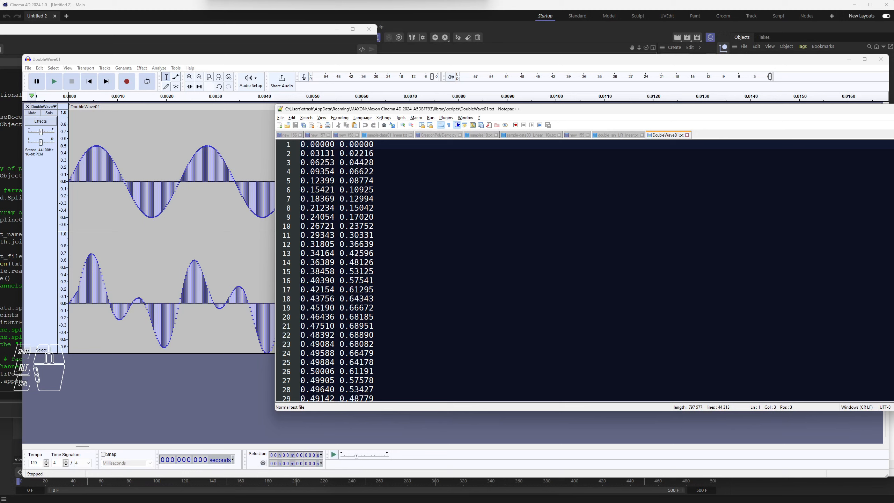
{"action": "left_click_drag", "start_coordinate": [306, 144], "coordinate": [319, 199]}
{"action": "left_click_drag", "start_coordinate": [311, 372], "coordinate": [335, 372]}
{"action": "left_click_drag", "start_coordinate": [341, 144], "coordinate": [374, 144]}
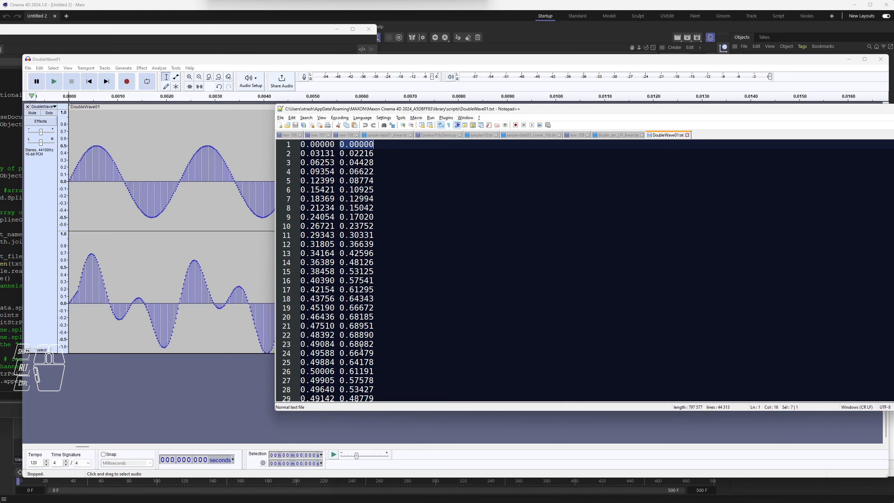
{"action": "left_click_drag", "start_coordinate": [350, 334], "coordinate": [374, 326]}
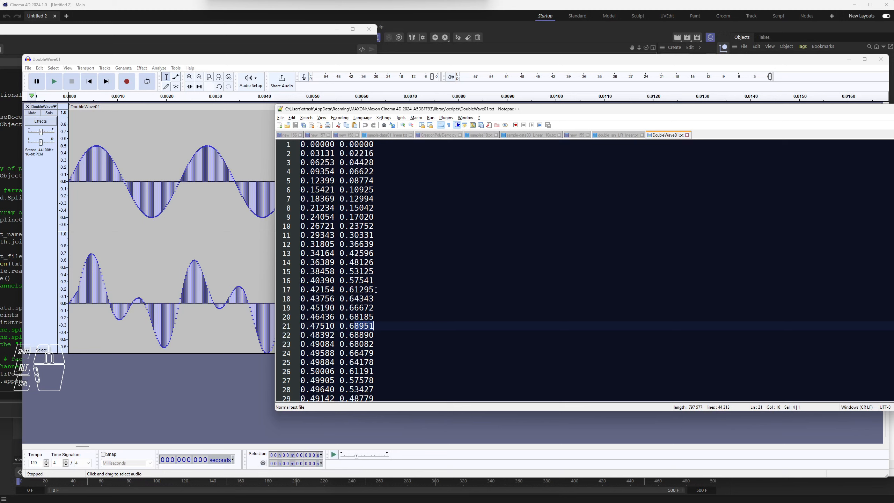
Read further down DoubleWave01.txt to about line 370, examining how the left and right sample values alternate in sign
{"action": "scroll", "coordinate": [358, 290], "scroll_direction": "down", "scroll_amount": 20}
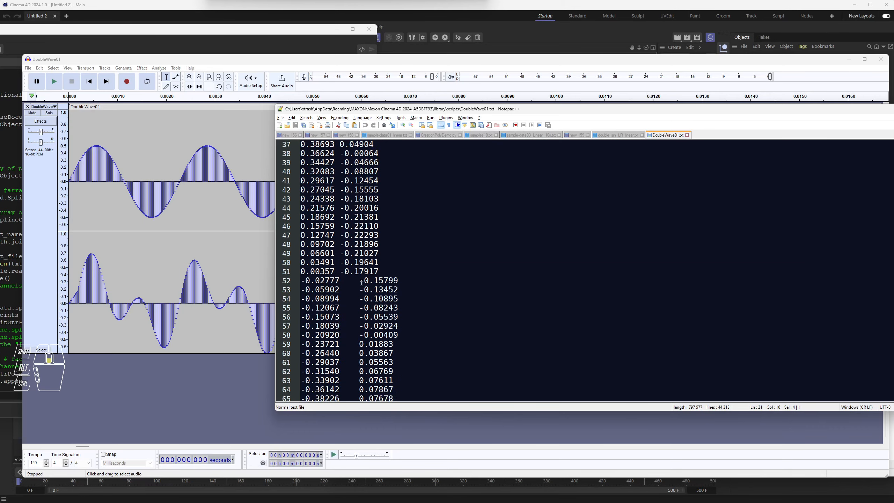
{"action": "scroll", "coordinate": [362, 283], "scroll_direction": "down", "scroll_amount": 20}
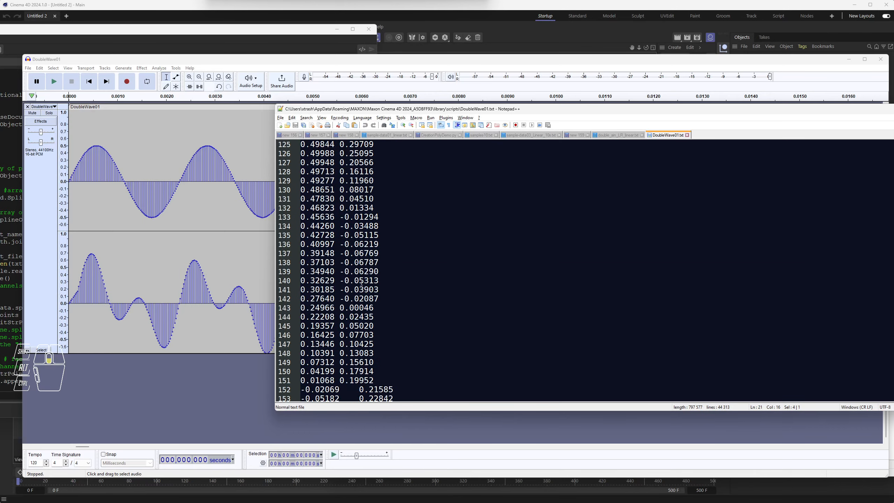
{"action": "scroll", "coordinate": [362, 283], "scroll_direction": "down", "scroll_amount": 20}
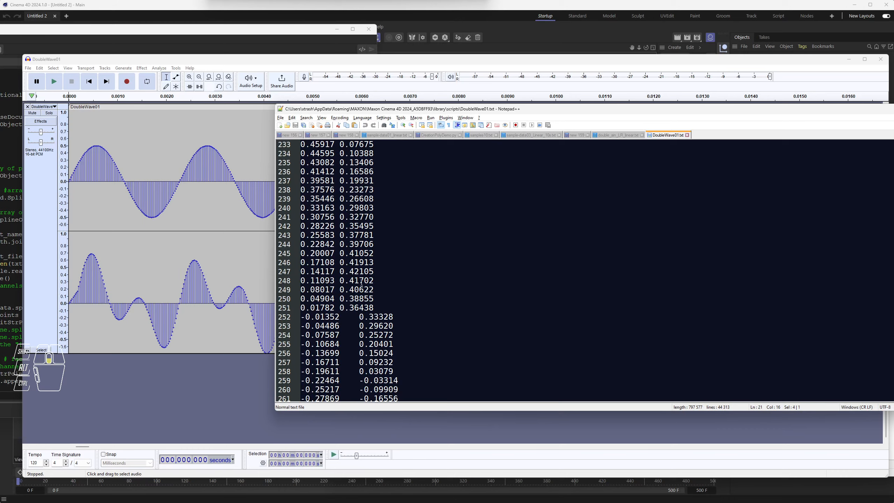
{"action": "scroll", "coordinate": [362, 282], "scroll_direction": "down", "scroll_amount": 20}
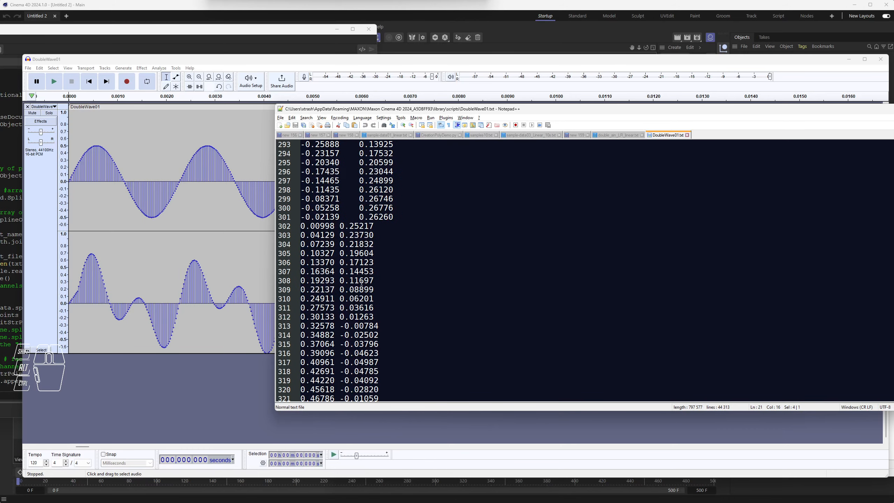
{"action": "scroll", "coordinate": [362, 282], "scroll_direction": "down", "scroll_amount": 13}
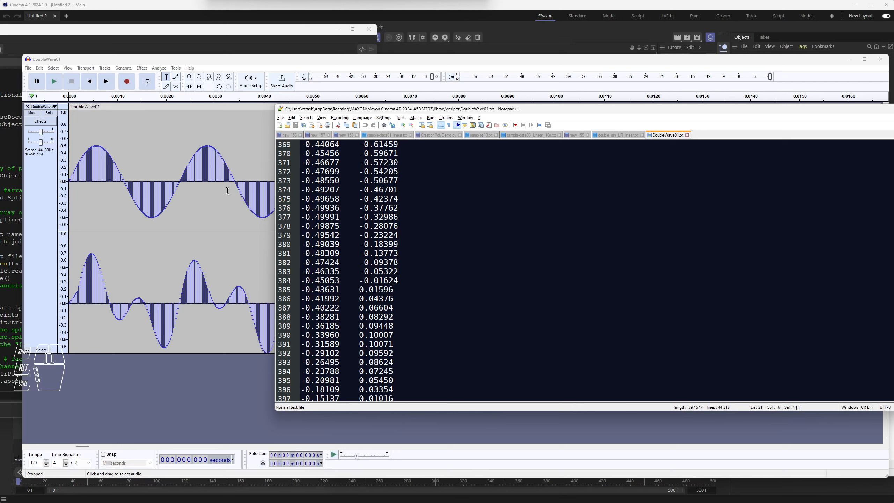
{"action": "left_click_drag", "start_coordinate": [368, 153], "coordinate": [372, 153]}
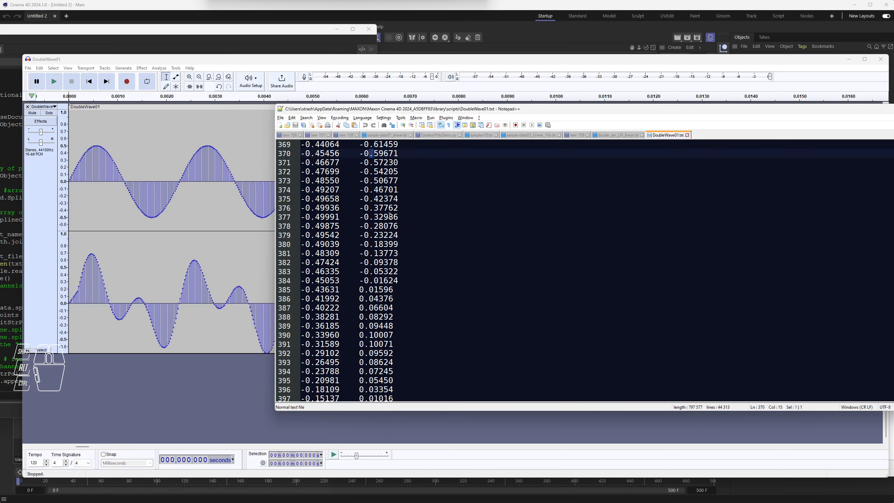
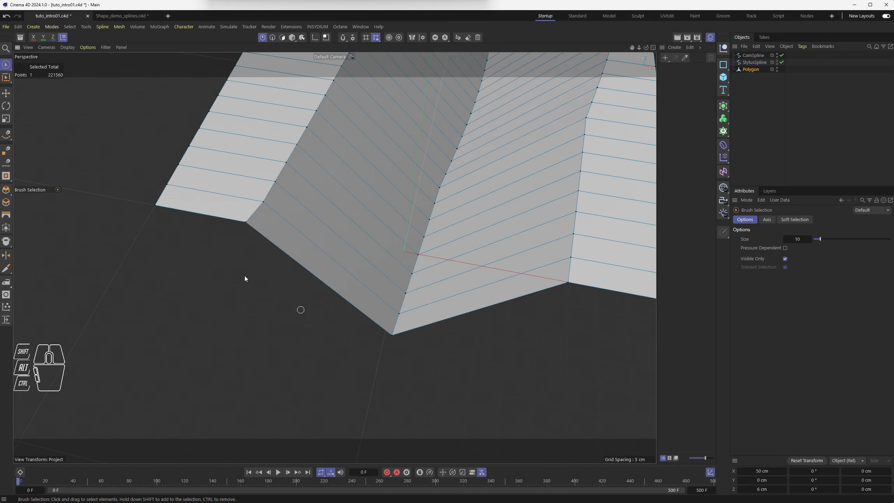
In Cinema 4D, examine the generated groove polygon in tuto_intro01.c4d along its full length and from its front end
{"action": "left_click_drag", "start_coordinate": [315, 251], "coordinate": [394, 232], "text": "alt"}
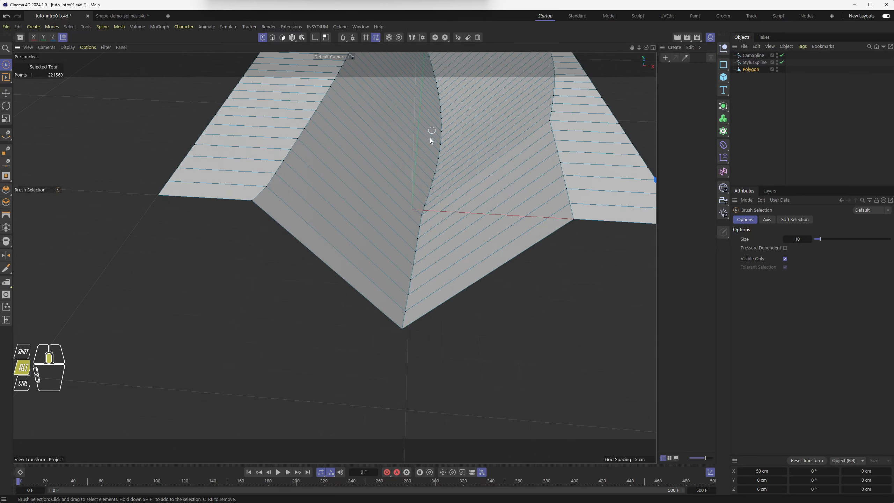
{"action": "middle_click_drag", "start_coordinate": [430, 138], "coordinate": [375, 271], "text": "alt"}
{"action": "scroll", "coordinate": [377, 270], "scroll_direction": "down", "scroll_amount": 6, "text": "alt"}
{"action": "left_click_drag", "start_coordinate": [377, 270], "coordinate": [382, 244], "text": "alt"}
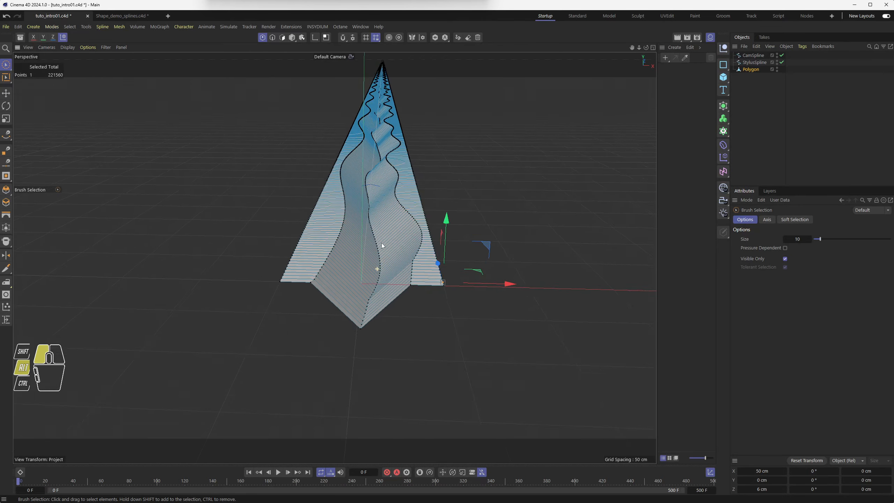
{"action": "mouse_move", "coordinate": [367, 162]}
{"action": "left_mouse_down", "text": "alt"}
{"action": "mouse_move", "coordinate": [352, 235]}
{"action": "mouse_move", "coordinate": [356, 269]}
{"action": "mouse_move", "coordinate": [366, 154]}
{"action": "left_mouse_up", "text": "alt"}
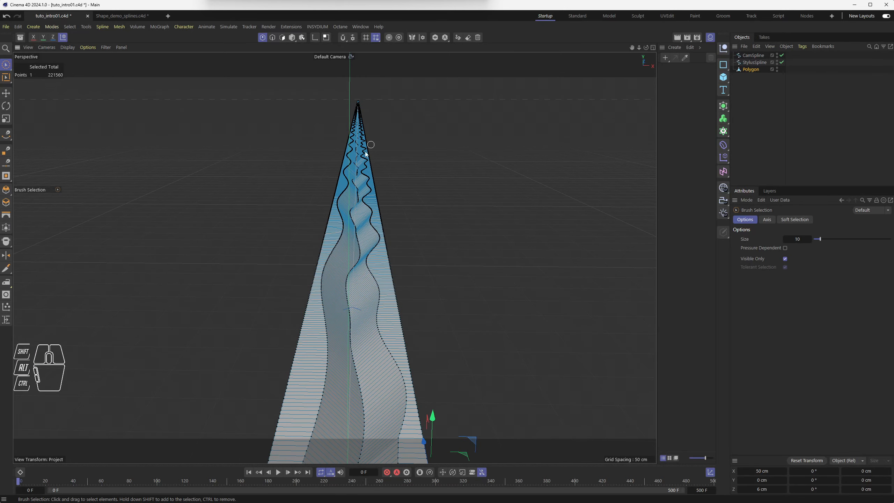
{"action": "mouse_move", "coordinate": [375, 295]}
{"action": "left_mouse_down", "text": "alt"}
{"action": "mouse_move", "coordinate": [333, 255]}
{"action": "mouse_move", "coordinate": [369, 309]}
{"action": "left_mouse_up", "text": "alt"}
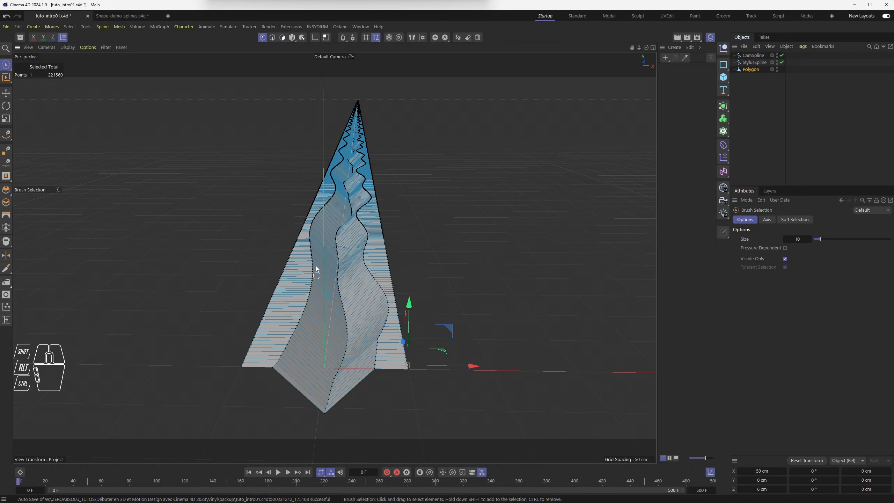
From a front view of the V-shaped groove, doodle red double-headed diagonal arrows across its left and right walls
{"action": "left_click_drag", "start_coordinate": [356, 311], "coordinate": [330, 300], "text": "alt"}
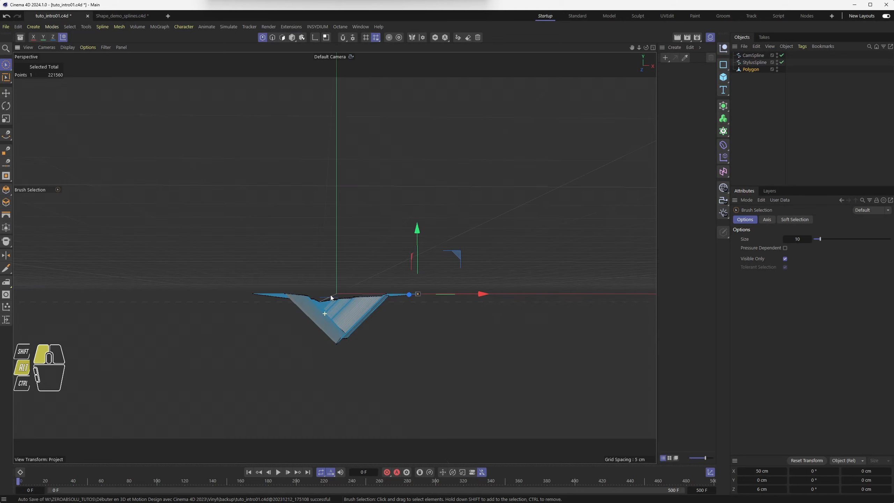
{"action": "right_click_drag", "start_coordinate": [331, 309], "coordinate": [331, 321], "text": "alt"}
{"action": "scroll", "coordinate": [331, 324], "scroll_direction": "up", "scroll_amount": 1, "text": "alt"}
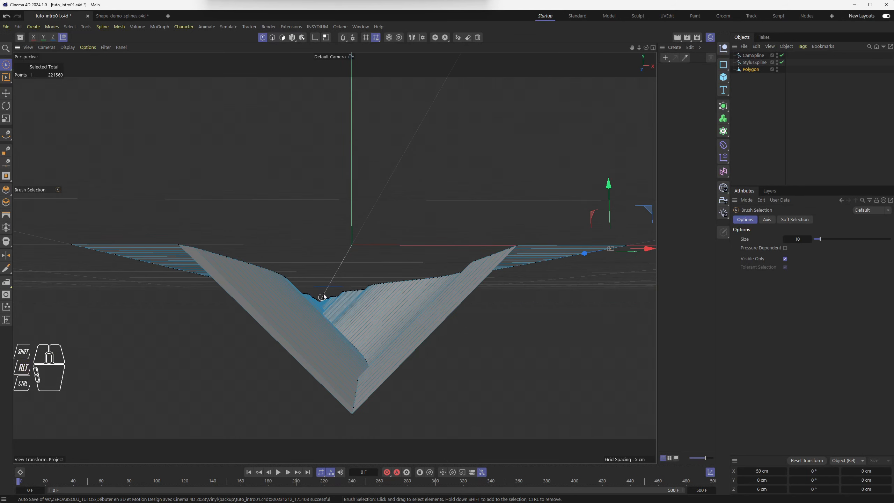
{"action": "left_click_drag", "start_coordinate": [428, 58], "coordinate": [379, 163], "text": "alt"}
{"action": "left_click", "coordinate": [458, 38]}
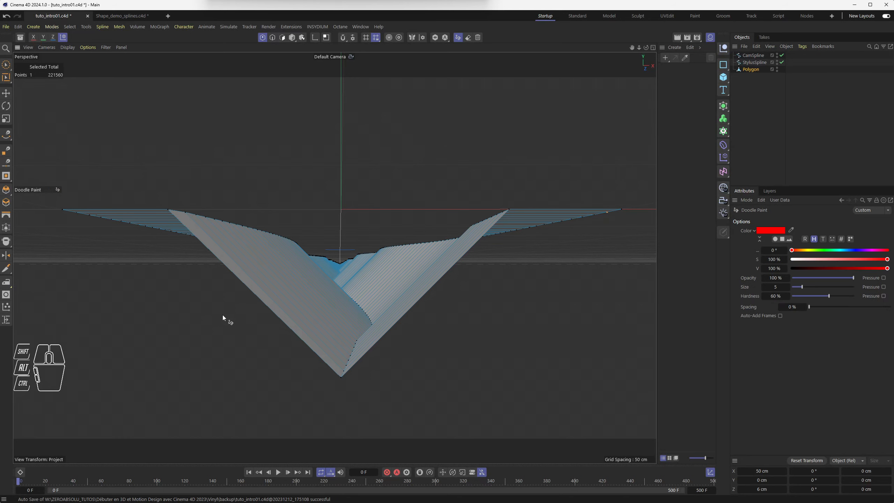
{"action": "mouse_move", "coordinate": [226, 314]}
{"action": "left_mouse_down"}
{"action": "mouse_move", "coordinate": [319, 248]}
{"action": "mouse_move", "coordinate": [330, 264]}
{"action": "left_mouse_up"}
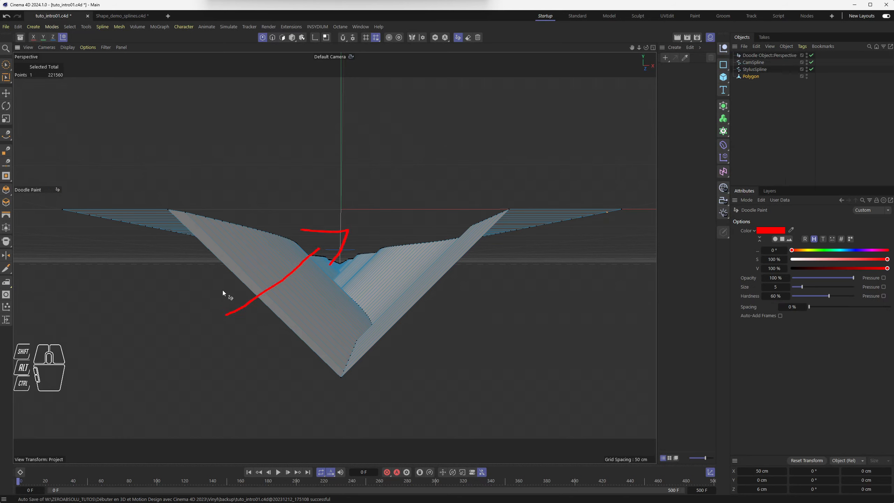
{"action": "left_click_drag", "start_coordinate": [223, 291], "coordinate": [247, 321]}
{"action": "left_click_drag", "start_coordinate": [386, 270], "coordinate": [450, 332]}
{"action": "mouse_move", "coordinate": [373, 294]}
{"action": "left_mouse_down"}
{"action": "mouse_move", "coordinate": [383, 249]}
{"action": "mouse_move", "coordinate": [403, 262]}
{"action": "left_mouse_up"}
{"action": "mouse_move", "coordinate": [450, 301]}
{"action": "left_mouse_down"}
{"action": "mouse_move", "coordinate": [475, 353]}
{"action": "mouse_move", "coordinate": [418, 345]}
{"action": "left_mouse_up"}
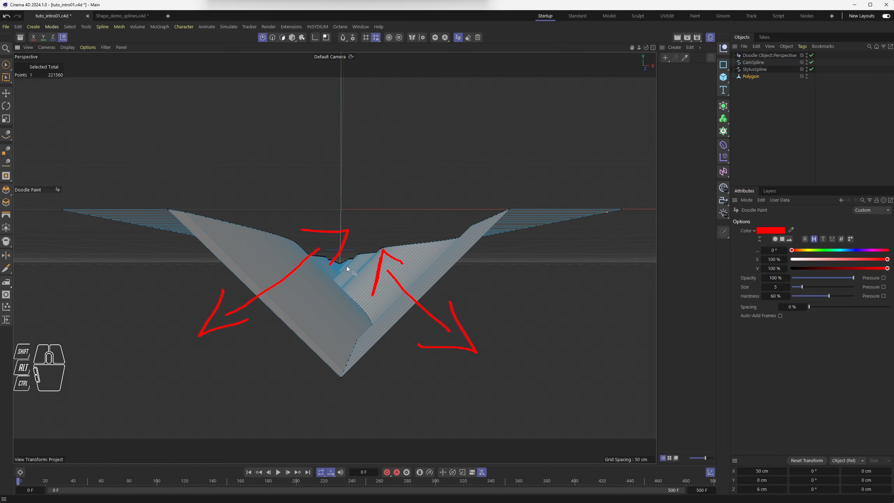
Clear the red doodle arrows from the view and switch from points to model mode with Brush Selection active
{"action": "left_click_drag", "start_coordinate": [338, 261], "coordinate": [340, 292], "text": "alt"}
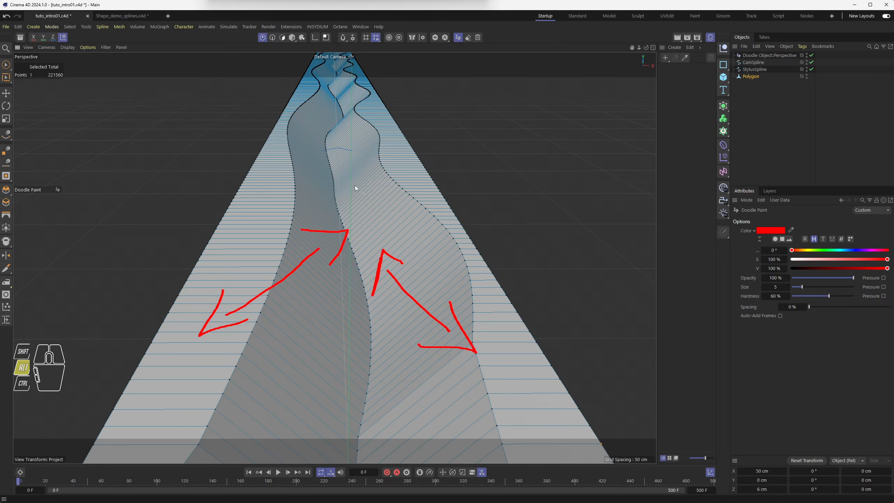
{"action": "mouse_move", "coordinate": [355, 185]}
{"action": "left_mouse_down", "text": "alt"}
{"action": "mouse_move", "coordinate": [357, 346]}
{"action": "mouse_move", "coordinate": [357, 190]}
{"action": "left_mouse_up", "text": "alt"}
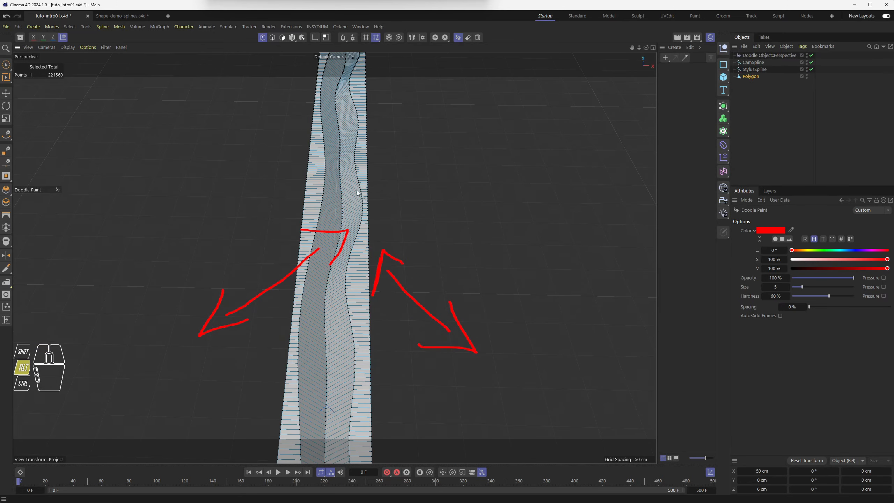
{"action": "left_click", "coordinate": [478, 37]}
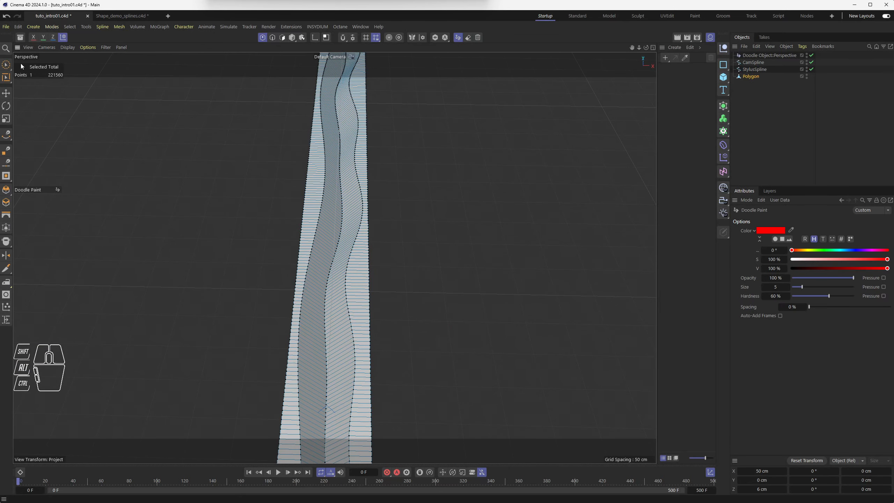
{"action": "left_click", "coordinate": [6, 65]}
{"action": "left_click", "coordinate": [292, 37]}
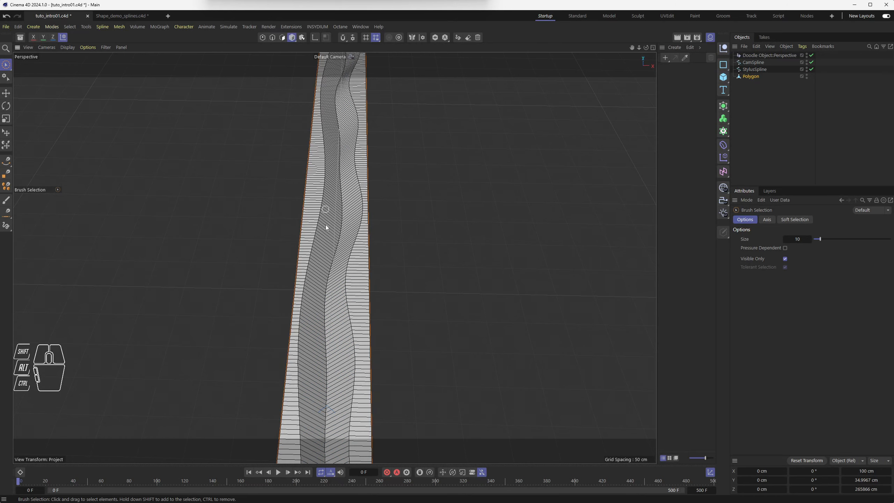
Compress the groove polygon along its length by setting its Z scale to 0.2
{"action": "left_click_drag", "start_coordinate": [326, 227], "coordinate": [345, 220], "text": "alt"}
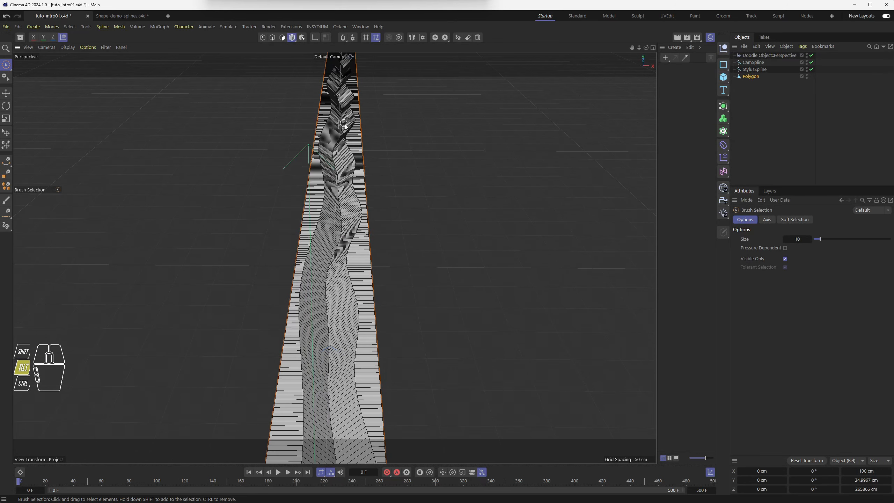
{"action": "middle_click_drag", "start_coordinate": [343, 116], "coordinate": [341, 350], "text": "alt"}
{"action": "scroll", "coordinate": [347, 318], "scroll_direction": "down", "scroll_amount": 2}
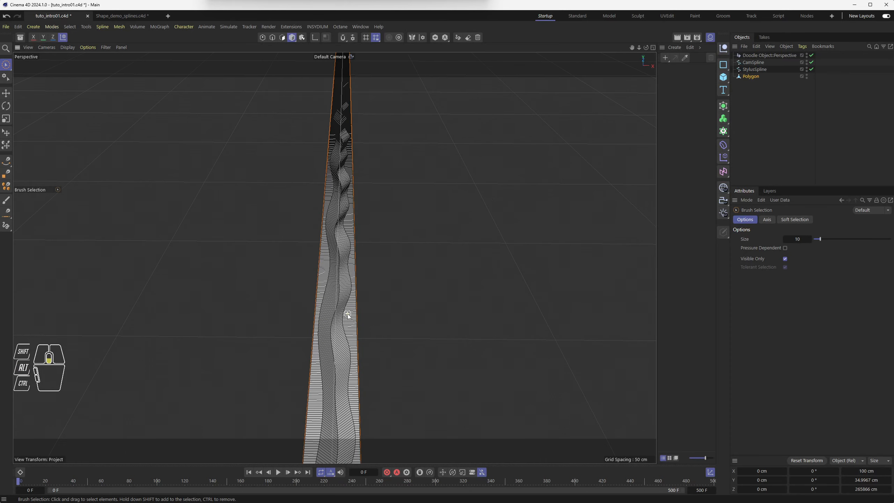
{"action": "left_click", "coordinate": [754, 77]}
{"action": "left_click", "coordinate": [769, 219]}
{"action": "left_click", "coordinate": [867, 269]}
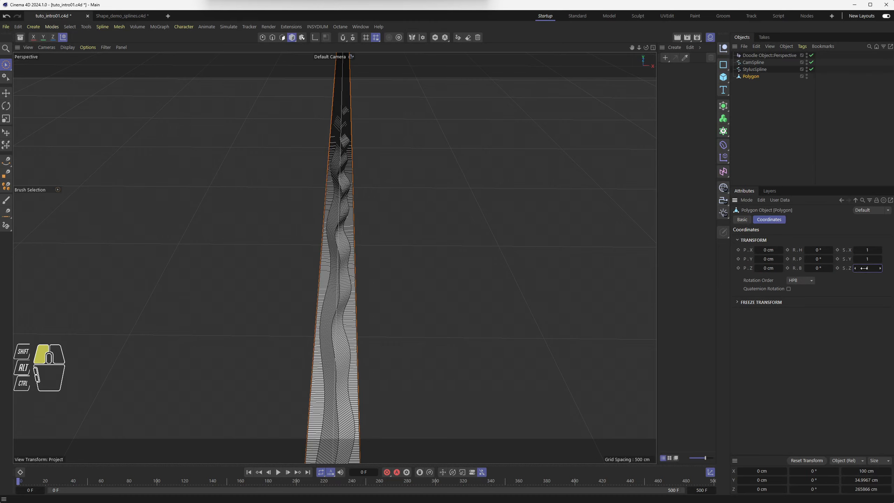
{"action": "type", "text": "0.2"}
{"action": "key", "text": "Return"}
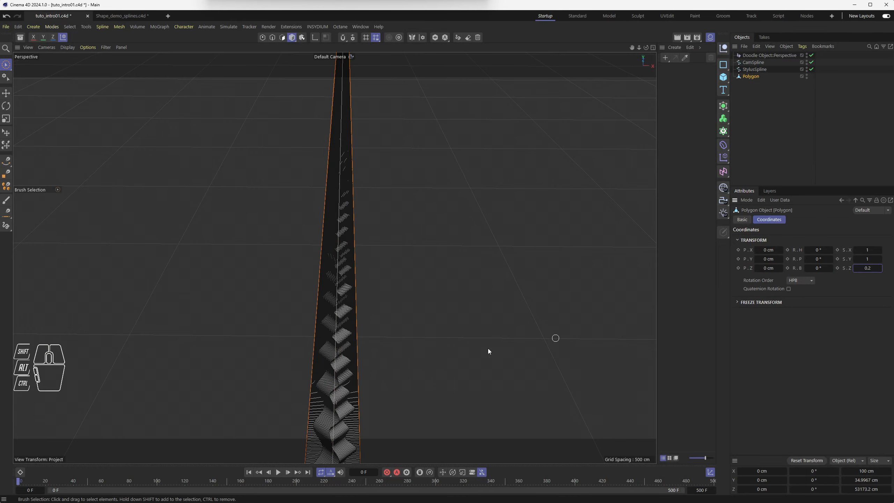
Fit a downward-pointing cone into the groove's front end, enlarged to about 32.5 cm bottom radius and 39.8 cm height
{"action": "middle_click_drag", "start_coordinate": [357, 377], "coordinate": [378, 115], "text": "alt"}
{"action": "left_click_drag", "start_coordinate": [364, 138], "coordinate": [329, 331], "text": "alt"}
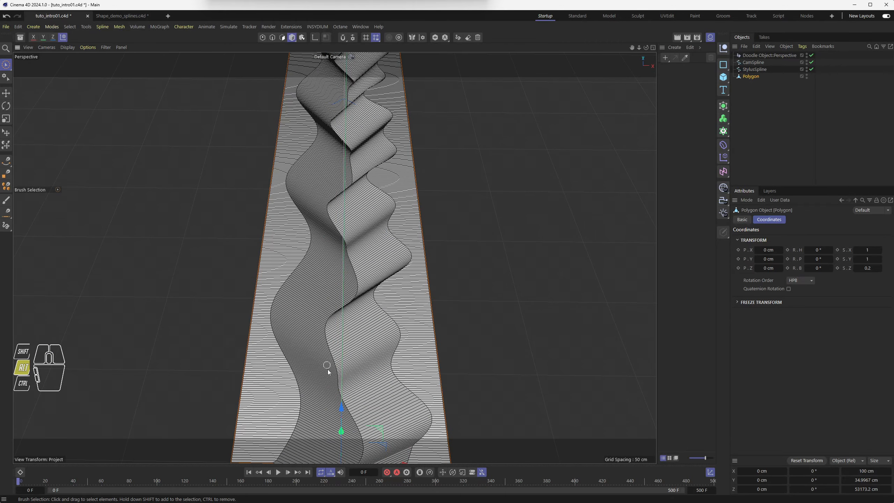
{"action": "left_click_drag", "start_coordinate": [327, 369], "coordinate": [328, 305], "text": "alt"}
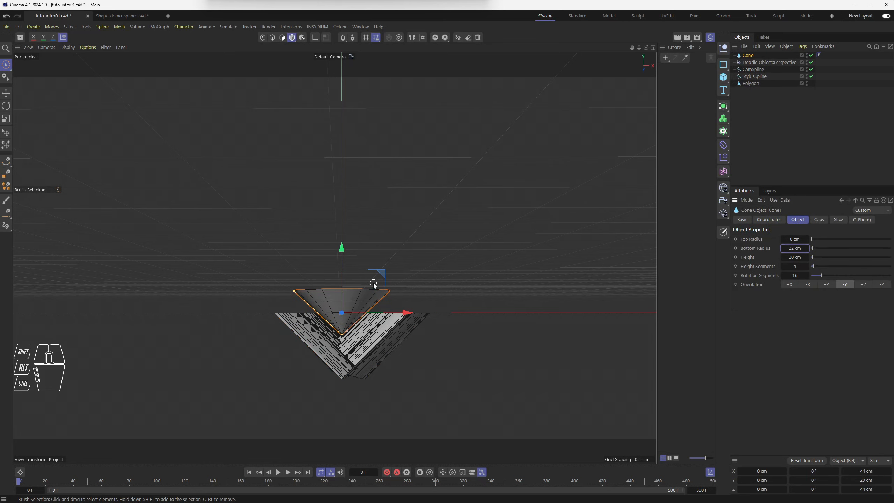
{"action": "left_click_drag", "start_coordinate": [290, 352], "coordinate": [291, 365], "text": "alt"}
{"action": "left_click_drag", "start_coordinate": [340, 319], "coordinate": [295, 352]}
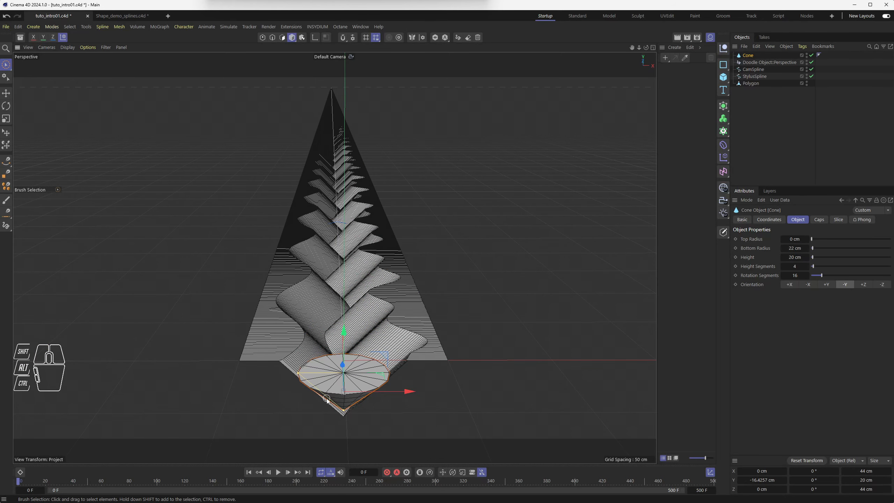
{"action": "left_click_drag", "start_coordinate": [343, 410], "coordinate": [344, 427]}
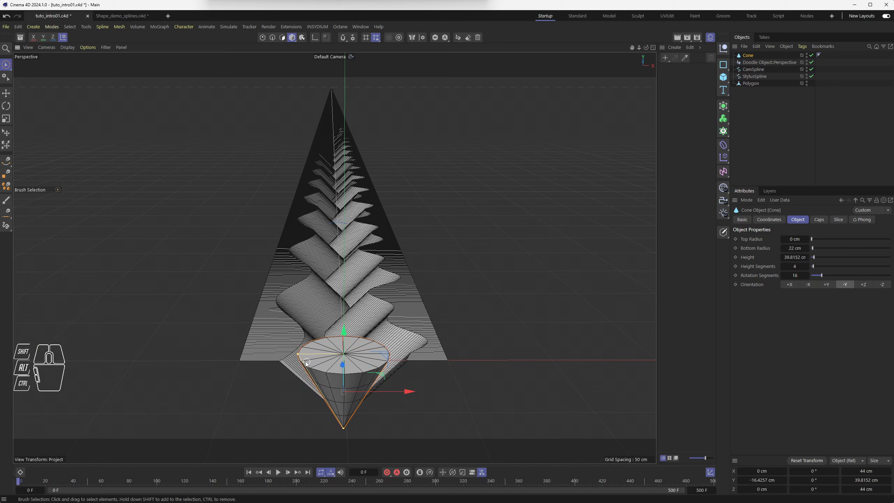
{"action": "left_click_drag", "start_coordinate": [297, 356], "coordinate": [275, 356]}
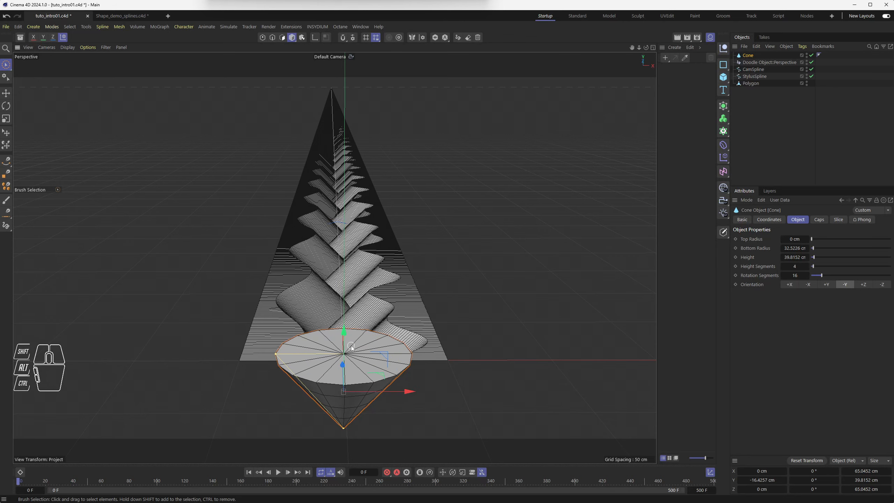
Shift the cone sideways and vertically at the groove's front end to imitate a stylus pushed by both walls
{"action": "left_click_drag", "start_coordinate": [345, 344], "coordinate": [386, 315]}
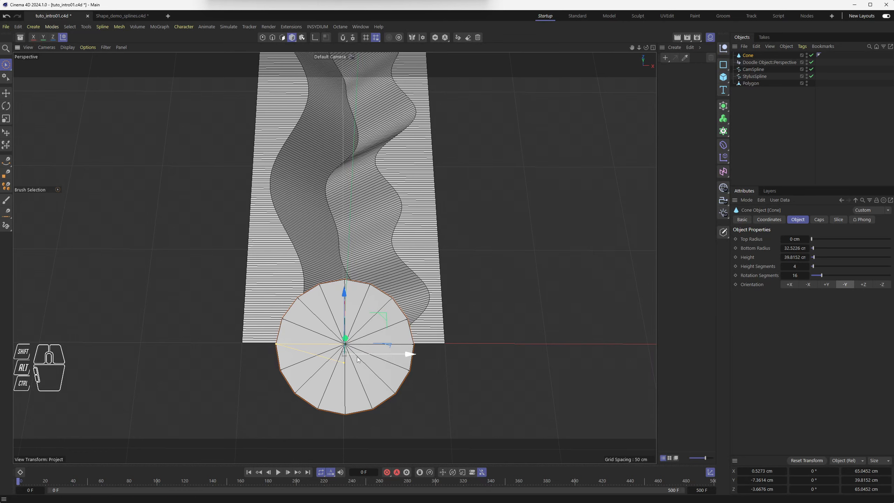
{"action": "left_click_drag", "start_coordinate": [378, 351], "coordinate": [354, 273], "text": "alt"}
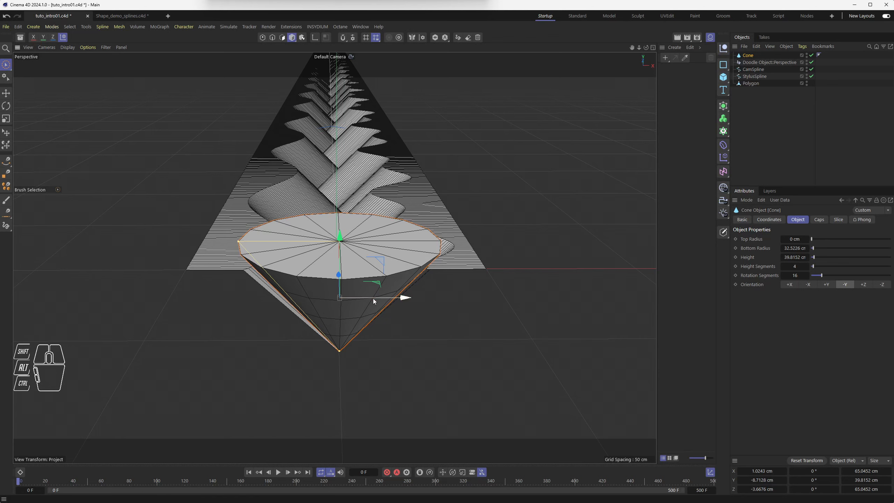
{"action": "left_click_drag", "start_coordinate": [382, 260], "coordinate": [296, 319]}
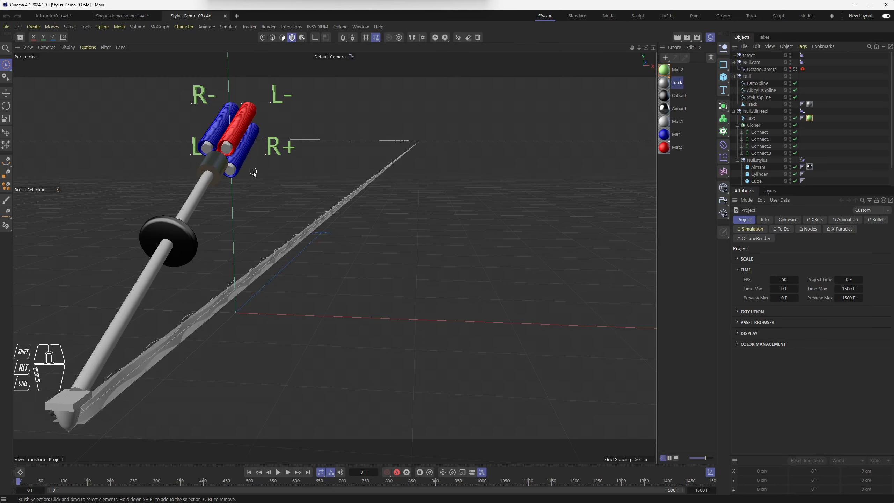
In Stylus_Demo_03.c4d, examine the stylus tip, its cantilever and the groove track from close up and from the side
{"action": "left_click_drag", "start_coordinate": [159, 326], "coordinate": [274, 300], "text": "alt"}
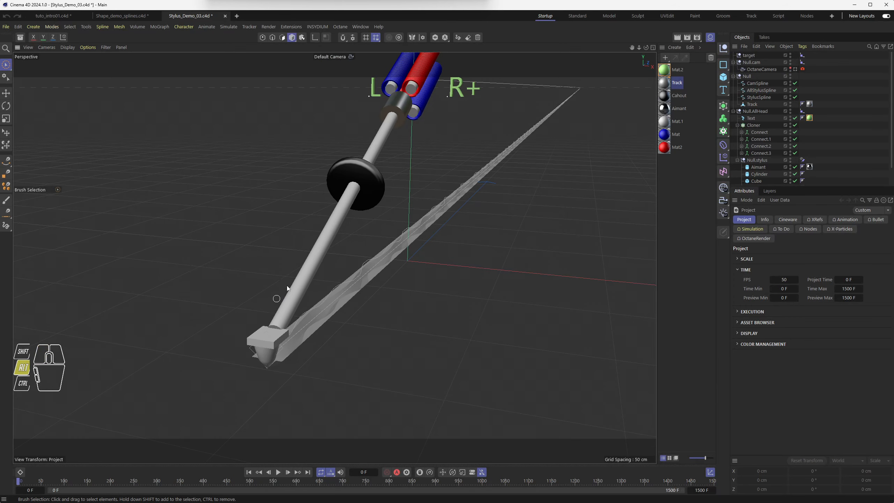
{"action": "middle_click_drag", "start_coordinate": [287, 285], "coordinate": [301, 262], "text": "alt"}
{"action": "scroll", "coordinate": [257, 359], "scroll_direction": "up", "scroll_amount": 6, "text": "alt"}
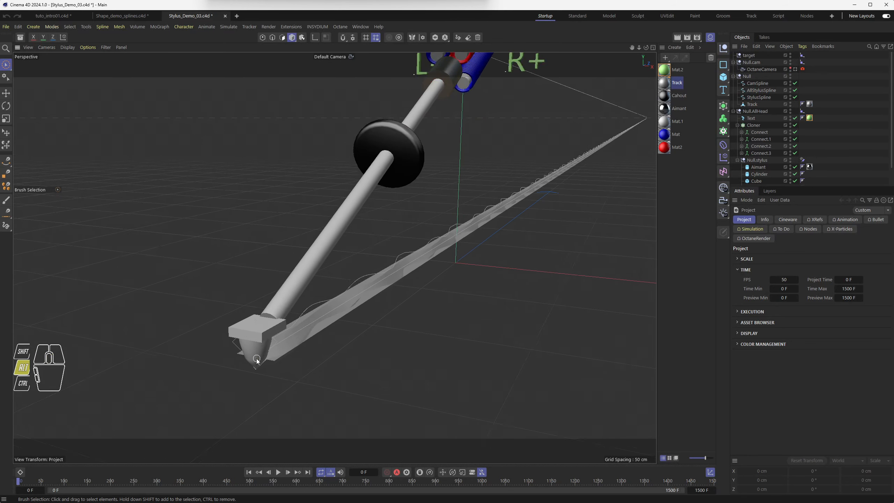
{"action": "scroll", "coordinate": [257, 358], "scroll_direction": "up", "scroll_amount": 3, "text": "alt"}
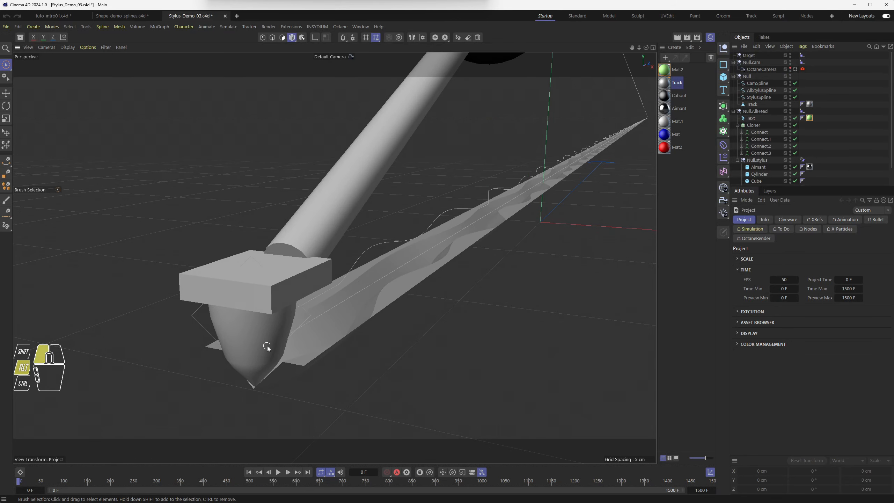
{"action": "left_click_drag", "start_coordinate": [267, 346], "coordinate": [286, 354], "text": "alt"}
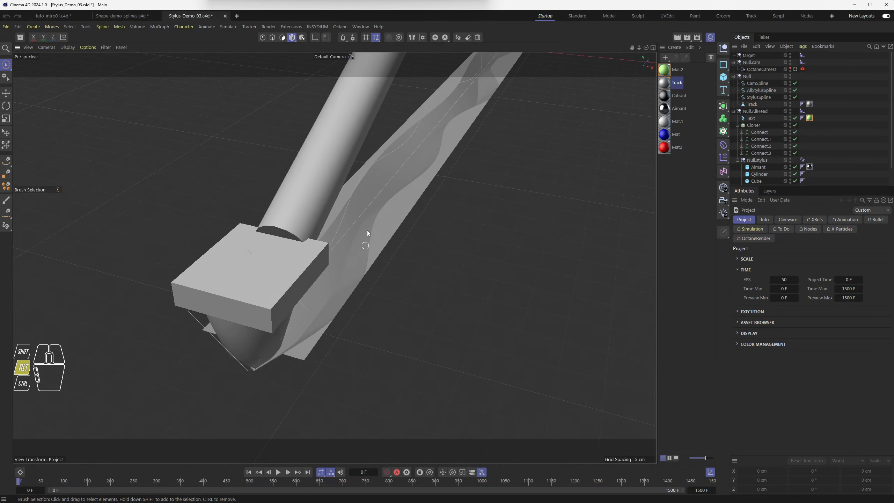
{"action": "middle_click_drag", "start_coordinate": [463, 94], "coordinate": [406, 238], "text": "alt"}
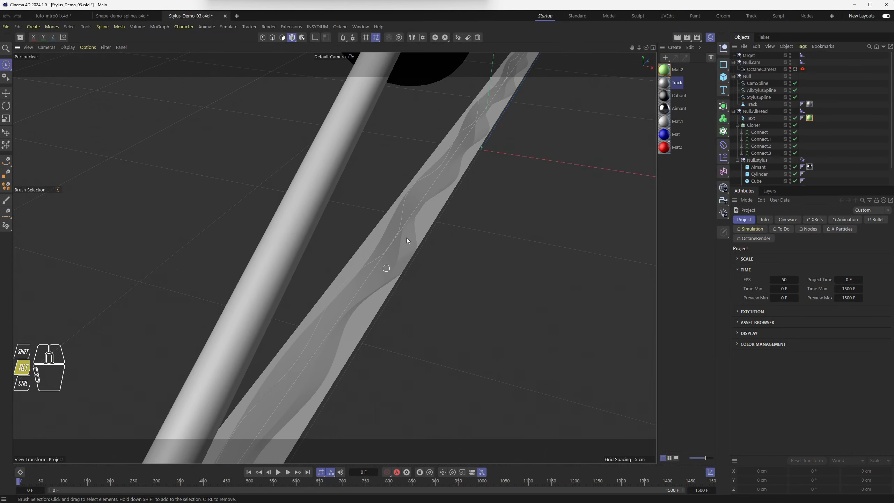
{"action": "left_click_drag", "start_coordinate": [407, 252], "coordinate": [316, 224], "text": "alt"}
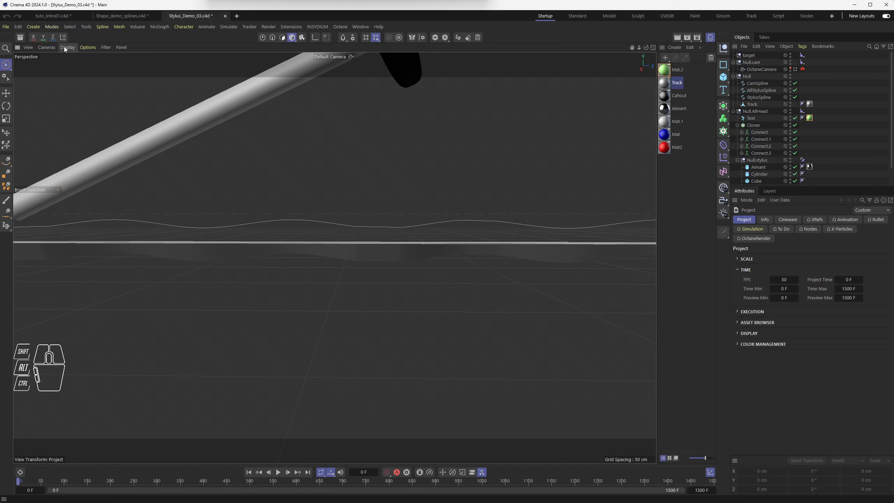
Change the viewport display to shading with lines and inspect the groove mesh beside the cantilever
{"action": "left_click_drag", "start_coordinate": [65, 48], "coordinate": [69, 82]}
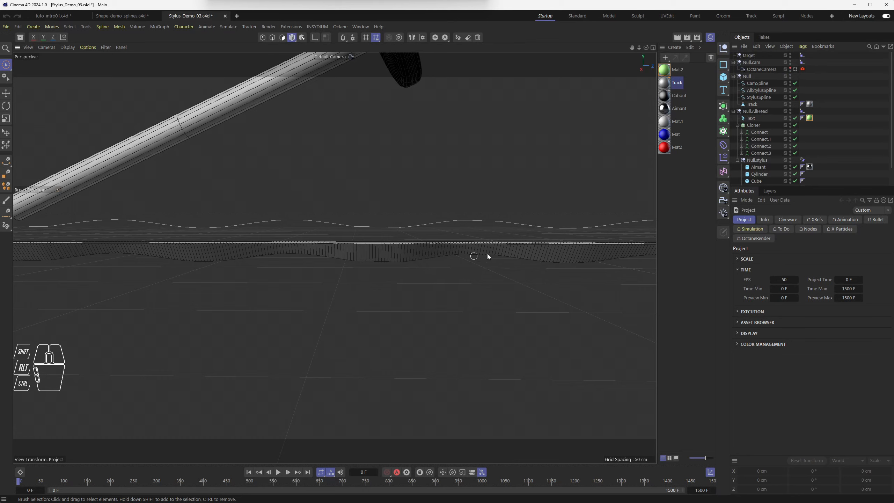
{"action": "left_click_drag", "start_coordinate": [287, 259], "coordinate": [366, 280], "text": "alt"}
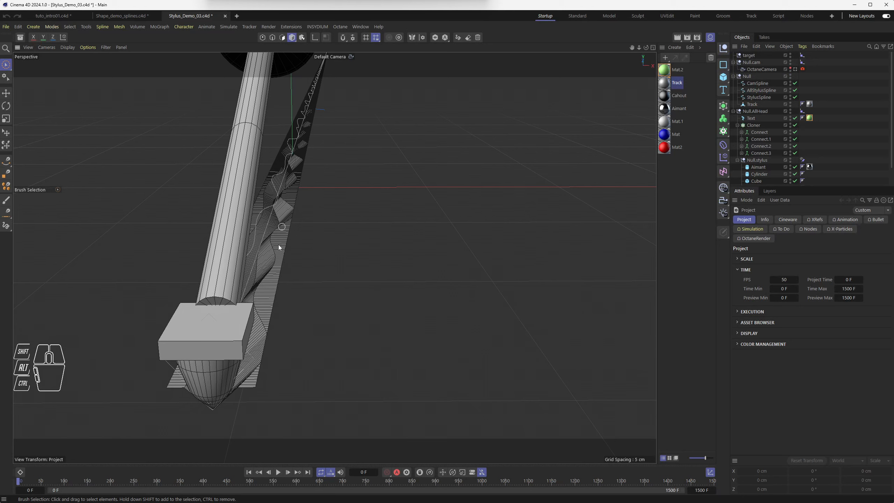
{"action": "mouse_move", "coordinate": [273, 277]}
{"action": "left_mouse_down", "text": "alt"}
{"action": "mouse_move", "coordinate": [266, 235]}
{"action": "mouse_move", "coordinate": [257, 282]}
{"action": "left_mouse_up", "text": "alt"}
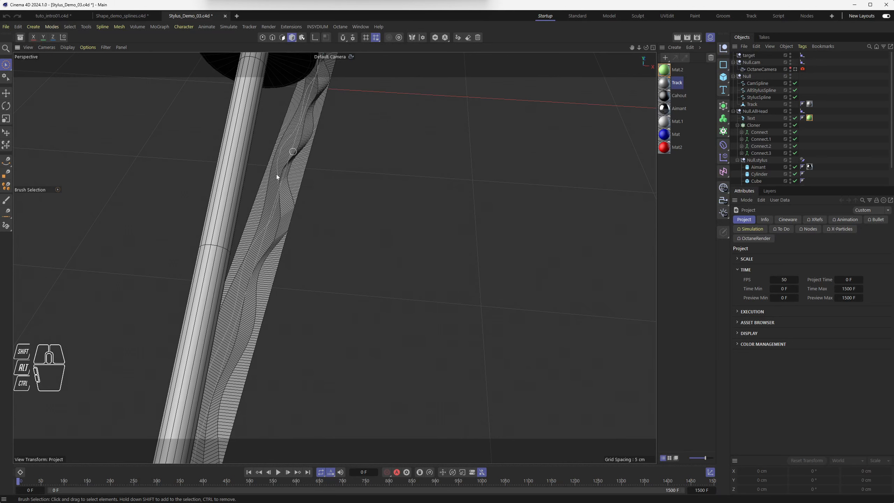
{"action": "scroll", "coordinate": [257, 245], "scroll_direction": "up", "scroll_amount": 6}
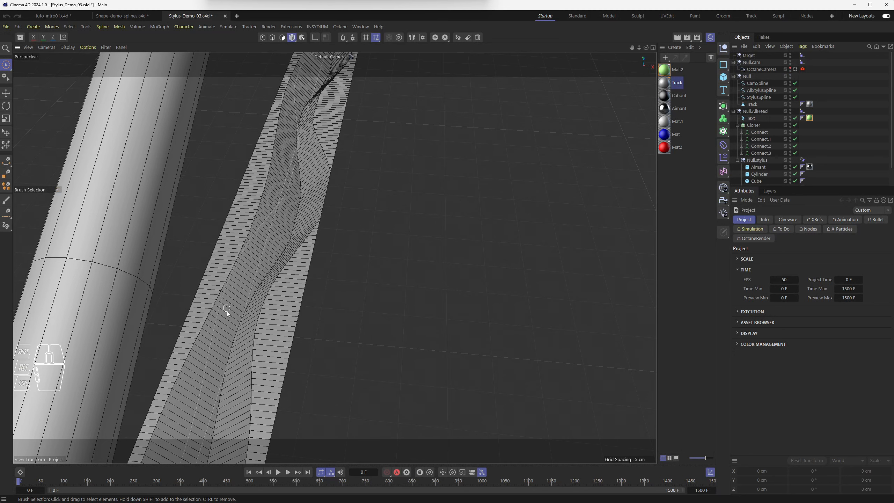
{"action": "scroll", "coordinate": [317, 192], "scroll_direction": "down", "scroll_amount": 8}
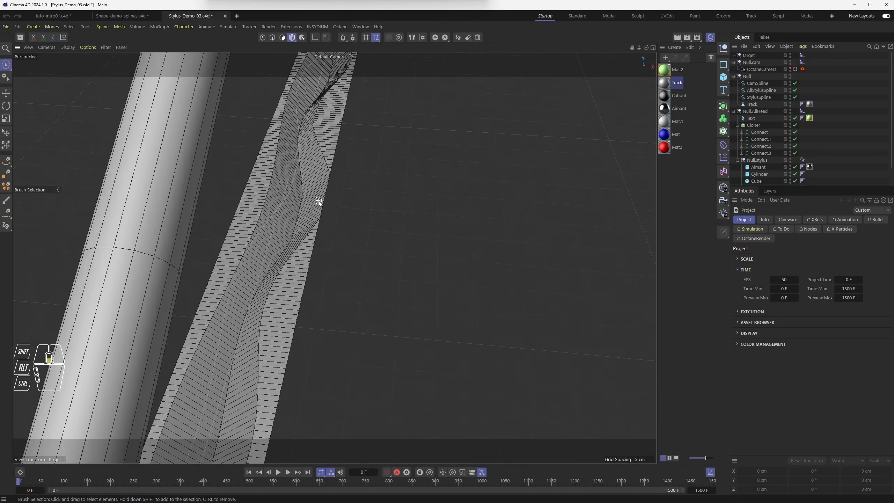
{"action": "left_click_drag", "start_coordinate": [318, 201], "coordinate": [288, 197], "text": "alt"}
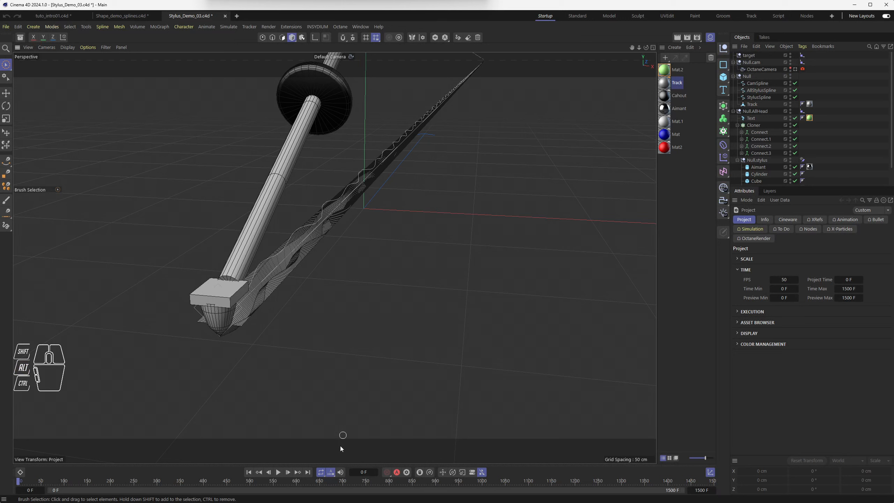
Play the stylus animation briefly, rewind to the start and advance to frame 1 with the tip in close view
{"action": "left_click", "coordinate": [278, 472]}
{"action": "left_click", "coordinate": [249, 472]}
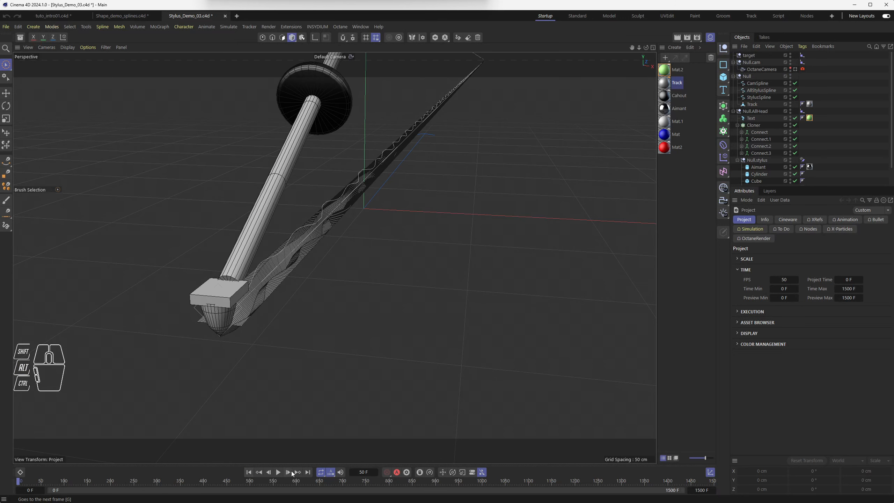
{"action": "left_click", "coordinate": [289, 473]}
{"action": "scroll", "coordinate": [229, 330], "scroll_direction": "up", "scroll_amount": 6}
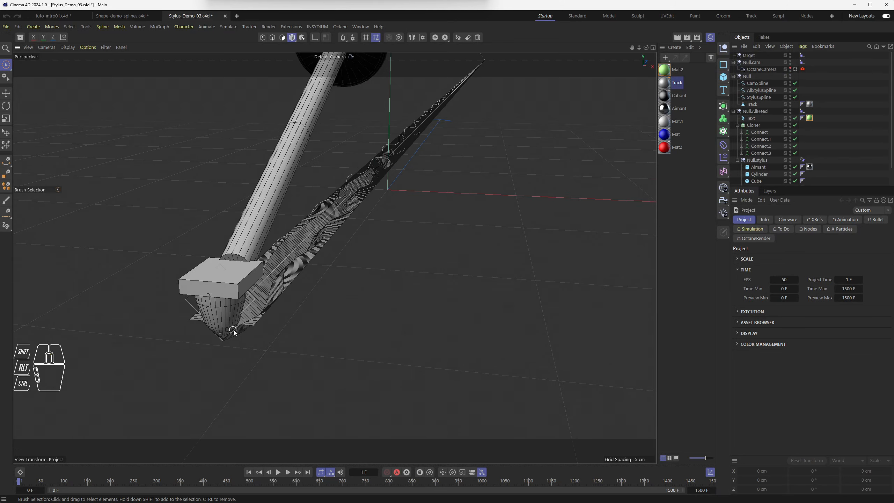
{"action": "scroll", "coordinate": [234, 331], "scroll_direction": "up", "scroll_amount": 10, "text": "alt"}
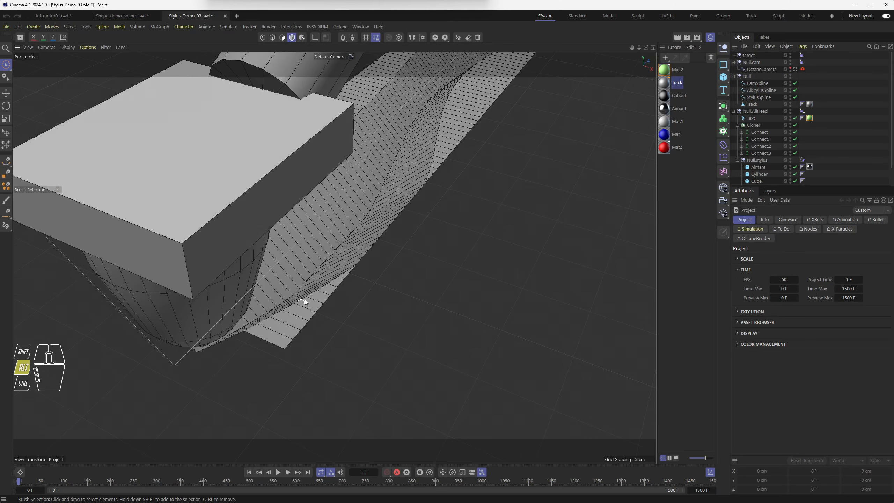
{"action": "scroll", "coordinate": [367, 310], "scroll_direction": "down", "scroll_amount": 3, "text": "alt"}
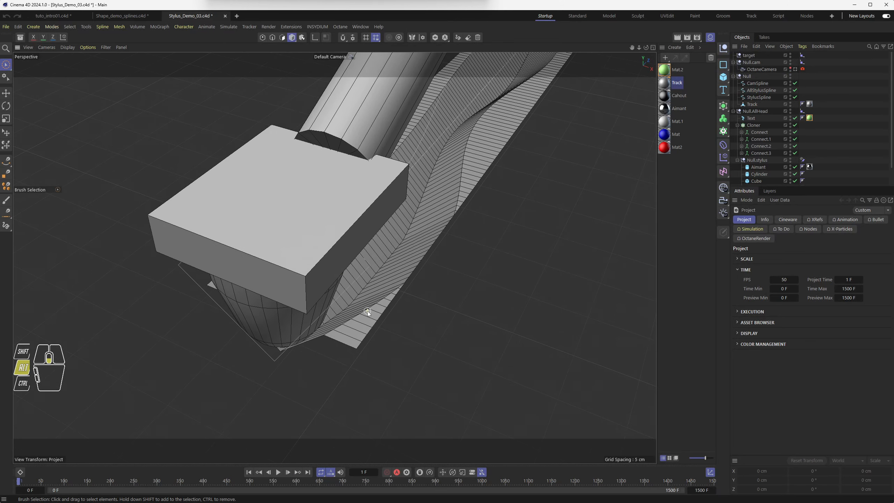
Advance the animation one frame at a time to frame 16, watching how the stylus tip follows the groove walls
{"action": "left_click", "coordinate": [286, 472]}
{"action": "left_click", "coordinate": [287, 473]}
{"action": "left_click", "coordinate": [287, 473]}
{"action": "left_click", "coordinate": [287, 472]}
{"action": "left_click", "coordinate": [287, 472]}
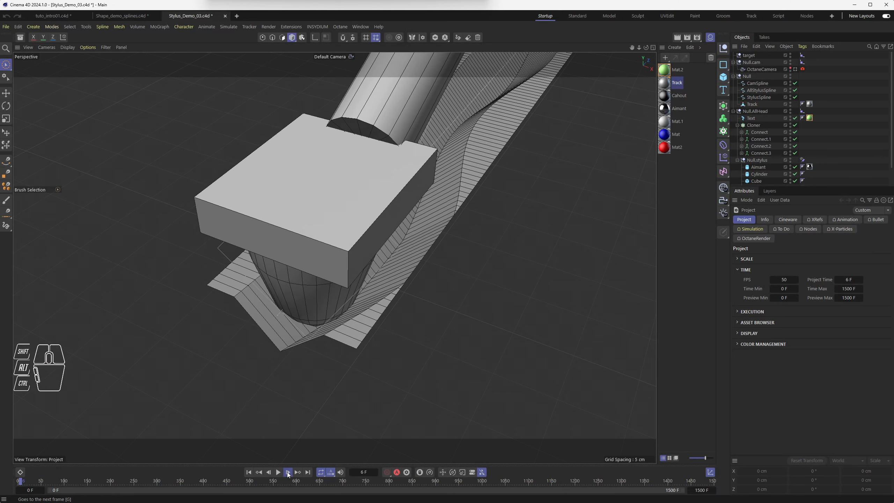
{"action": "left_click", "coordinate": [287, 472]}
{"action": "left_click", "coordinate": [287, 472]}
{"action": "left_click", "coordinate": [287, 472]}
{"action": "left_click", "coordinate": [287, 472]}
{"action": "left_click", "coordinate": [288, 472]}
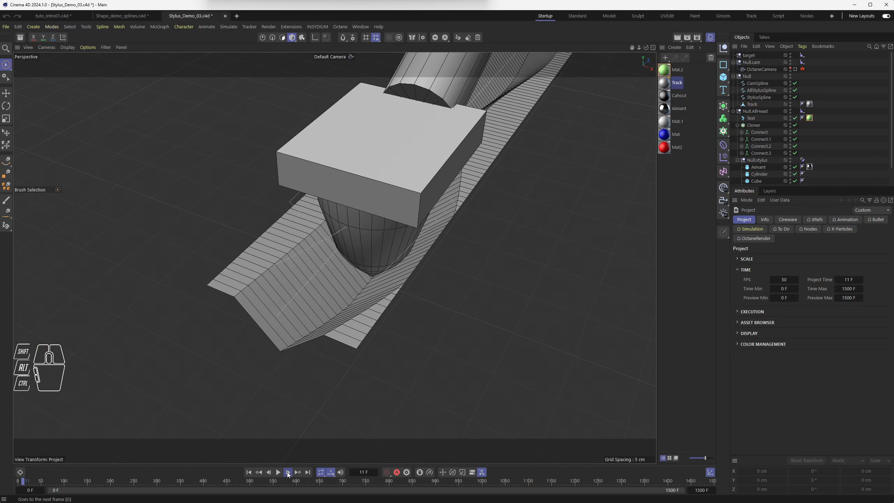
{"action": "left_click", "coordinate": [287, 473]}
{"action": "left_click", "coordinate": [287, 472]}
{"action": "left_click", "coordinate": [288, 472]}
{"action": "left_click", "coordinate": [287, 473]}
{"action": "left_click", "coordinate": [287, 472]}
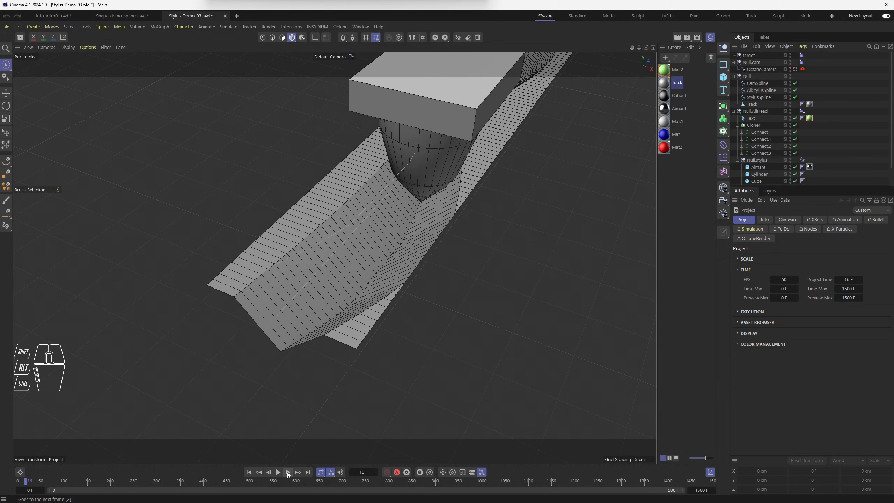
Advance the animation to frame 17, view the stylus tip head-on in the groove, and rewind to the start
{"action": "left_click", "coordinate": [288, 472]}
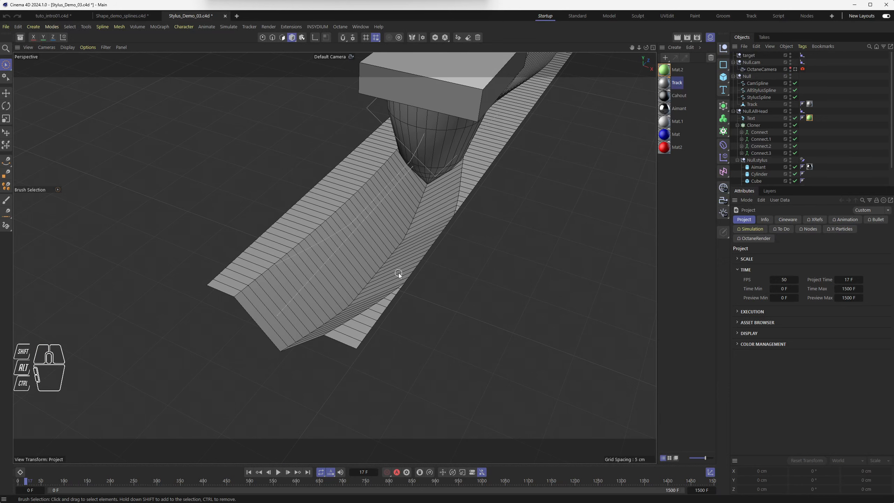
{"action": "left_click_drag", "start_coordinate": [399, 274], "coordinate": [431, 259], "text": "alt"}
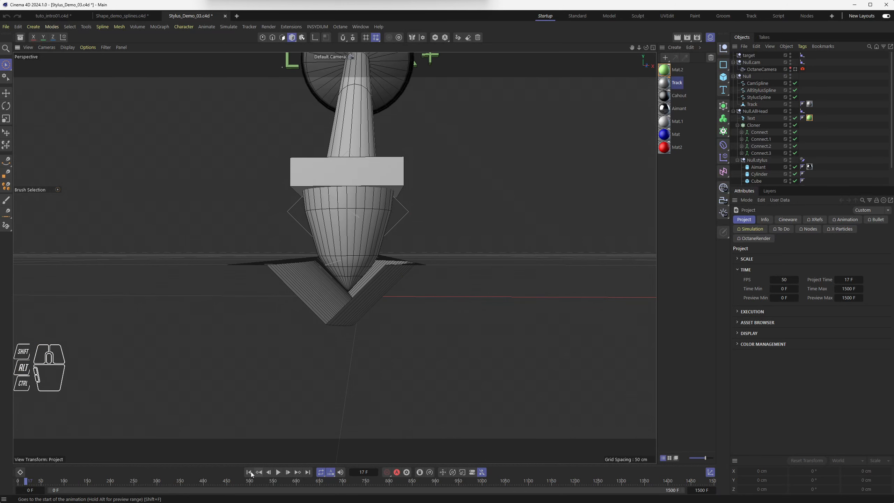
{"action": "left_click", "coordinate": [249, 472]}
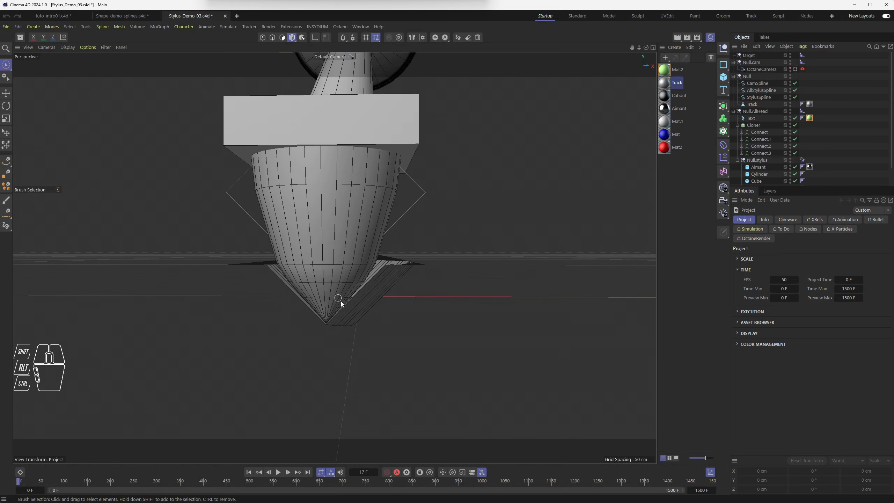
Select the two lower rings of points on the stylus tip cone and scale them up to about 4.1 cm wide
{"action": "left_click_drag", "start_coordinate": [341, 301], "coordinate": [348, 233], "text": "alt"}
{"action": "scroll", "coordinate": [325, 289], "scroll_direction": "up", "scroll_amount": 8, "text": "alt"}
{"action": "left_click", "coordinate": [349, 222]}
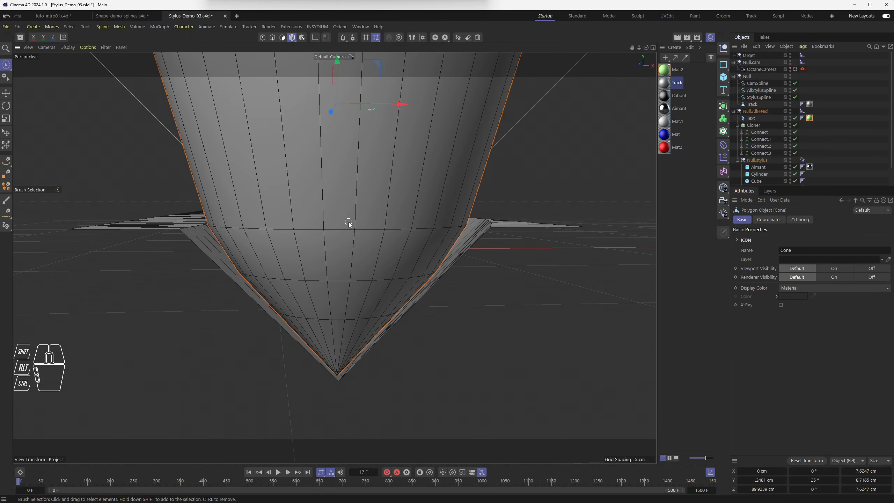
{"action": "left_click", "coordinate": [262, 38]}
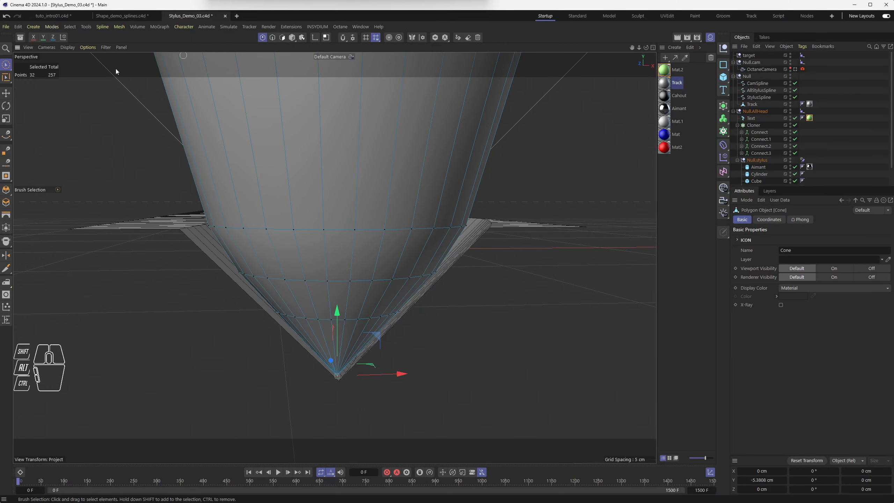
{"action": "mouse_move", "coordinate": [5, 65]}
{"action": "left_mouse_down"}
{"action": "mouse_move", "coordinate": [37, 75]}
{"action": "mouse_move", "coordinate": [39, 88]}
{"action": "left_mouse_up"}
{"action": "left_click_drag", "start_coordinate": [208, 256], "coordinate": [355, 326]}
{"action": "key", "text": "r"}
{"action": "key", "text": "t"}
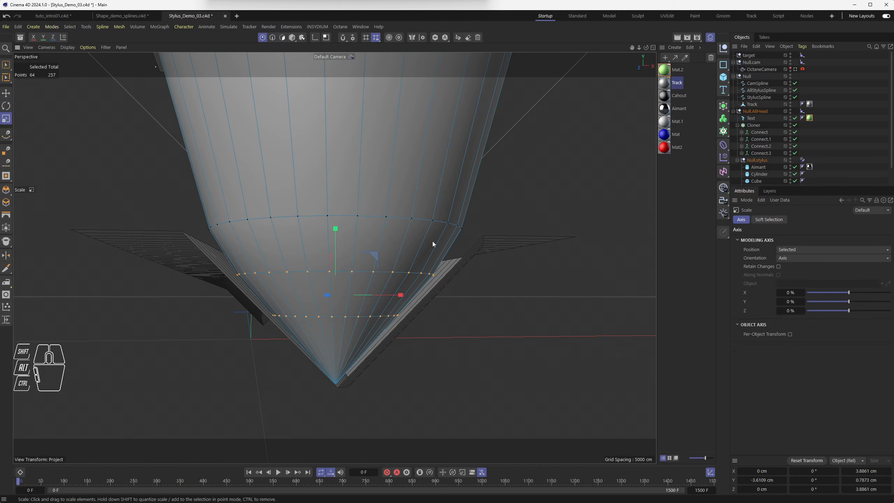
{"action": "left_click_drag", "start_coordinate": [433, 241], "coordinate": [446, 237]}
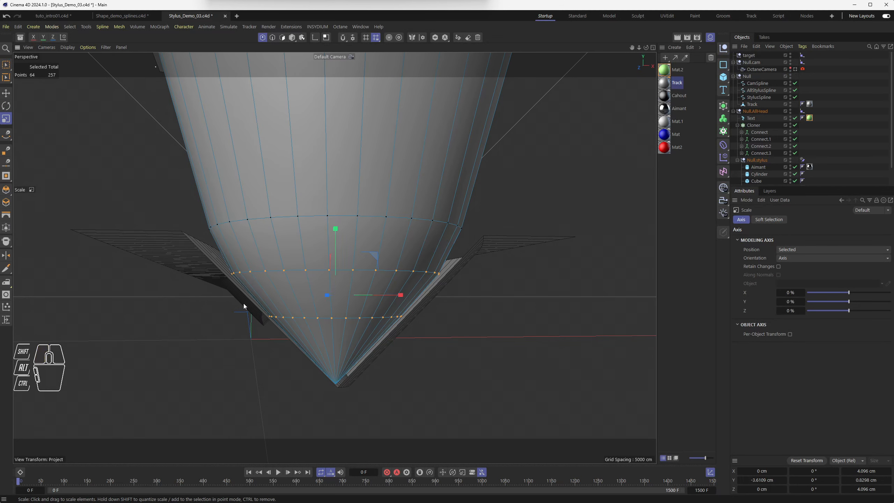
Select only the lowest ring of points above the cone's apex and scale it to about 109 %
{"action": "key", "text": "0"}
{"action": "left_click_drag", "start_coordinate": [227, 296], "coordinate": [449, 353]}
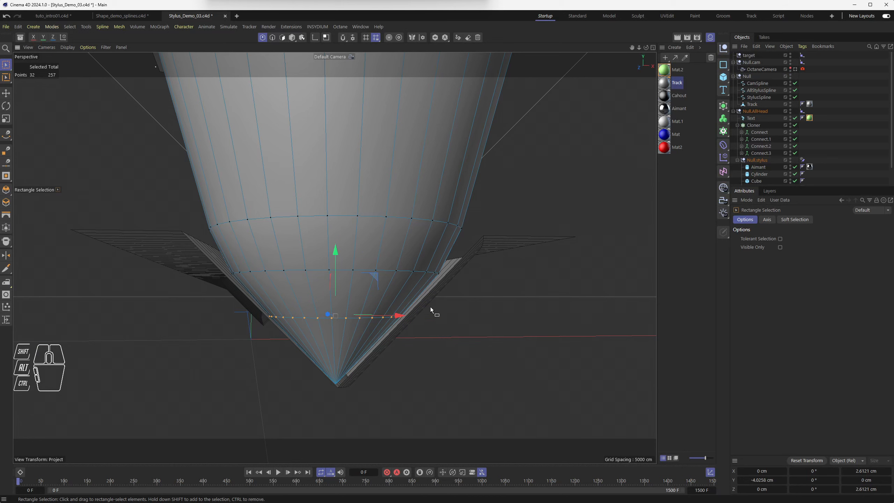
{"action": "key", "text": "t"}
{"action": "left_click_drag", "start_coordinate": [444, 287], "coordinate": [467, 278]}
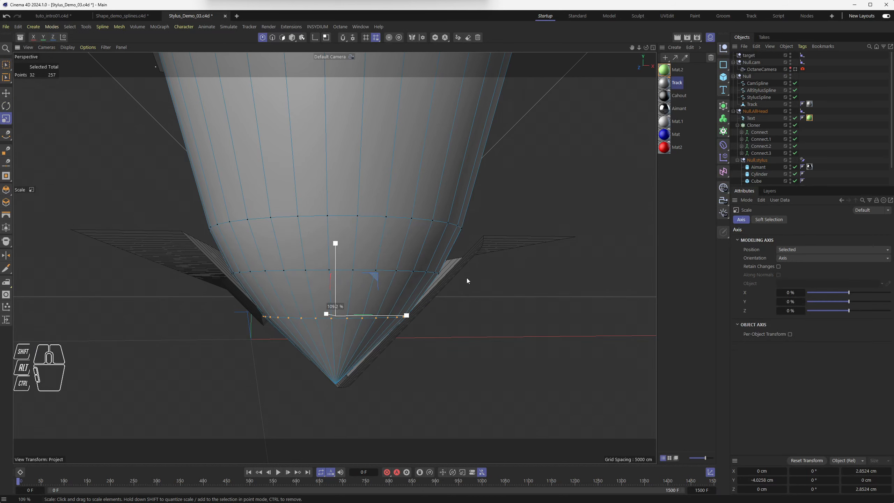
Raise the apex points of the cone slightly to about Y -5.26 cm and return to model mode with the cone selected
{"action": "key", "text": "0"}
{"action": "left_click_drag", "start_coordinate": [300, 375], "coordinate": [364, 403]}
{"action": "left_click_drag", "start_coordinate": [337, 349], "coordinate": [339, 343]}
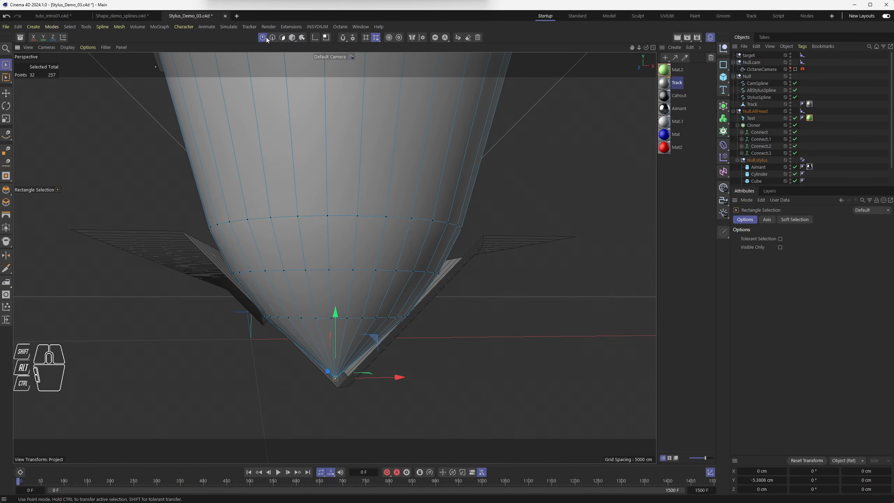
{"action": "left_click", "coordinate": [291, 37]}
{"action": "left_click_drag", "start_coordinate": [319, 199], "coordinate": [333, 331], "text": "alt"}
{"action": "left_click", "coordinate": [334, 252]}
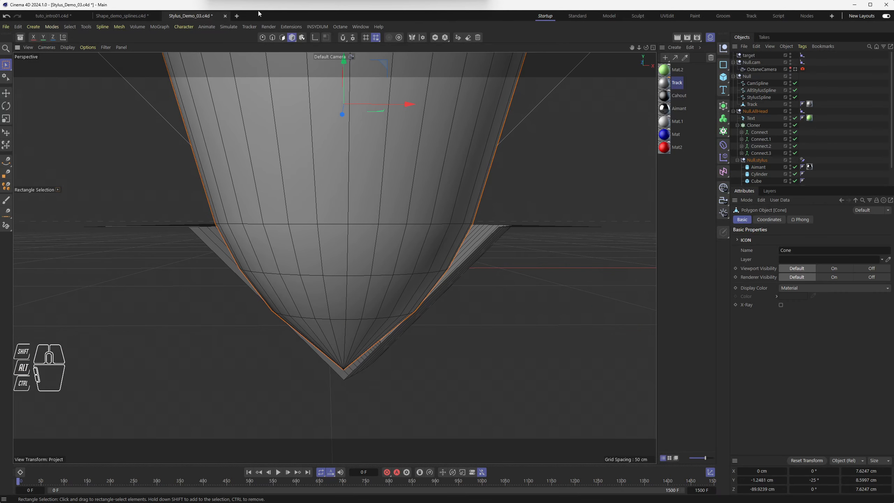
Reselect the cone's lowest ring of points and scale it down to about 2.71 cm wide with the Y axis locked
{"action": "left_click", "coordinate": [262, 37]}
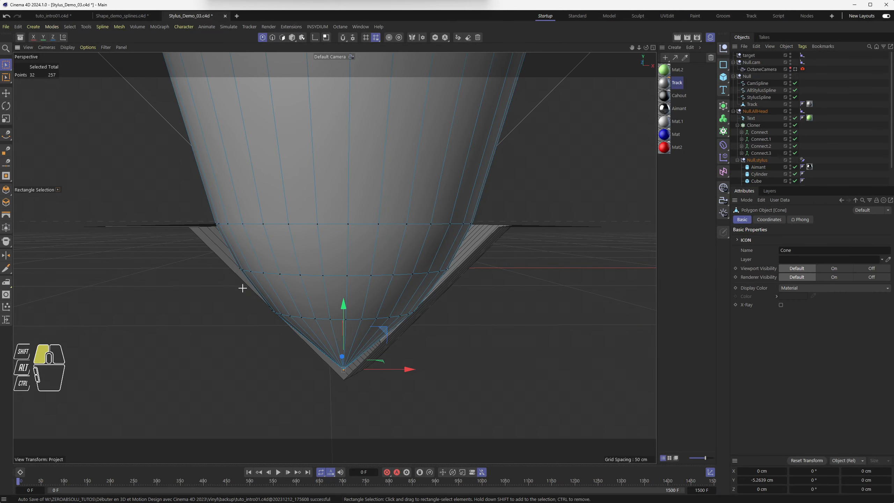
{"action": "left_click_drag", "start_coordinate": [243, 289], "coordinate": [454, 335]}
{"action": "left_click_drag", "start_coordinate": [365, 362], "coordinate": [366, 349], "text": "alt"}
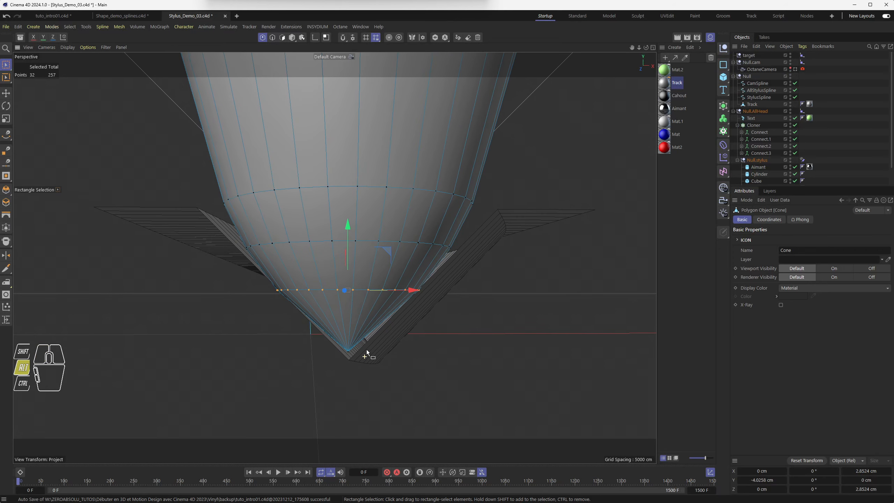
{"action": "key", "text": "t"}
{"action": "key", "text": "y"}
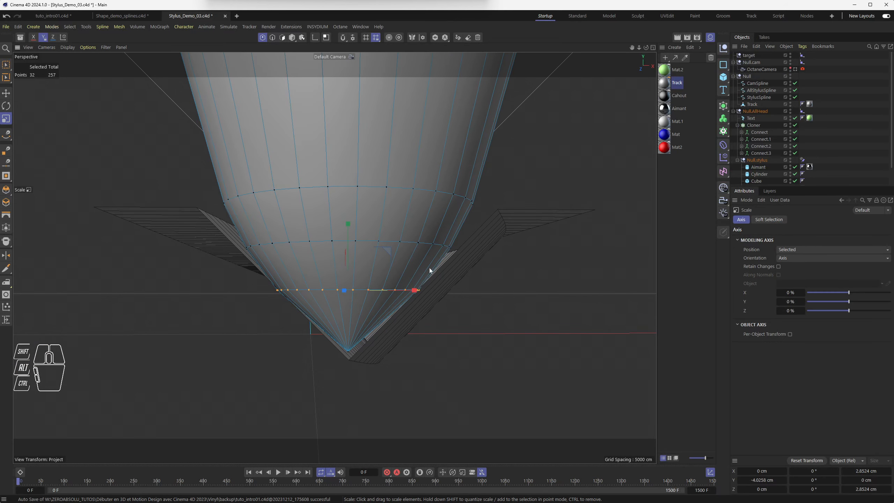
{"action": "left_click_drag", "start_coordinate": [450, 265], "coordinate": [444, 274]}
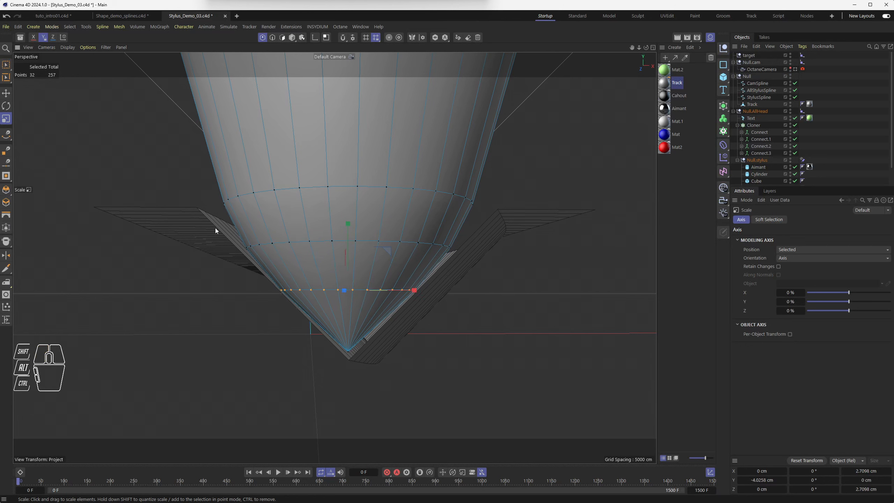
Try to scale the middle ring of points on the stylus tip cone
{"action": "key", "text": "0"}
{"action": "left_click_drag", "start_coordinate": [213, 220], "coordinate": [496, 249]}
{"action": "key", "text": "t"}
{"action": "left_click_drag", "start_coordinate": [308, 232], "coordinate": [410, 205], "text": "alt"}
{"action": "key", "text": "ctrl+z"}
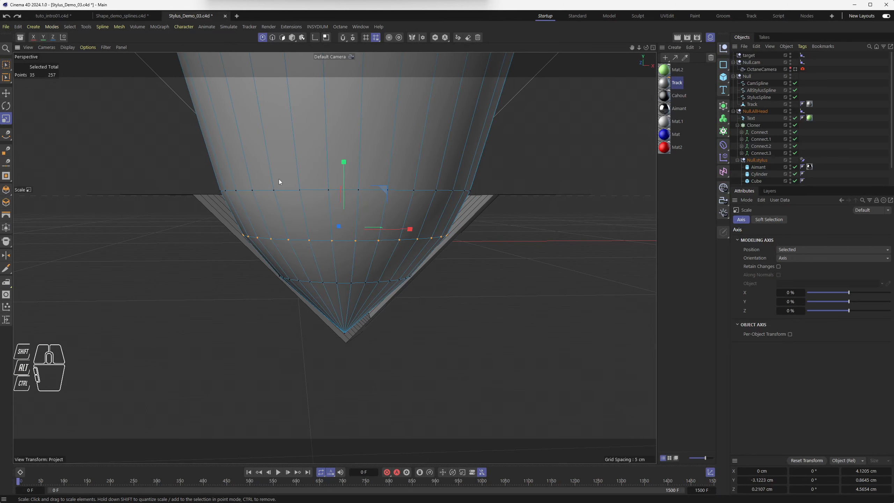
Scale the cone's ring of points level with the groove's upper edges to about 5.16 cm wide and return to model mode
{"action": "key", "text": "space"}
{"action": "left_click_drag", "start_coordinate": [193, 163], "coordinate": [541, 221]}
{"action": "key", "text": "space"}
{"action": "left_click_drag", "start_coordinate": [409, 200], "coordinate": [467, 167]}
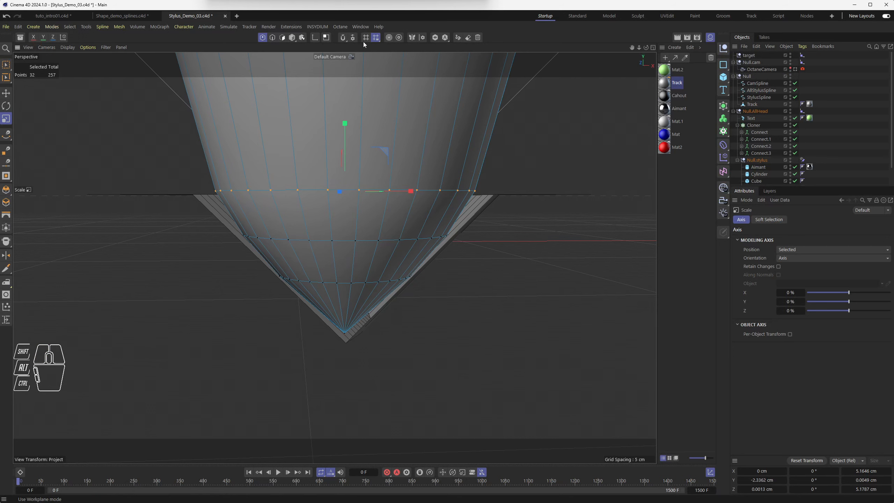
{"action": "left_click", "coordinate": [289, 39]}
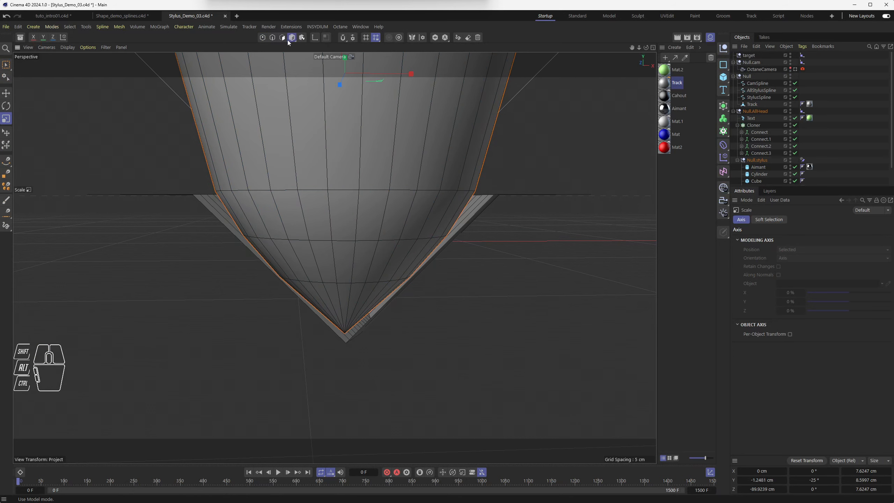
Advance the animation frame by frame to frame 18, checking how the reshaped stylus tip fits against the groove walls
{"action": "left_click_drag", "start_coordinate": [348, 254], "coordinate": [400, 276], "text": "alt"}
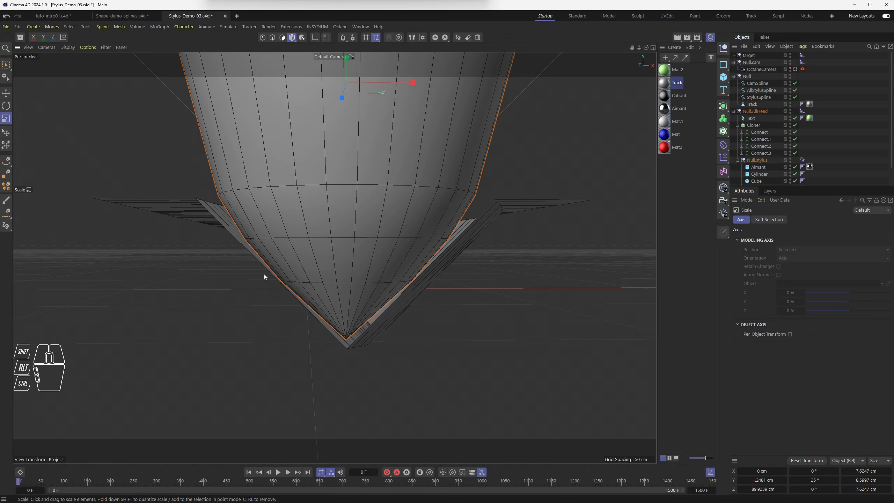
{"action": "left_click", "coordinate": [288, 473]}
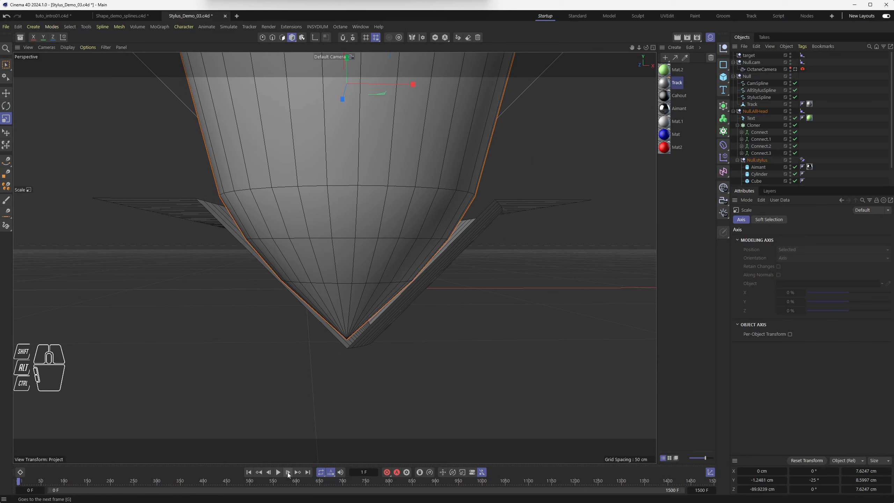
{"action": "left_click_drag", "start_coordinate": [335, 343], "coordinate": [355, 341], "text": "alt"}
{"action": "left_click", "coordinate": [289, 472]}
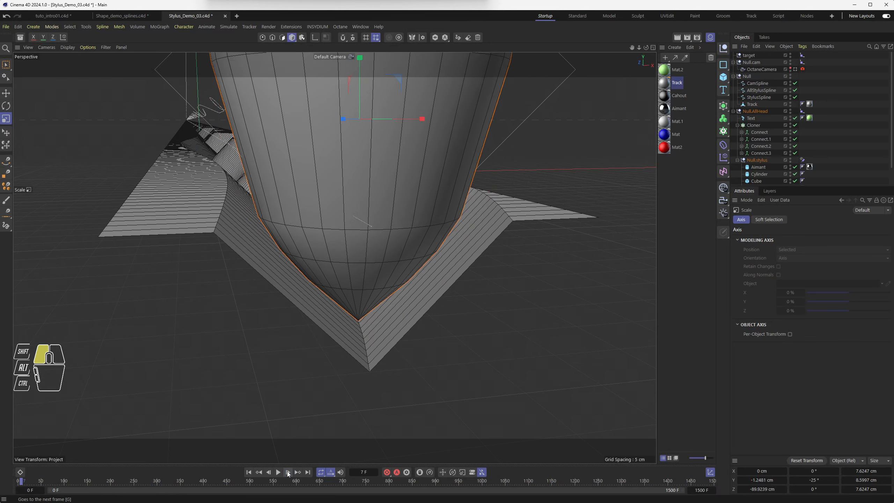
{"action": "left_click", "coordinate": [289, 473]}
{"action": "left_click", "coordinate": [288, 473]}
{"action": "left_click", "coordinate": [287, 472]}
{"action": "left_click", "coordinate": [288, 472]}
{"action": "left_click", "coordinate": [288, 472]}
{"action": "left_click", "coordinate": [288, 472]}
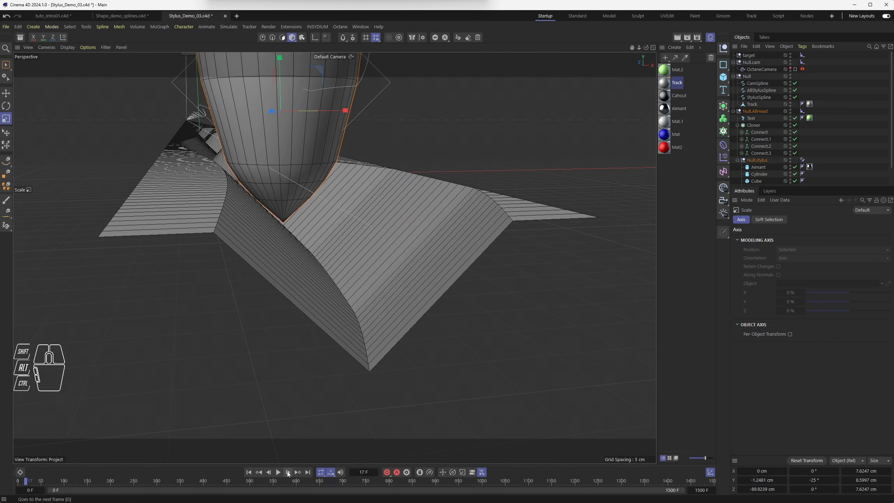
{"action": "left_click", "coordinate": [288, 473]}
{"action": "left_click", "coordinate": [288, 472]}
Sketch two red double-headed Doodle arrows across the stylus tip, one toward each groove wall, and clear the sketch
{"action": "left_click_drag", "start_coordinate": [288, 392], "coordinate": [286, 257], "text": "alt"}
{"action": "middle_click_drag", "start_coordinate": [300, 218], "coordinate": [303, 275], "text": "alt"}
{"action": "scroll", "coordinate": [331, 223], "scroll_direction": "up", "scroll_amount": 5, "text": "alt"}
{"action": "mouse_move", "coordinate": [331, 222]}
{"action": "left_mouse_down", "text": "alt"}
{"action": "mouse_move", "coordinate": [332, 196]}
{"action": "mouse_move", "coordinate": [323, 215]}
{"action": "left_mouse_up", "text": "alt"}
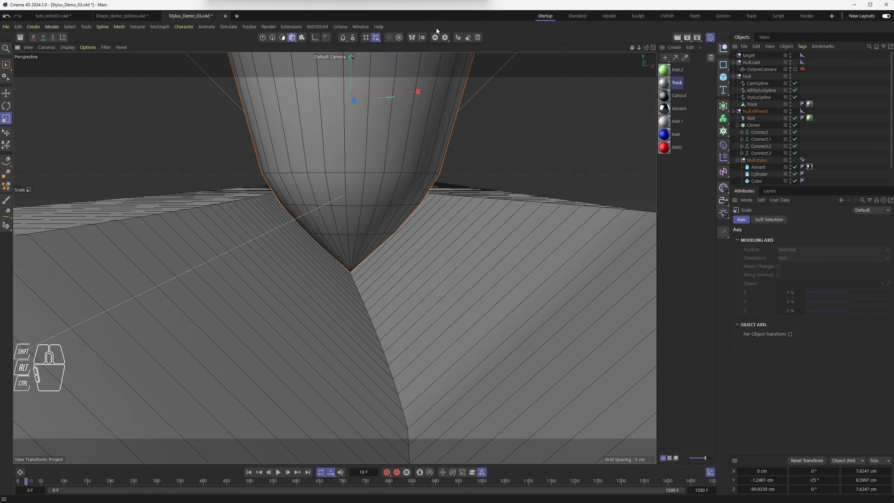
{"action": "left_click", "coordinate": [458, 38]}
{"action": "mouse_move", "coordinate": [266, 266]}
{"action": "left_mouse_down"}
{"action": "mouse_move", "coordinate": [355, 194]}
{"action": "mouse_move", "coordinate": [346, 220]}
{"action": "left_mouse_up"}
{"action": "mouse_move", "coordinate": [278, 238]}
{"action": "left_mouse_down"}
{"action": "mouse_move", "coordinate": [261, 269]}
{"action": "mouse_move", "coordinate": [282, 268]}
{"action": "left_mouse_up"}
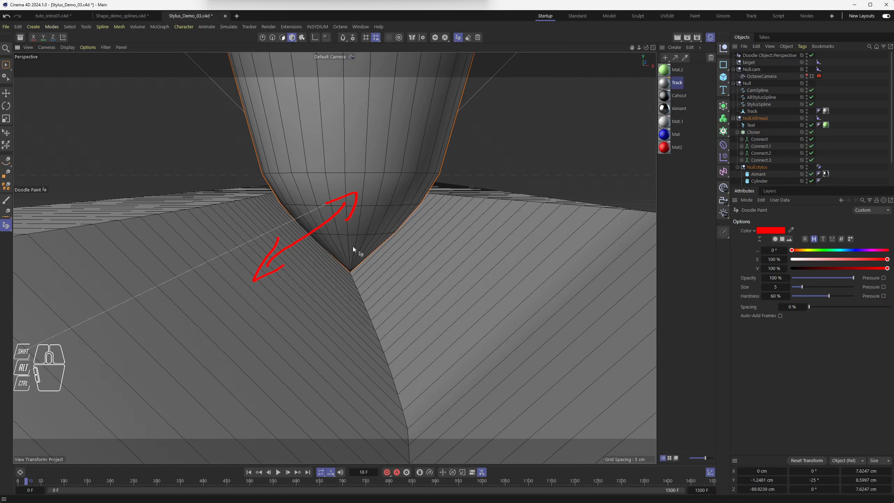
{"action": "mouse_move", "coordinate": [382, 214]}
{"action": "left_mouse_down"}
{"action": "mouse_move", "coordinate": [432, 255]}
{"action": "mouse_move", "coordinate": [379, 225]}
{"action": "mouse_move", "coordinate": [401, 214]}
{"action": "left_mouse_up"}
{"action": "left_click", "coordinate": [430, 241]}
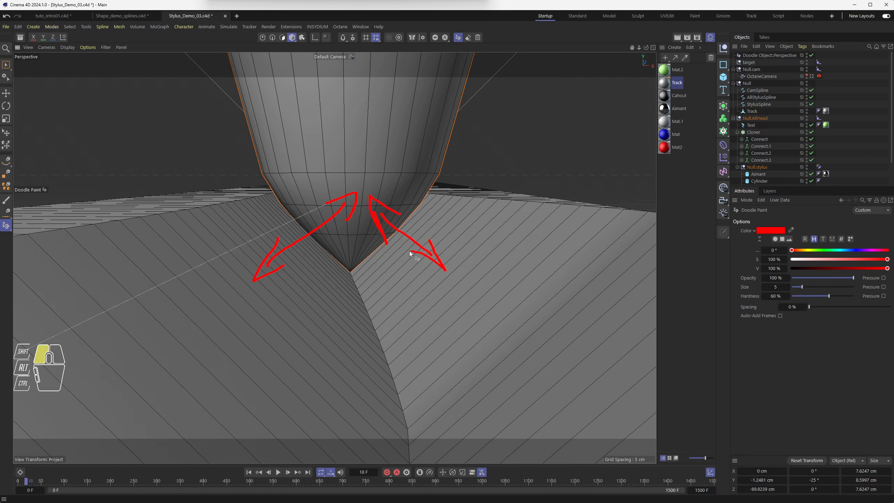
{"action": "mouse_move", "coordinate": [401, 265]}
{"action": "left_mouse_down", "text": "alt"}
{"action": "mouse_move", "coordinate": [381, 242]}
{"action": "mouse_move", "coordinate": [414, 252]}
{"action": "mouse_move", "coordinate": [494, 221]}
{"action": "mouse_move", "coordinate": [378, 262]}
{"action": "mouse_move", "coordinate": [366, 282]}
{"action": "left_mouse_up", "text": "alt"}
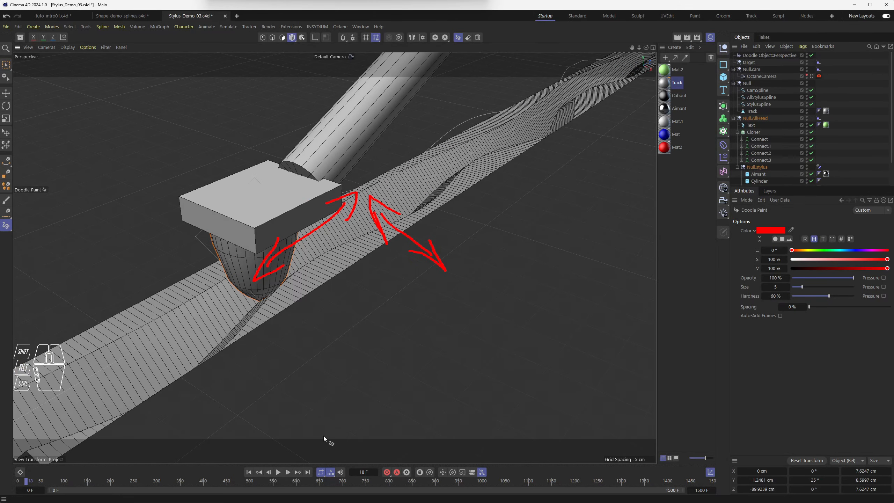
{"action": "left_click", "coordinate": [478, 38]}
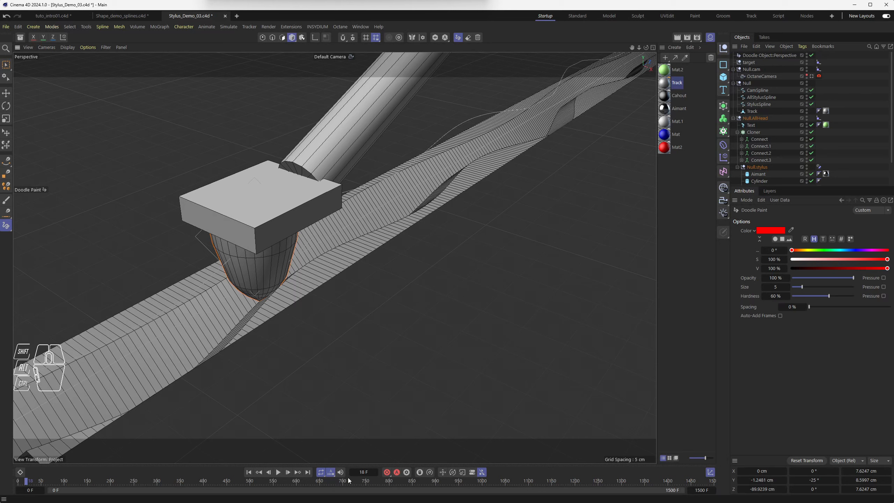
Advance the animation one frame at a time to frame 34, watching the stylus travel along the groove from above
{"action": "left_click", "coordinate": [288, 472]}
{"action": "left_click", "coordinate": [288, 472]}
{"action": "left_click", "coordinate": [288, 472]}
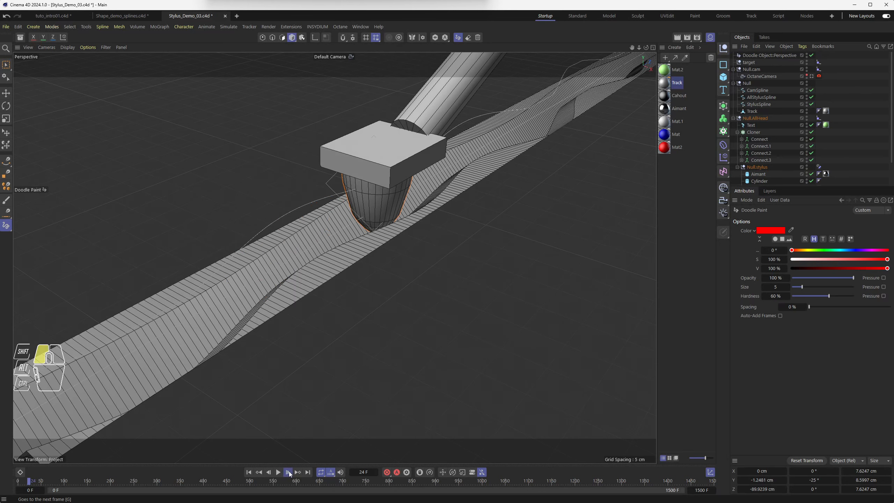
{"action": "left_click", "coordinate": [289, 472]}
{"action": "left_click", "coordinate": [288, 472]}
{"action": "left_click", "coordinate": [288, 472]}
{"action": "left_click", "coordinate": [289, 472]}
{"action": "left_click", "coordinate": [289, 473]}
{"action": "left_click", "coordinate": [289, 472]}
{"action": "left_click", "coordinate": [289, 472]}
{"action": "left_click", "coordinate": [288, 473]}
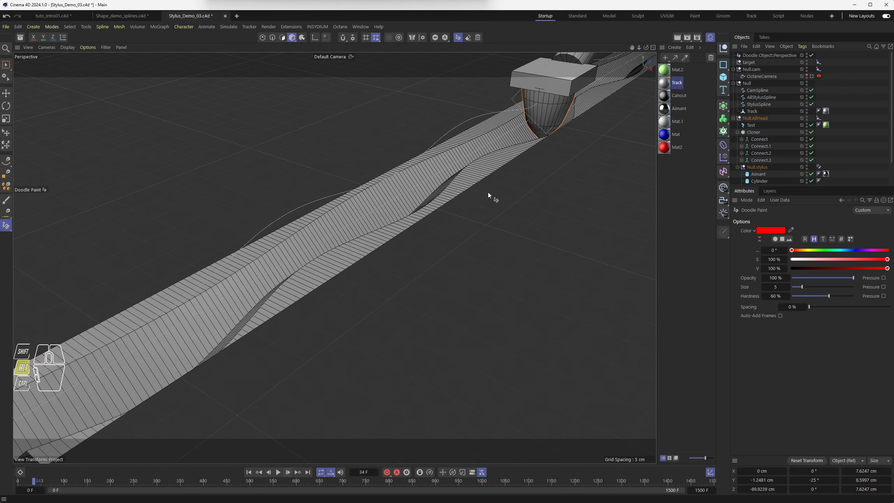
Follow the stylus further along the track by advancing the animation frame by frame to frame 50
{"action": "left_click_drag", "start_coordinate": [488, 195], "coordinate": [364, 453], "text": "alt"}
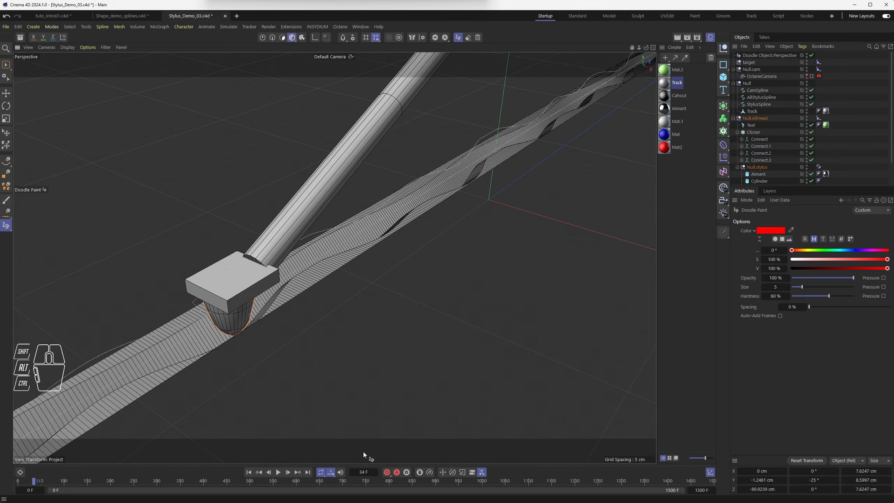
{"action": "left_click", "coordinate": [288, 472]}
{"action": "left_click", "coordinate": [289, 473]}
{"action": "left_click", "coordinate": [288, 472]}
{"action": "left_click", "coordinate": [288, 473]}
{"action": "left_click", "coordinate": [289, 473]}
{"action": "left_click", "coordinate": [288, 473]}
{"action": "left_click", "coordinate": [289, 472]}
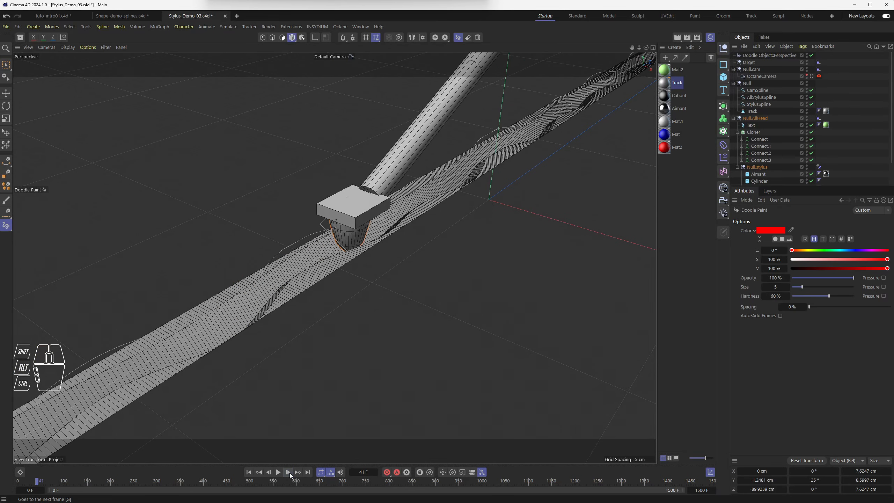
{"action": "left_click", "coordinate": [288, 472]}
{"action": "left_click", "coordinate": [288, 472]}
{"action": "left_click", "coordinate": [289, 472]}
{"action": "left_click", "coordinate": [288, 473]}
{"action": "left_click", "coordinate": [288, 472]}
{"action": "left_click", "coordinate": [289, 472]}
{"action": "left_click", "coordinate": [288, 472]}
{"action": "left_click", "coordinate": [289, 473]}
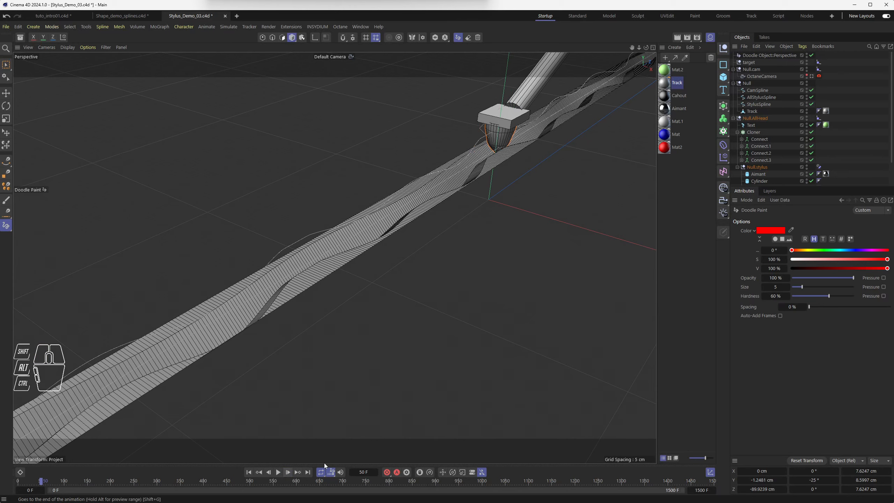
Rewind the animation to the start and examine the cantilever from the stylus up to the magnet and coils
{"action": "scroll", "coordinate": [451, 173], "scroll_direction": "down", "scroll_amount": 5}
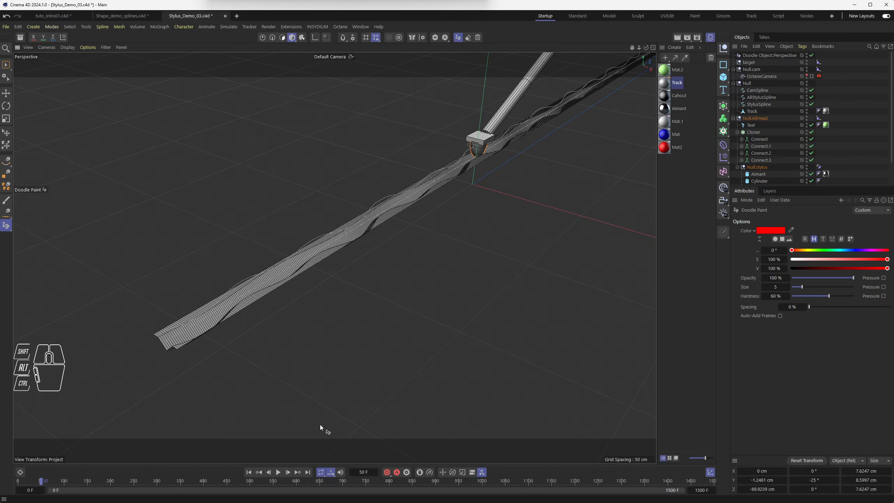
{"action": "left_click", "coordinate": [249, 472]}
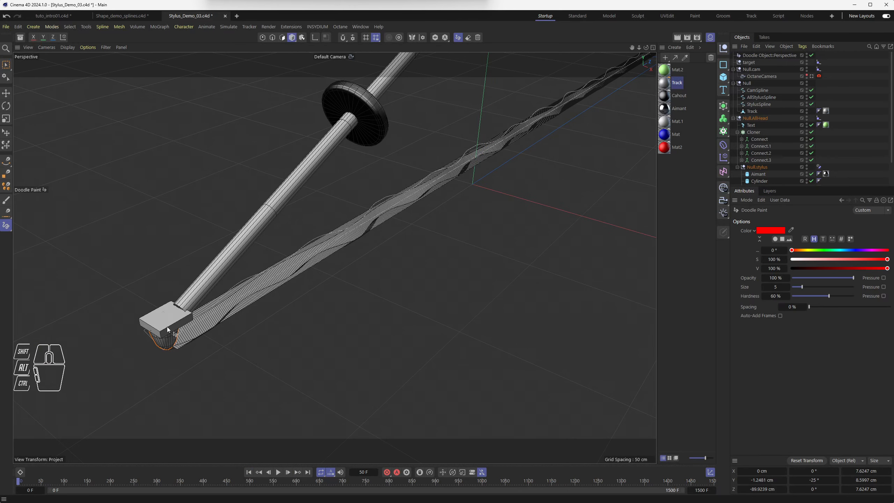
{"action": "left_click_drag", "start_coordinate": [168, 357], "coordinate": [206, 349], "text": "alt"}
{"action": "left_click_drag", "start_coordinate": [272, 292], "coordinate": [329, 250], "text": "alt"}
{"action": "middle_click_drag", "start_coordinate": [438, 164], "coordinate": [416, 217], "text": "alt"}
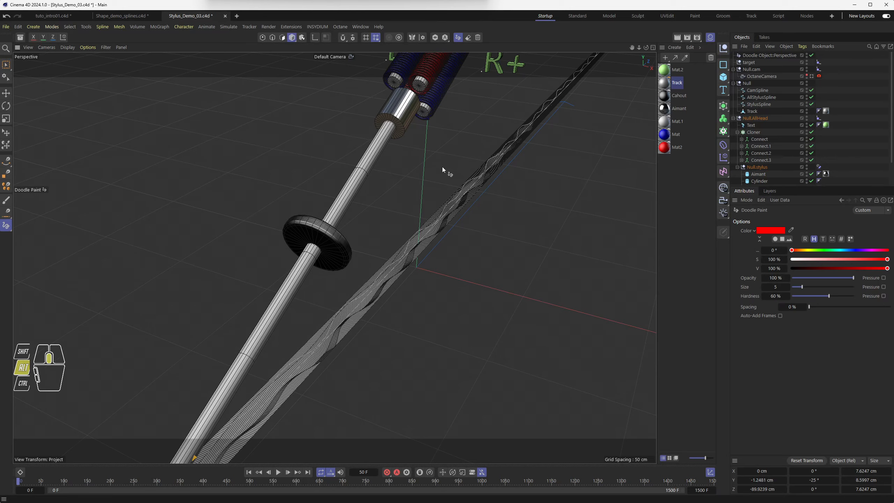
Examine the cantilever, magnet and coils through the OctaneCamera and the default camera
{"action": "left_click_drag", "start_coordinate": [444, 172], "coordinate": [389, 237], "text": "alt"}
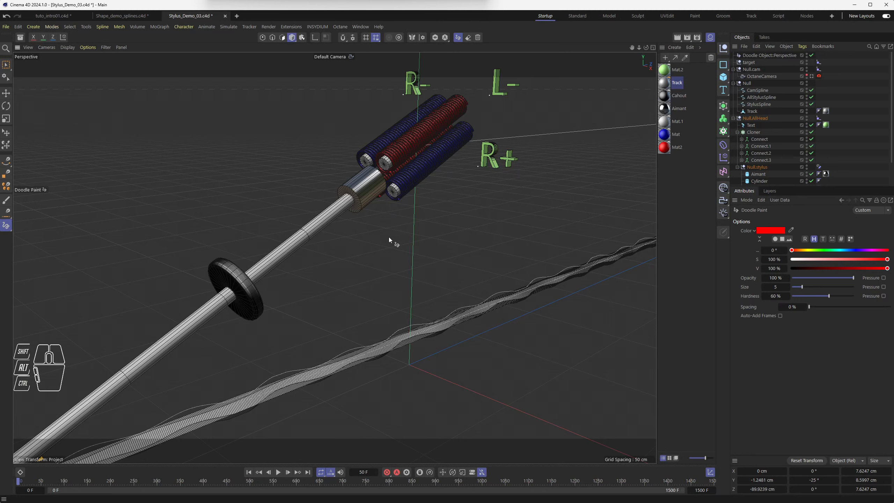
{"action": "left_click", "coordinate": [812, 76]}
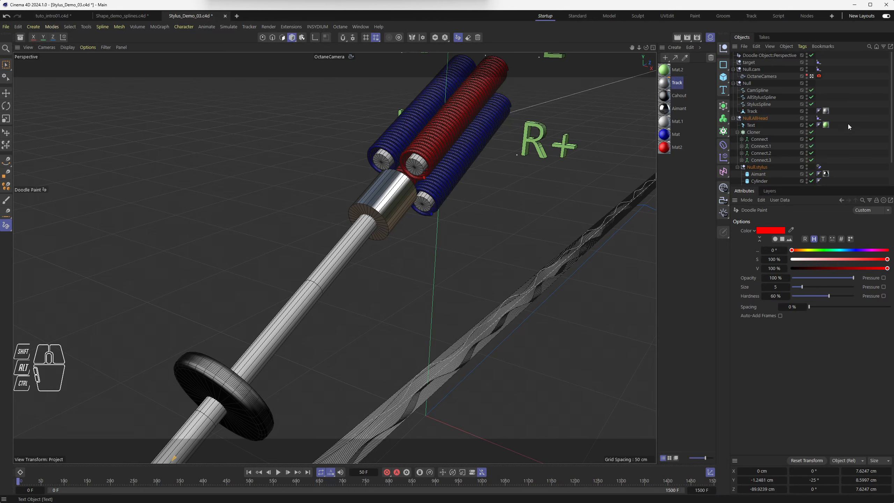
{"action": "left_click", "coordinate": [812, 77]}
{"action": "right_click_drag", "start_coordinate": [419, 288], "coordinate": [344, 312], "text": "alt"}
{"action": "middle_click_drag", "start_coordinate": [344, 312], "coordinate": [387, 286], "text": "alt"}
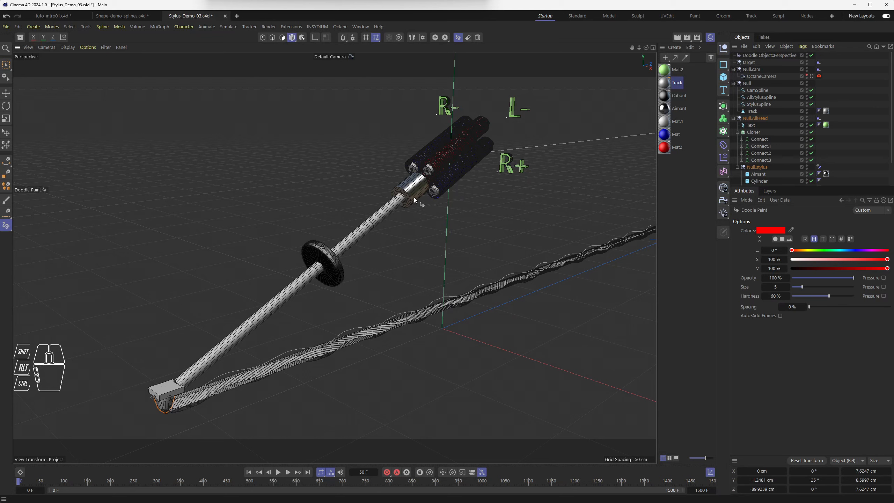
Circle the magnet at the cantilever's end with a red Doodle stroke and clear the sketch
{"action": "left_click", "coordinate": [415, 186]}
{"action": "key", "text": "ctrl+z"}
{"action": "mouse_move", "coordinate": [421, 172]}
{"action": "left_mouse_down"}
{"action": "mouse_move", "coordinate": [394, 201]}
{"action": "mouse_move", "coordinate": [414, 178]}
{"action": "left_mouse_up"}
{"action": "scroll", "coordinate": [410, 179], "scroll_direction": "up", "scroll_amount": 10}
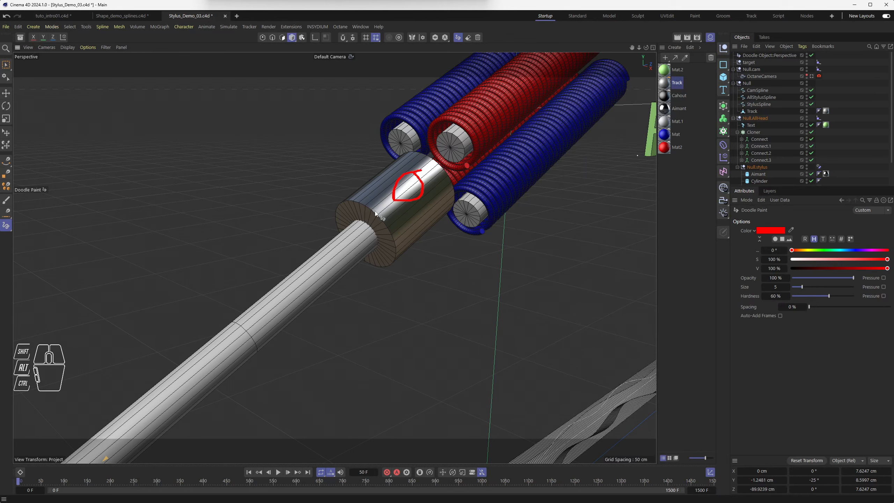
{"action": "left_click_drag", "start_coordinate": [455, 170], "coordinate": [451, 186], "text": "alt"}
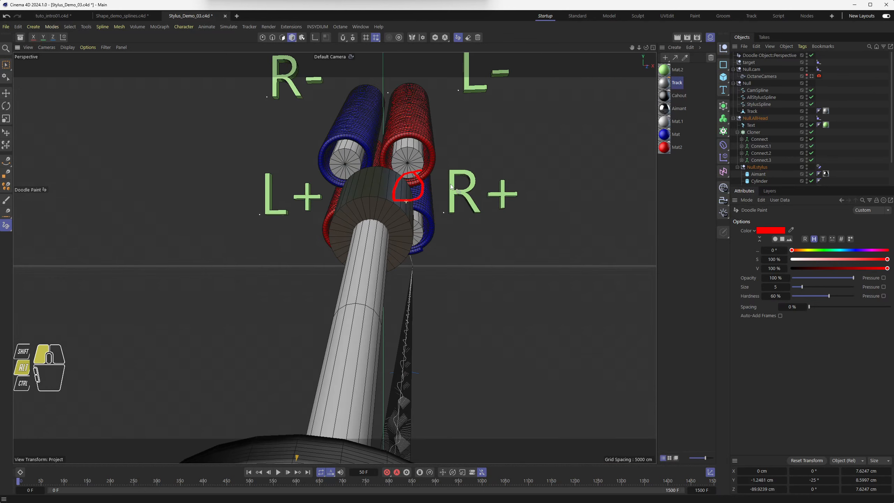
{"action": "left_click", "coordinate": [477, 38]}
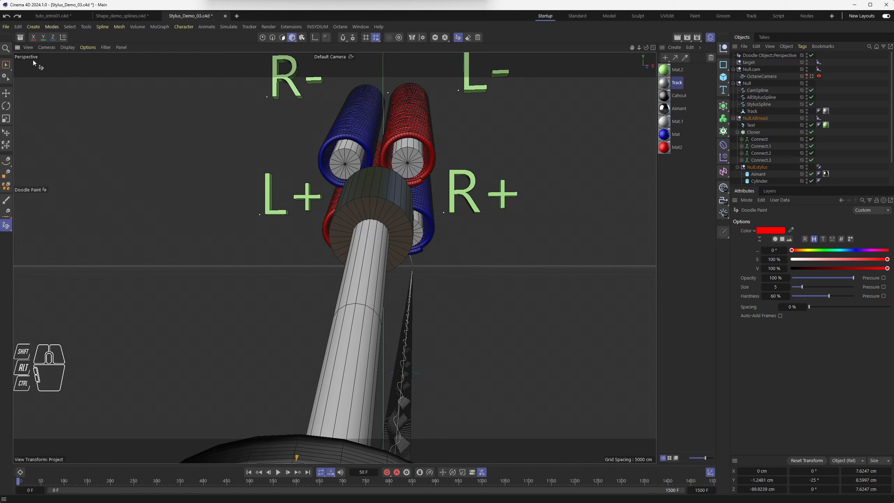
Select the Aimant magnet cylinder in the viewport with Brush Selection
{"action": "left_click", "coordinate": [6, 64]}
{"action": "left_click", "coordinate": [7, 65]}
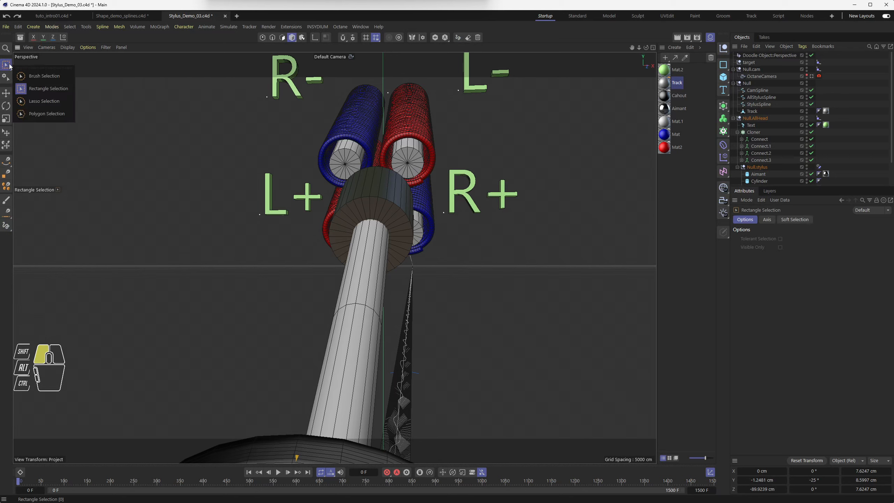
{"action": "left_click", "coordinate": [44, 75]}
{"action": "left_click", "coordinate": [409, 181]}
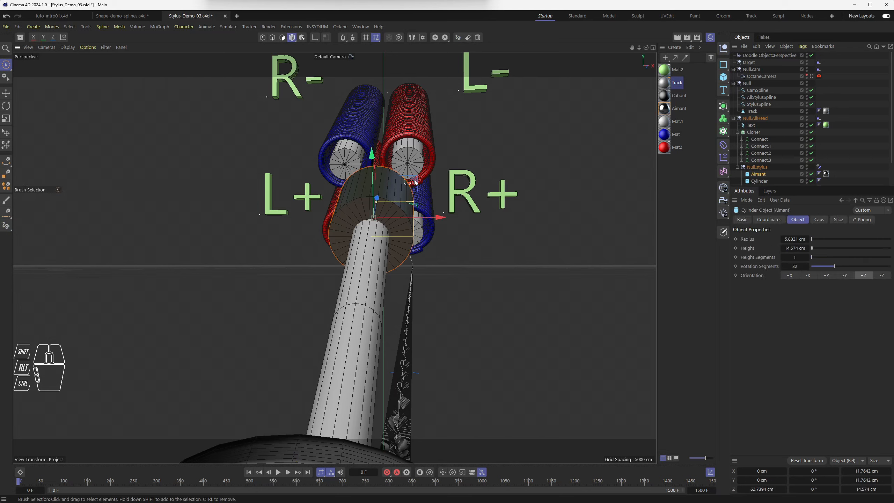
{"action": "mouse_move", "coordinate": [415, 181]}
{"action": "left_mouse_down"}
{"action": "mouse_move", "coordinate": [433, 166]}
{"action": "mouse_move", "coordinate": [428, 211]}
{"action": "mouse_move", "coordinate": [433, 172]}
{"action": "mouse_move", "coordinate": [389, 200]}
{"action": "mouse_move", "coordinate": [418, 183]}
{"action": "left_mouse_up"}
{"action": "key", "text": "ctrl+z"}
{"action": "middle_click_drag", "start_coordinate": [447, 138], "coordinate": [427, 199], "text": "alt"}
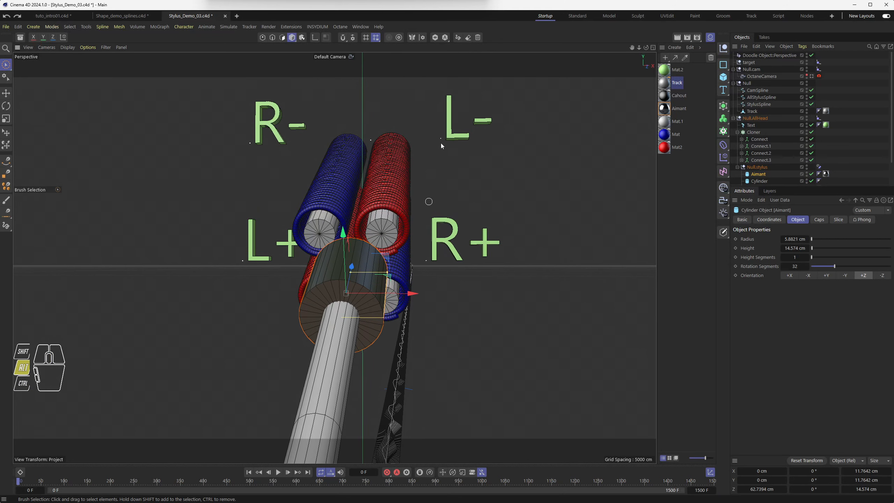
{"action": "left_click_drag", "start_coordinate": [384, 263], "coordinate": [370, 295]}
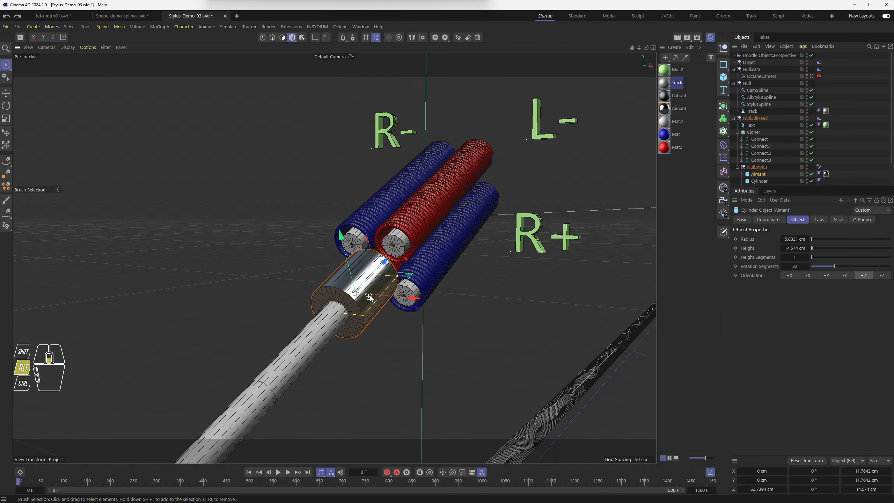
Play the animation through the OctaneCamera and watch the magnet move among the four coils, stopping at frame 449
{"action": "left_click", "coordinate": [811, 76]}
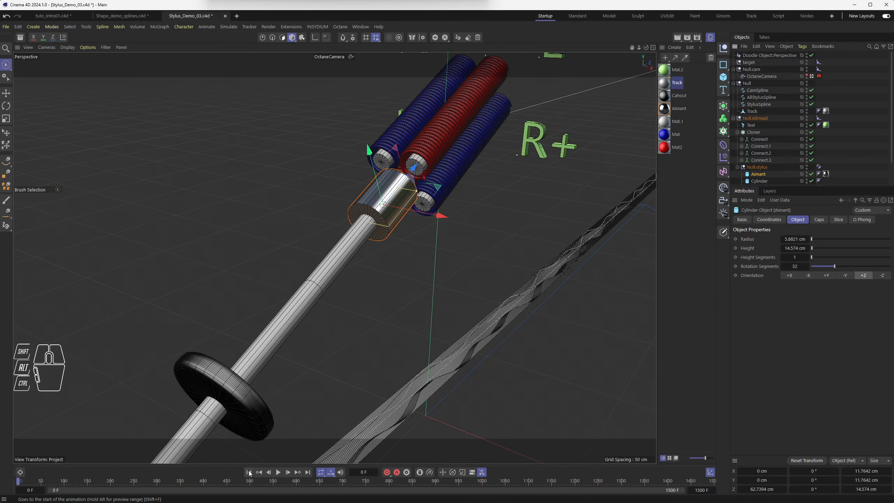
{"action": "middle_click_drag", "start_coordinate": [405, 230], "coordinate": [366, 317], "text": "alt"}
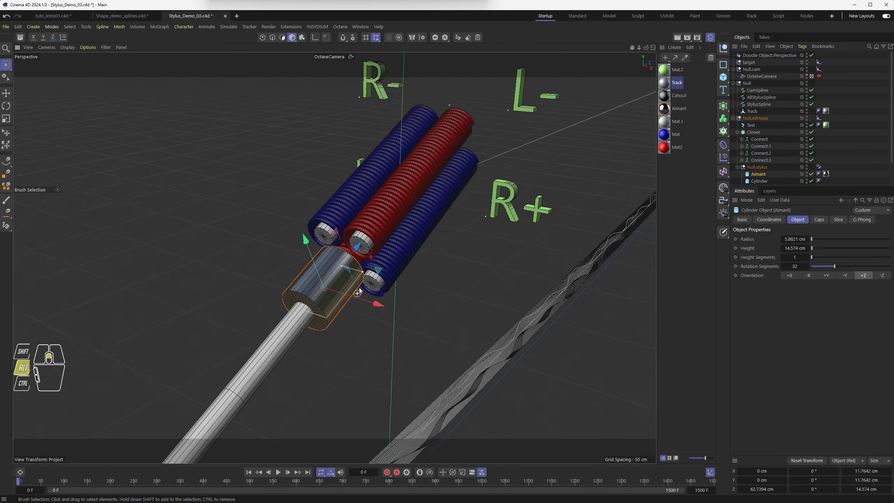
{"action": "scroll", "coordinate": [365, 318], "scroll_direction": "up", "scroll_amount": 4, "text": "alt"}
{"action": "left_click", "coordinate": [278, 472]}
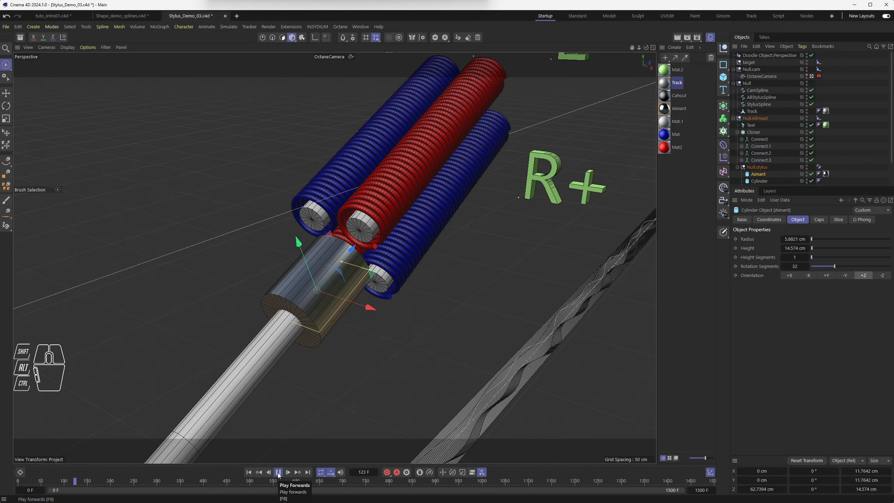
{"action": "left_click", "coordinate": [278, 472]}
{"action": "left_click_drag", "start_coordinate": [324, 340], "coordinate": [378, 273], "text": "alt"}
{"action": "left_click", "coordinate": [279, 472]}
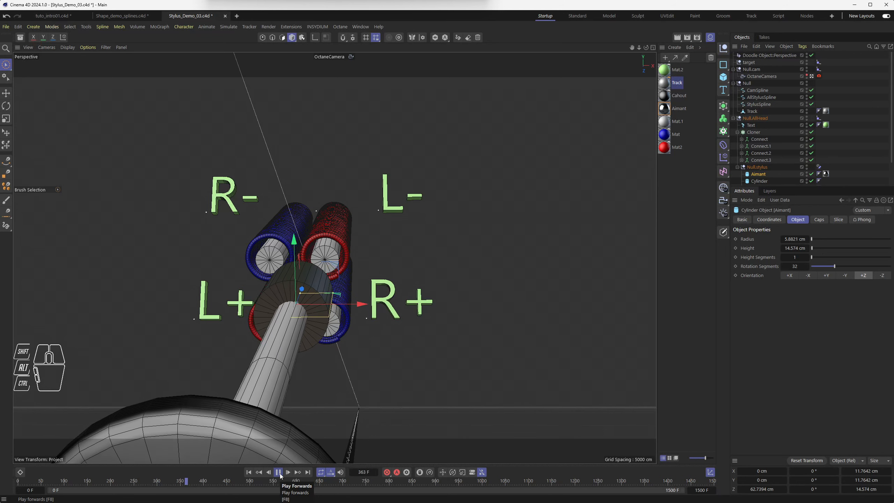
{"action": "left_click", "coordinate": [280, 473]}
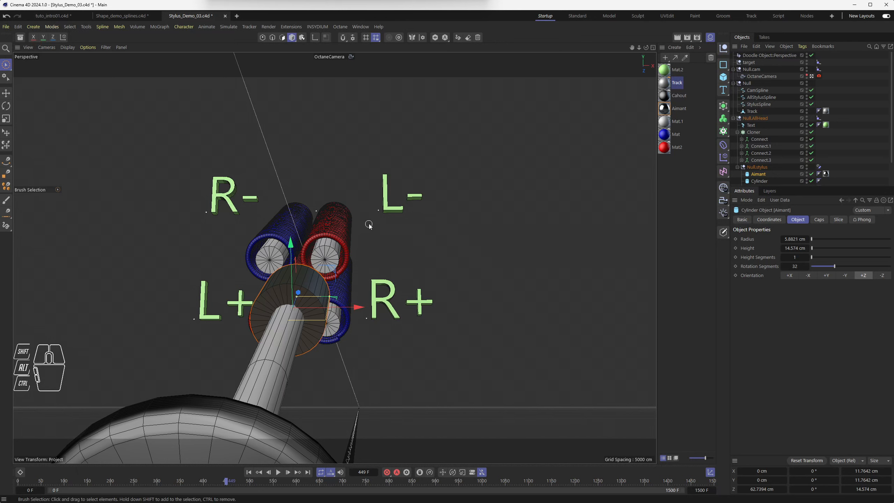
Sketch a red double-headed Doodle arrow across the magnet between the L+ and L- coils, and clear it
{"action": "left_click", "coordinate": [458, 37]}
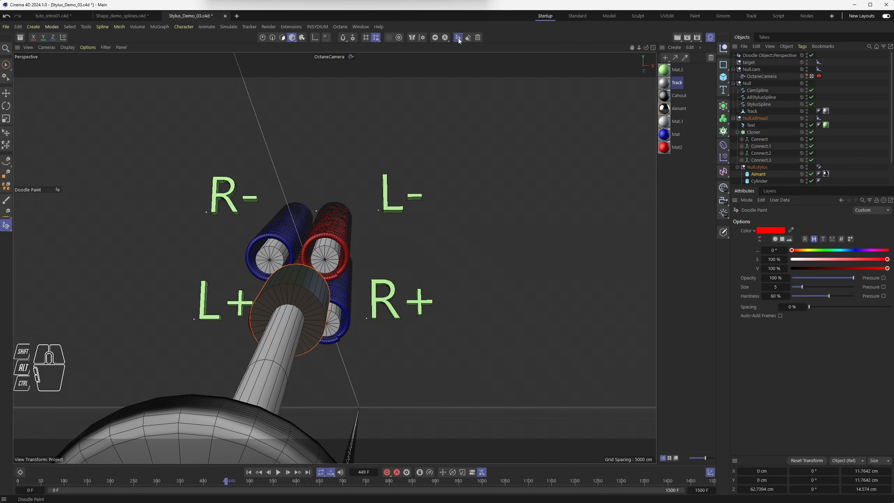
{"action": "mouse_move", "coordinate": [243, 339]}
{"action": "left_mouse_down"}
{"action": "mouse_move", "coordinate": [339, 245]}
{"action": "mouse_move", "coordinate": [368, 228]}
{"action": "mouse_move", "coordinate": [337, 264]}
{"action": "left_mouse_up"}
{"action": "mouse_move", "coordinate": [248, 305]}
{"action": "left_mouse_down"}
{"action": "mouse_move", "coordinate": [190, 366]}
{"action": "mouse_move", "coordinate": [288, 338]}
{"action": "left_mouse_up"}
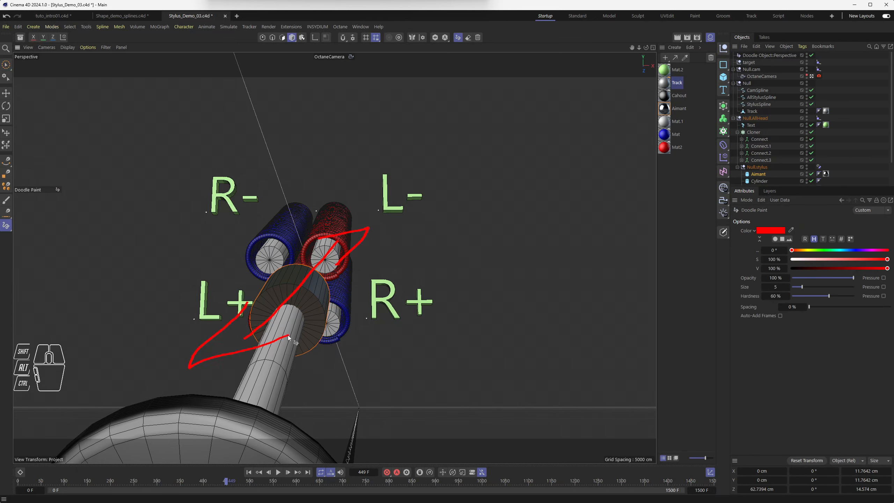
{"action": "left_click", "coordinate": [478, 37]}
Return to the default camera, rewind the animation to frame 0, and examine the assembly from the stylus tip up to the magnet
{"action": "left_click", "coordinate": [811, 76]}
{"action": "left_click", "coordinate": [812, 76]}
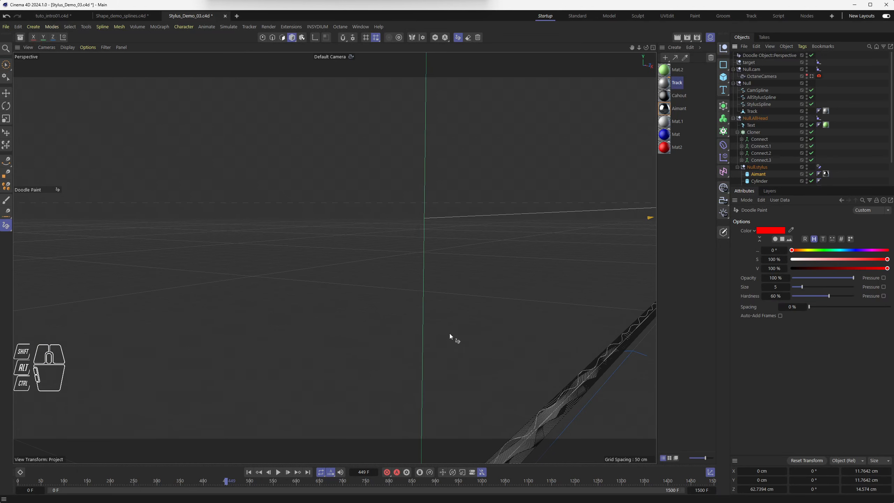
{"action": "left_click", "coordinate": [249, 472]}
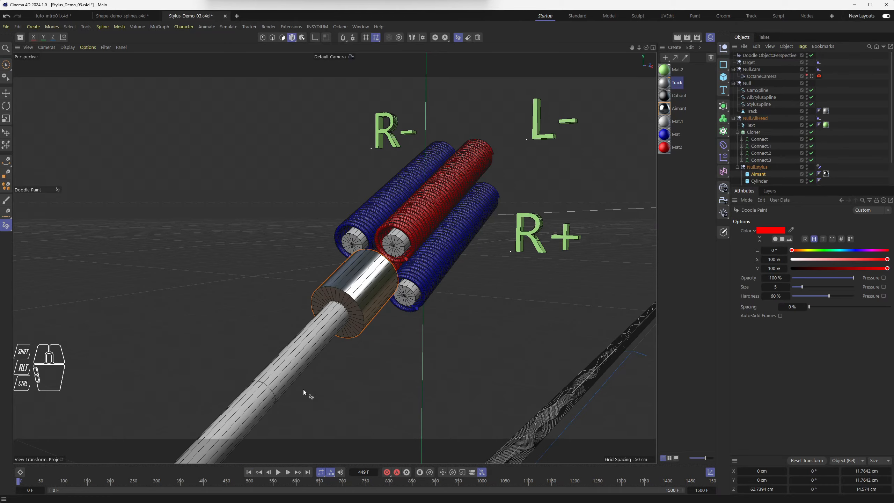
{"action": "left_click_drag", "start_coordinate": [303, 389], "coordinate": [309, 247], "text": "alt"}
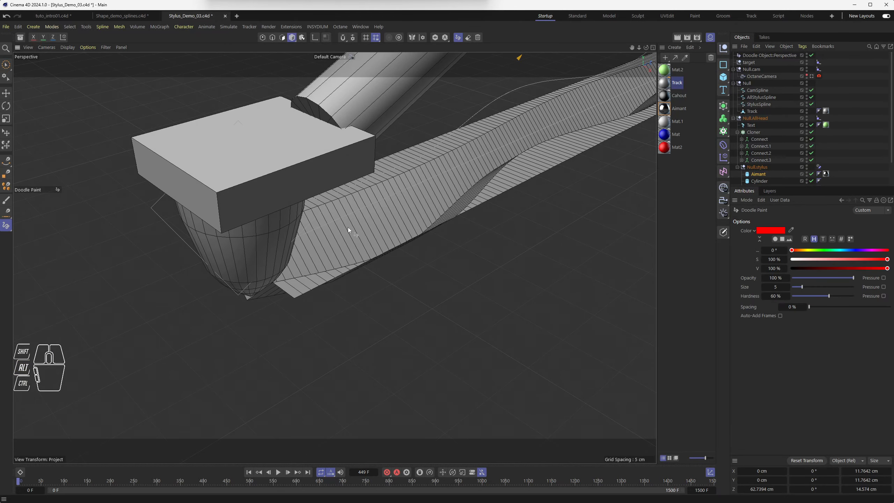
{"action": "left_click_drag", "start_coordinate": [542, 121], "coordinate": [454, 193], "text": "alt"}
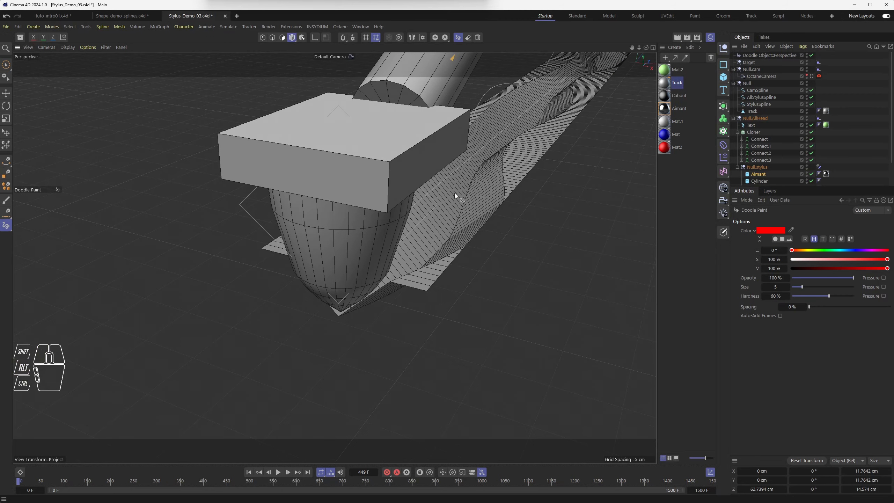
{"action": "middle_click_drag", "start_coordinate": [491, 134], "coordinate": [385, 318], "text": "alt"}
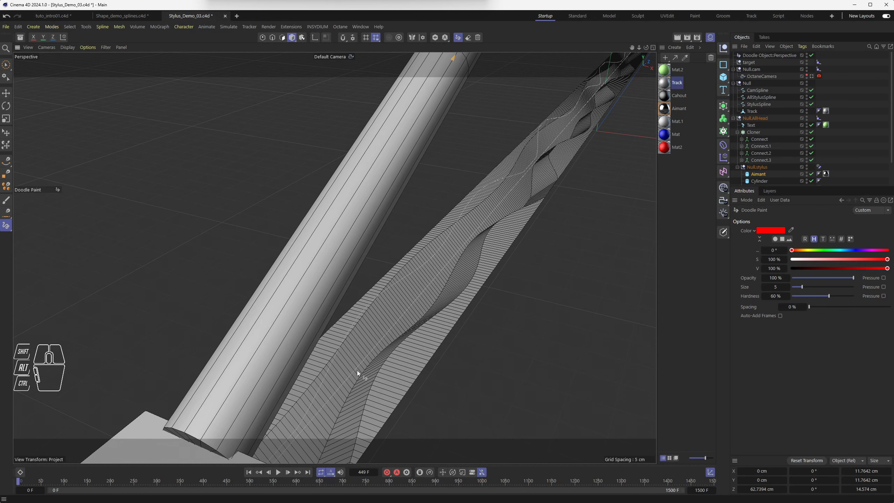
{"action": "middle_click_drag", "start_coordinate": [457, 143], "coordinate": [377, 304], "text": "alt"}
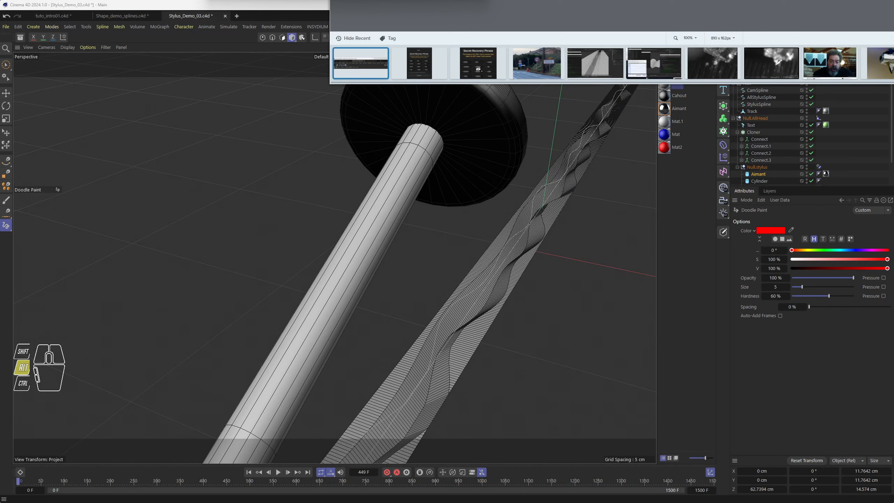
{"action": "left_click_drag", "start_coordinate": [479, 128], "coordinate": [335, 255], "text": "alt"}
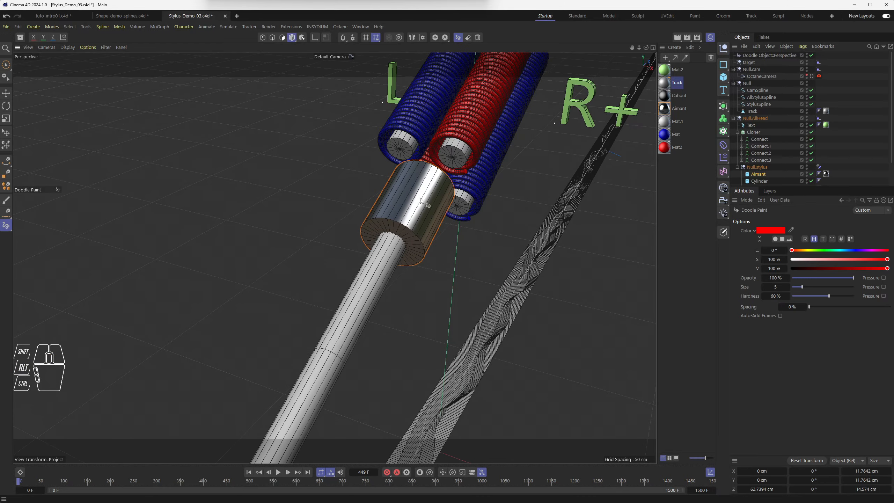
Sketch a red double-headed Doodle arrow across the magnet between the R- and R+ coils, and clear it
{"action": "mouse_move", "coordinate": [421, 200]}
{"action": "left_mouse_down", "text": "alt"}
{"action": "mouse_move", "coordinate": [442, 172]}
{"action": "mouse_move", "coordinate": [406, 233]}
{"action": "mouse_move", "coordinate": [389, 199]}
{"action": "mouse_move", "coordinate": [367, 201]}
{"action": "mouse_move", "coordinate": [343, 185]}
{"action": "mouse_move", "coordinate": [359, 185]}
{"action": "left_mouse_up", "text": "alt"}
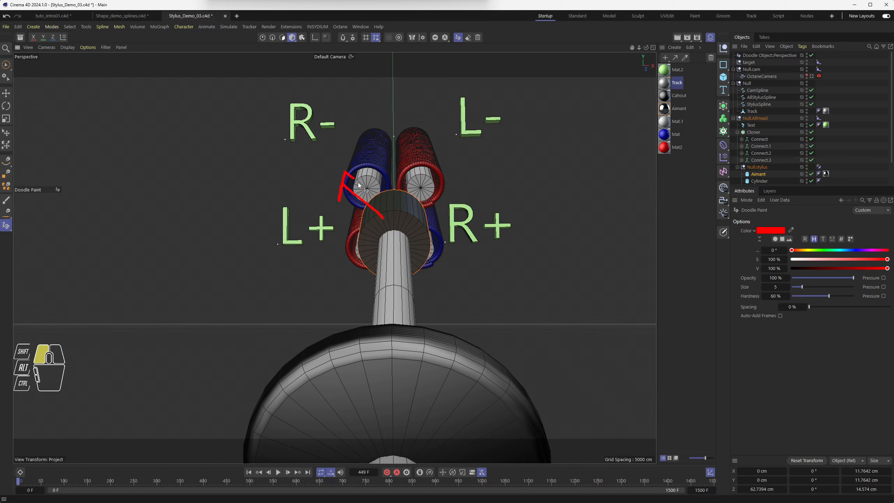
{"action": "mouse_move", "coordinate": [382, 218]}
{"action": "left_mouse_down"}
{"action": "mouse_move", "coordinate": [462, 284]}
{"action": "mouse_move", "coordinate": [429, 265]}
{"action": "left_mouse_up"}
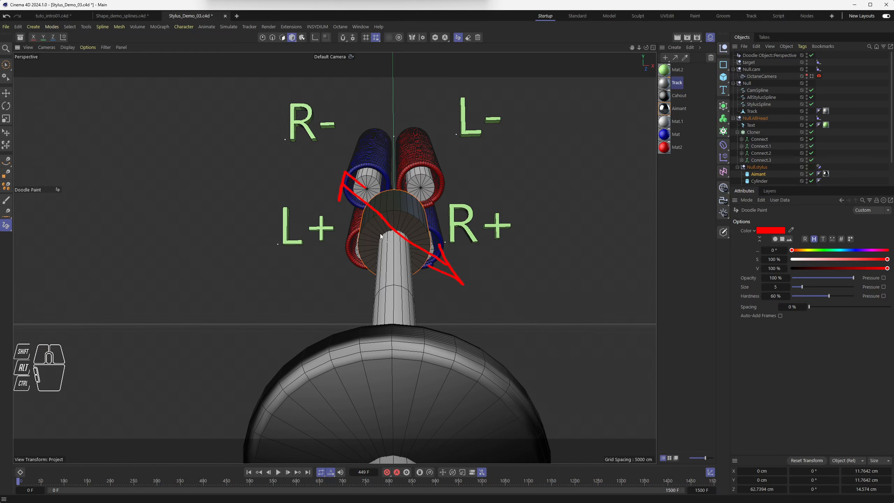
{"action": "left_click", "coordinate": [477, 38]}
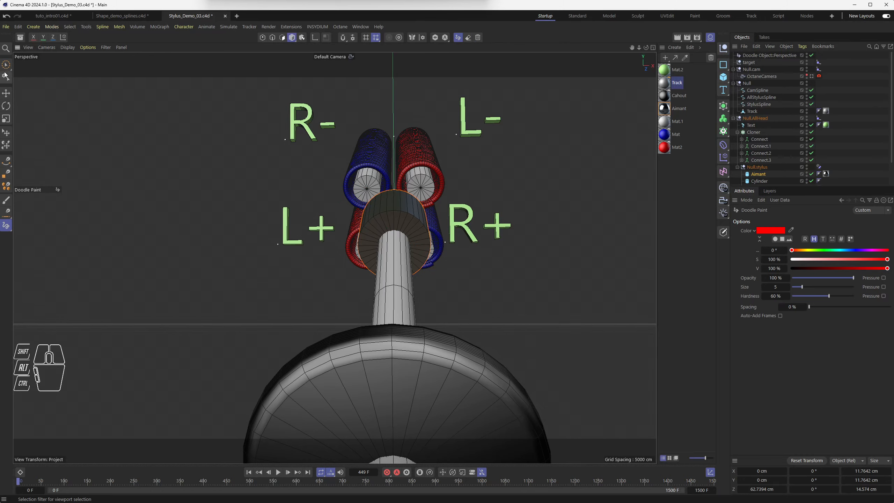
Switch back to Brush Selection and examine the cantilever beside the groove and the magnet in front of the coils
{"action": "left_click", "coordinate": [6, 65]}
{"action": "left_click_drag", "start_coordinate": [423, 252], "coordinate": [396, 280], "text": "alt"}
{"action": "scroll", "coordinate": [424, 319], "scroll_direction": "down", "scroll_amount": 3, "text": "alt"}
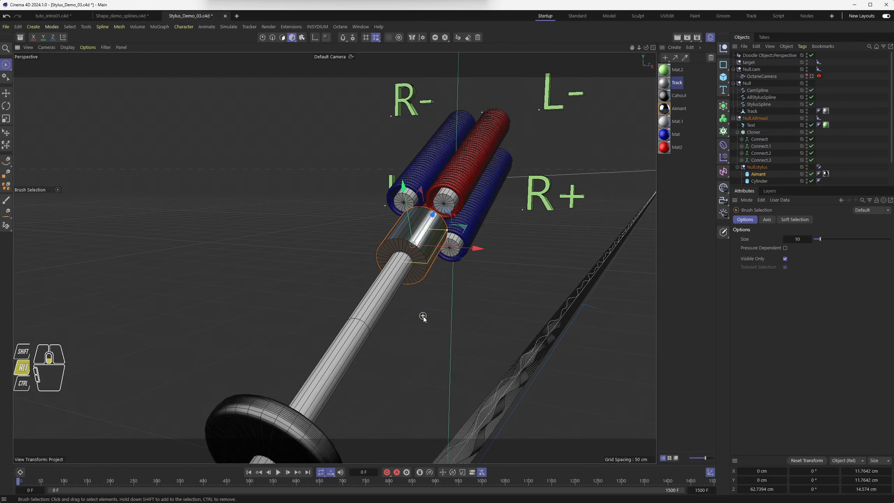
{"action": "middle_click_drag", "start_coordinate": [423, 319], "coordinate": [485, 165], "text": "alt"}
{"action": "left_click_drag", "start_coordinate": [445, 237], "coordinate": [433, 328], "text": "alt"}
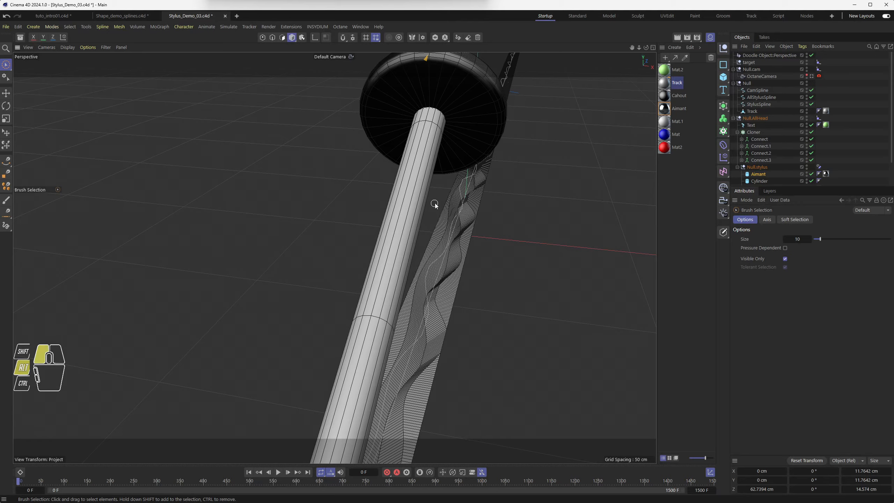
{"action": "left_click_drag", "start_coordinate": [418, 184], "coordinate": [417, 248], "text": "alt"}
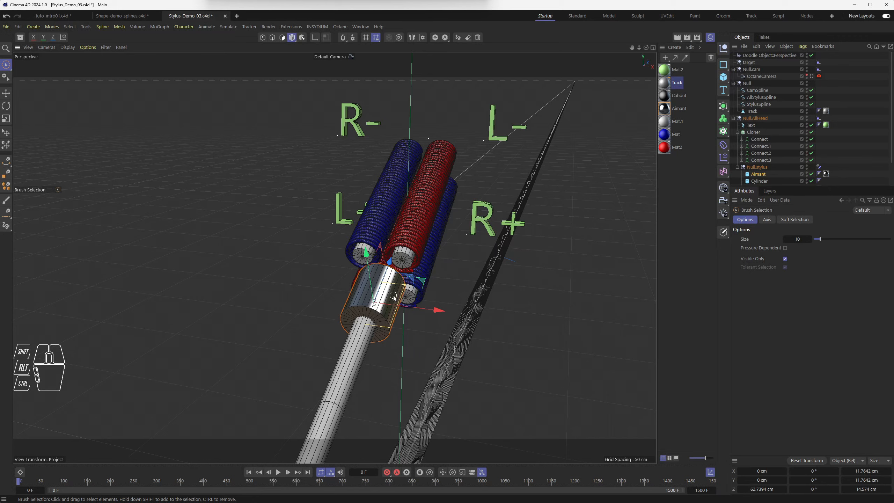
Play the animation through the OctaneCamera with the cantilever, magnet and coils in frame, stopping at frame 288
{"action": "left_click", "coordinate": [811, 77]}
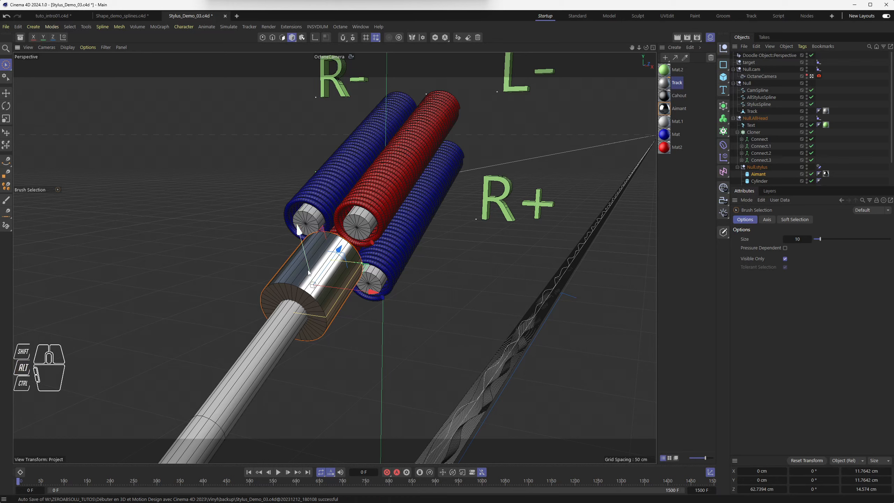
{"action": "left_click_drag", "start_coordinate": [315, 314], "coordinate": [316, 317], "text": "alt"}
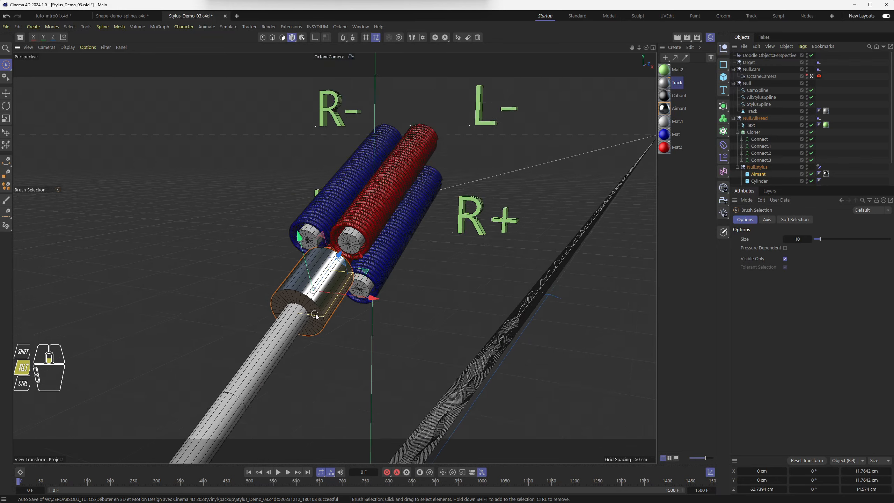
{"action": "scroll", "coordinate": [316, 316], "scroll_direction": "down", "scroll_amount": 6, "text": "alt"}
{"action": "middle_click_drag", "start_coordinate": [303, 335], "coordinate": [374, 210], "text": "alt"}
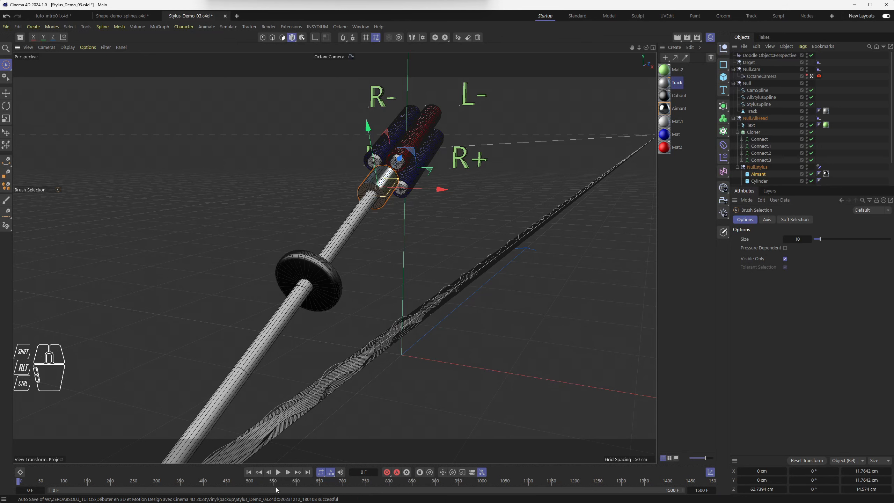
{"action": "left_click", "coordinate": [278, 472]}
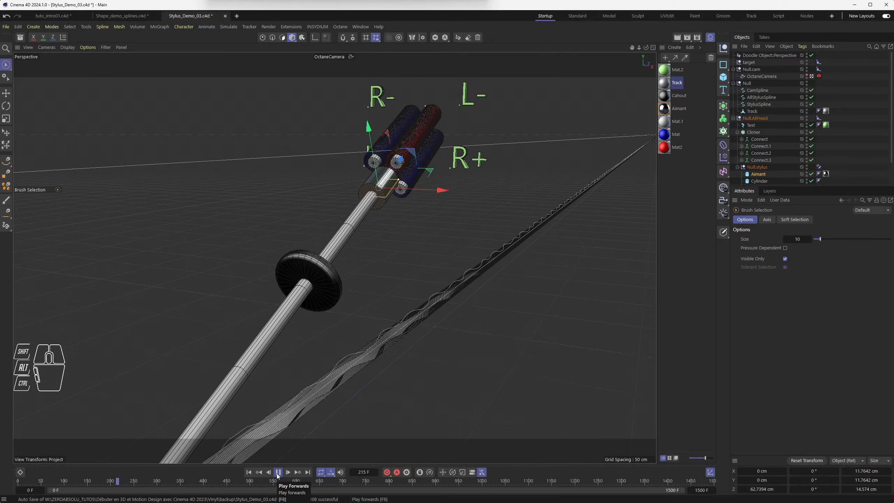
{"action": "left_click", "coordinate": [278, 472]}
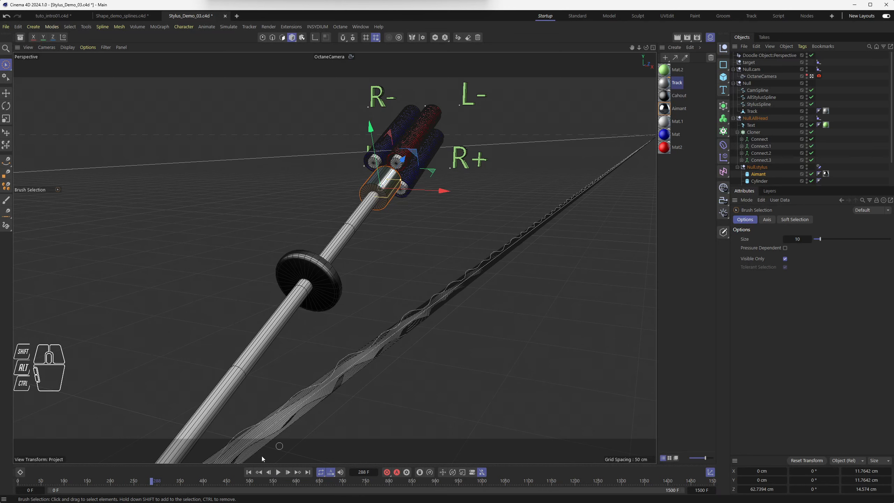
Replay the animation from the start, stop it at frame 570, and examine the magnet and coil assembly along the groove
{"action": "left_click", "coordinate": [250, 473]}
{"action": "left_click", "coordinate": [278, 472]}
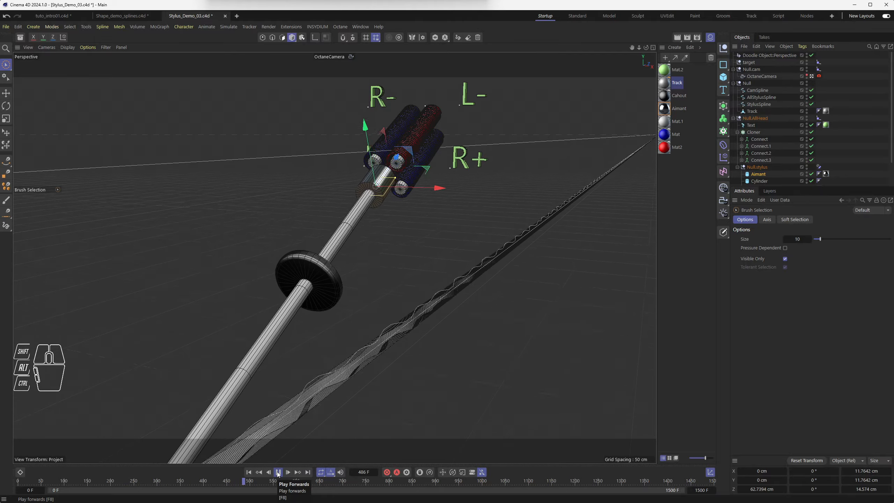
{"action": "left_click", "coordinate": [278, 472]}
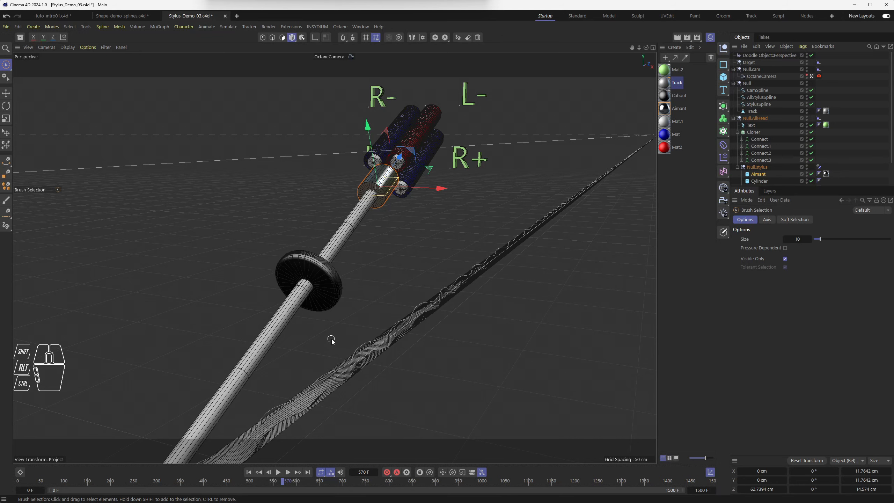
{"action": "scroll", "coordinate": [367, 234], "scroll_direction": "down", "scroll_amount": 5}
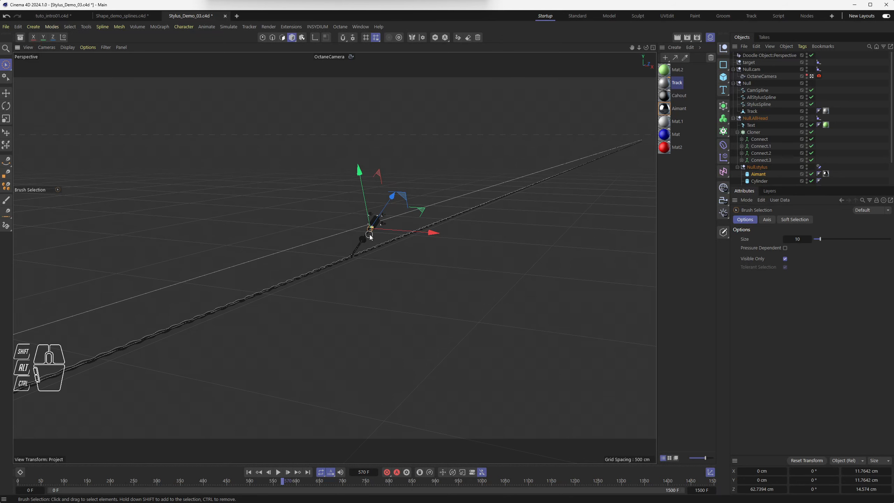
{"action": "scroll", "coordinate": [369, 235], "scroll_direction": "up", "scroll_amount": 2}
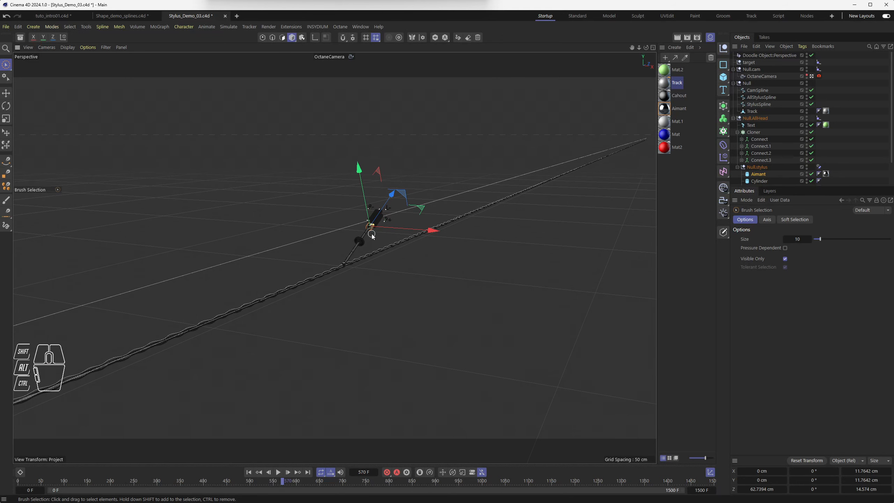
{"action": "scroll", "coordinate": [372, 236], "scroll_direction": "up", "scroll_amount": 5}
{"action": "scroll", "coordinate": [375, 237], "scroll_direction": "down", "scroll_amount": 3}
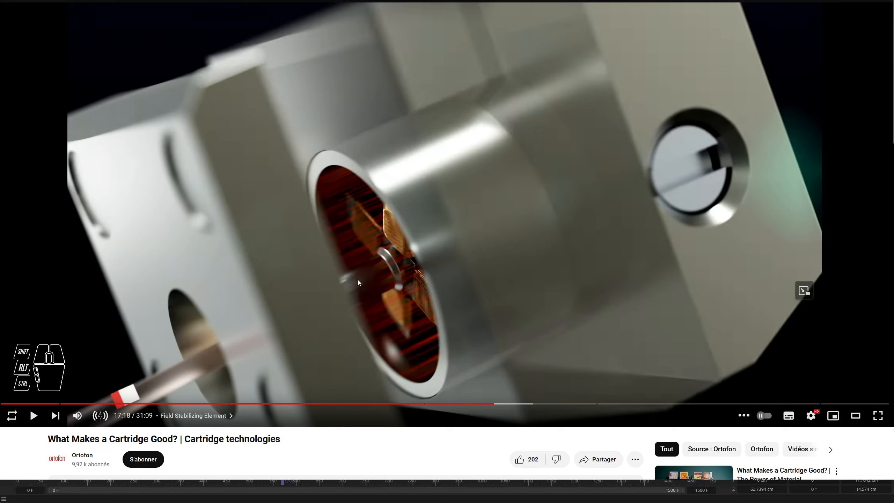
Switch to the Ortofon cartridge video on YouTube and locate the magnetic field animation, pausing it at 17:18
{"action": "left_click_drag", "start_coordinate": [492, 404], "coordinate": [490, 406]}
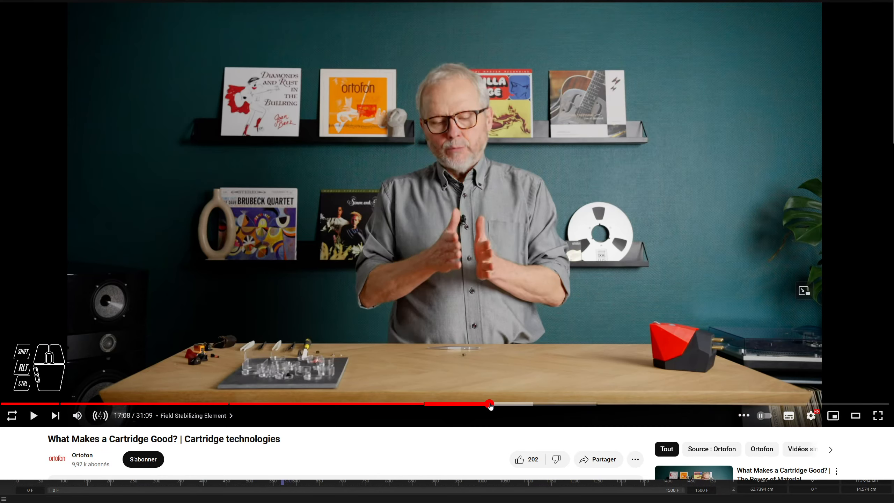
{"action": "key", "text": "space"}
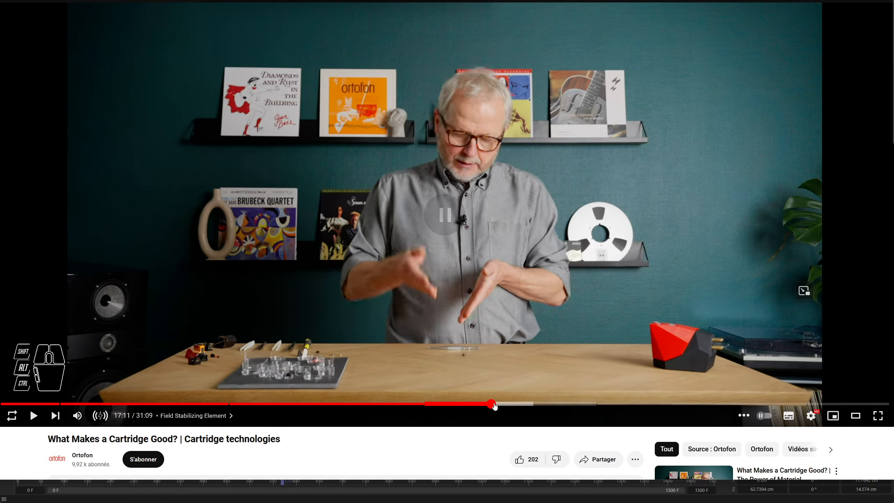
{"action": "left_click", "coordinate": [495, 405]}
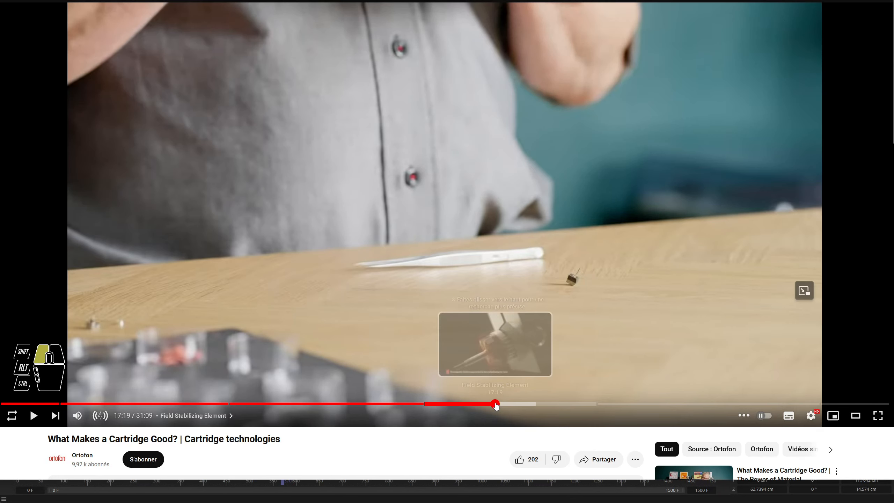
{"action": "left_click", "coordinate": [496, 405]}
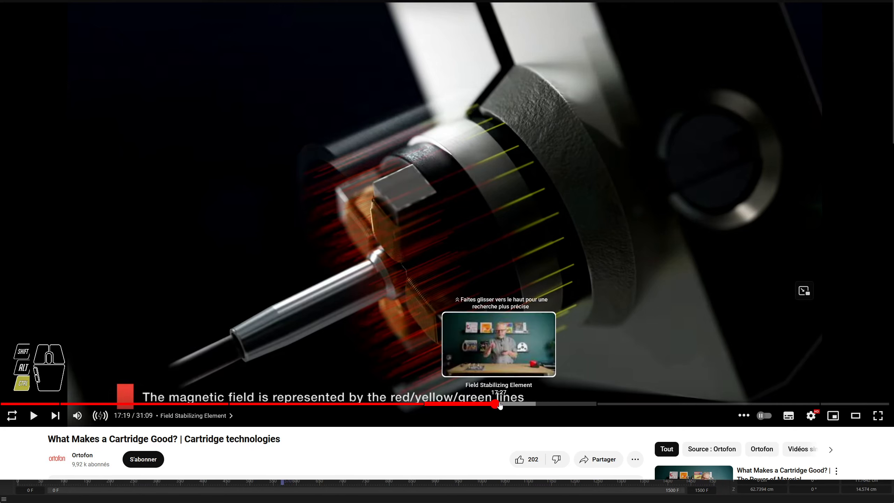
{"action": "key", "text": "ctrl+Left"}
{"action": "left_click", "coordinate": [500, 405]}
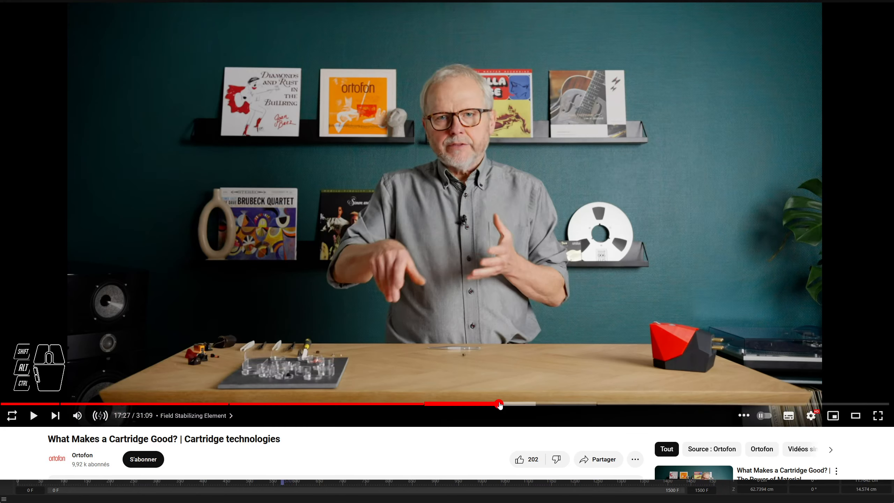
{"action": "key", "text": "space"}
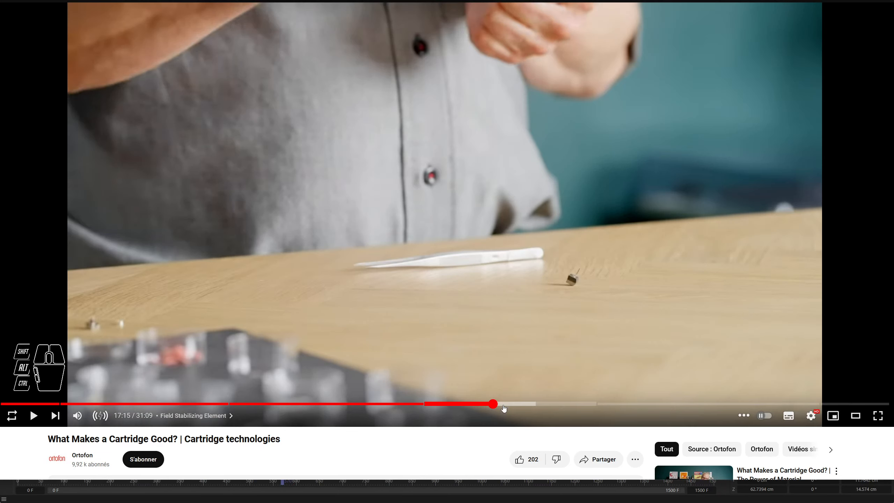
{"action": "key", "text": "space"}
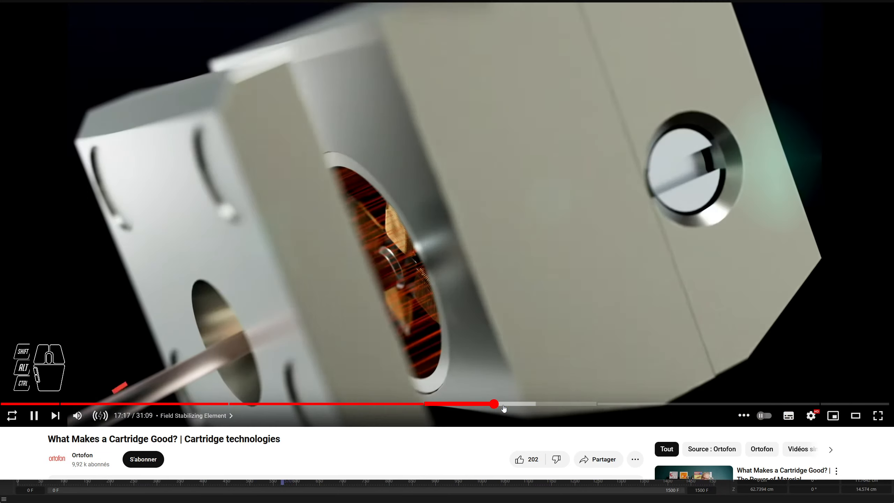
{"action": "key", "text": "space"}
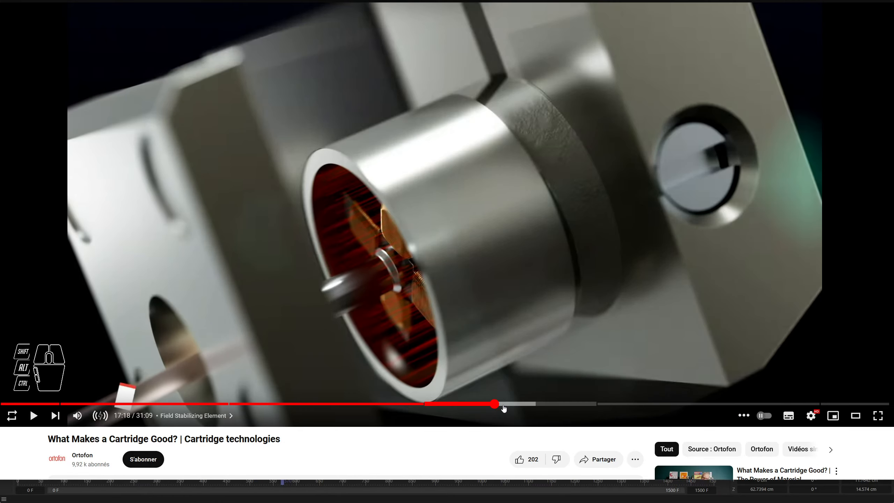
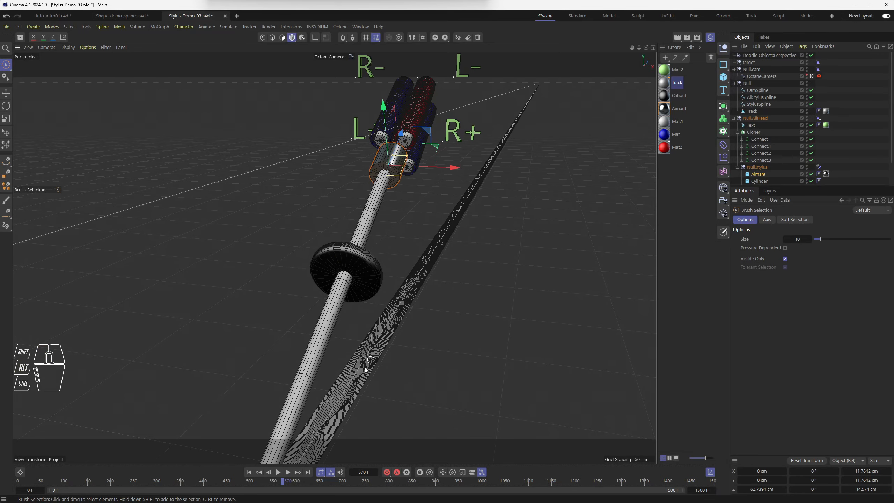
Switch back to Cinema 4D and select StylusSpline, the path running above the groove
{"action": "left_click_drag", "start_coordinate": [345, 392], "coordinate": [357, 369], "text": "alt"}
{"action": "scroll", "coordinate": [362, 352], "scroll_direction": "down", "scroll_amount": 3}
{"action": "middle_click_drag", "start_coordinate": [362, 347], "coordinate": [331, 310], "text": "alt"}
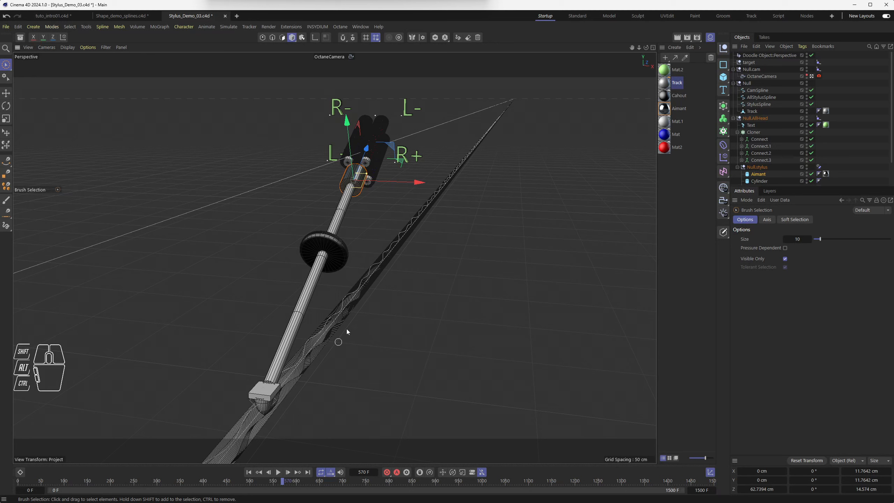
{"action": "mouse_move", "coordinate": [350, 294]}
{"action": "left_mouse_down", "text": "alt"}
{"action": "mouse_move", "coordinate": [352, 313]}
{"action": "mouse_move", "coordinate": [347, 303]}
{"action": "left_mouse_up", "text": "alt"}
{"action": "left_click", "coordinate": [324, 303]}
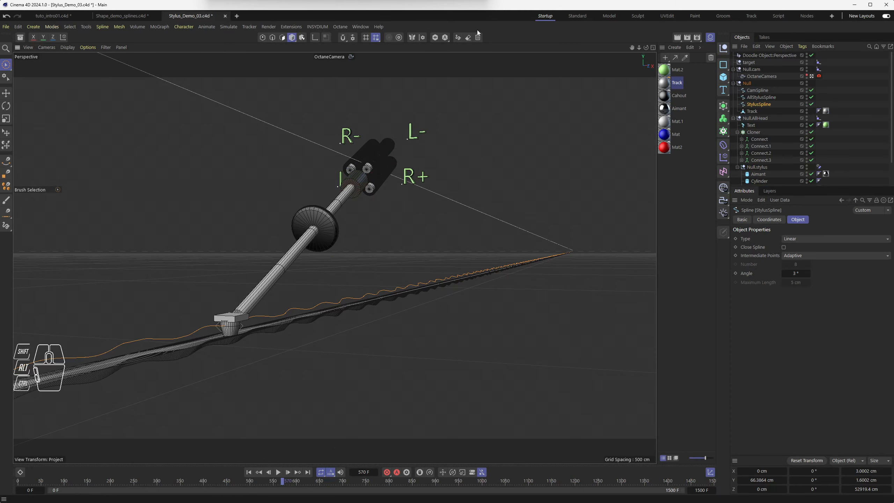
Examine StylusSpline end-on at the stylus tip in a full-size Front view, and return to the four-view layout
{"action": "middle_click", "coordinate": [450, 121]}
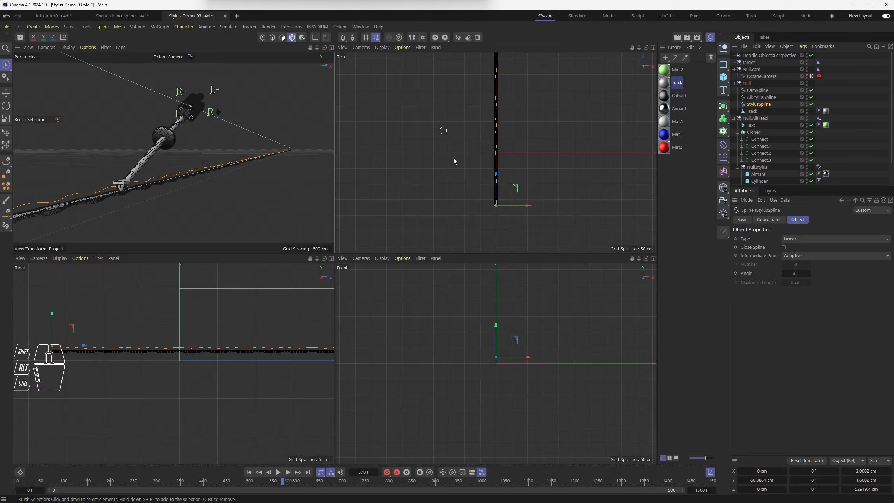
{"action": "middle_click", "coordinate": [491, 325]}
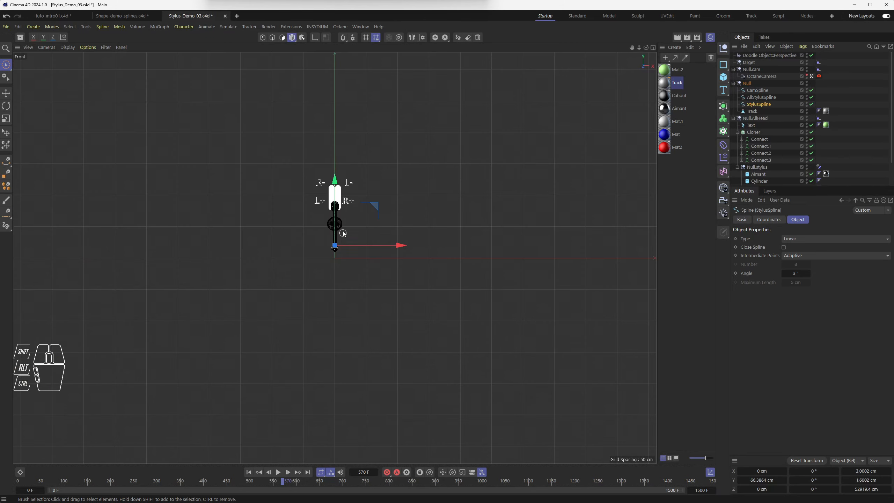
{"action": "scroll", "coordinate": [349, 286], "scroll_direction": "up", "scroll_amount": 15}
{"action": "scroll", "coordinate": [383, 289], "scroll_direction": "up", "scroll_amount": 8}
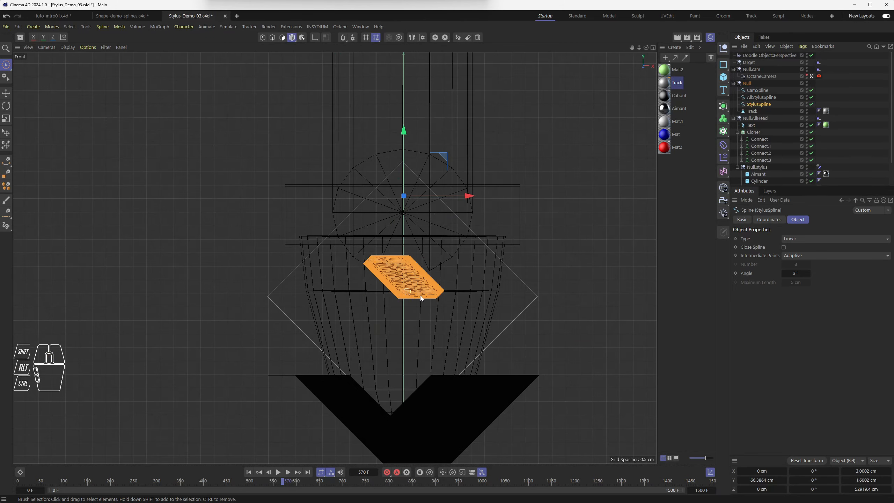
{"action": "scroll", "coordinate": [332, 209], "scroll_direction": "down", "scroll_amount": 6}
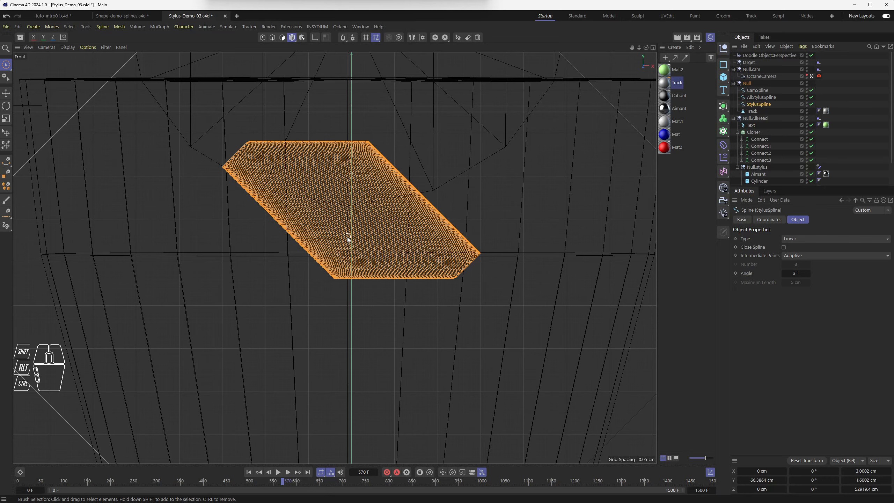
{"action": "middle_click", "coordinate": [338, 225]}
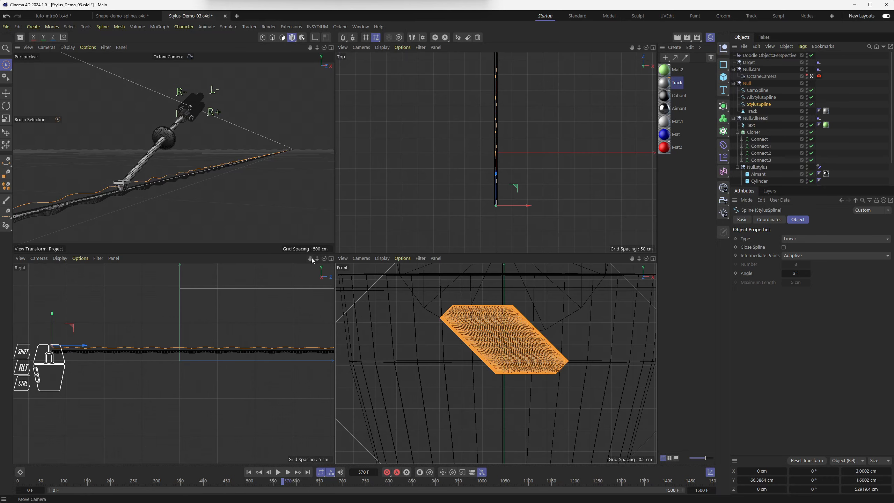
Maximize the perspective view and examine the groove walls along StylusSpline up close, ending with the whole assembly in frame
{"action": "middle_click", "coordinate": [245, 166]}
{"action": "left_click_drag", "start_coordinate": [327, 255], "coordinate": [333, 331], "text": "alt"}
{"action": "scroll", "coordinate": [313, 348], "scroll_direction": "up", "scroll_amount": 6, "text": "alt"}
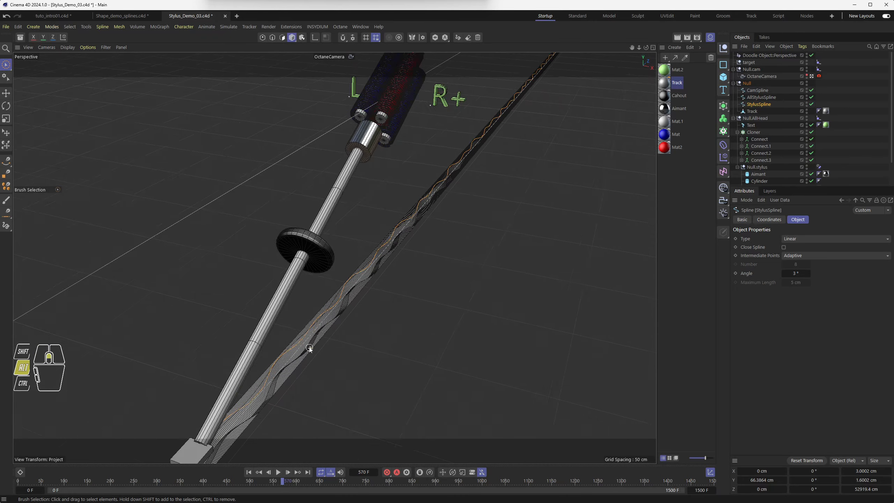
{"action": "scroll", "coordinate": [344, 305], "scroll_direction": "up", "scroll_amount": 8, "text": "alt"}
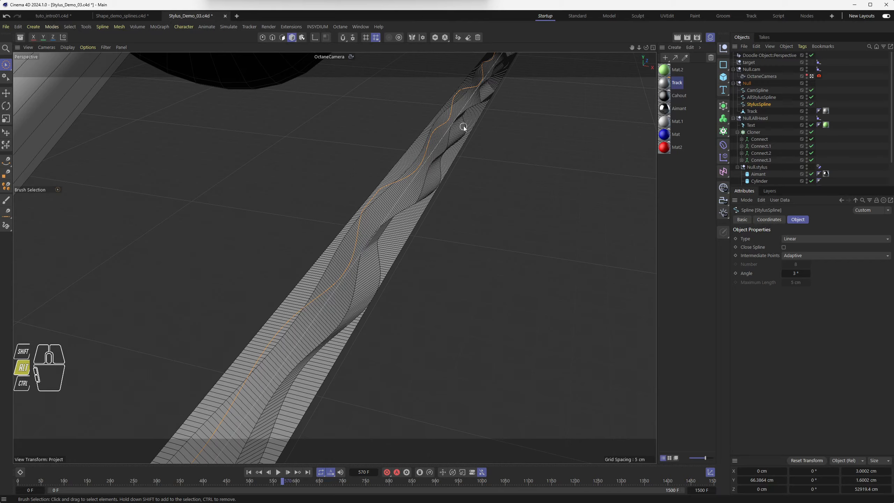
{"action": "middle_click_drag", "start_coordinate": [464, 125], "coordinate": [340, 371], "text": "alt"}
{"action": "scroll", "coordinate": [379, 315], "scroll_direction": "up", "scroll_amount": 4, "text": "alt"}
{"action": "scroll", "coordinate": [379, 315], "scroll_direction": "up", "scroll_amount": 3, "text": "alt"}
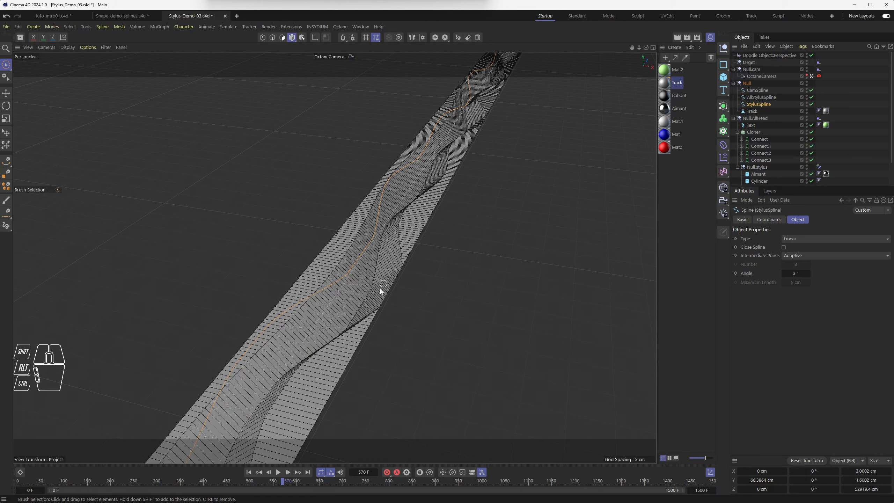
{"action": "scroll", "coordinate": [378, 291], "scroll_direction": "up", "scroll_amount": 3}
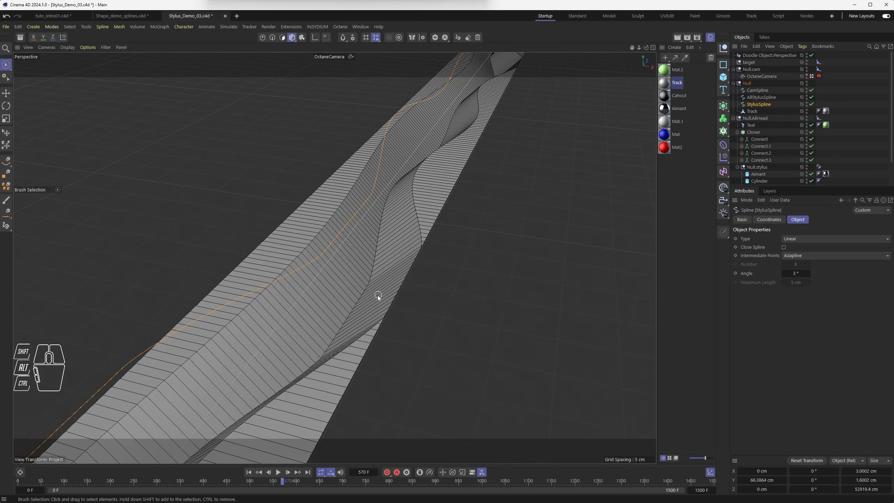
{"action": "scroll", "coordinate": [379, 292], "scroll_direction": "down", "scroll_amount": 5}
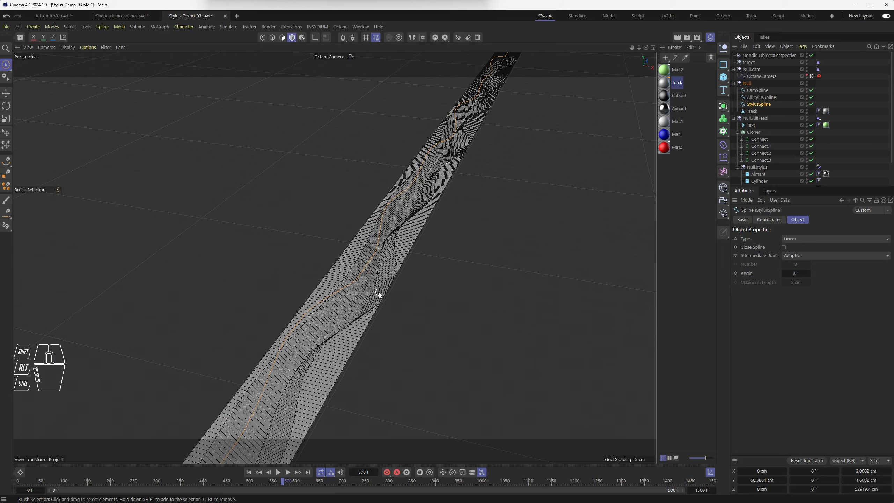
{"action": "scroll", "coordinate": [379, 292], "scroll_direction": "down", "scroll_amount": 8}
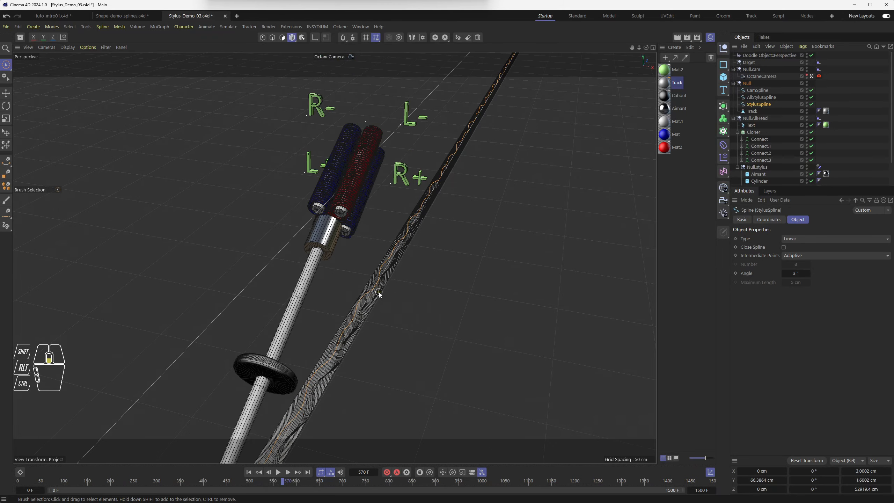
{"action": "scroll", "coordinate": [378, 292], "scroll_direction": "down", "scroll_amount": 2}
{"action": "left_click_drag", "start_coordinate": [359, 312], "coordinate": [357, 253], "text": "alt"}
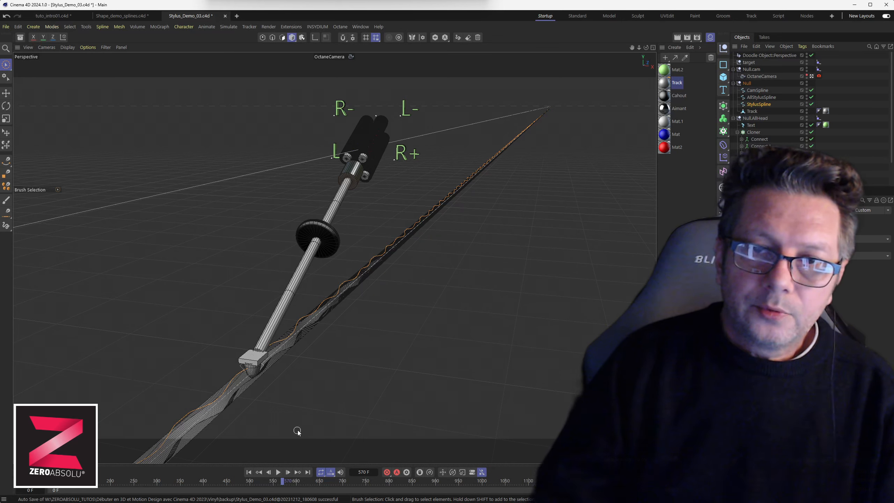
Select the cantilever cylinder, rewind the animation to the start, and play it until frame 266
{"action": "left_click", "coordinate": [286, 292]}
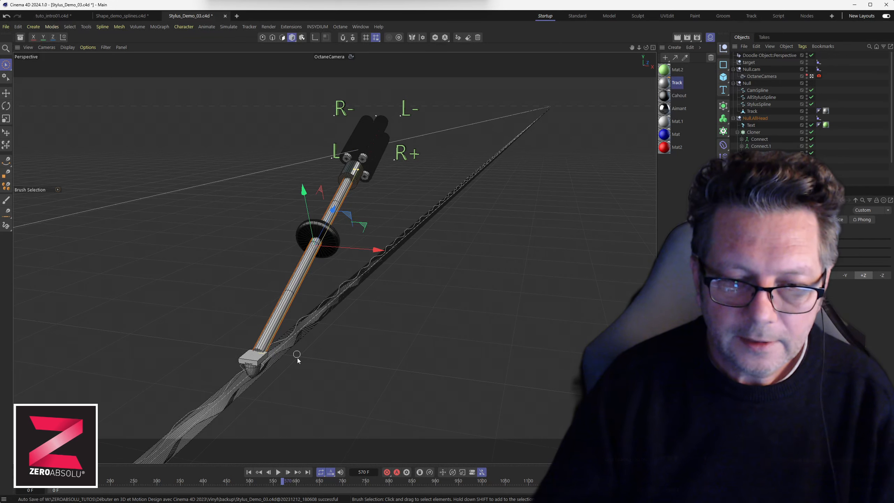
{"action": "scroll", "coordinate": [309, 358], "scroll_direction": "down", "scroll_amount": 3}
{"action": "middle_click_drag", "start_coordinate": [311, 385], "coordinate": [387, 287], "text": "alt"}
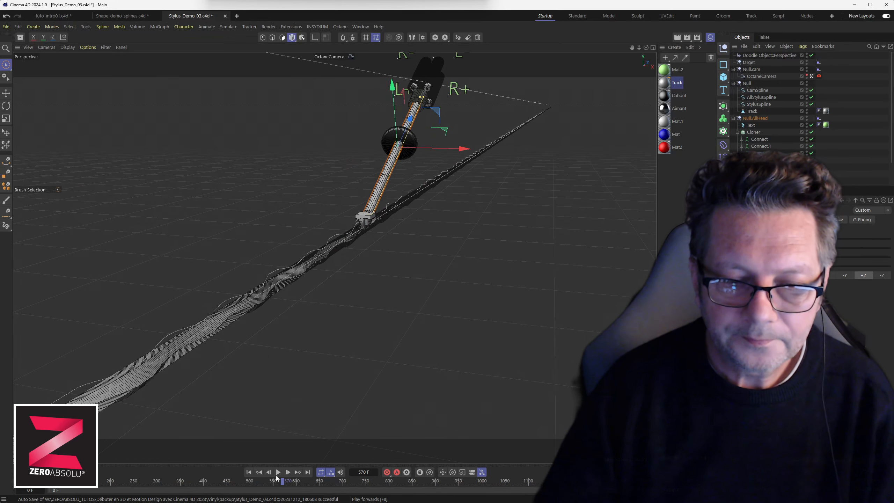
{"action": "left_click", "coordinate": [249, 472]}
{"action": "scroll", "coordinate": [463, 214], "scroll_direction": "up", "scroll_amount": 5}
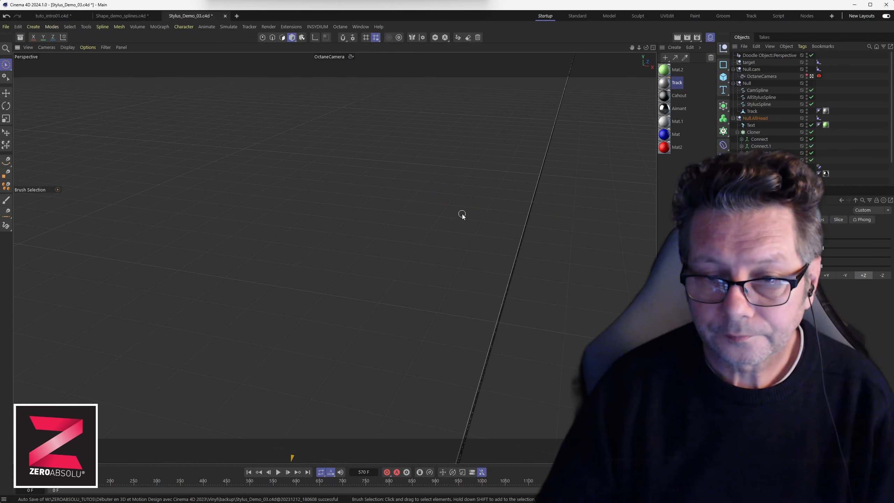
{"action": "scroll", "coordinate": [448, 264], "scroll_direction": "down", "scroll_amount": 8}
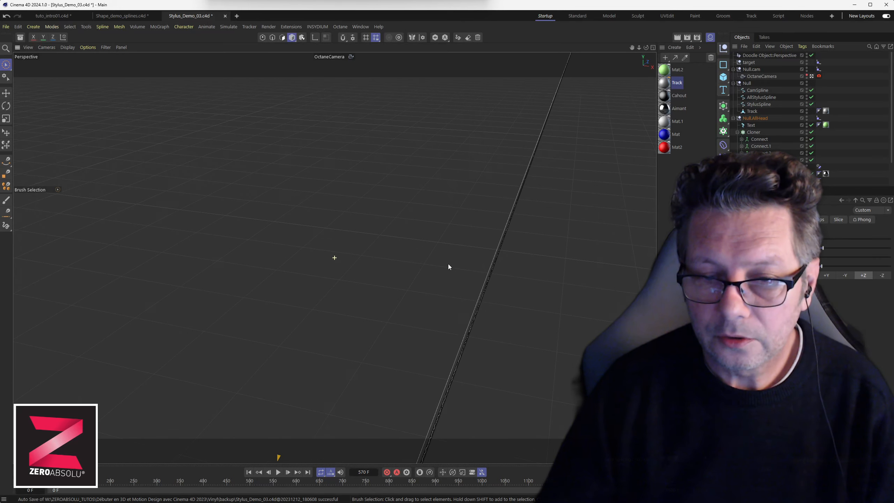
{"action": "scroll", "coordinate": [470, 208], "scroll_direction": "up", "scroll_amount": 6}
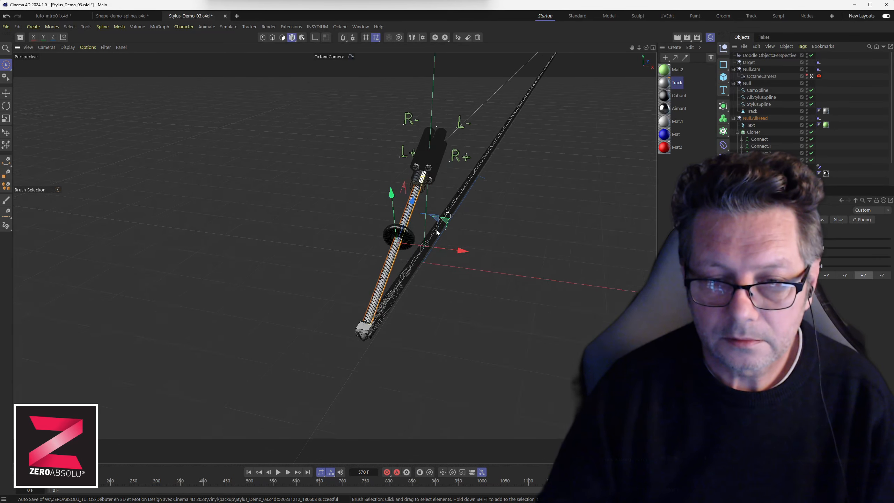
{"action": "scroll", "coordinate": [405, 238], "scroll_direction": "down", "scroll_amount": 1}
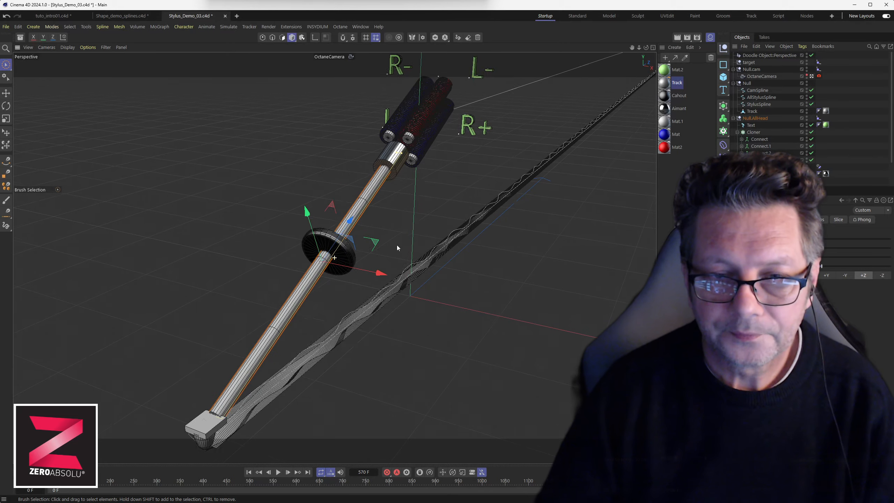
{"action": "left_click", "coordinate": [279, 472]}
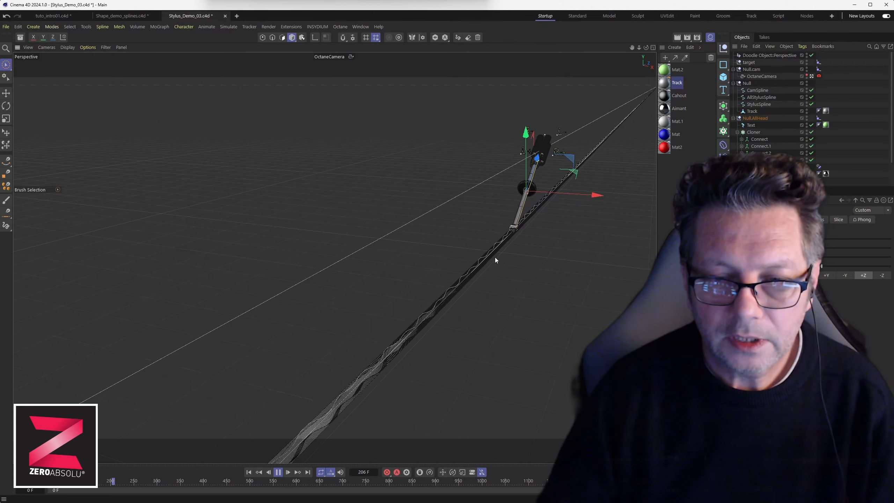
{"action": "left_click", "coordinate": [279, 472]}
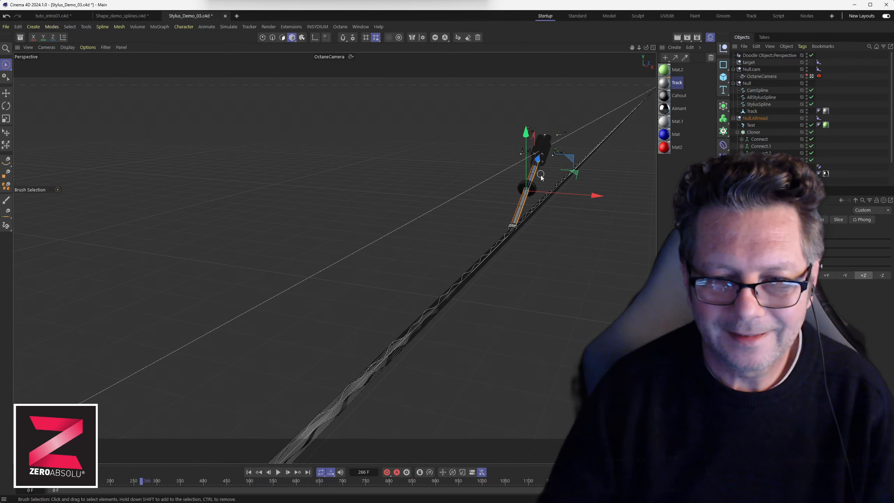
Frame the stylus, cantilever and coils together and resume playback, stopping at frame 631
{"action": "scroll", "coordinate": [540, 175], "scroll_direction": "up", "scroll_amount": 10}
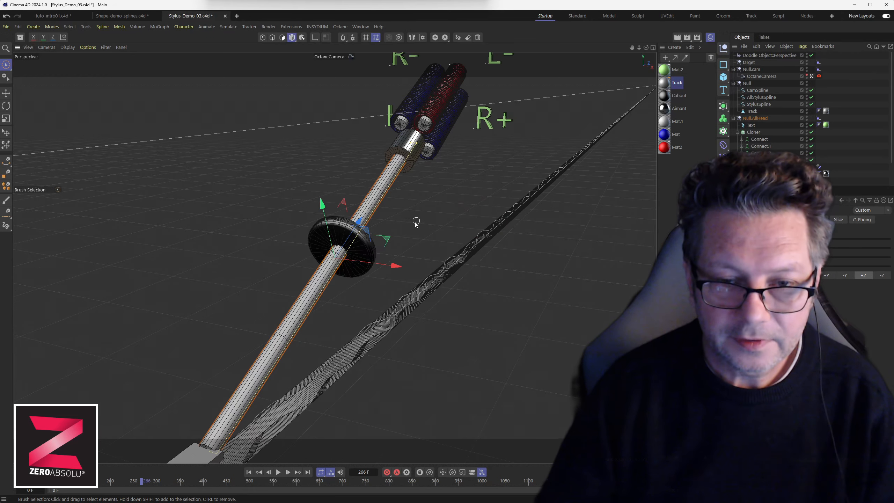
{"action": "scroll", "coordinate": [415, 222], "scroll_direction": "down", "scroll_amount": 4}
{"action": "scroll", "coordinate": [416, 225], "scroll_direction": "down", "scroll_amount": 2}
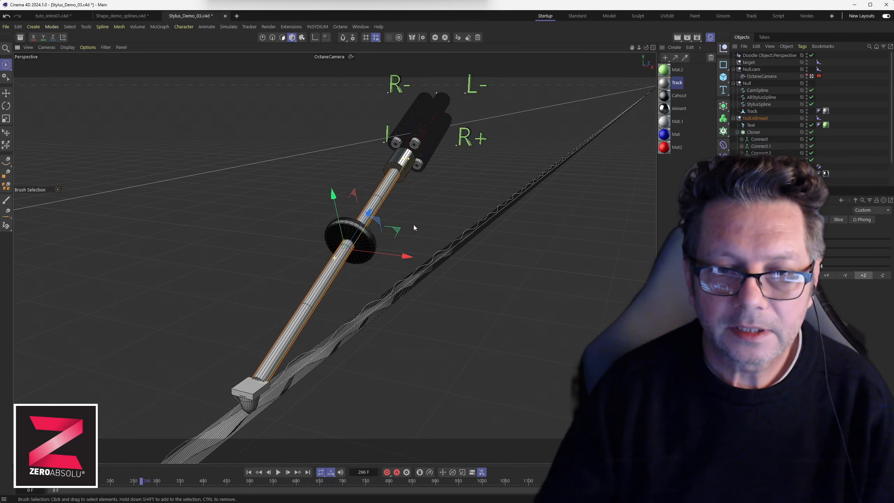
{"action": "left_click", "coordinate": [279, 474]}
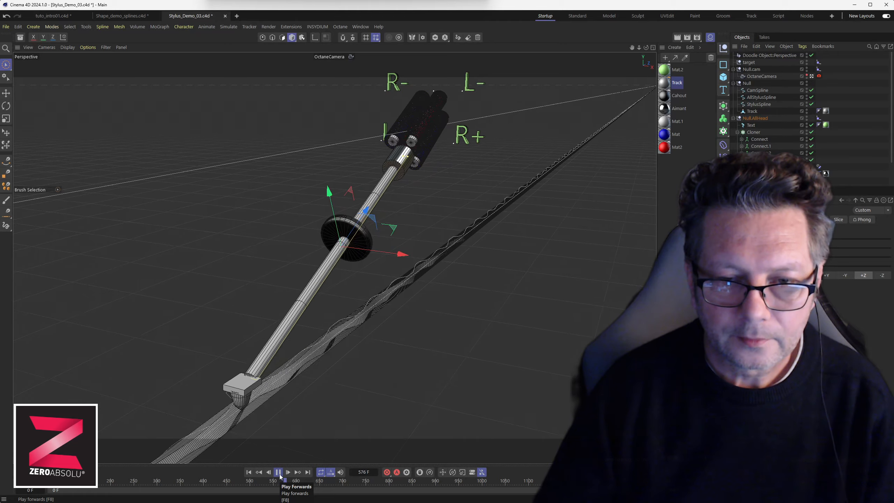
{"action": "left_click", "coordinate": [279, 473]}
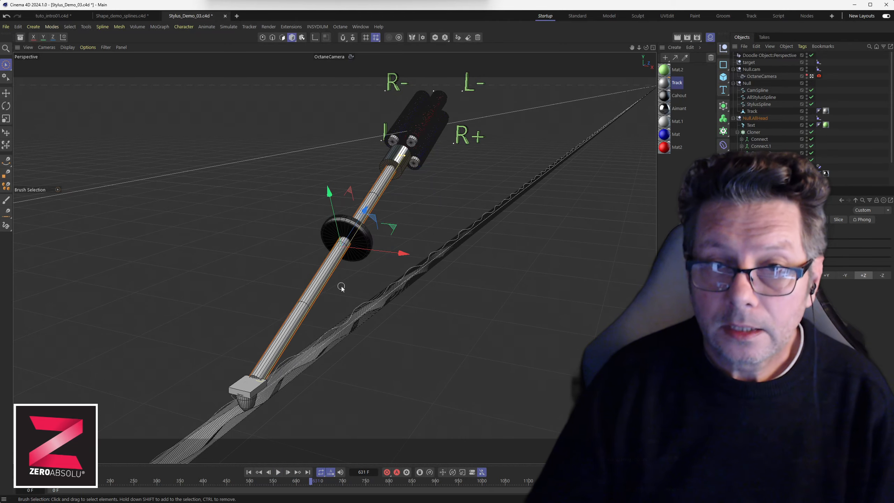